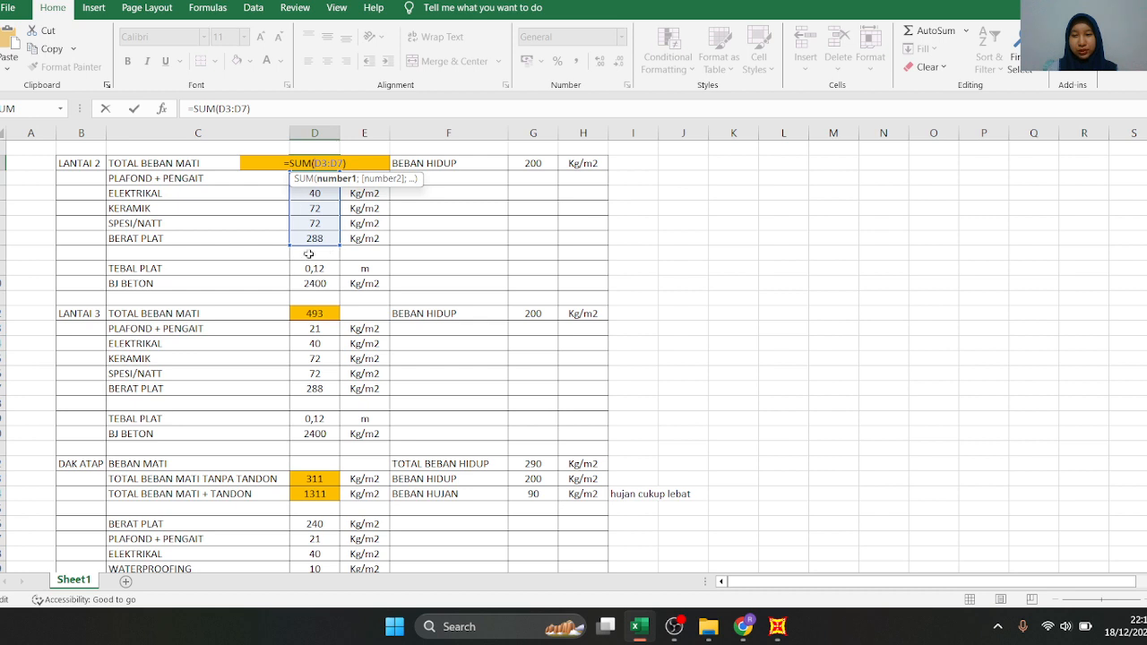
Close the LANTAI 2 total dead load formula and inspect how its BERAT PLAT value is calculated
{"action": "key", "text": "ctrl+Return"}
{"action": "double_click", "coordinate": [326, 237]}
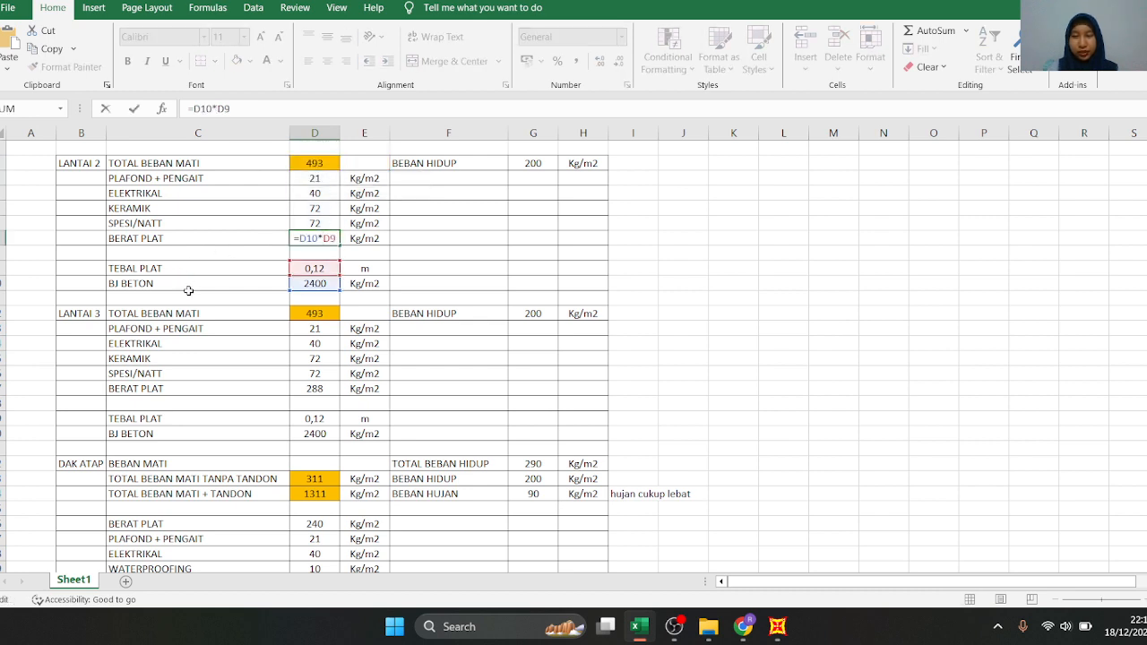
{"action": "key", "text": "ctrl+Return"}
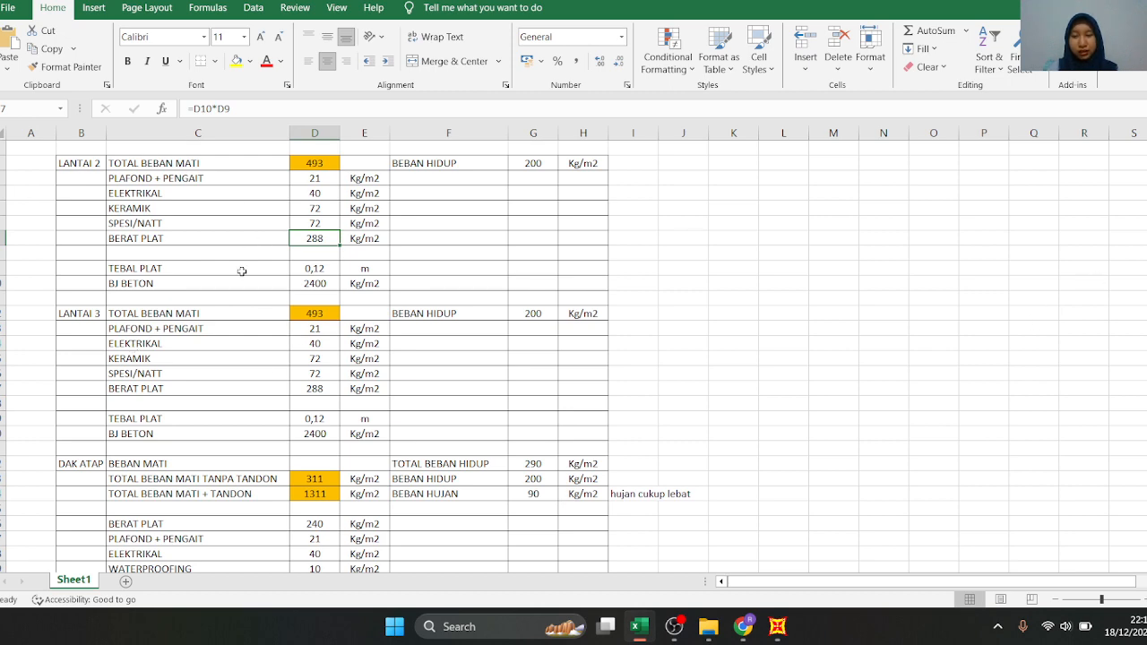
Inspect the formulas of the DAK ATAP total dead loads without and with TANDON
{"action": "left_click_drag", "start_coordinate": [1146, 269], "coordinate": [1146, 269]}
{"action": "left_click_drag", "start_coordinate": [1146, 269], "coordinate": [1146, 272]}
{"action": "left_click", "coordinate": [379, 422]}
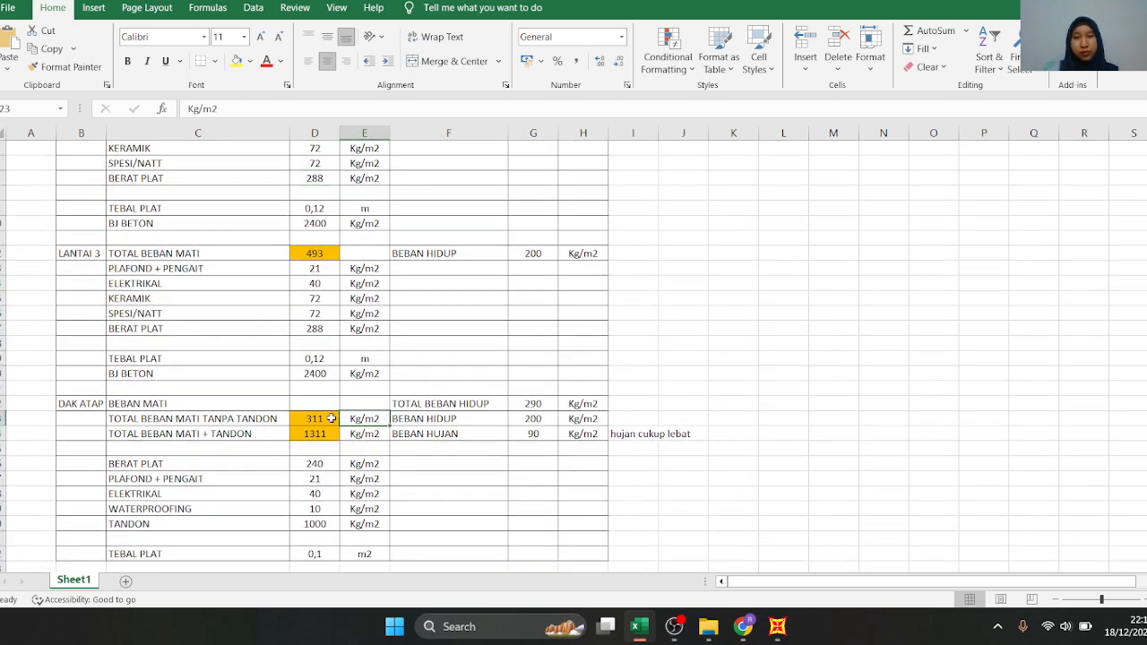
{"action": "left_click", "coordinate": [316, 421]}
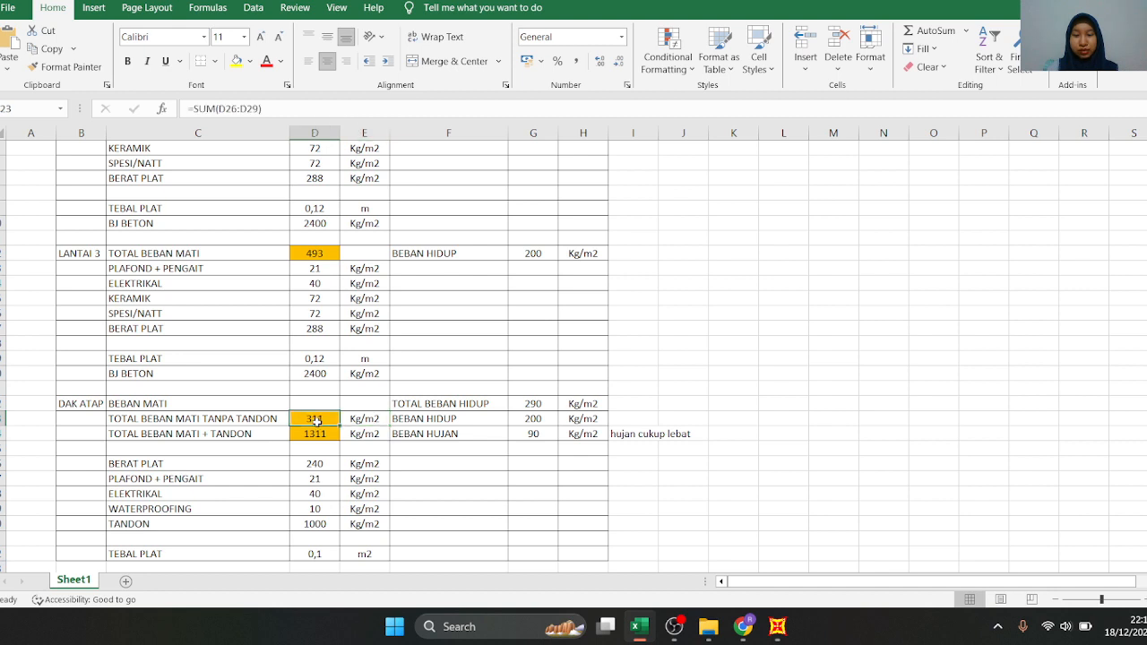
{"action": "left_click", "coordinate": [325, 435]}
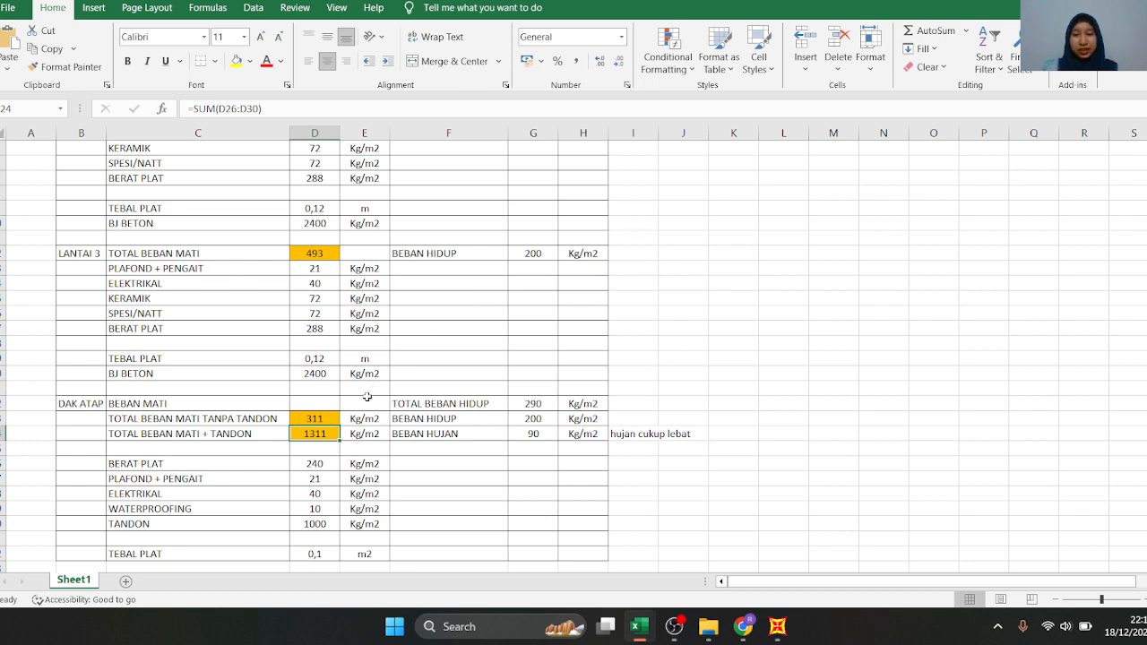
{"action": "left_click", "coordinate": [311, 416]}
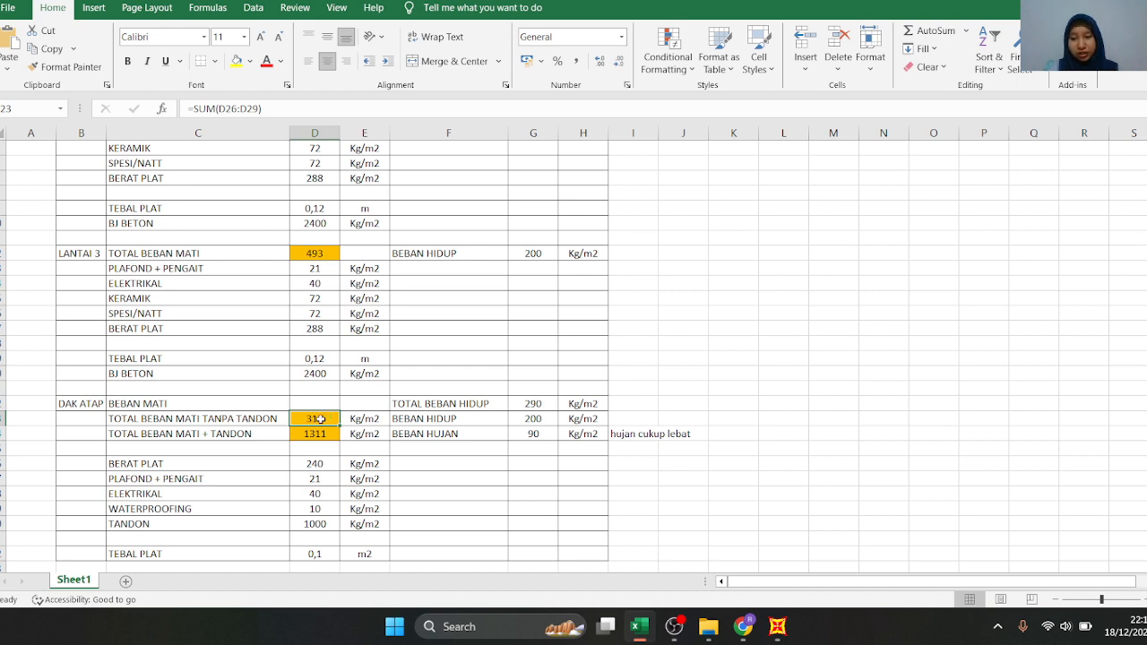
{"action": "double_click", "coordinate": [320, 419]}
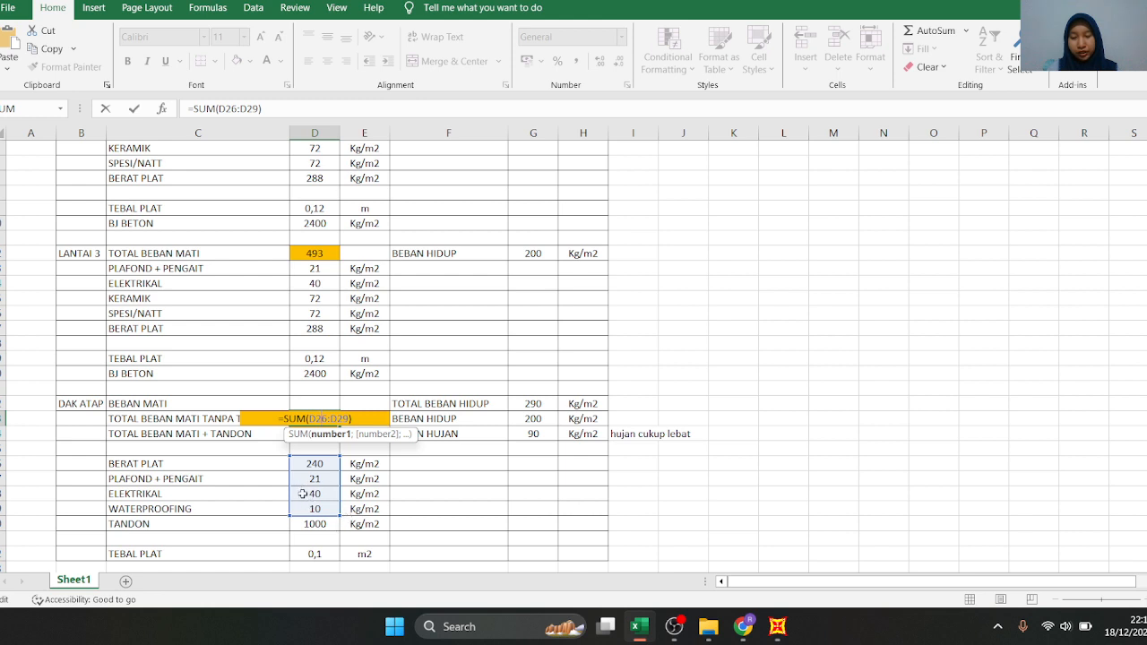
{"action": "key", "text": "ctrl+Return"}
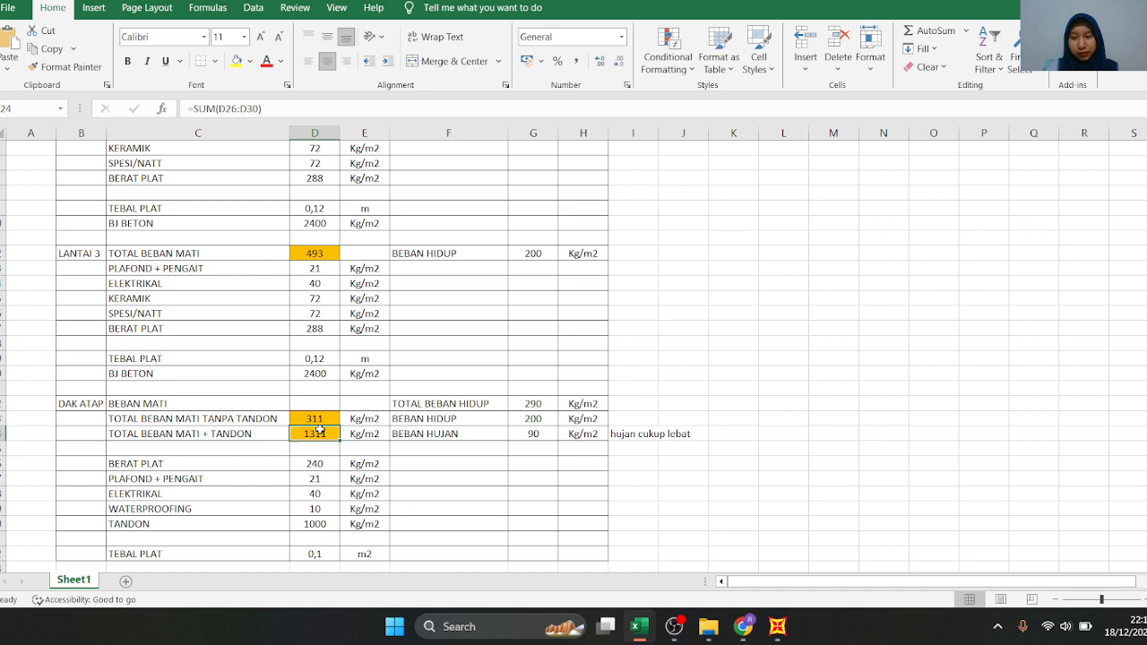
{"action": "double_click", "coordinate": [320, 433]}
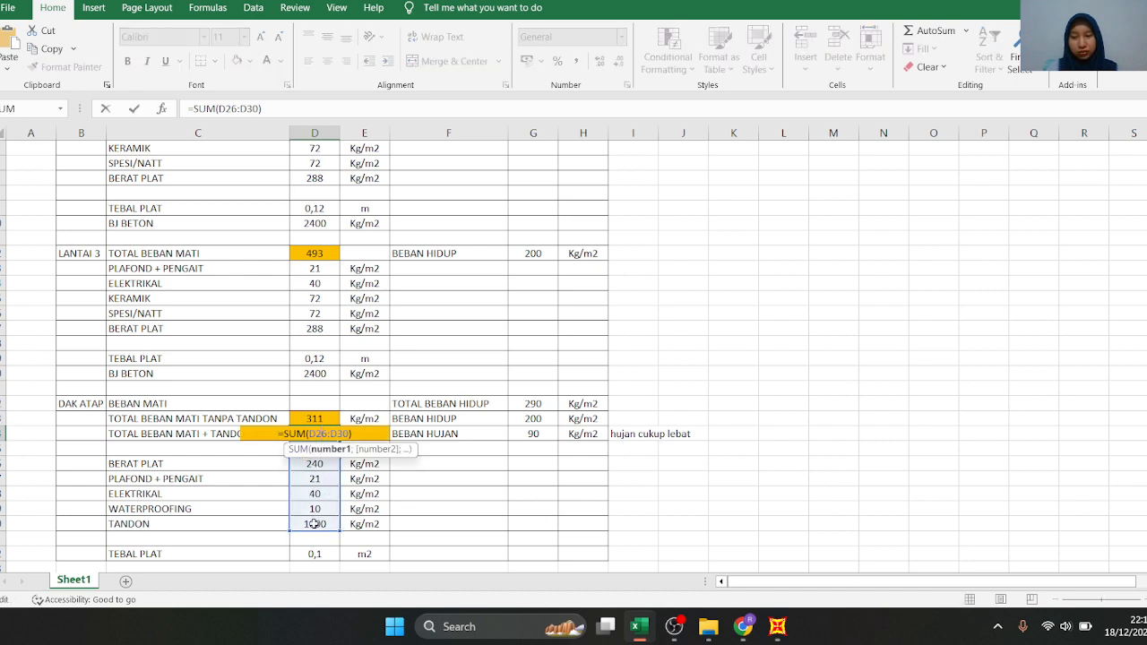
{"action": "key", "text": "Escape"}
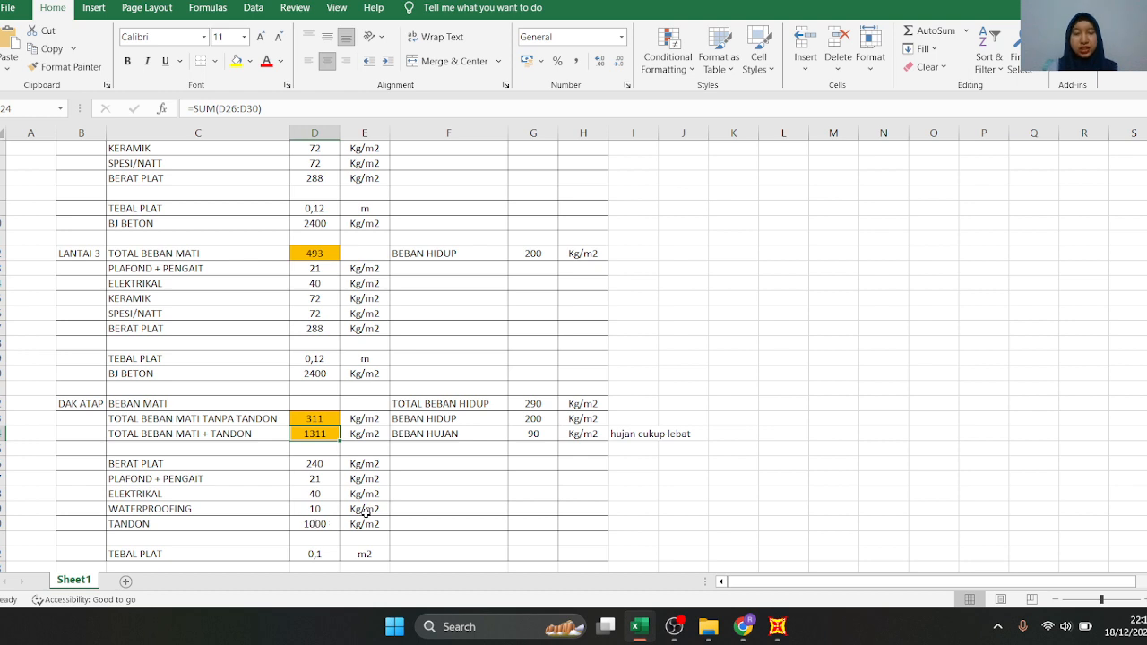
Examine the DAK ATAP values for TANDON, TEBAL PLAT, BEBAN HIDUP, BEBAN HUJAN and TOTAL BEBAN HIDUP
{"action": "left_click", "coordinate": [319, 527]}
{"action": "left_click", "coordinate": [458, 461]}
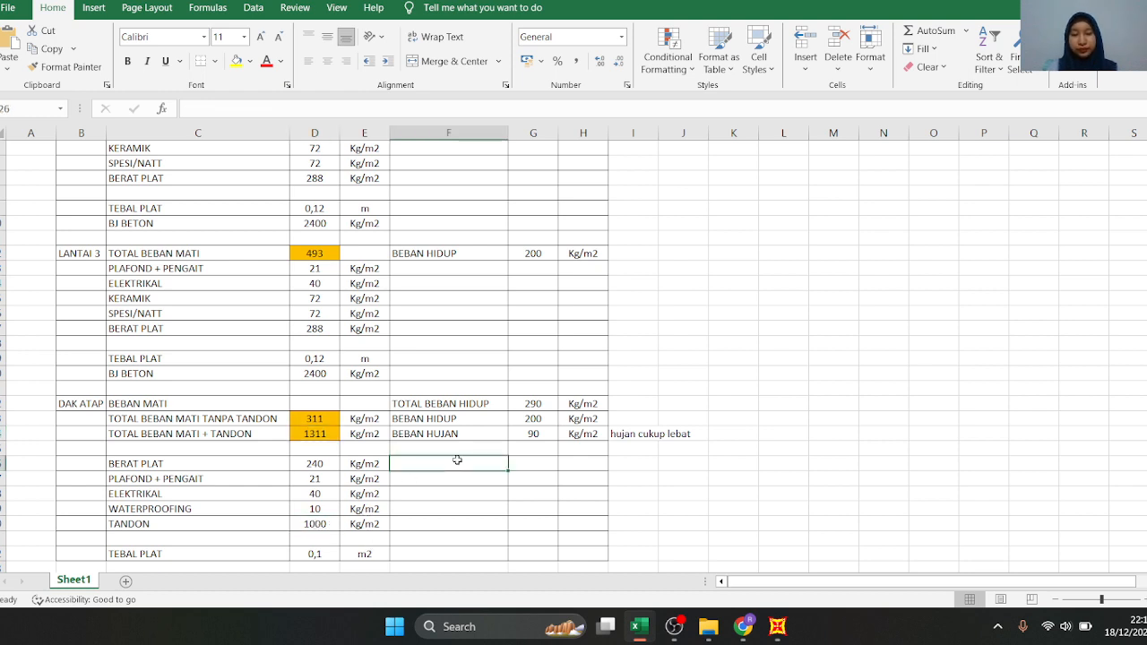
{"action": "left_click", "coordinate": [329, 554]}
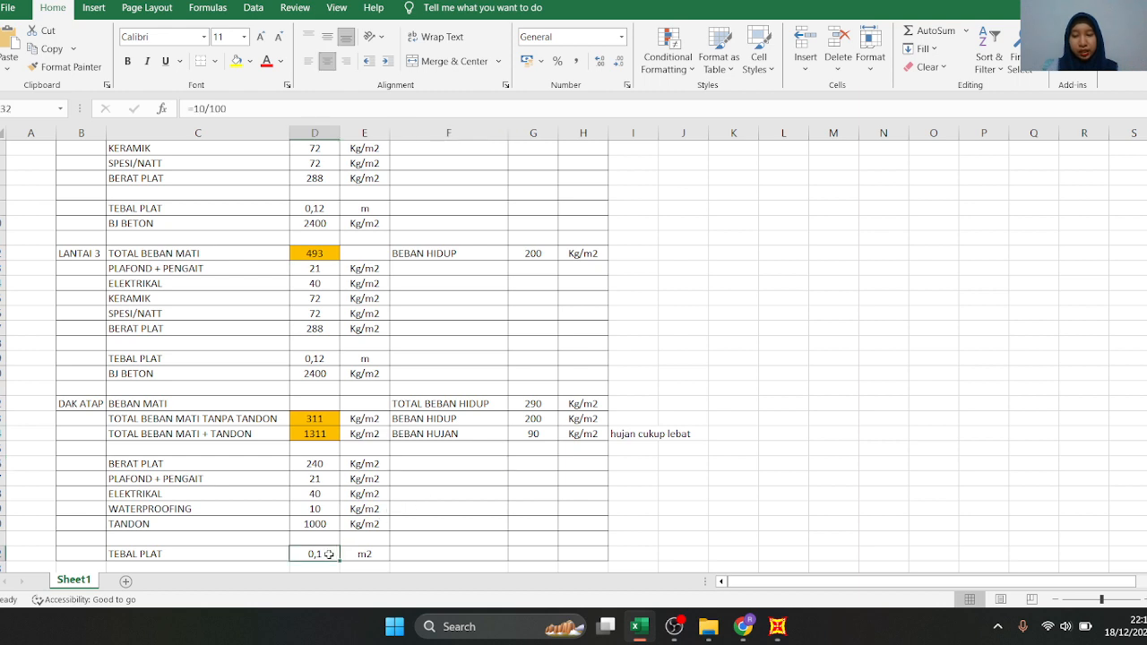
{"action": "left_click", "coordinate": [445, 477]}
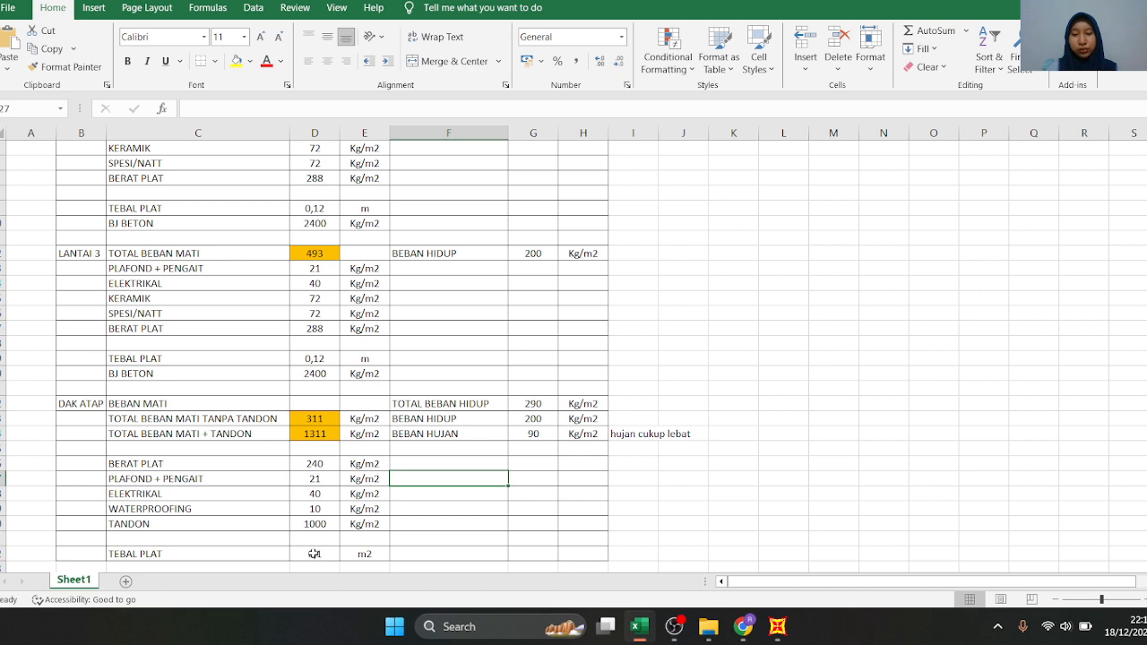
{"action": "left_click", "coordinate": [472, 462]}
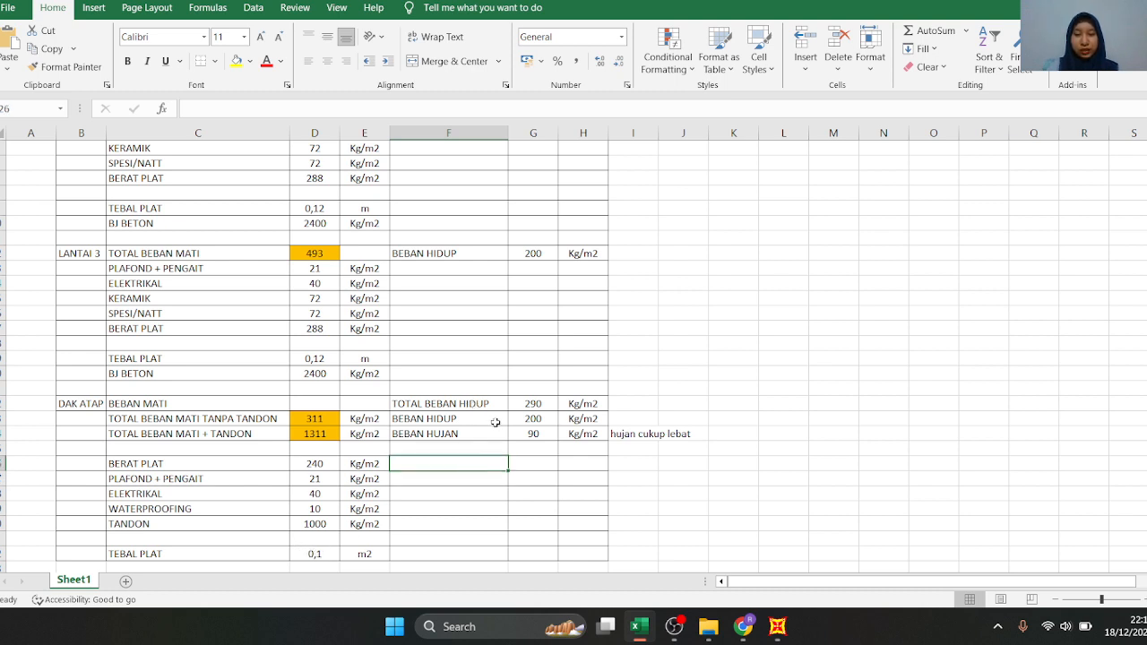
{"action": "left_click", "coordinate": [496, 422]}
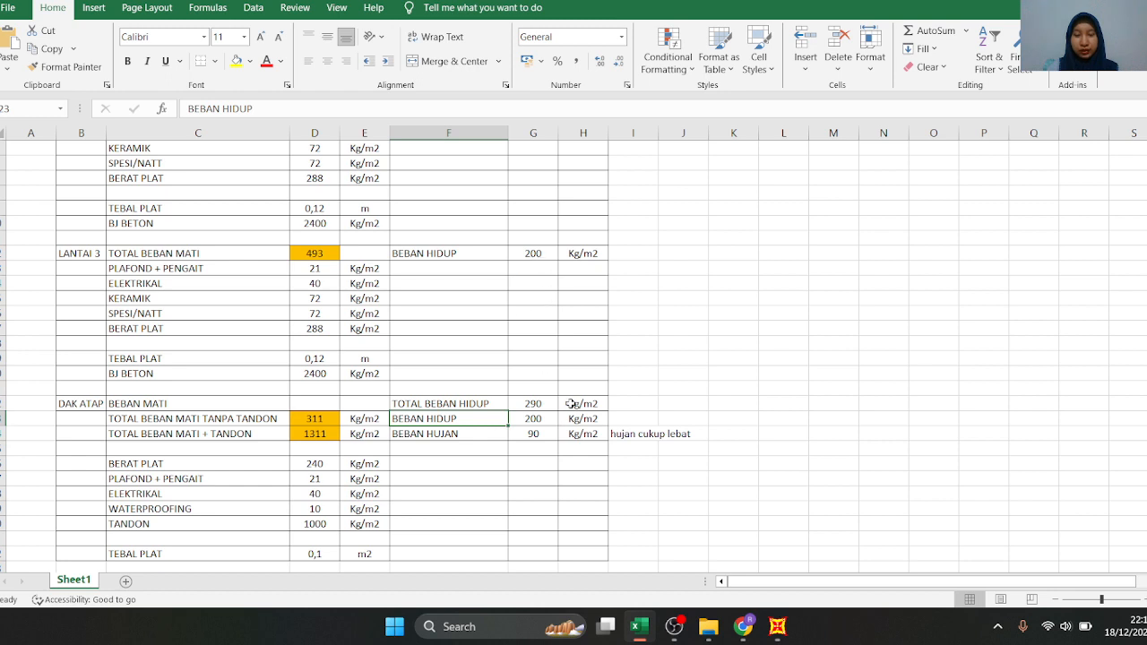
{"action": "left_click", "coordinate": [535, 434]}
{"action": "left_click", "coordinate": [535, 403]}
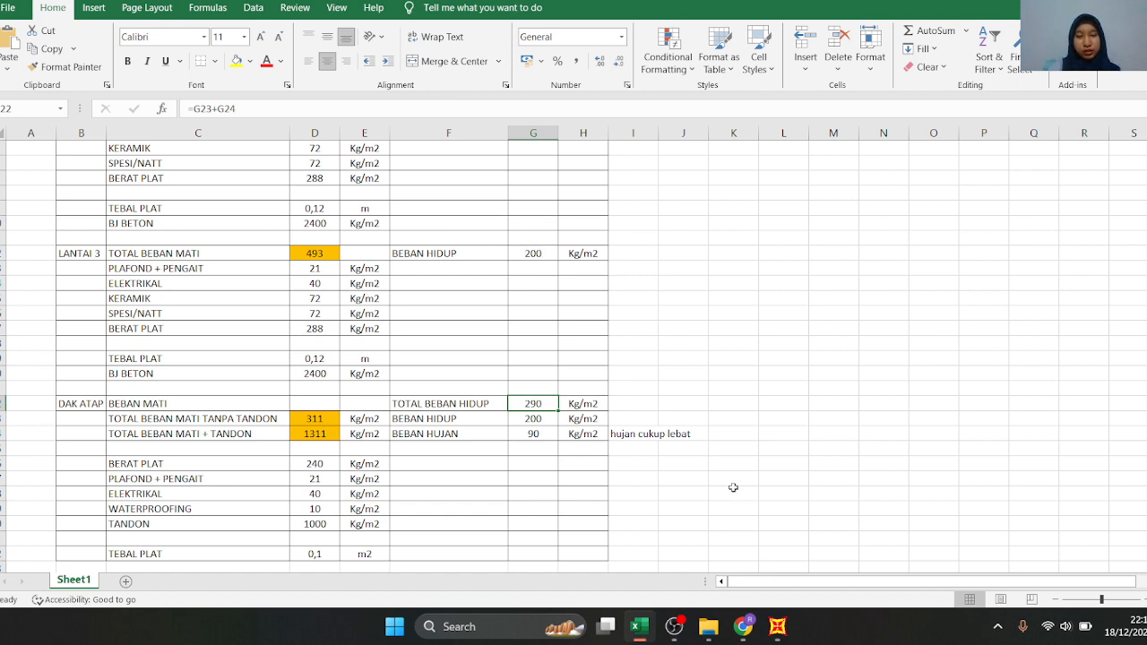
Switch to the Canva presentation and review the floor and roof loads on the Pembebanan slide
{"action": "mouse_move", "coordinate": [756, 627]}
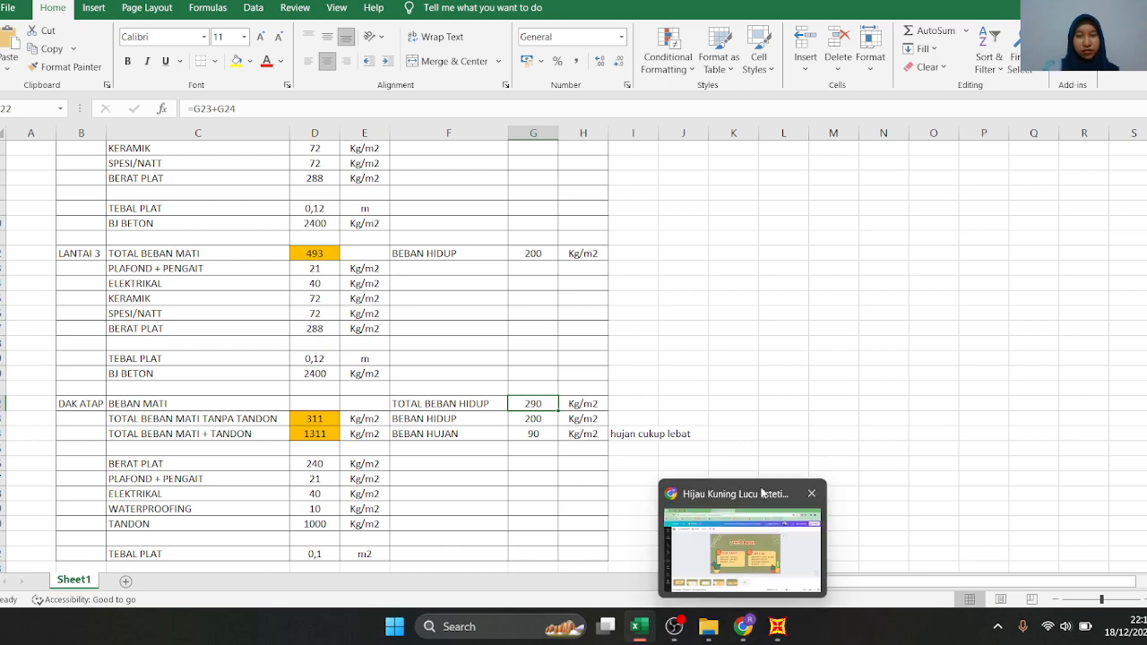
{"action": "left_click", "coordinate": [750, 630]}
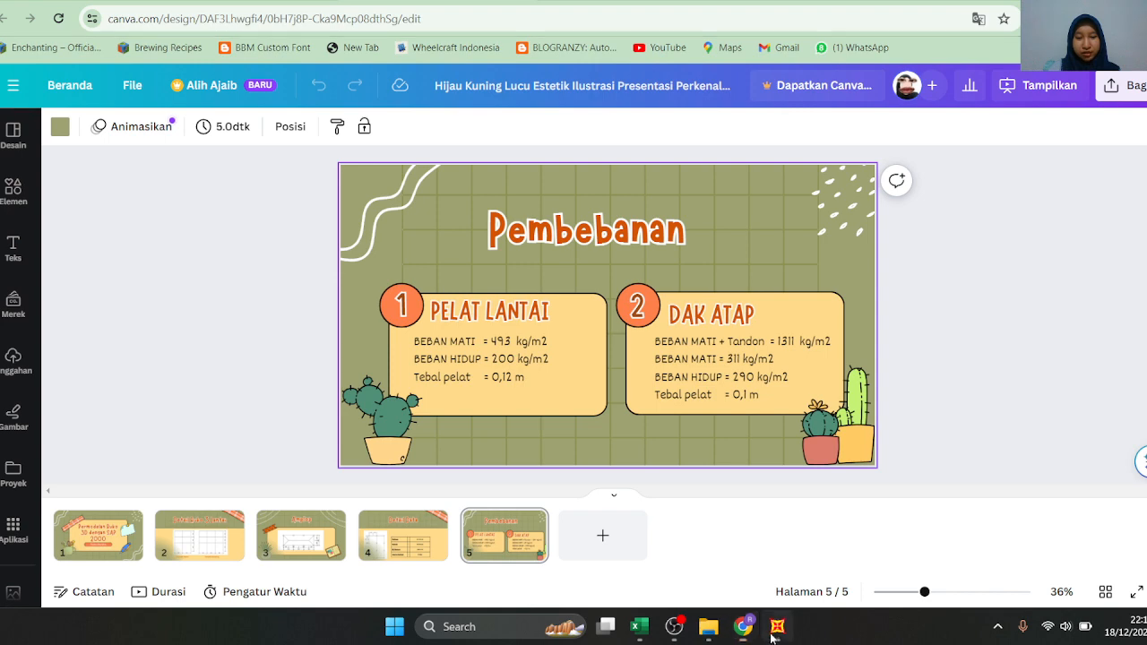
Switch to SAP2000, close the load combinations dialog and start a new model without saving the current one
{"action": "left_click", "coordinate": [778, 626]}
{"action": "left_click", "coordinate": [646, 466]}
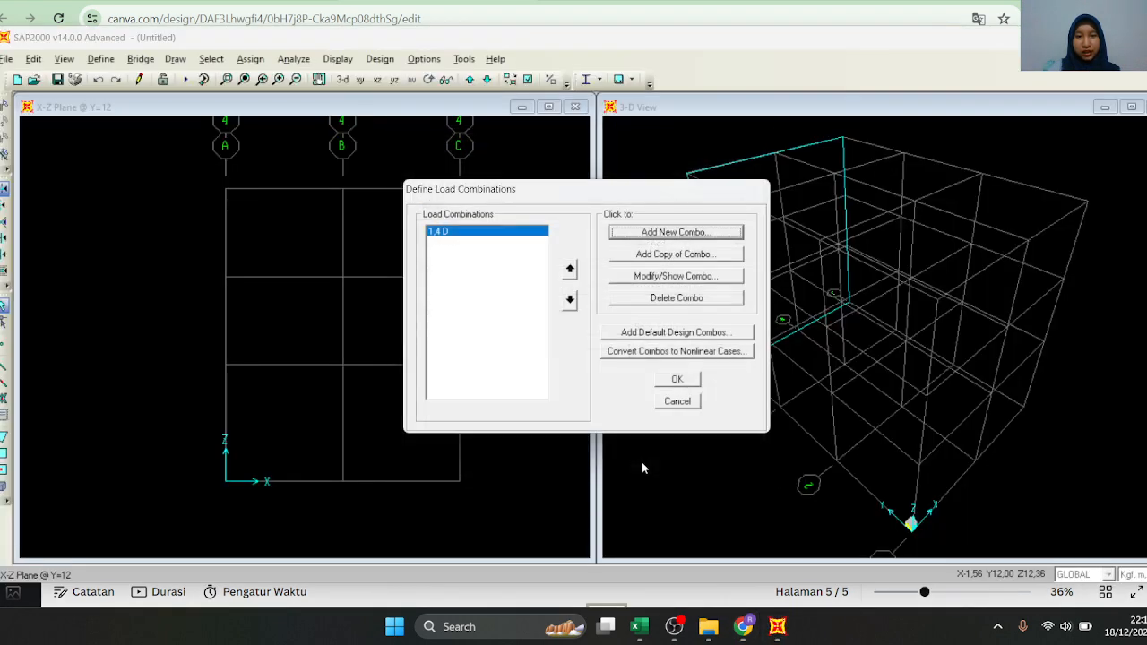
{"action": "left_click", "coordinate": [677, 377]}
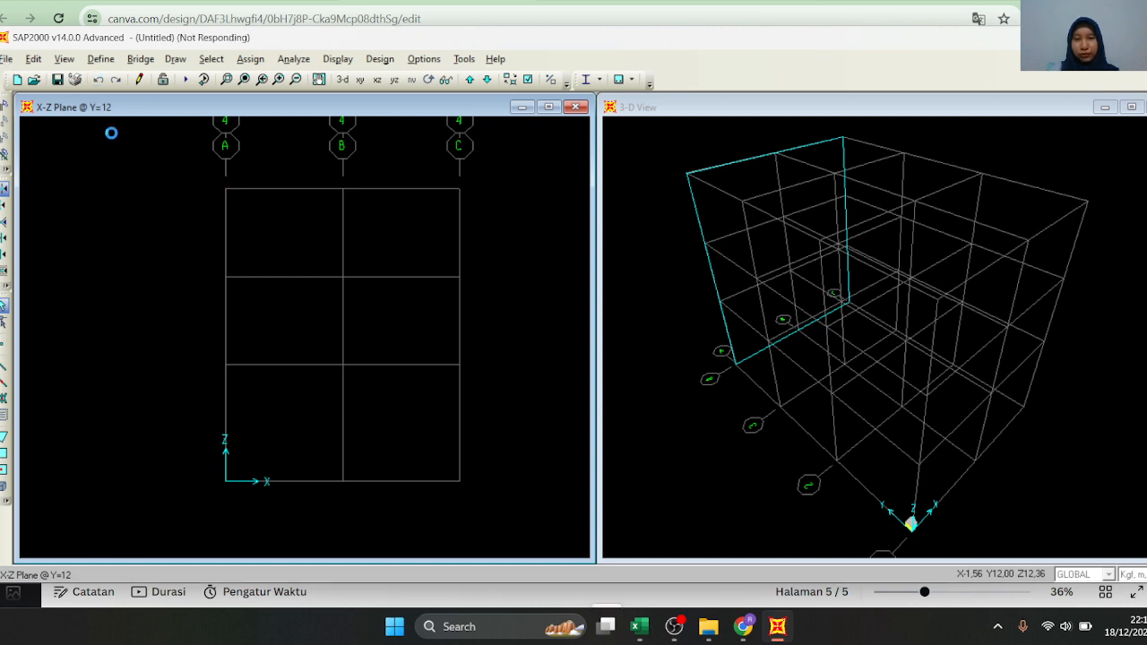
{"action": "left_click", "coordinate": [15, 64]}
{"action": "left_click", "coordinate": [16, 66]}
{"action": "left_click", "coordinate": [17, 65]}
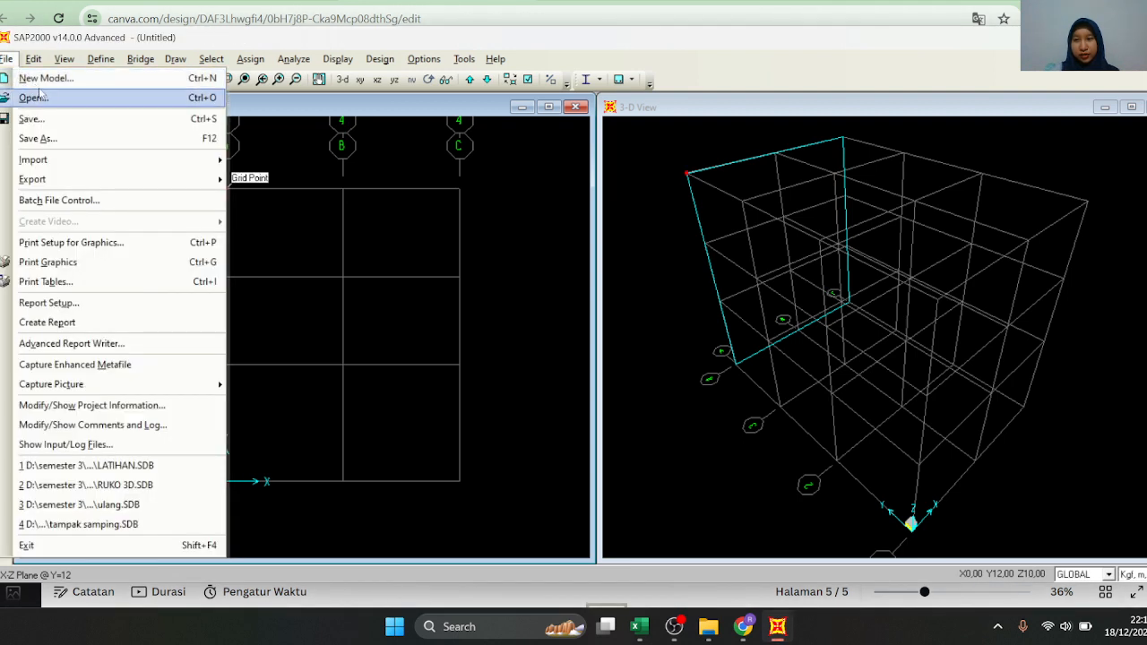
{"action": "left_click", "coordinate": [41, 81]}
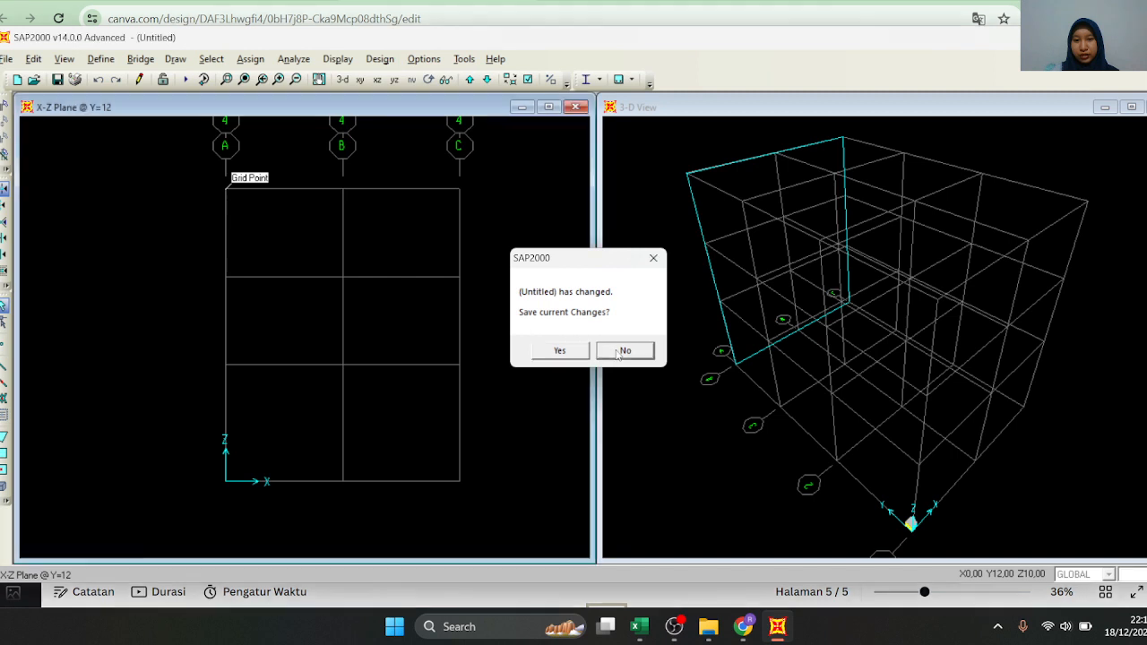
{"action": "left_click", "coordinate": [617, 350]}
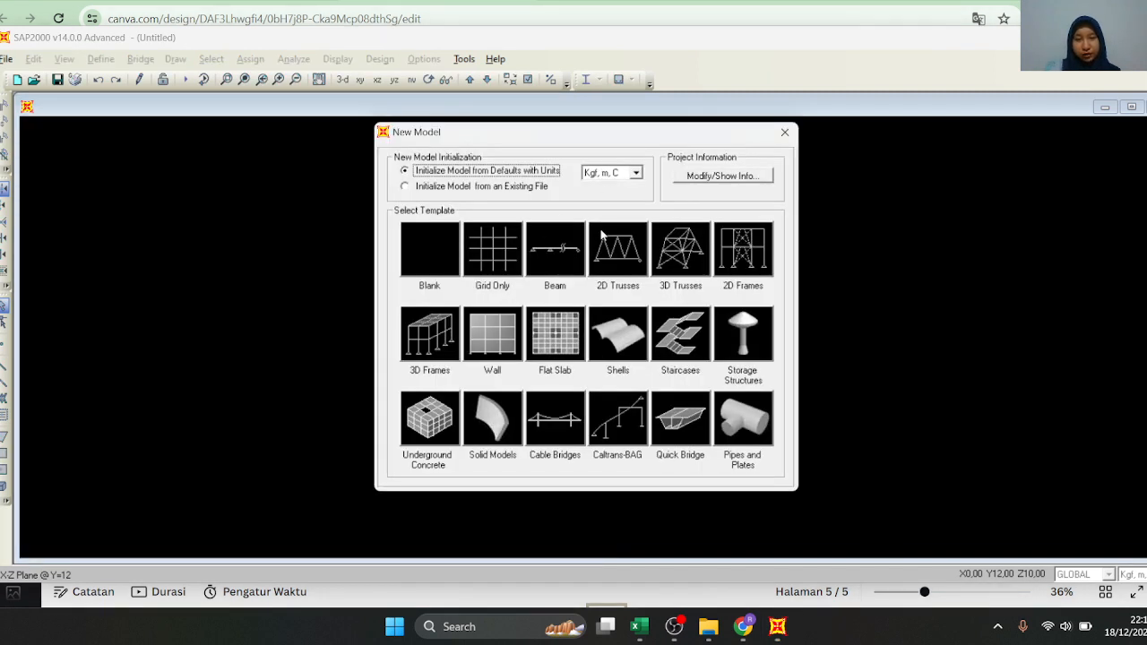
Choose the Grid Only template and set the number of grid lines to X 3, Y 4 and Z 4
{"action": "left_click", "coordinate": [492, 261]}
{"action": "double_click", "coordinate": [631, 225]}
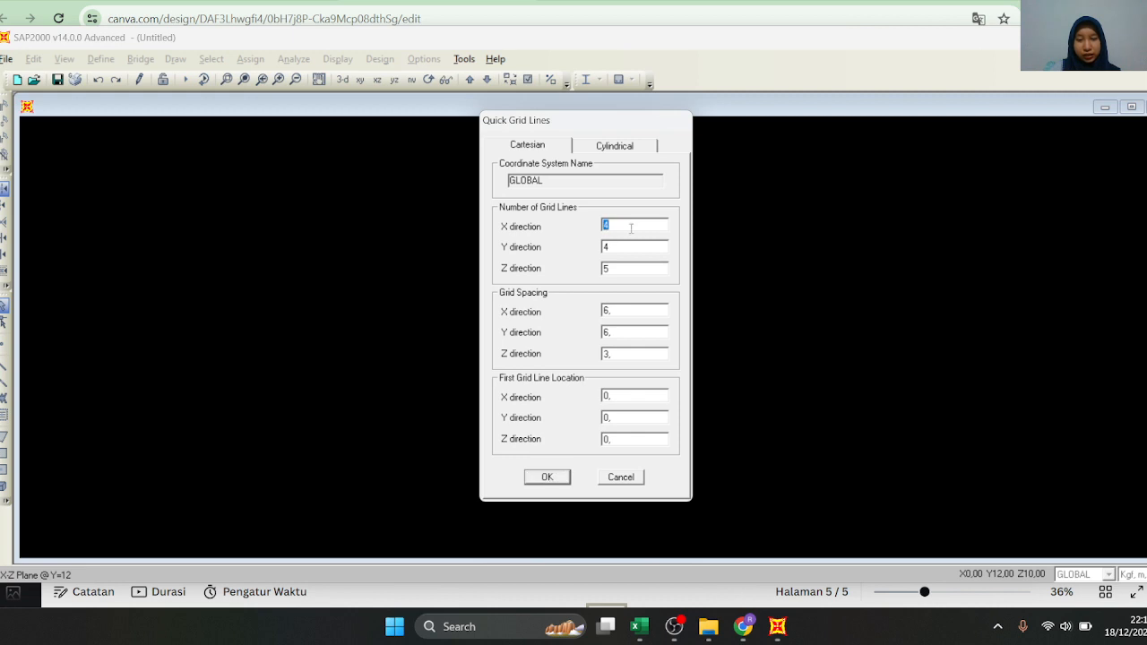
{"action": "type", "text": "3"}
{"action": "type", "text": "4"}
Check the bay spacings and storey heights on the Detail Ruko 3 Lantai slide in the Canva presentation
{"action": "double_click", "coordinate": [613, 311]}
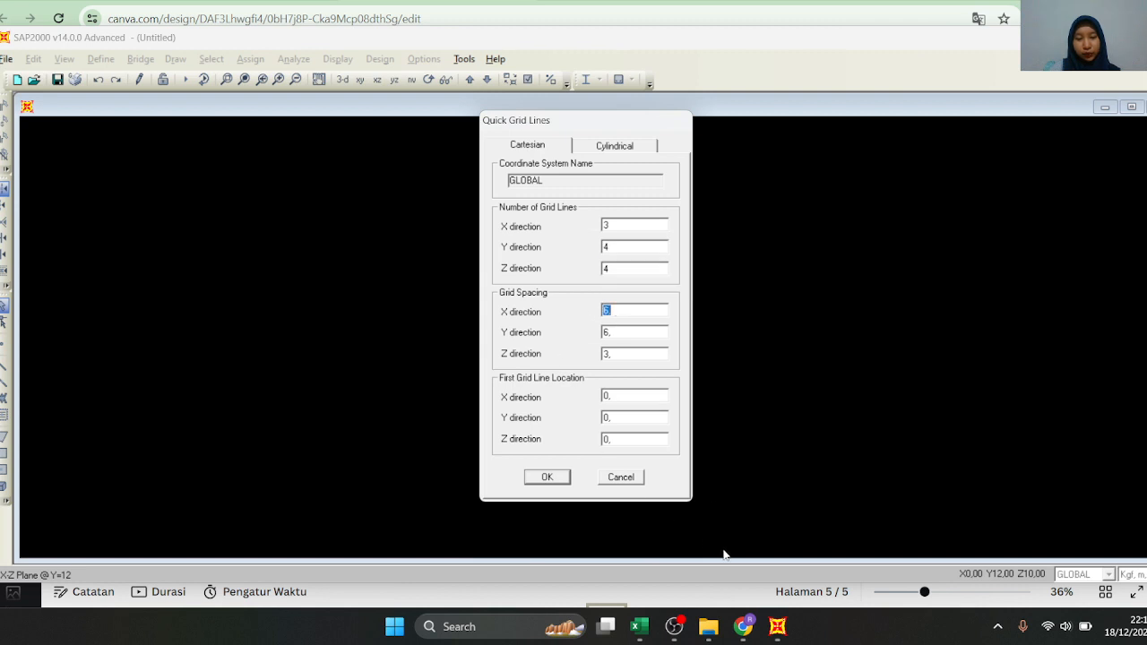
{"action": "left_click", "coordinate": [745, 630]}
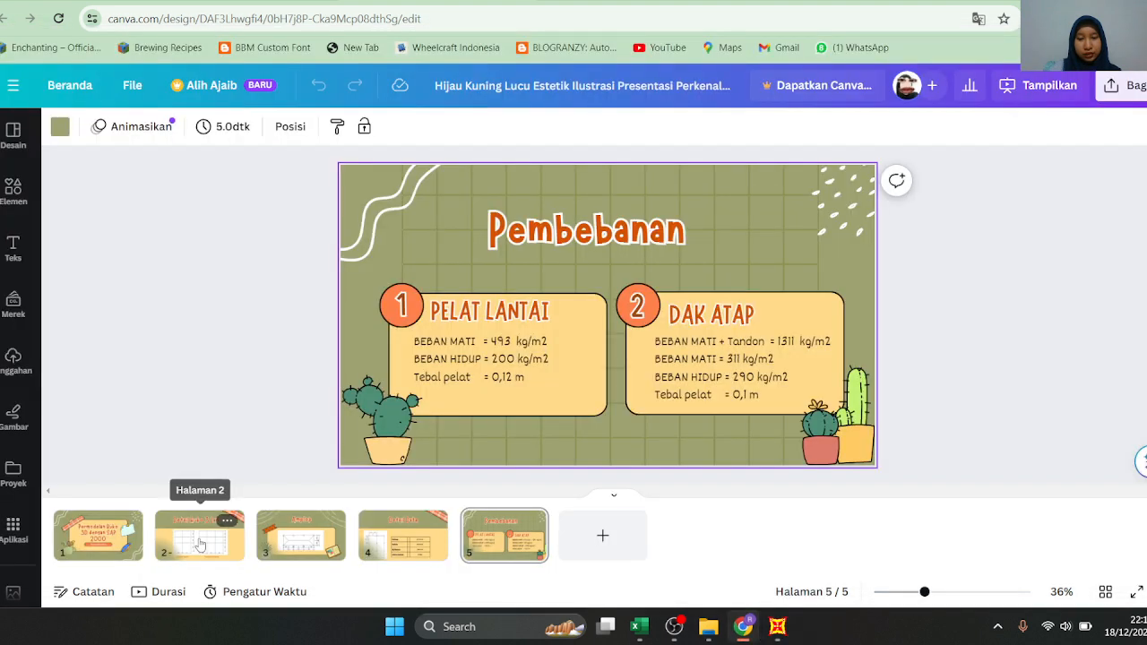
{"action": "left_click", "coordinate": [215, 529]}
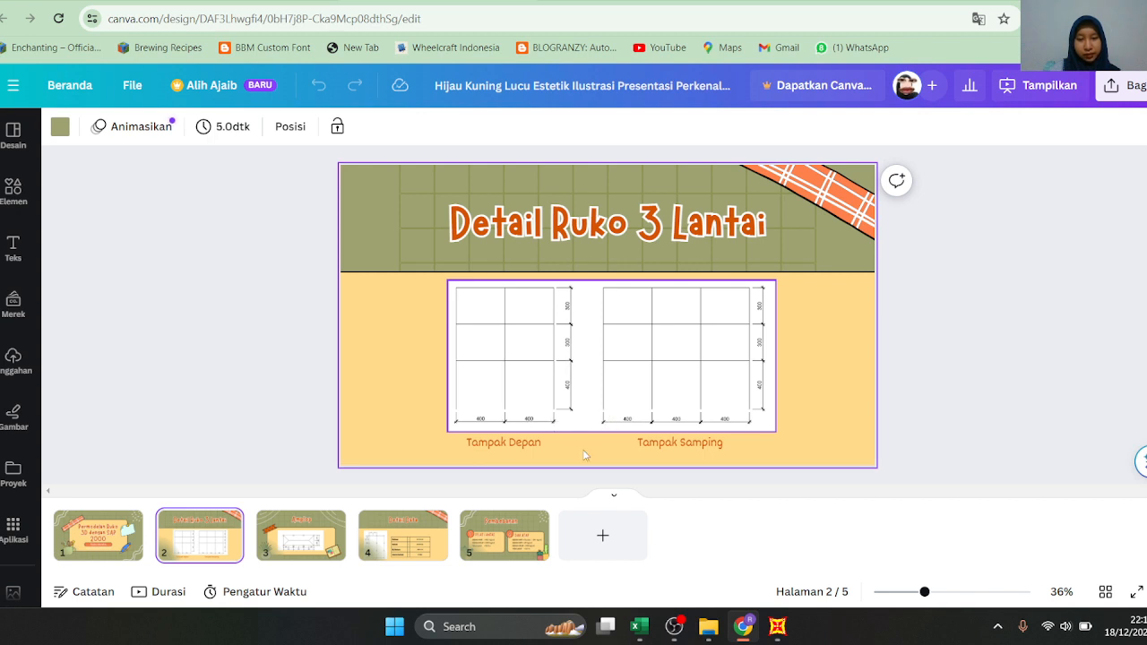
{"action": "mouse_move", "coordinate": [742, 627]}
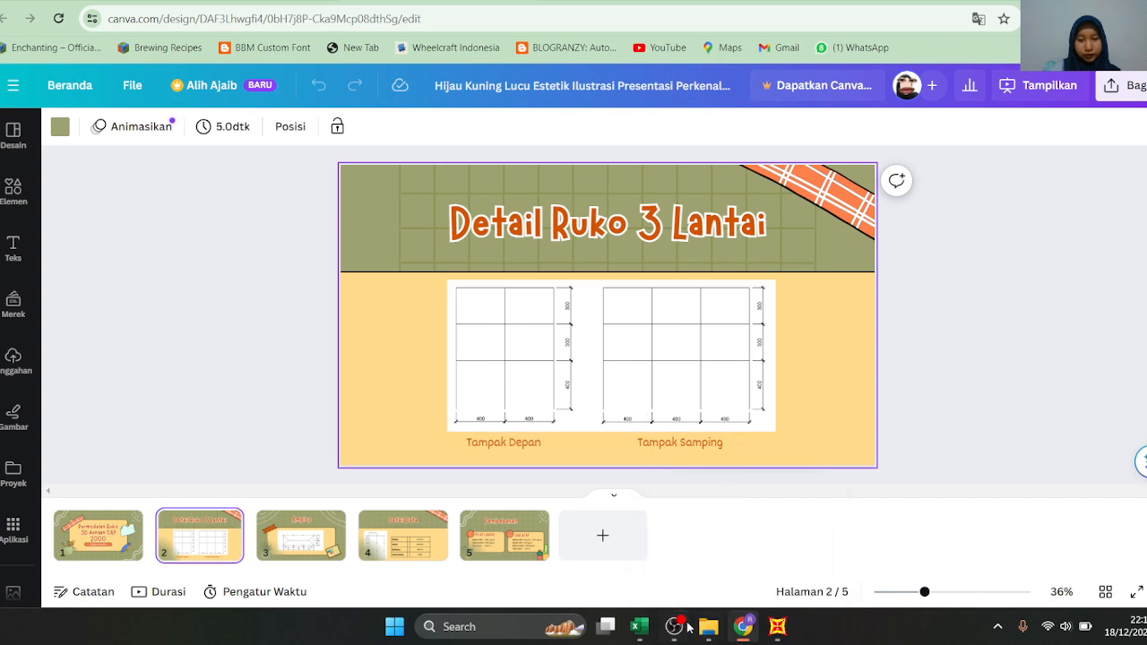
{"action": "mouse_move", "coordinate": [679, 629]}
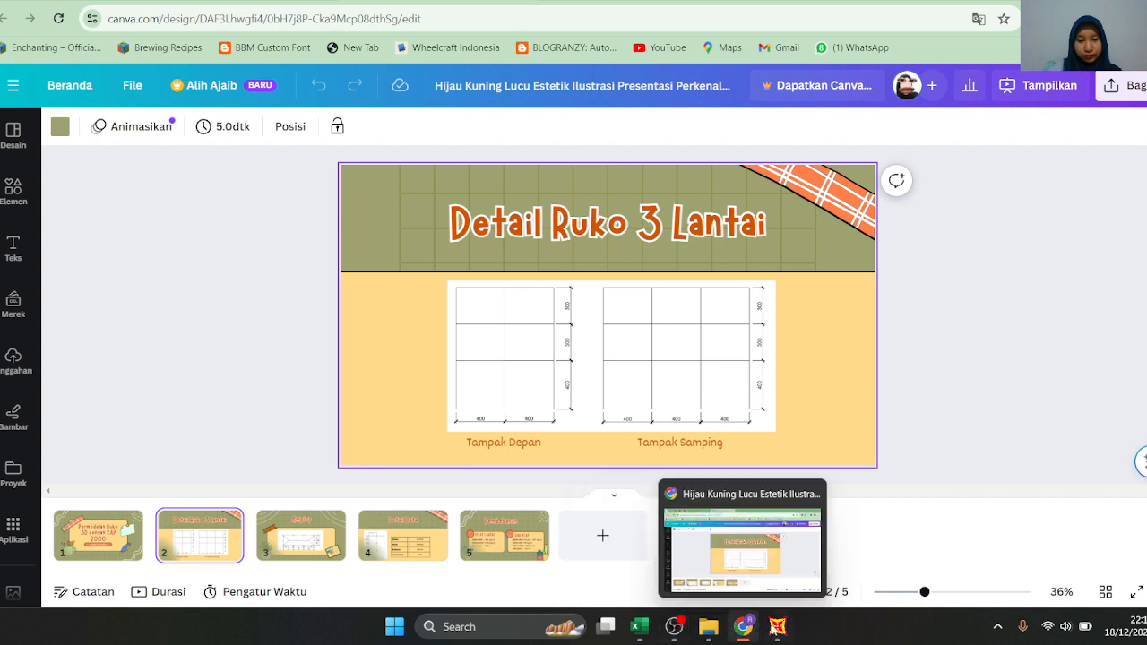
Back in SAP2000, set the grid spacing to X 4, Y 4 and Z 3 and create the grid
{"action": "left_click", "coordinate": [778, 627]}
{"action": "double_click", "coordinate": [627, 309]}
{"action": "type", "text": "4"}
{"action": "double_click", "coordinate": [613, 332]}
{"action": "type", "text": "4"}
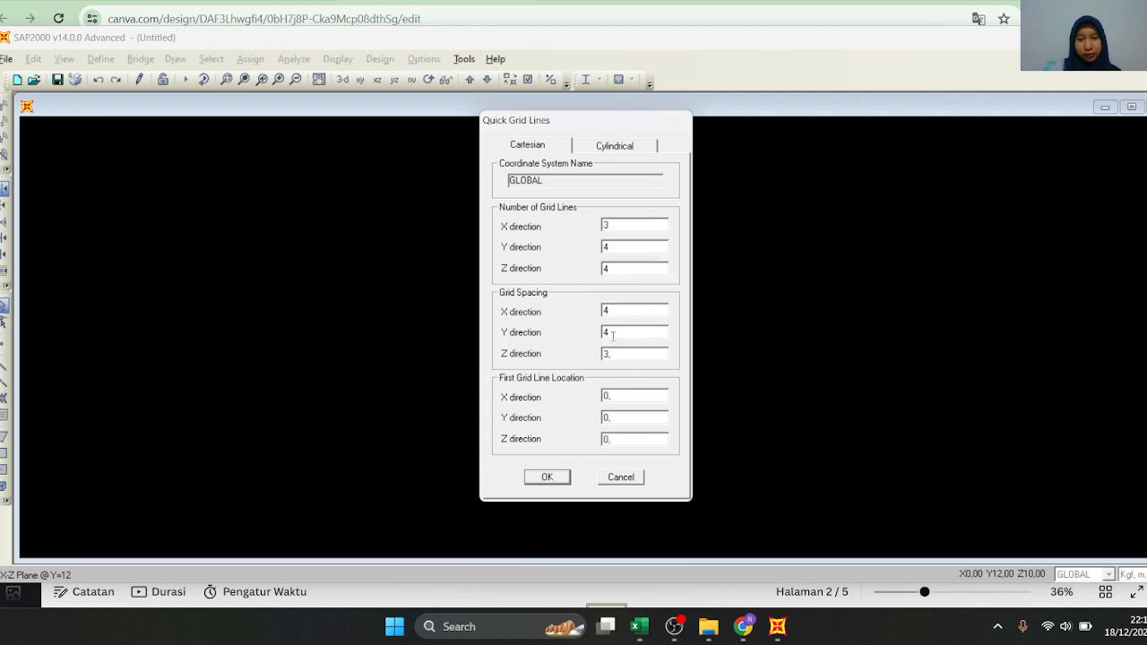
{"action": "type", "text": "3"}
{"action": "left_click", "coordinate": [743, 627]}
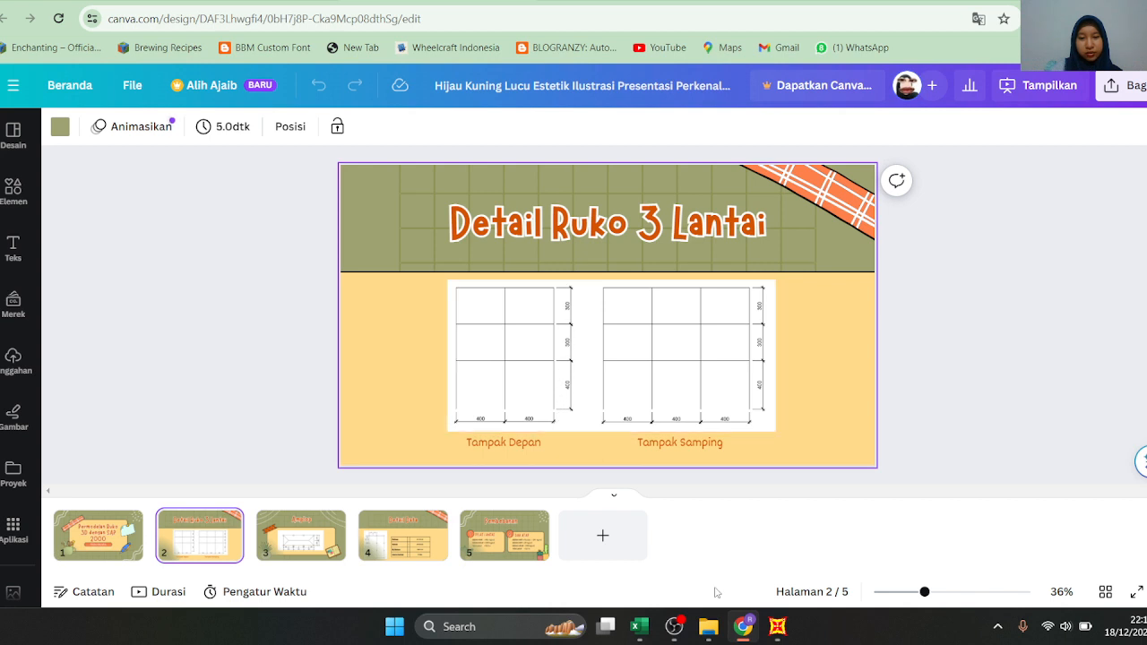
{"action": "left_click", "coordinate": [777, 626]}
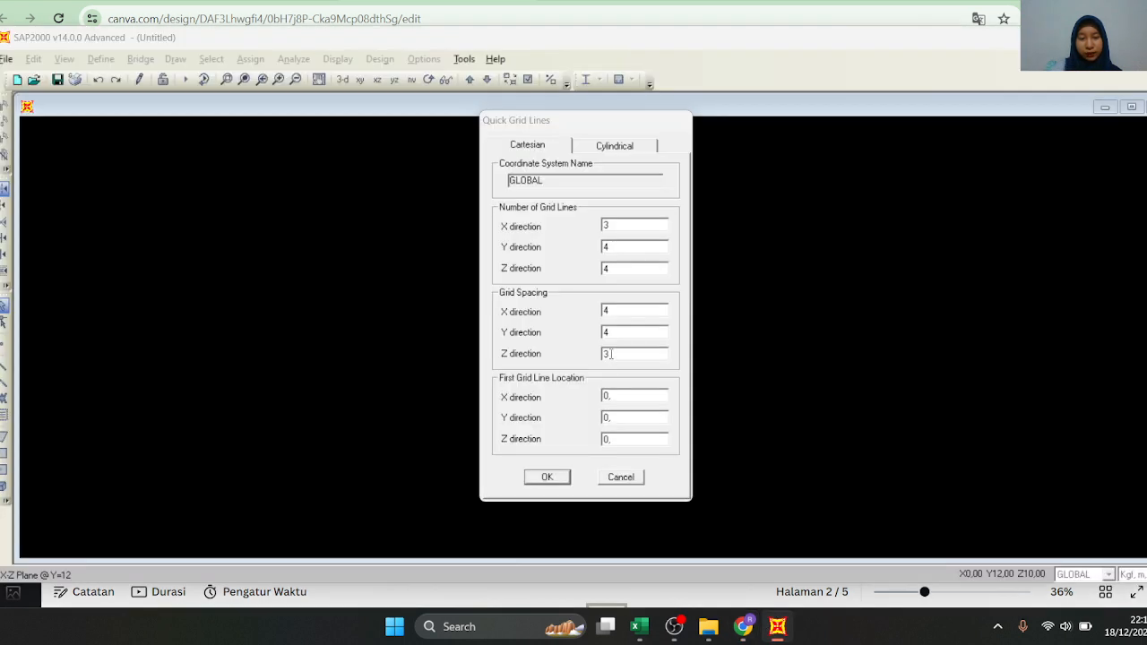
{"action": "left_click", "coordinate": [549, 478]}
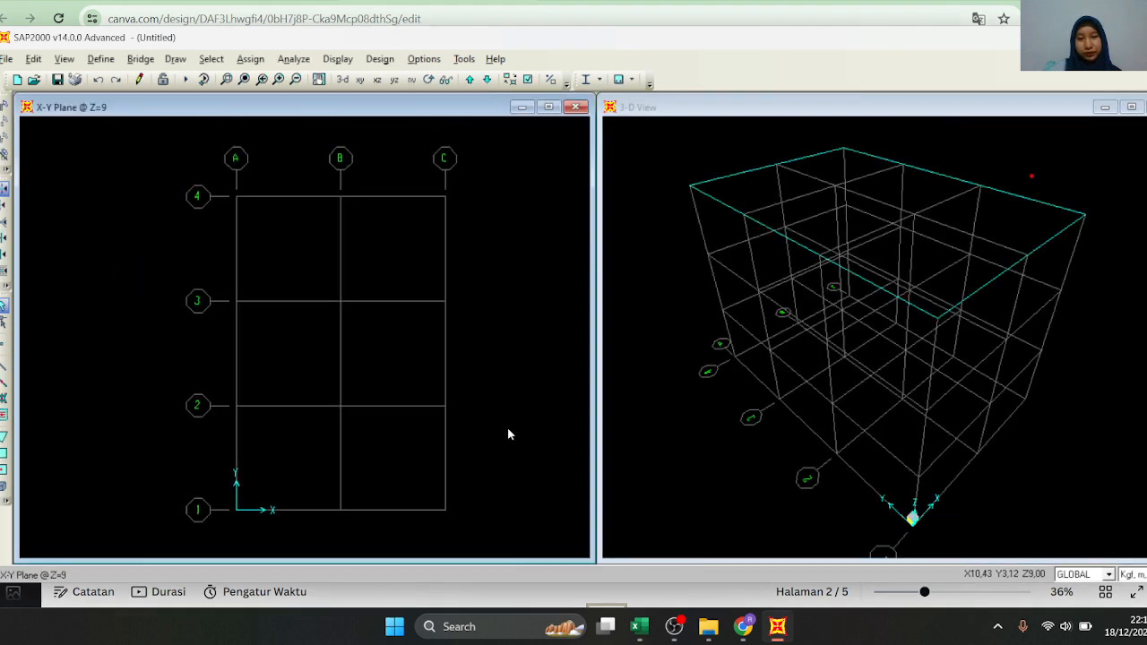
Examine the new grid in the Y-Z, X-Y and X-Z plane views, comparing the bays and storey heights
{"action": "left_click", "coordinate": [394, 79]}
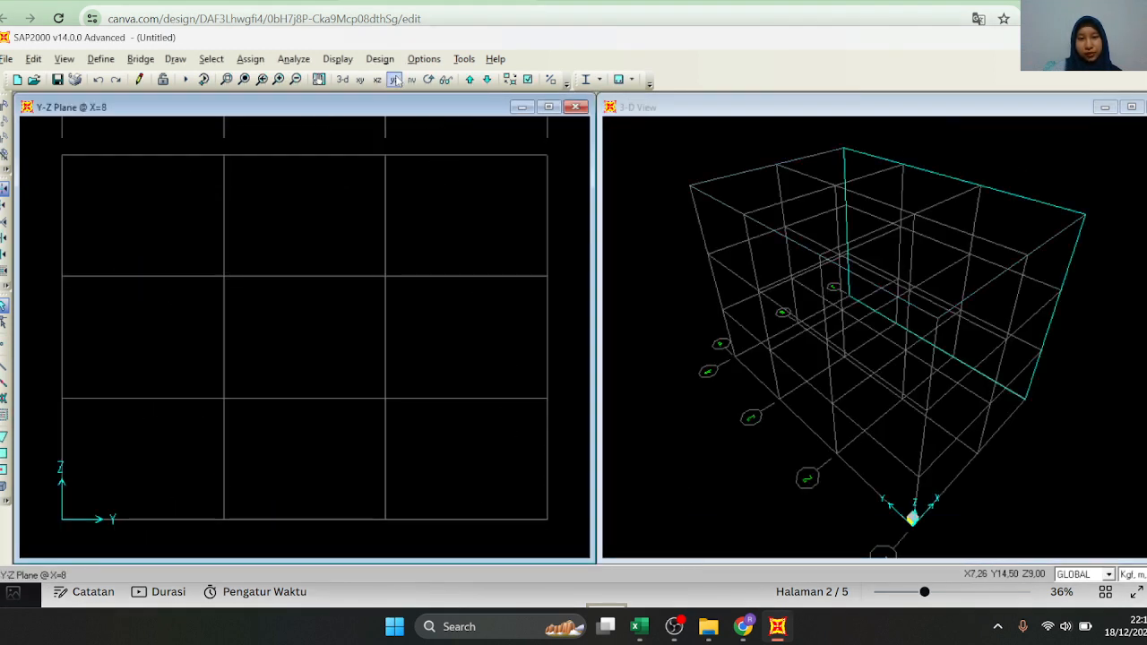
{"action": "left_click", "coordinate": [359, 79]}
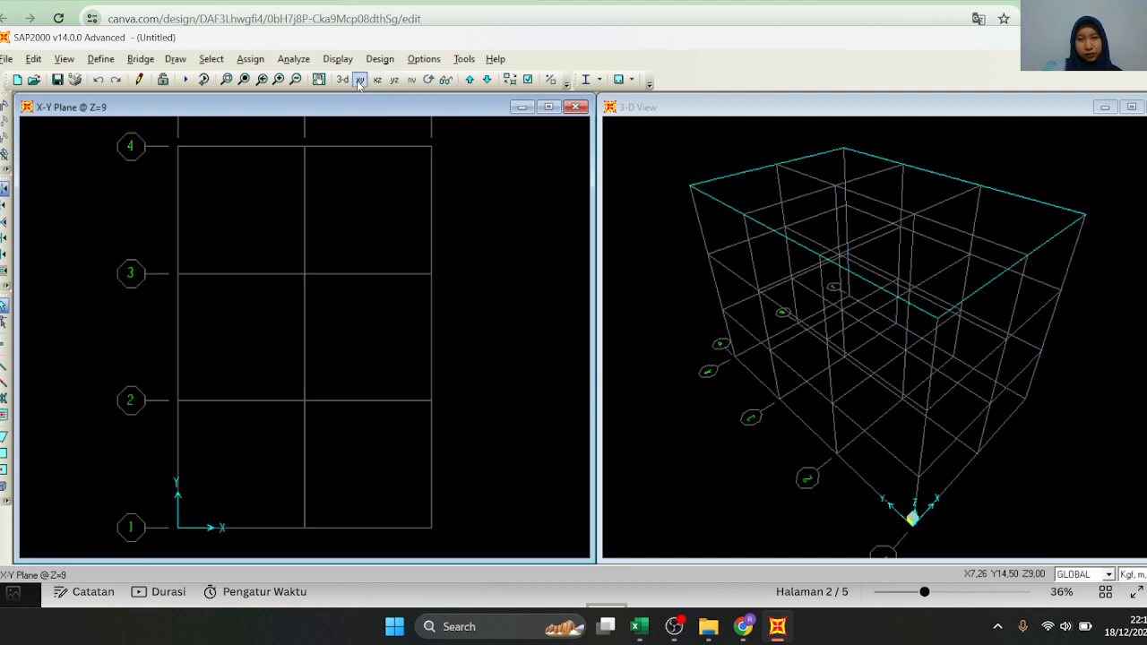
{"action": "scroll", "coordinate": [506, 276], "scroll_direction": "down", "scroll_amount": 3}
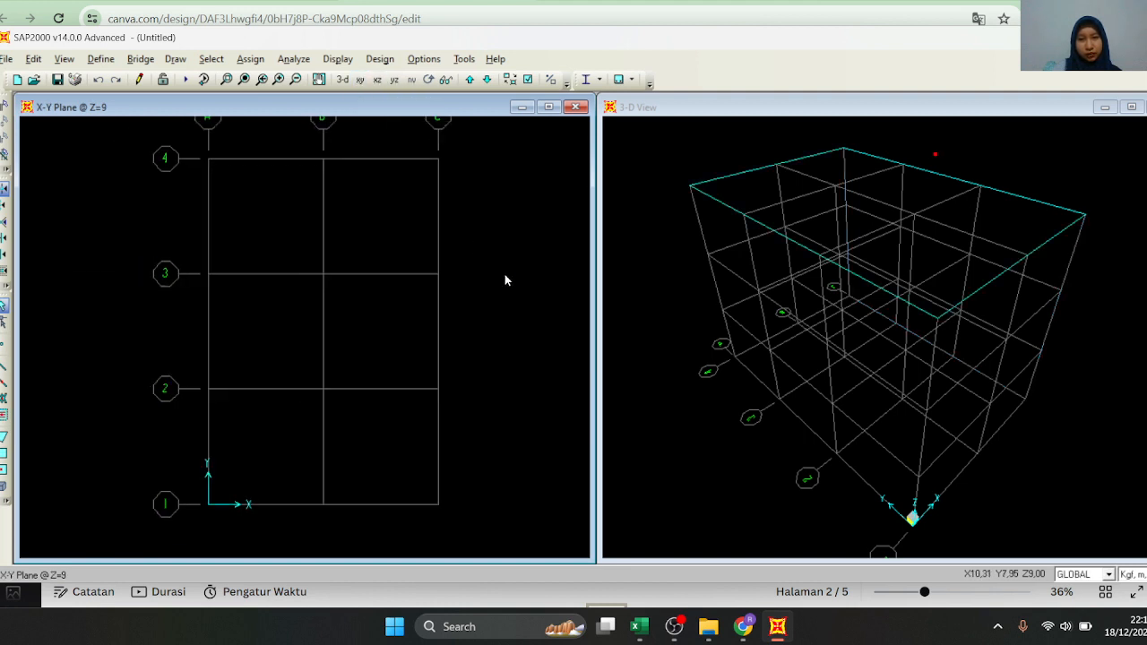
{"action": "left_click", "coordinate": [359, 80]}
{"action": "left_click", "coordinate": [377, 80]}
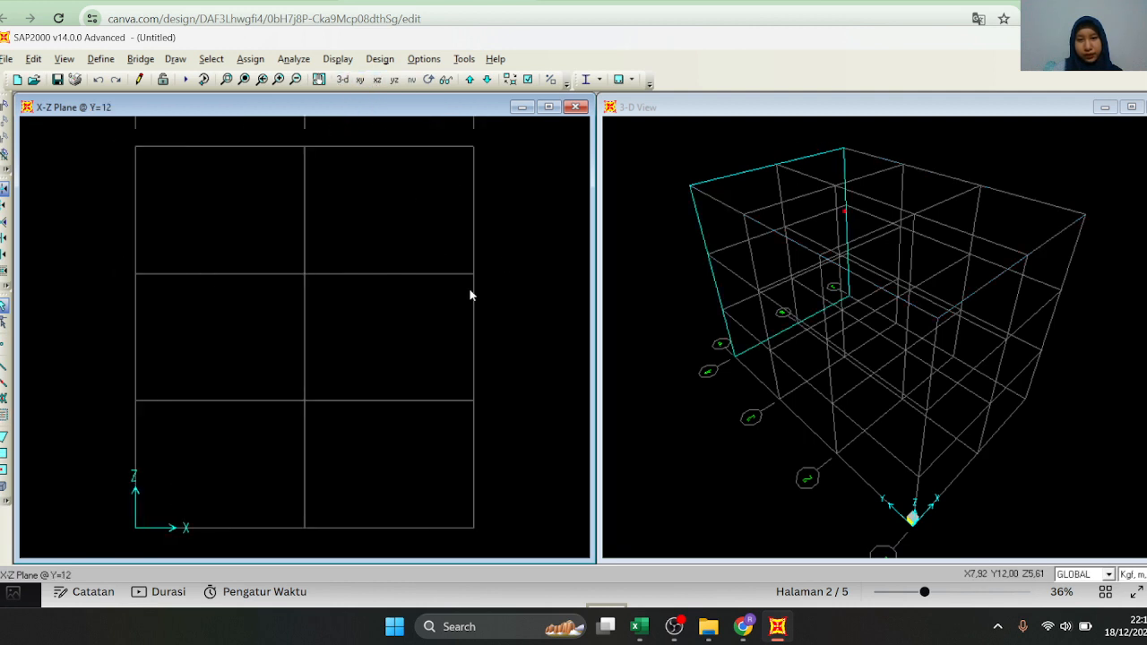
{"action": "scroll", "coordinate": [502, 386], "scroll_direction": "down", "scroll_amount": 1}
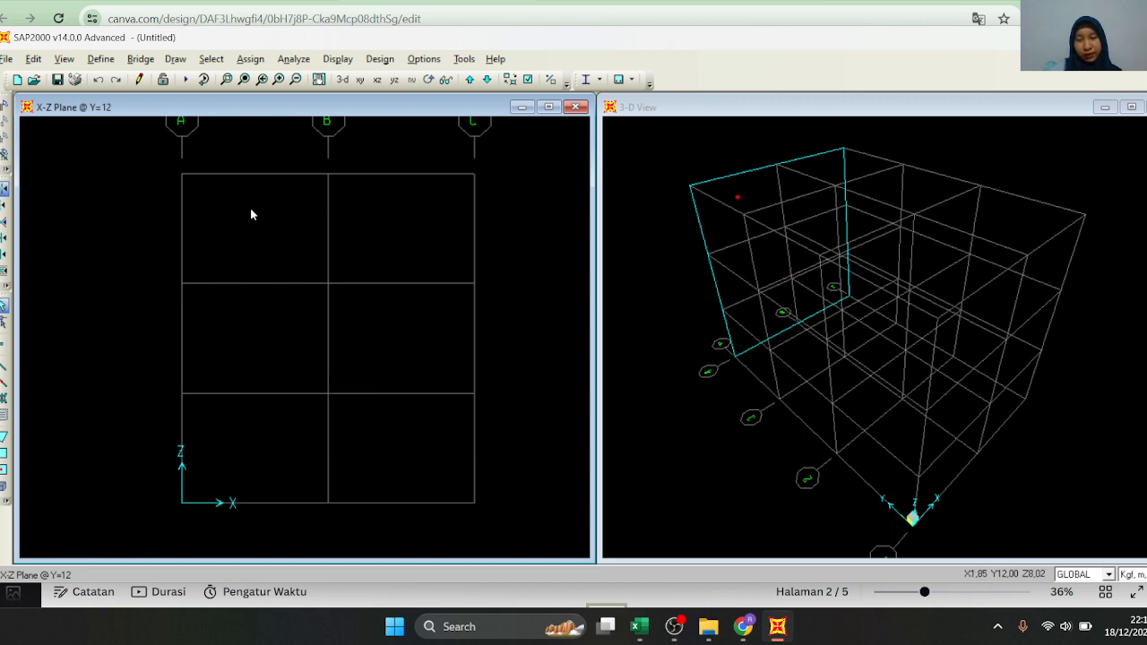
{"action": "scroll", "coordinate": [269, 470], "scroll_direction": "down", "scroll_amount": 1}
{"action": "scroll", "coordinate": [400, 366], "scroll_direction": "up", "scroll_amount": 1}
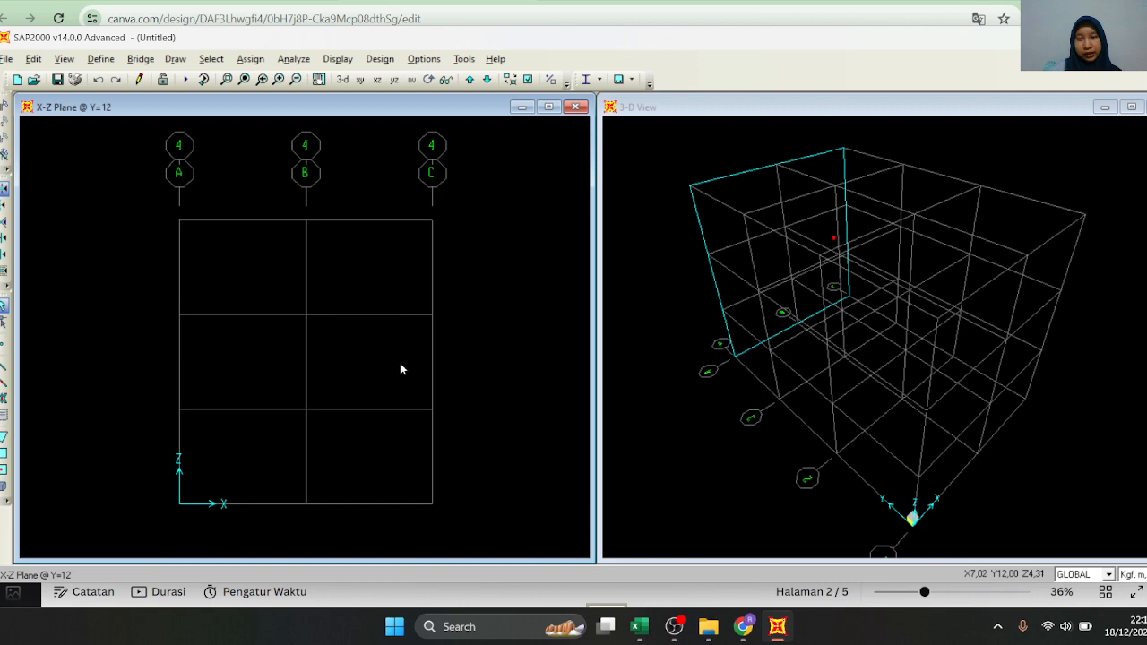
Edit the grid data so the Z ordinates are 4 for Z2, 7 for Z3 and 10 for Z4
{"action": "right_click", "coordinate": [343, 252]}
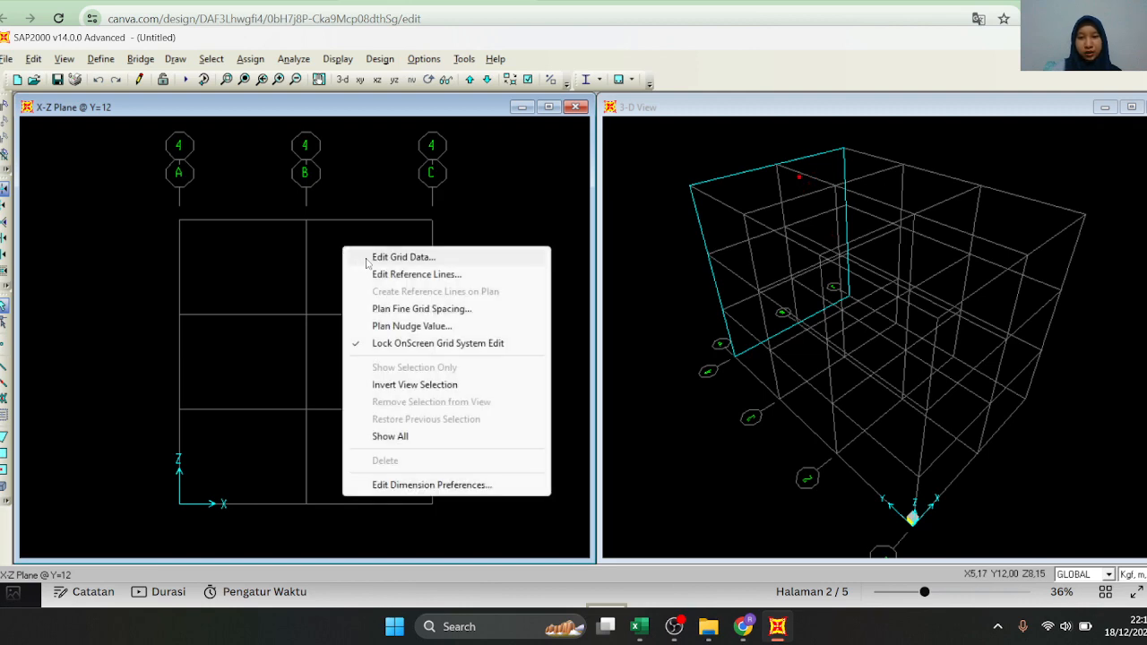
{"action": "left_click", "coordinate": [363, 257]}
{"action": "left_click", "coordinate": [655, 308]}
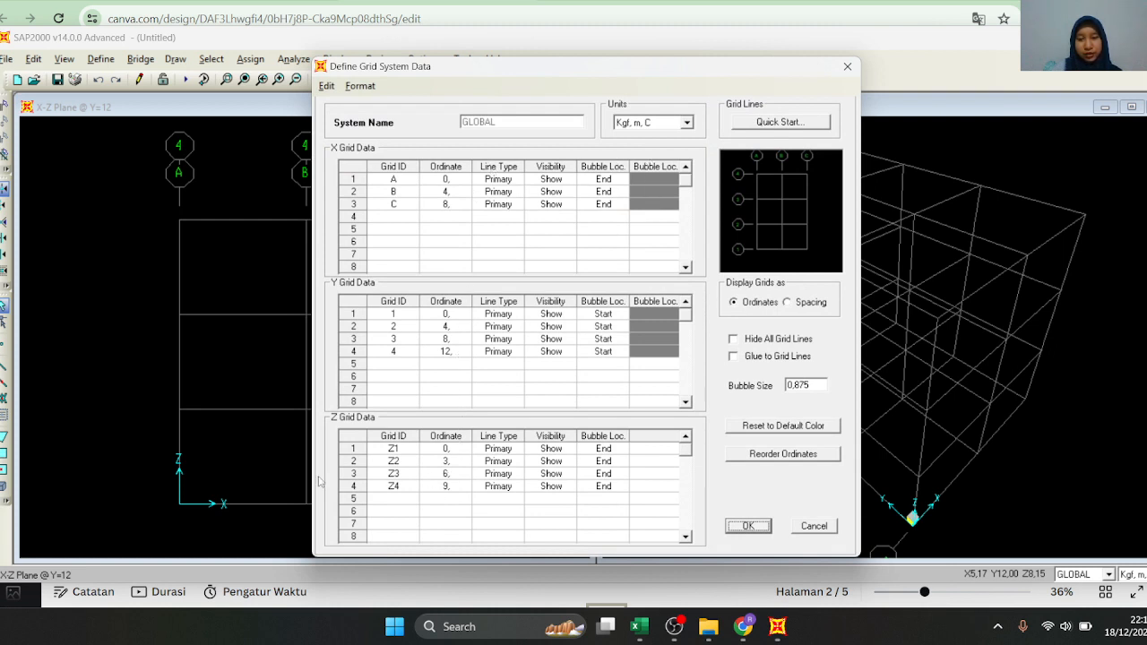
{"action": "left_click", "coordinate": [454, 464]}
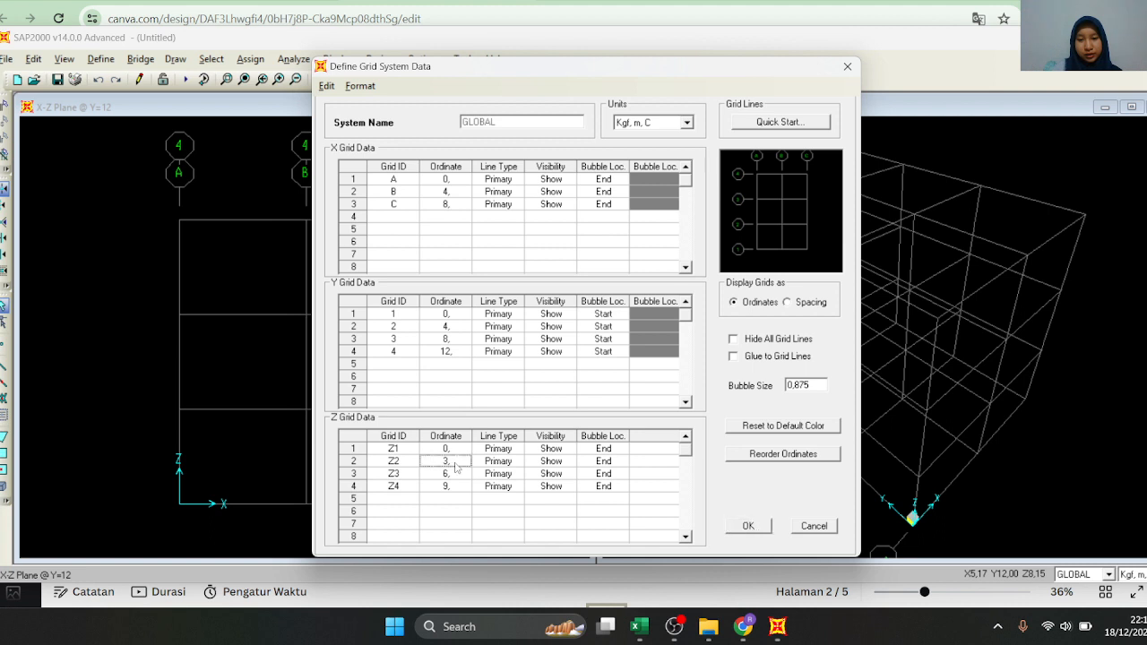
{"action": "type", "text": "4"}
{"action": "left_click", "coordinate": [453, 477]}
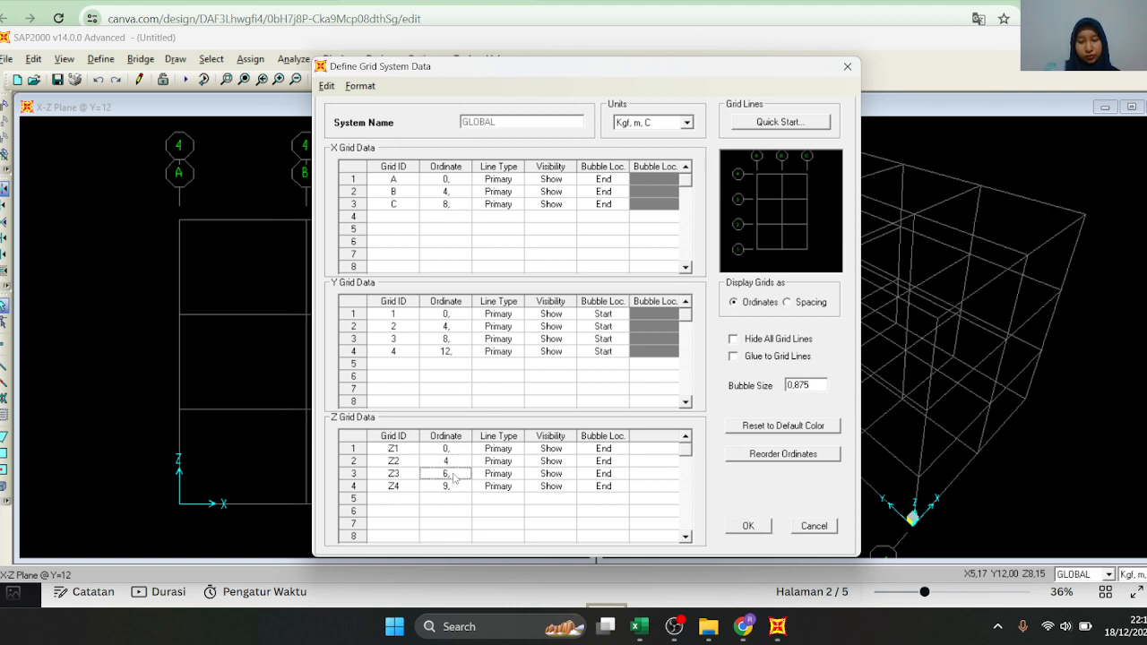
{"action": "type", "text": "7"}
{"action": "left_click", "coordinate": [456, 487]}
{"action": "type", "text": "10"}
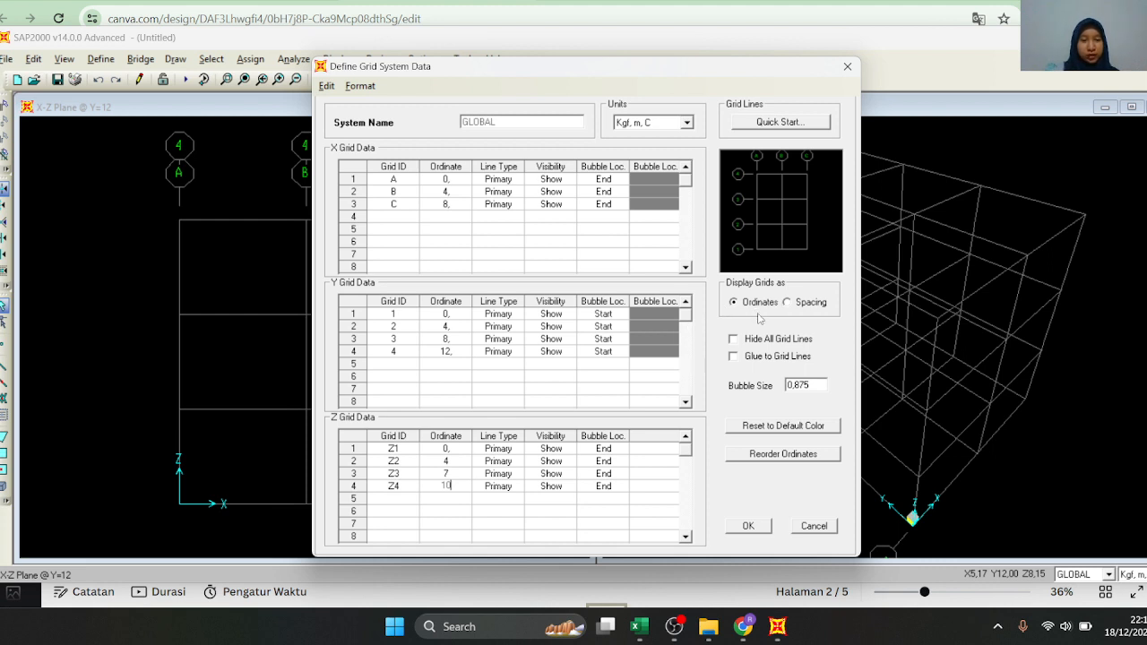
{"action": "left_click", "coordinate": [492, 512]}
{"action": "left_click", "coordinate": [748, 526]}
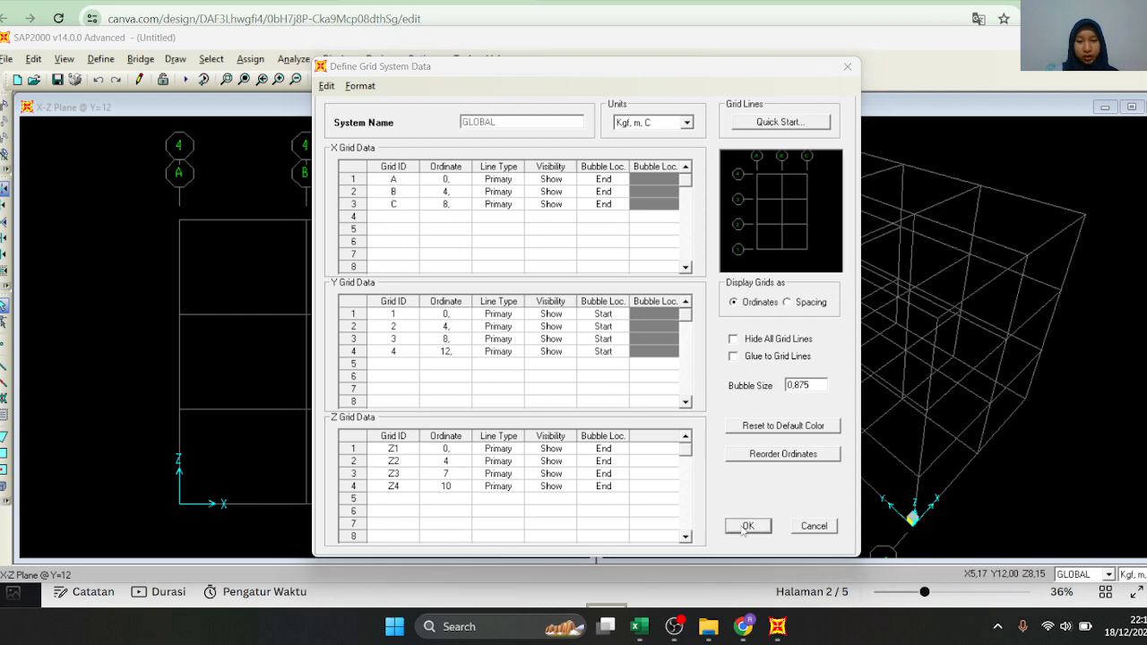
{"action": "left_click", "coordinate": [611, 383]}
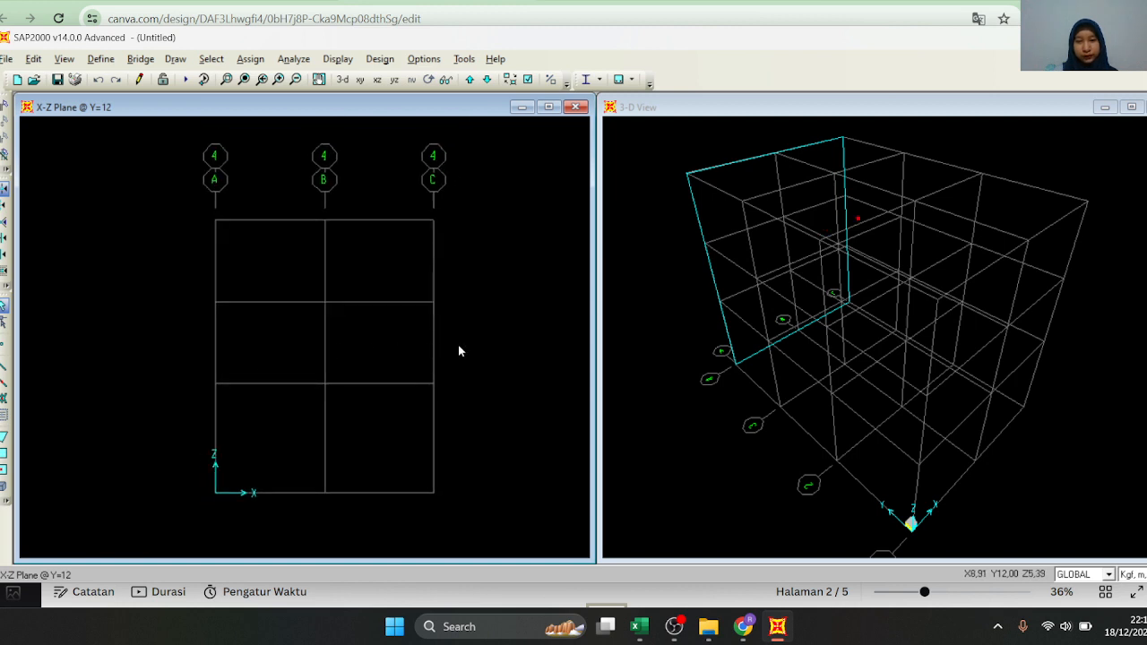
Check the revised storey heights and bays in the Y-Z, X-Y and X-Z plane views
{"action": "left_click", "coordinate": [377, 79]}
{"action": "left_click", "coordinate": [394, 78]}
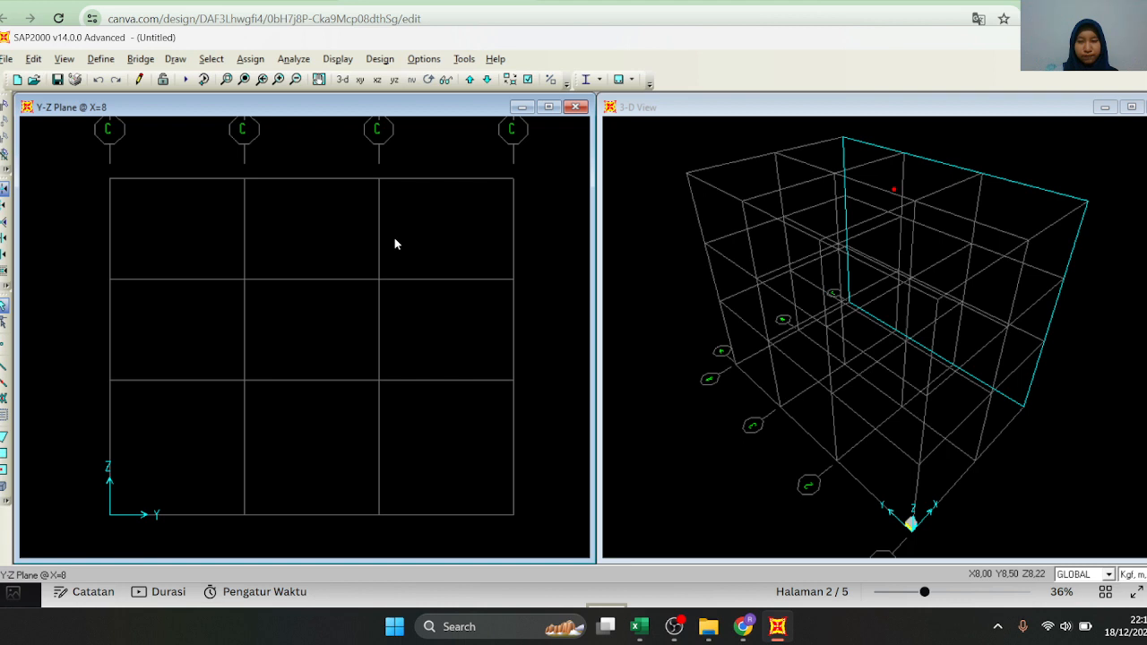
{"action": "left_click", "coordinate": [360, 79]}
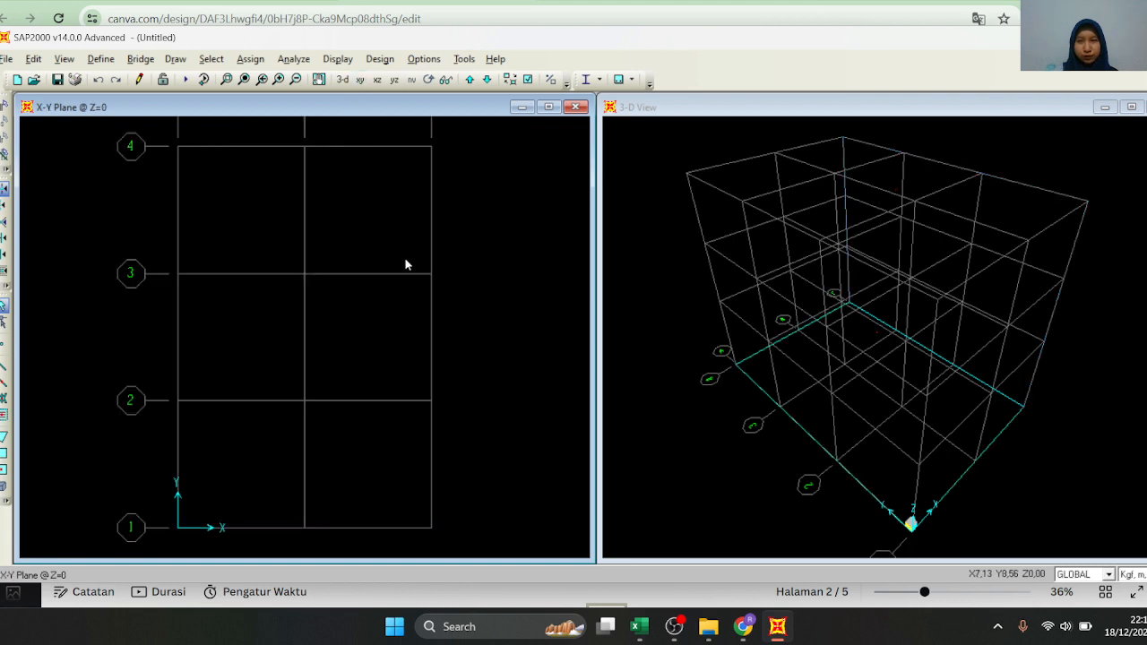
{"action": "left_click", "coordinate": [376, 80]}
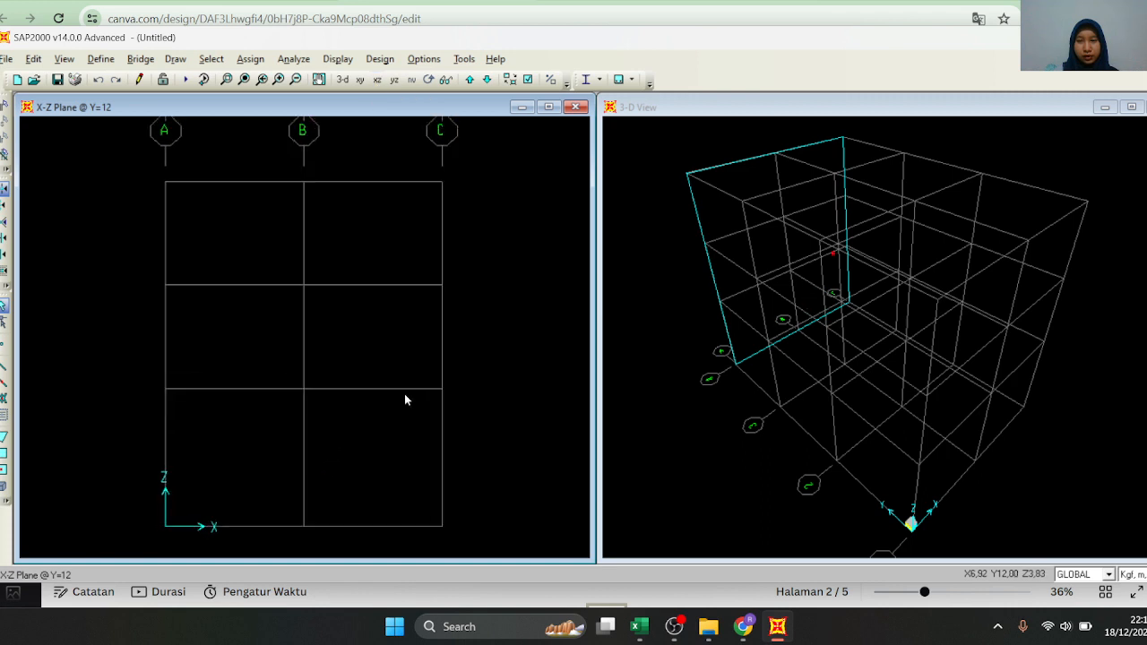
Add a new material named FC' = 45 Mpa and set its material type to Concrete
{"action": "left_click", "coordinate": [97, 61]}
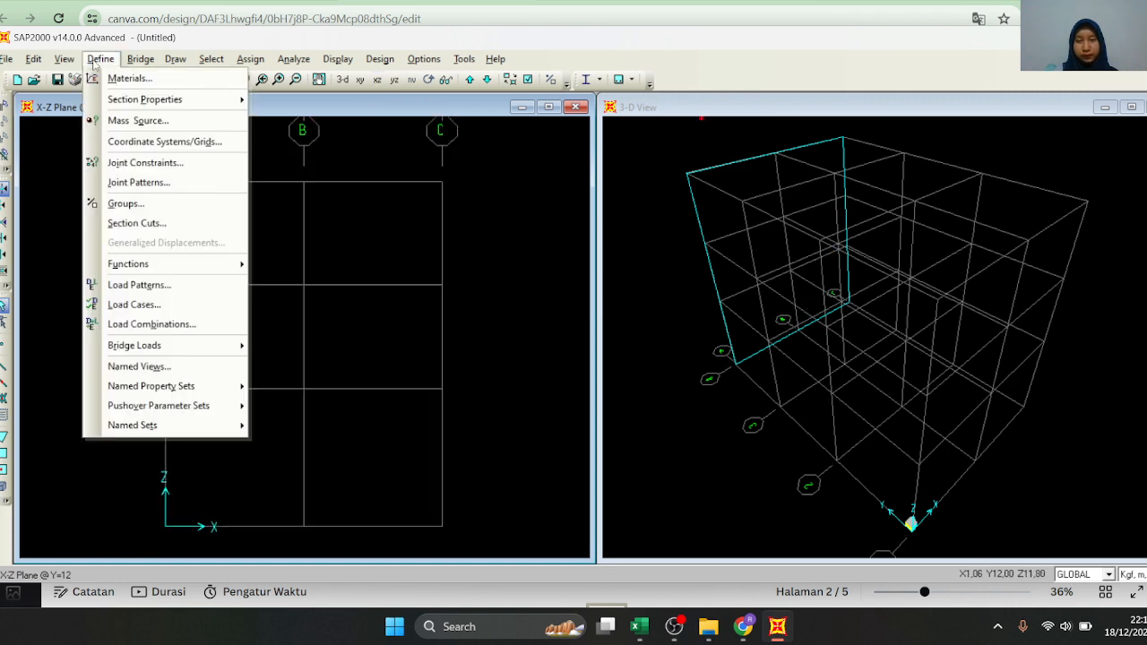
{"action": "left_click", "coordinate": [125, 78]}
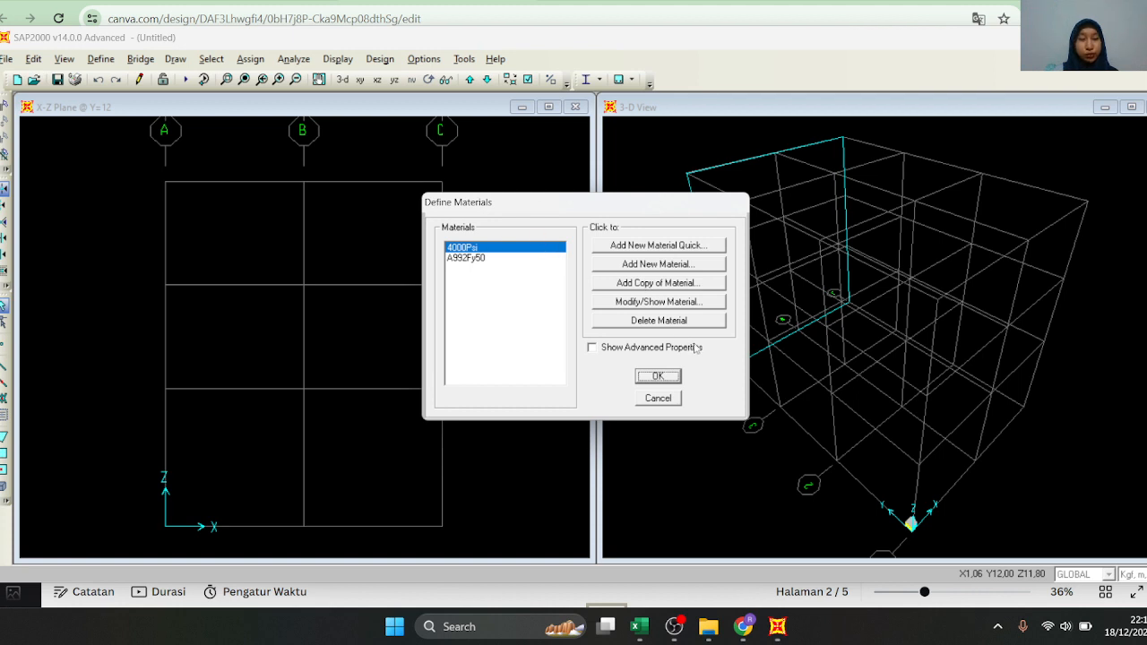
{"action": "left_click", "coordinate": [662, 265]}
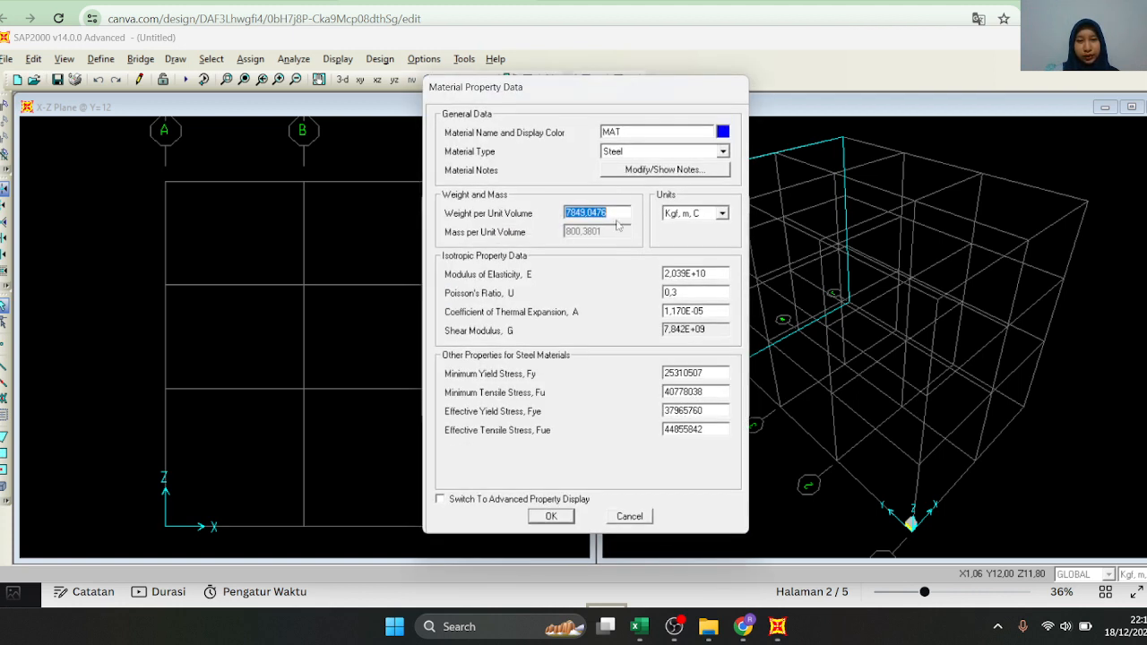
{"action": "double_click", "coordinate": [627, 130]}
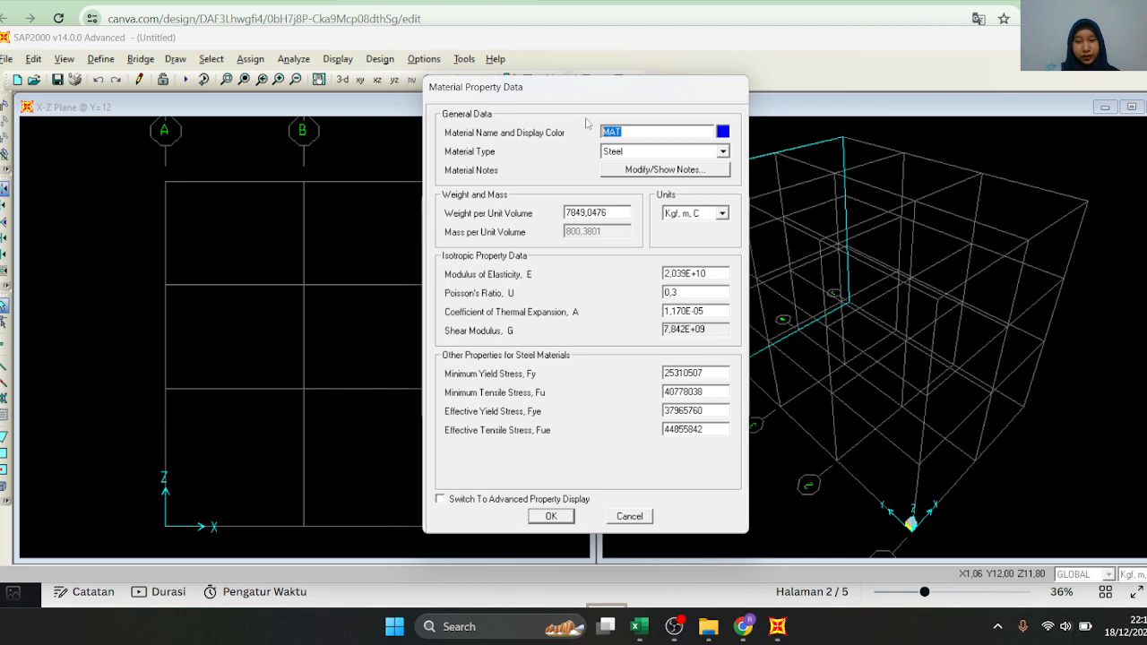
{"action": "type", "text": "FC' = 45 Mpa"}
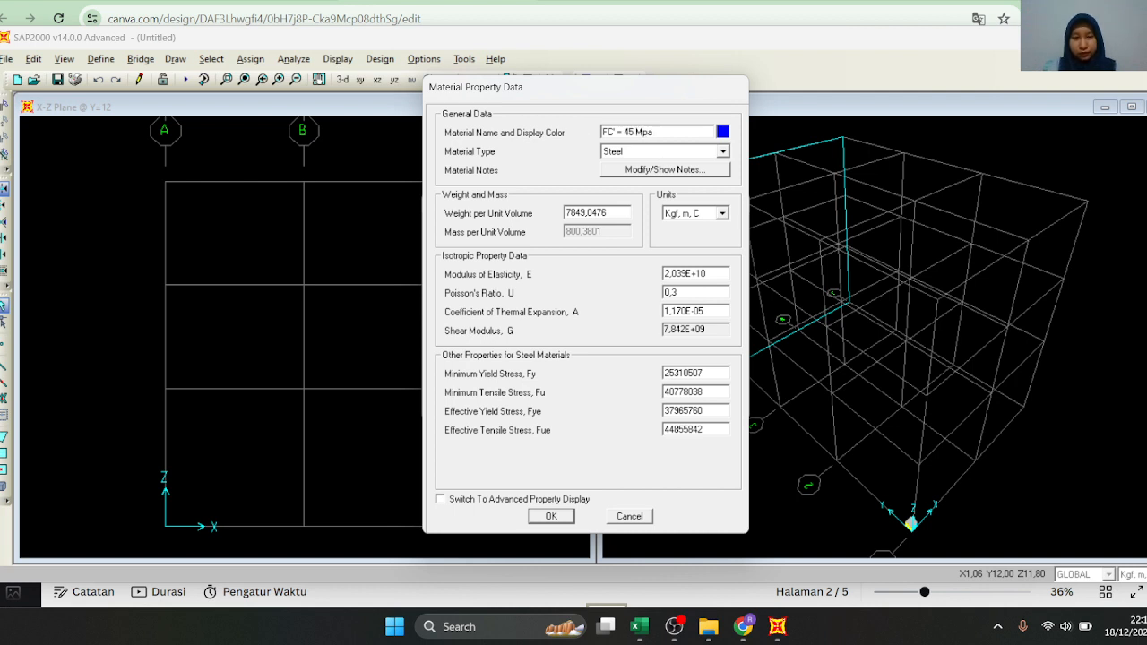
{"action": "left_click", "coordinate": [681, 157]}
{"action": "left_click", "coordinate": [668, 172]}
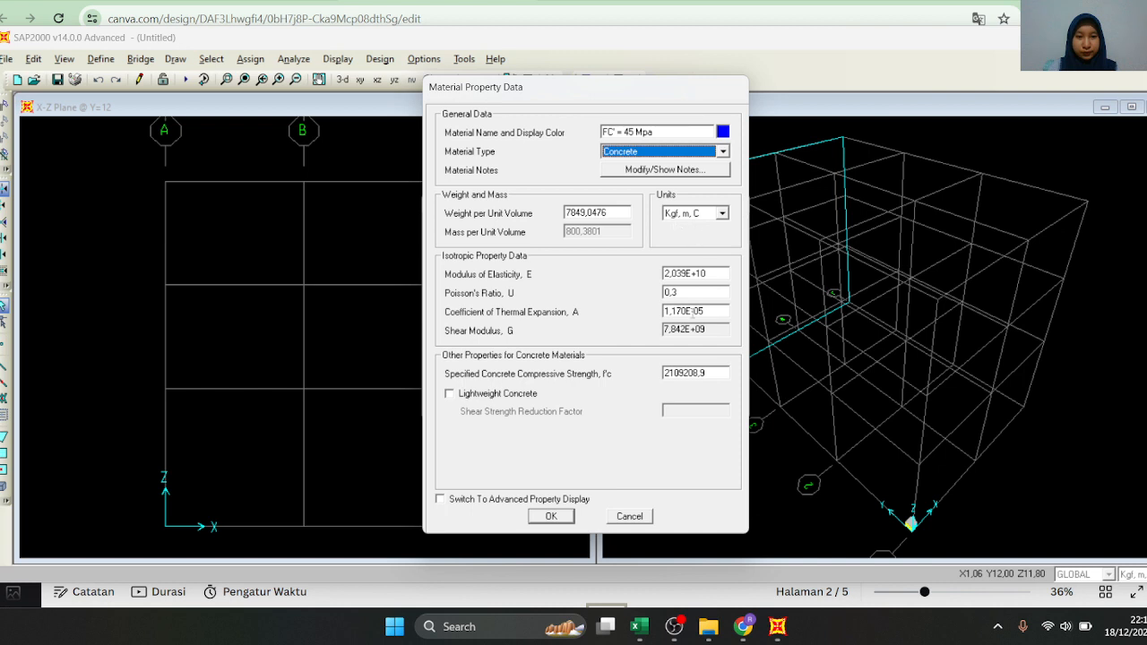
Set the material's units to N, mm, C and its specified compressive strength f'c to 45, and accept the material definition
{"action": "left_click", "coordinate": [692, 214]}
{"action": "left_click", "coordinate": [690, 238]}
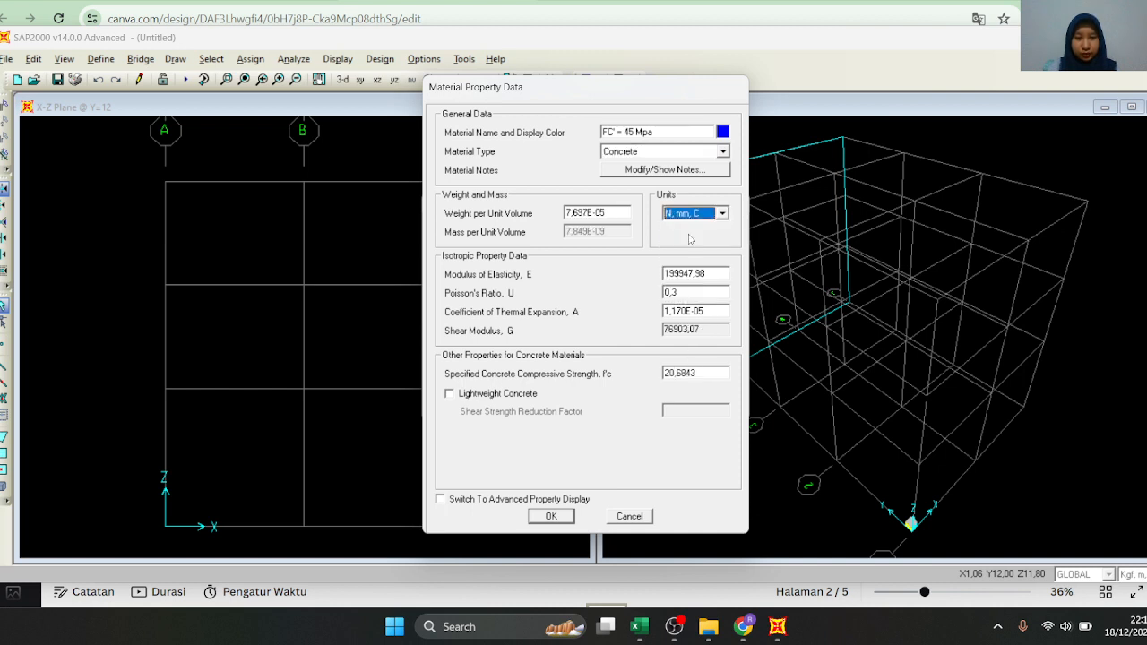
{"action": "double_click", "coordinate": [693, 372]}
{"action": "type", "text": "45"}
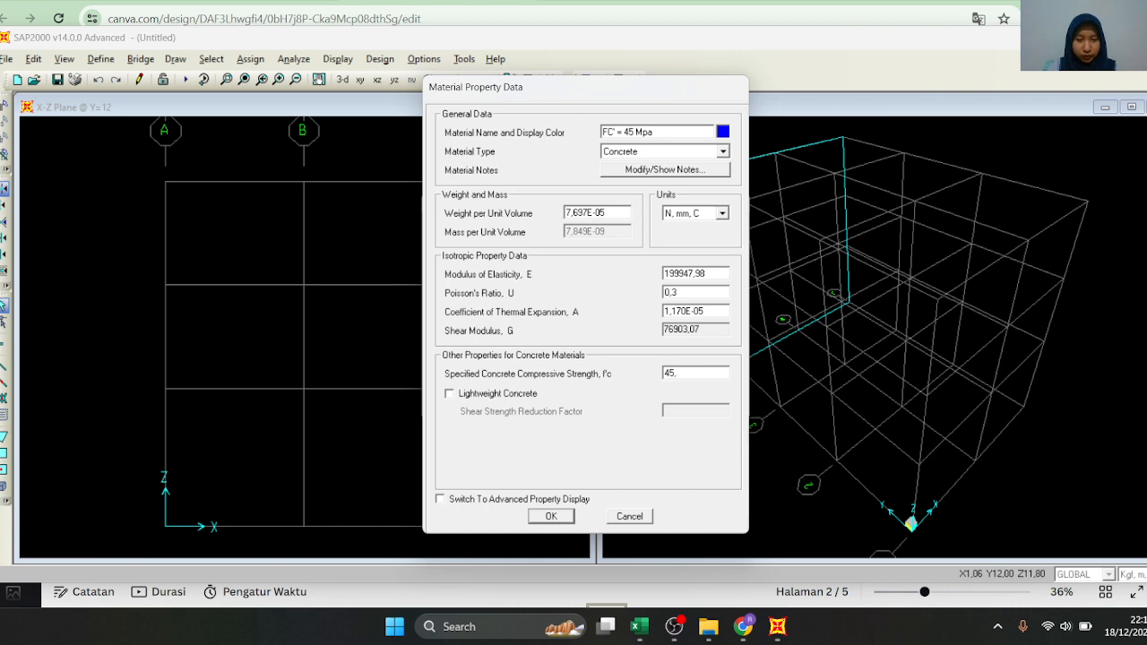
{"action": "double_click", "coordinate": [709, 274]}
{"action": "double_click", "coordinate": [704, 370]}
{"action": "left_click", "coordinate": [552, 517]}
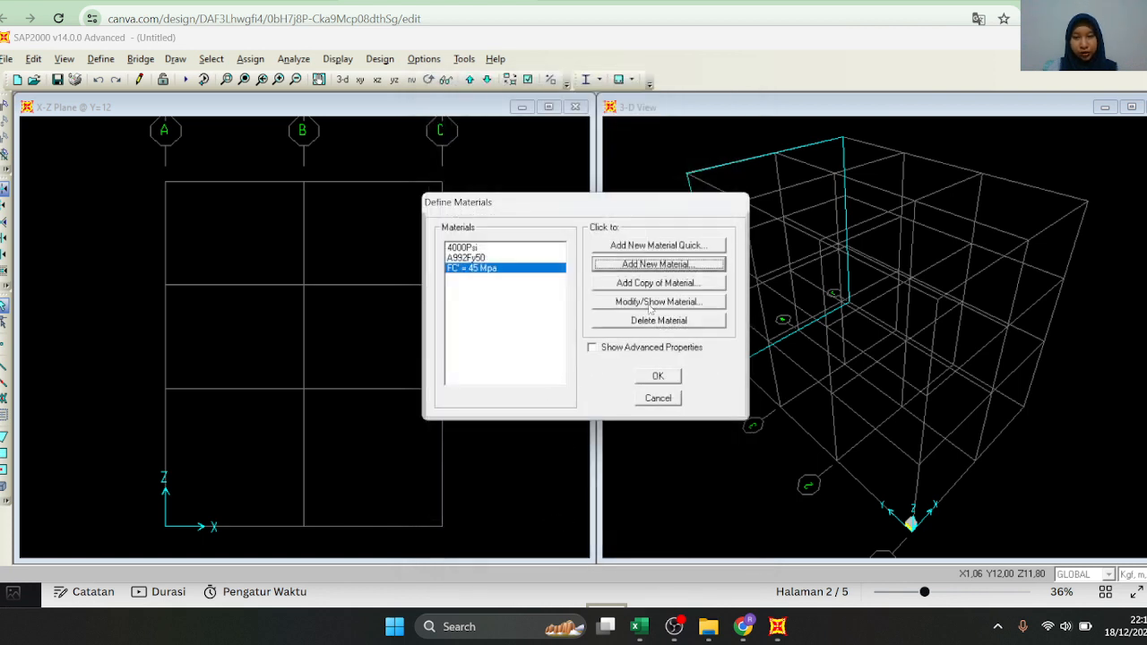
{"action": "left_click", "coordinate": [658, 375]}
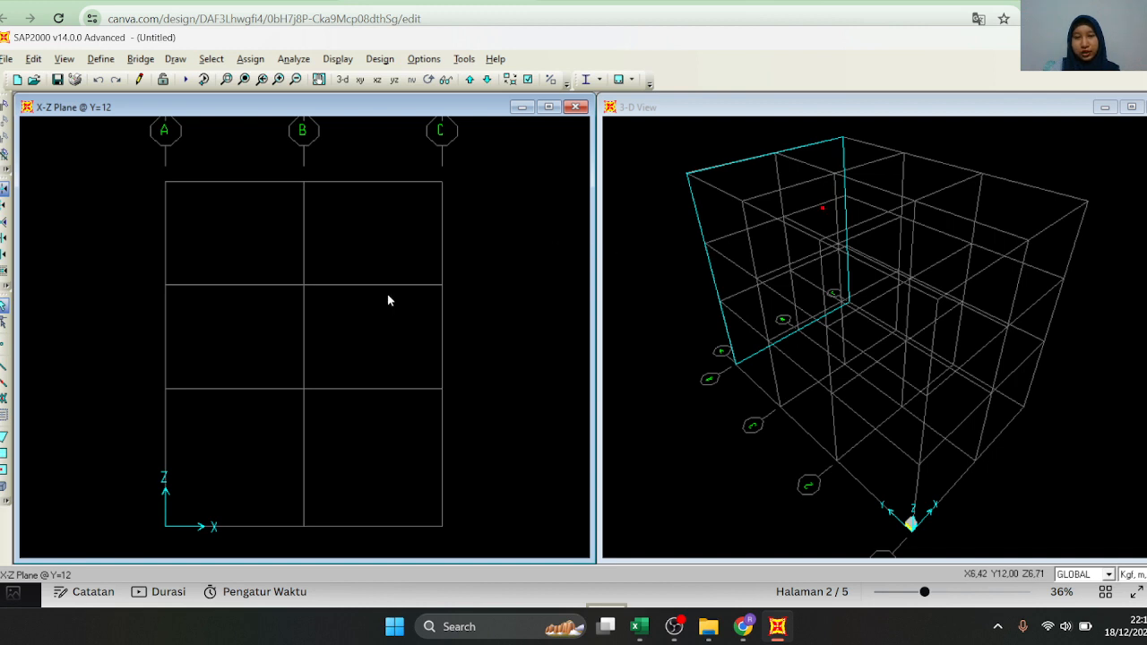
Start a new frame section property of type Concrete with a rectangular shape
{"action": "left_click", "coordinate": [100, 59]}
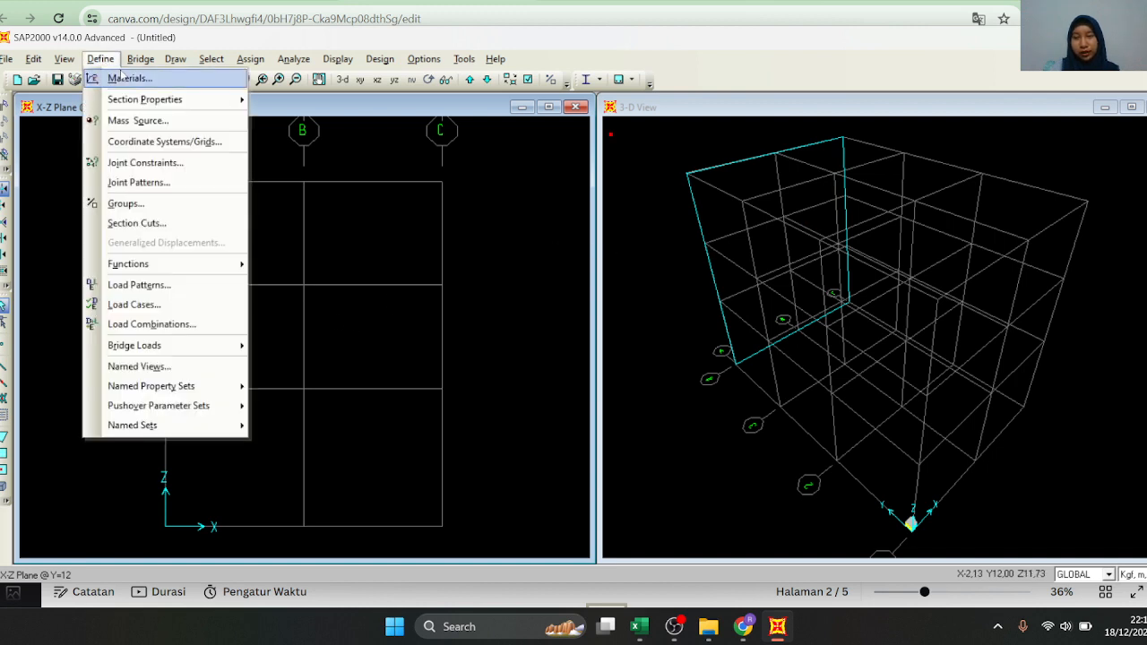
{"action": "mouse_move", "coordinate": [140, 100]}
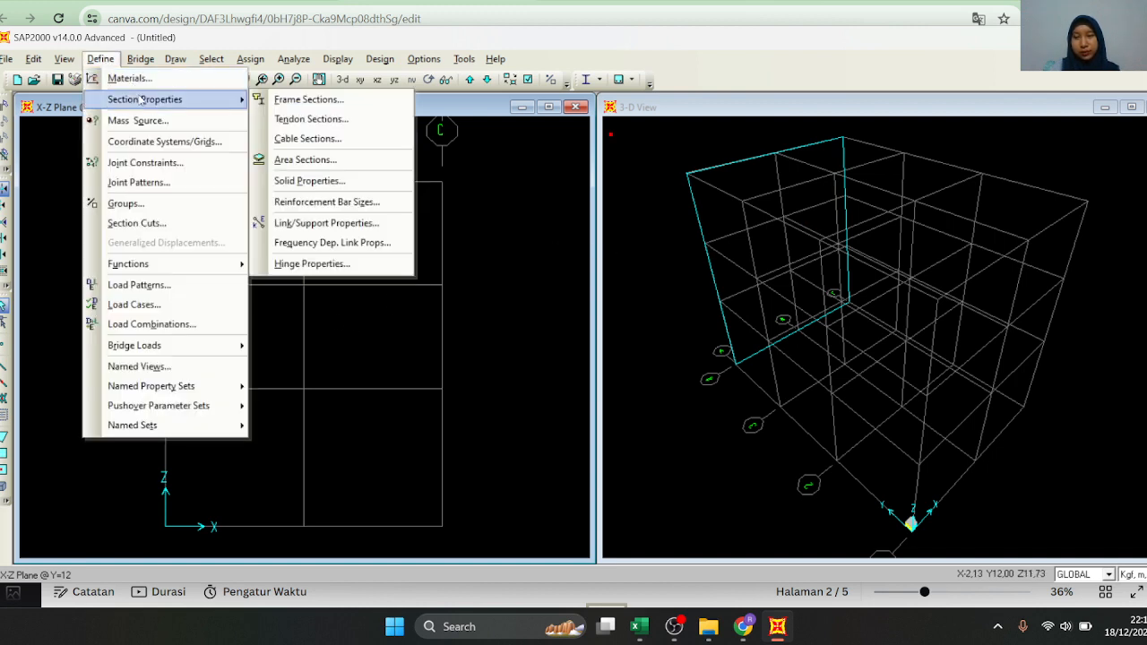
{"action": "left_click", "coordinate": [288, 101]}
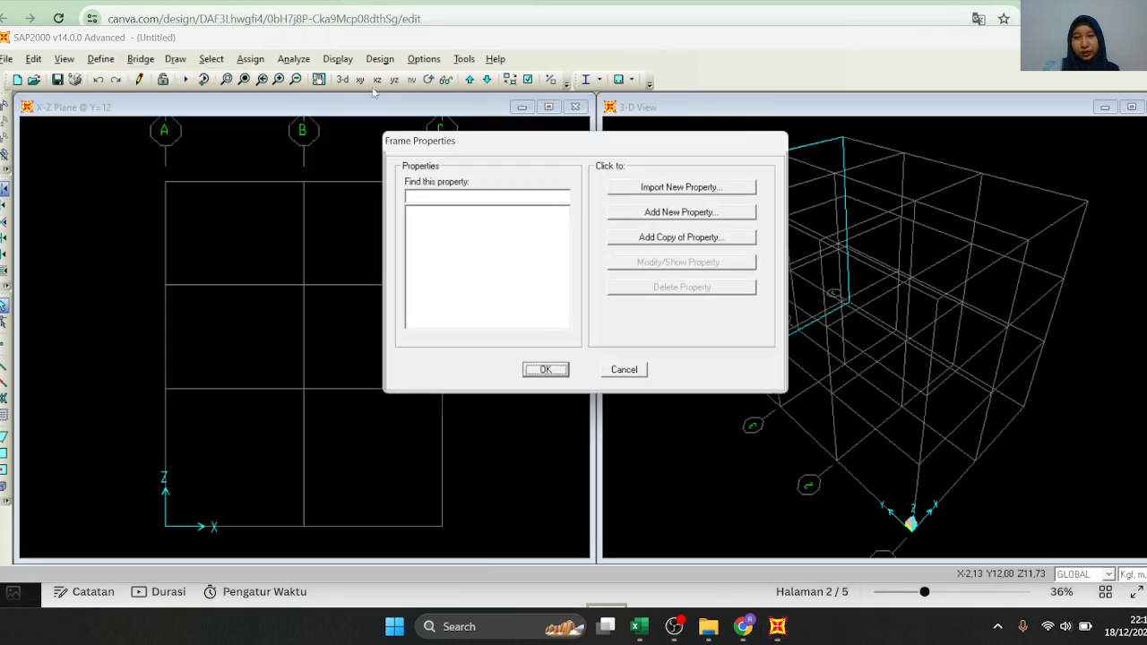
{"action": "left_click", "coordinate": [664, 212]}
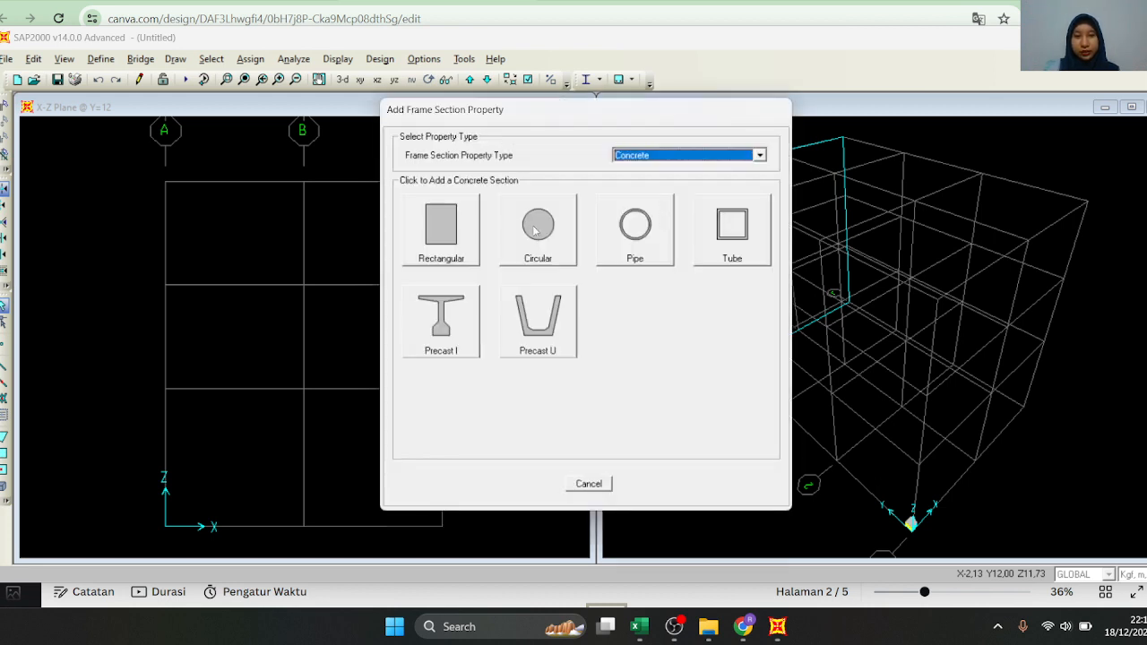
{"action": "left_click", "coordinate": [674, 156]}
{"action": "left_click", "coordinate": [674, 156]}
{"action": "left_click", "coordinate": [456, 235]}
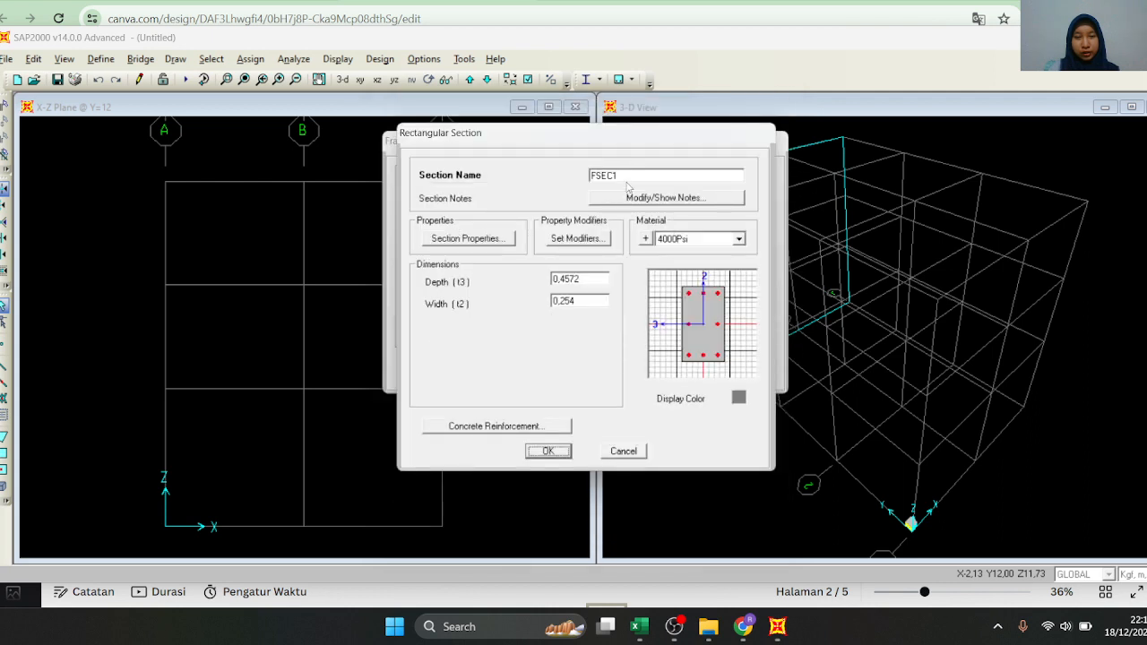
Name the rectangular section K 40X40 and assign it the material FC' = 45 Mpa
{"action": "double_click", "coordinate": [628, 177]}
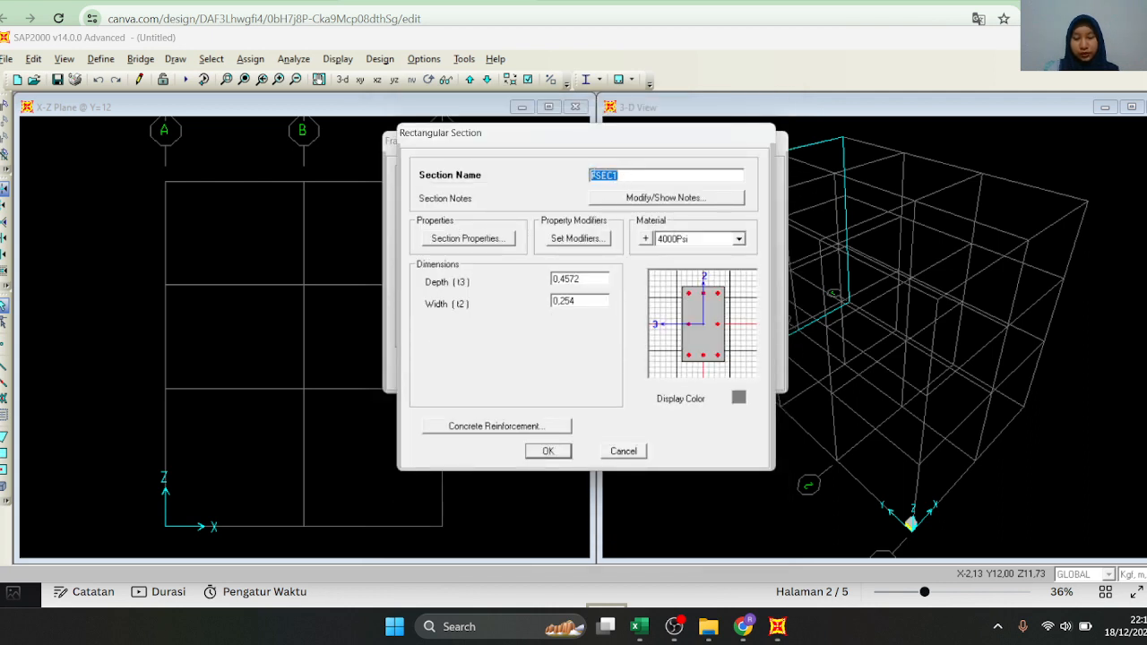
{"action": "type", "text": "K"}
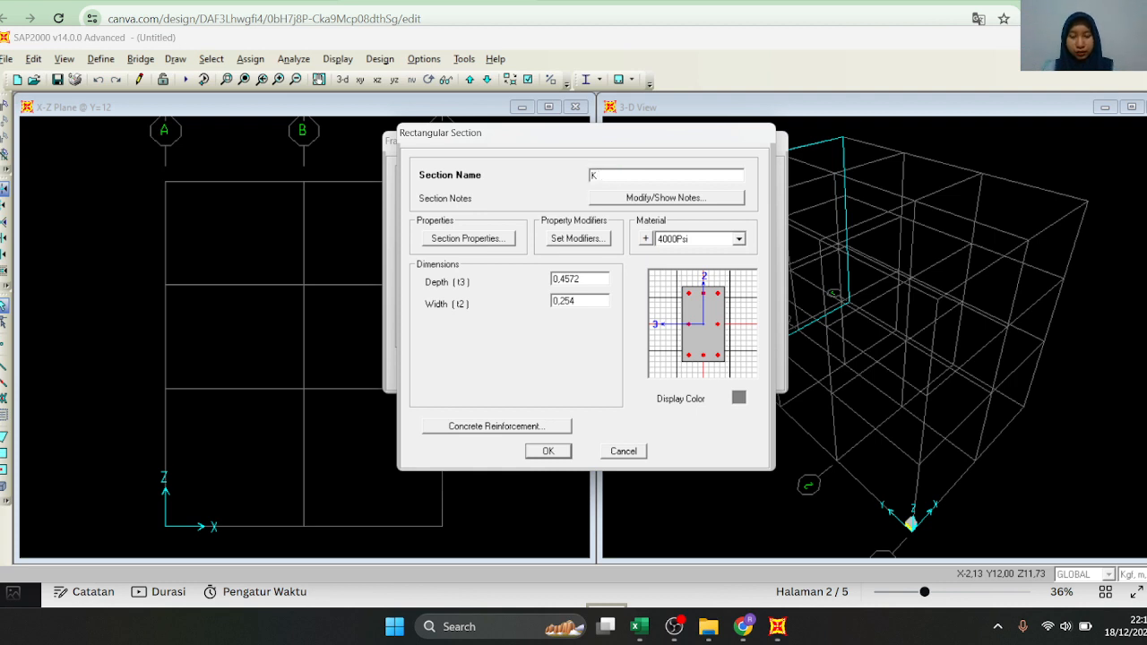
{"action": "type", "text": " 40X40"}
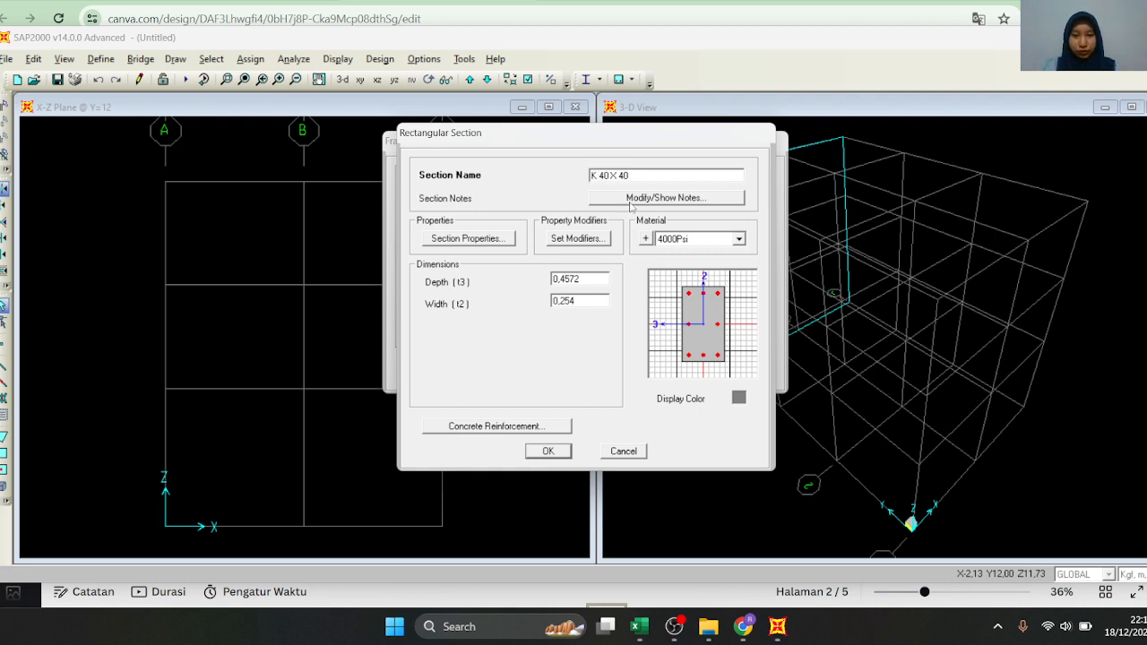
{"action": "left_click", "coordinate": [687, 239]}
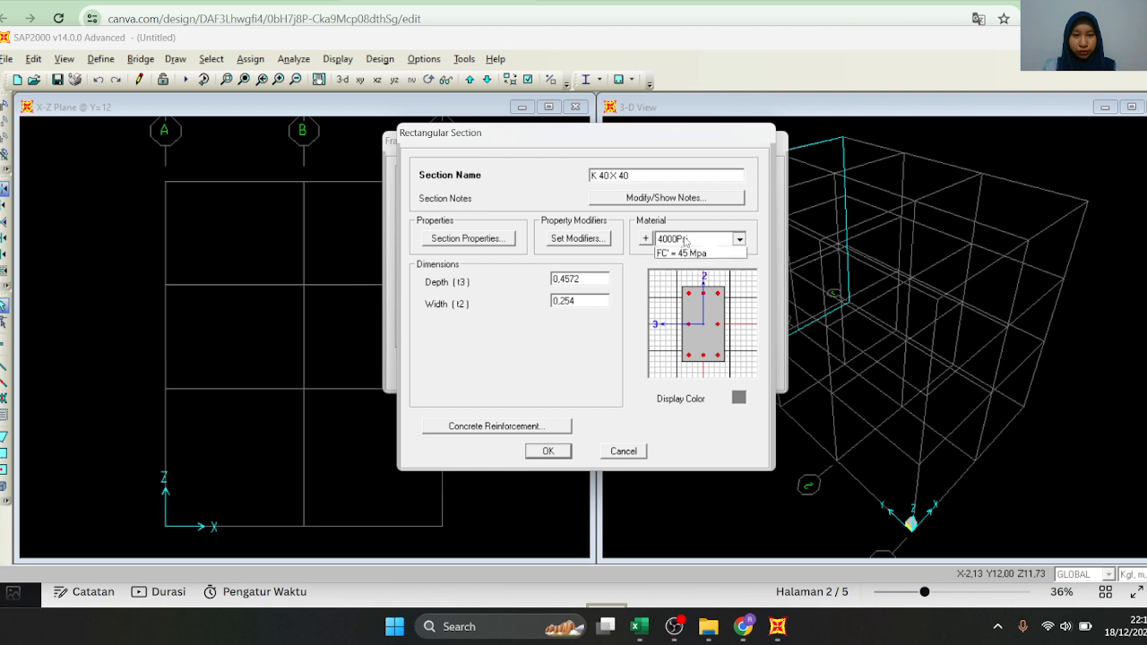
{"action": "left_click", "coordinate": [706, 284]}
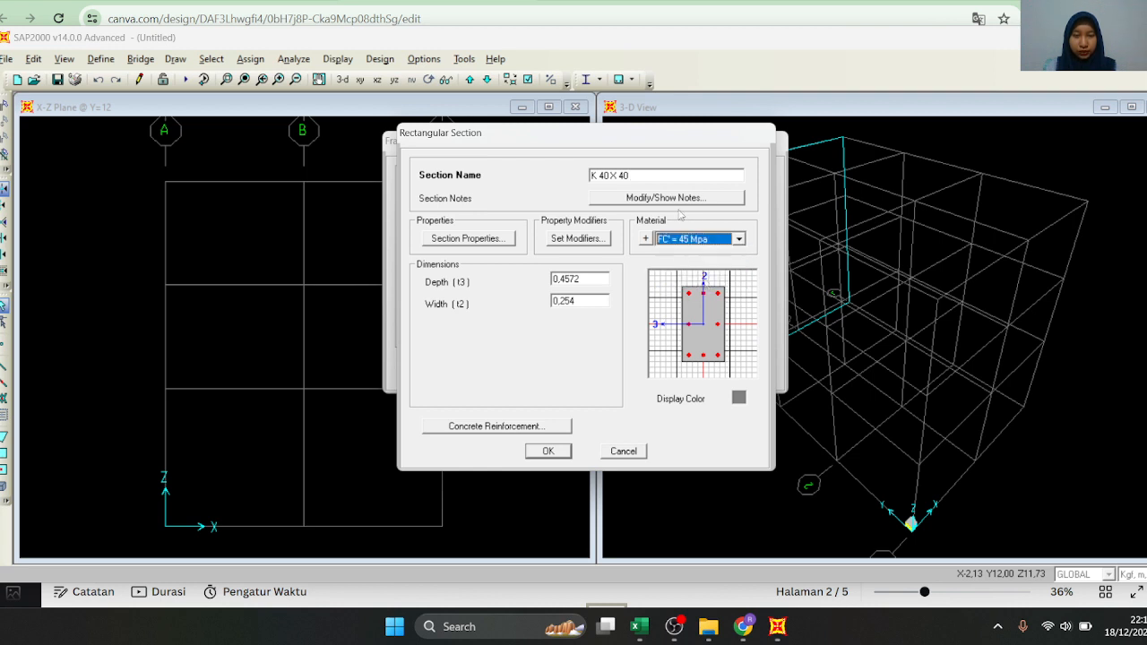
Set the K 40X40 section's depth (t3) and width (t2) both to 0,4 m
{"action": "double_click", "coordinate": [605, 280]}
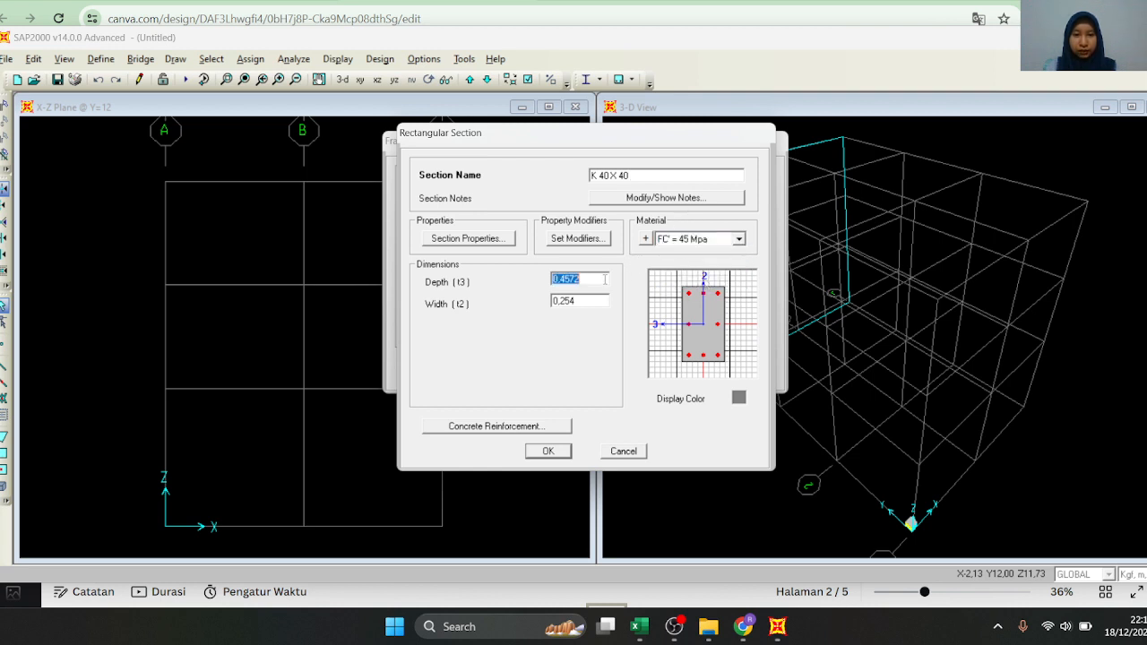
{"action": "type", "text": "0,"}
{"action": "double_click", "coordinate": [606, 303]}
{"action": "type", "text": "0,4"}
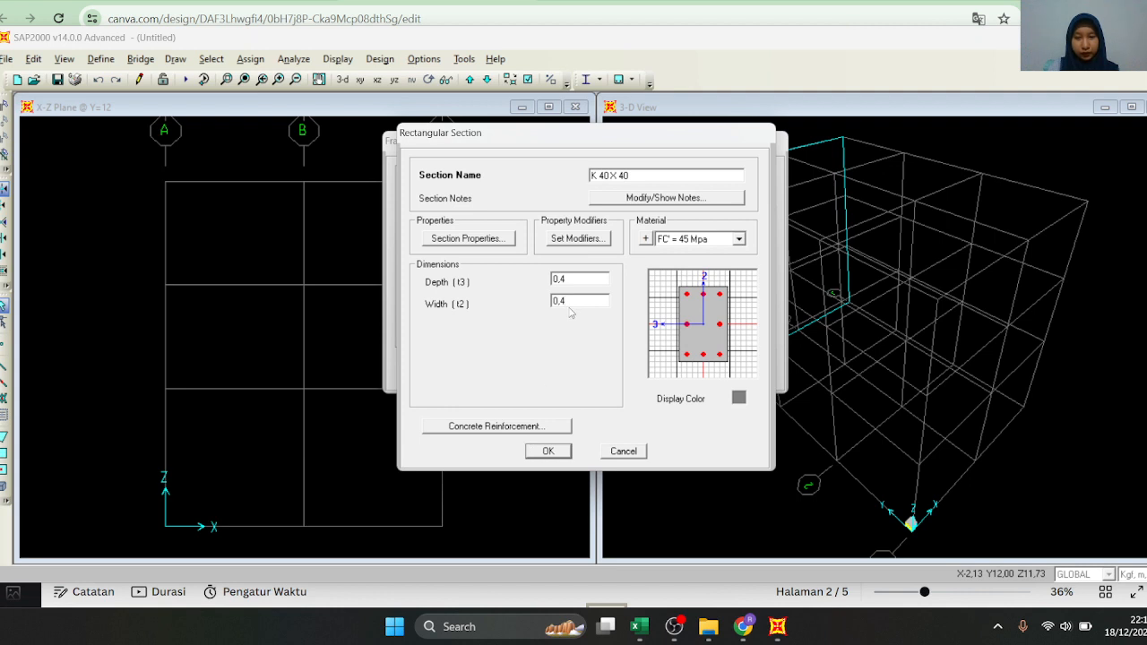
{"action": "double_click", "coordinate": [581, 281]}
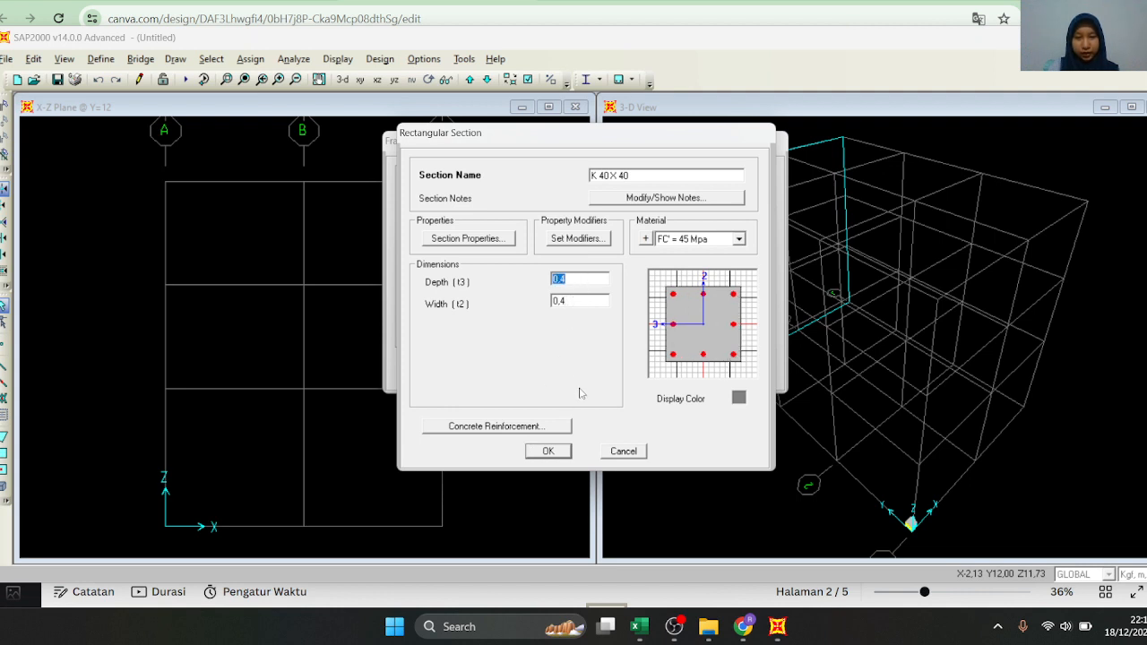
Set the number of longitudinal bars along the 3-dir face to 4 in the column's concrete reinforcement
{"action": "left_click", "coordinate": [541, 427]}
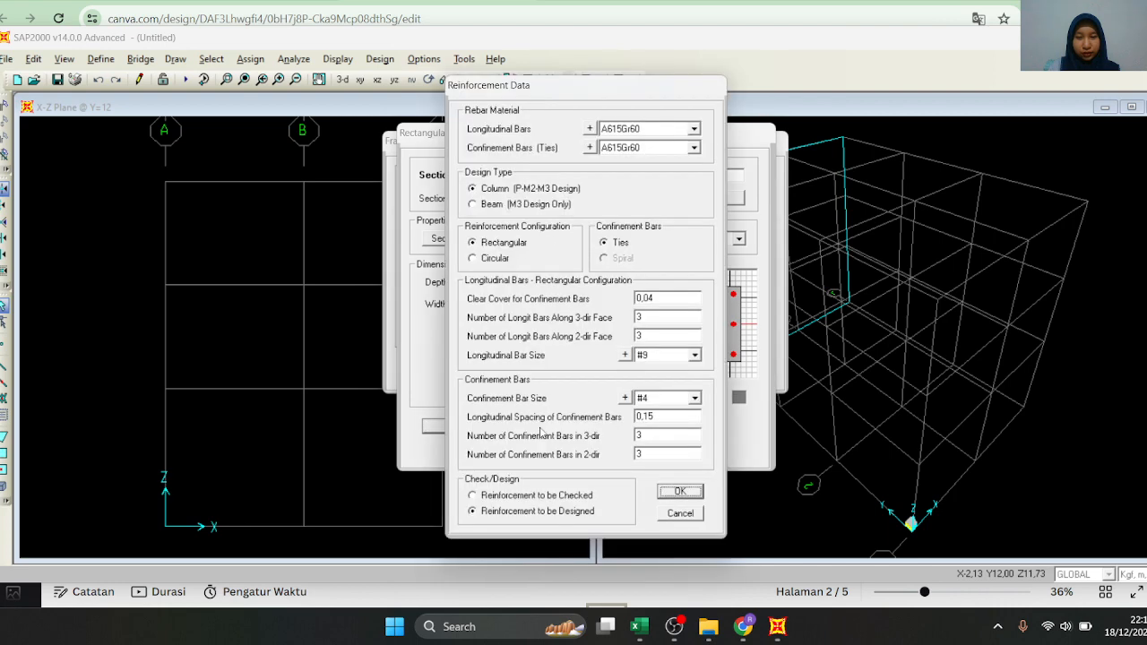
{"action": "left_click", "coordinate": [680, 491]}
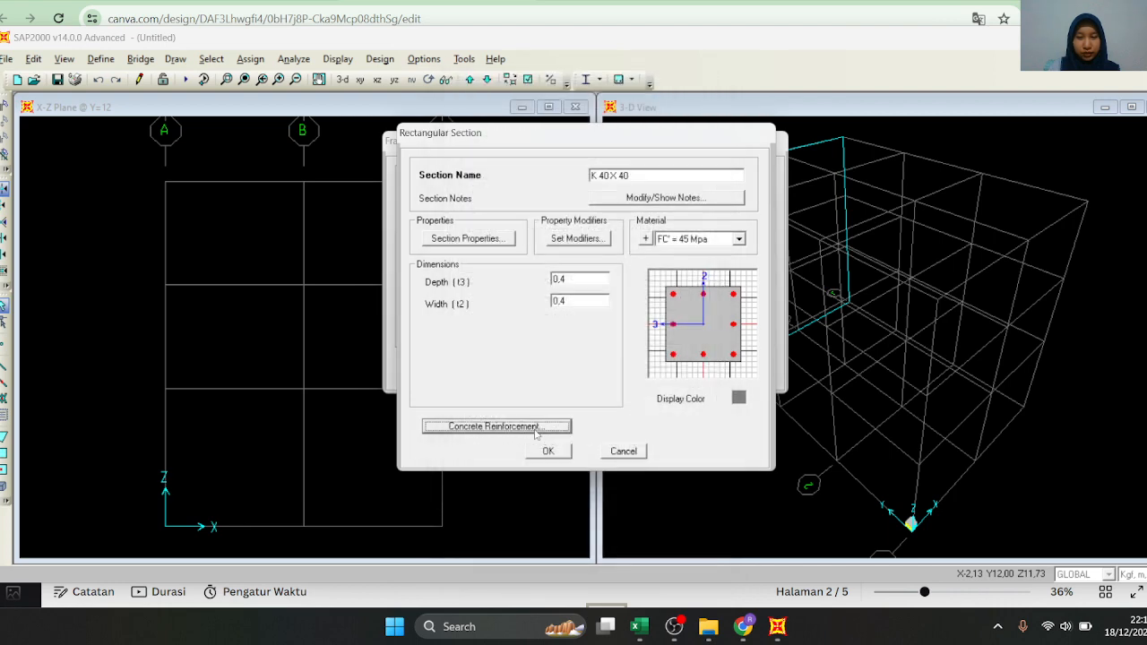
{"action": "left_click", "coordinate": [533, 428]}
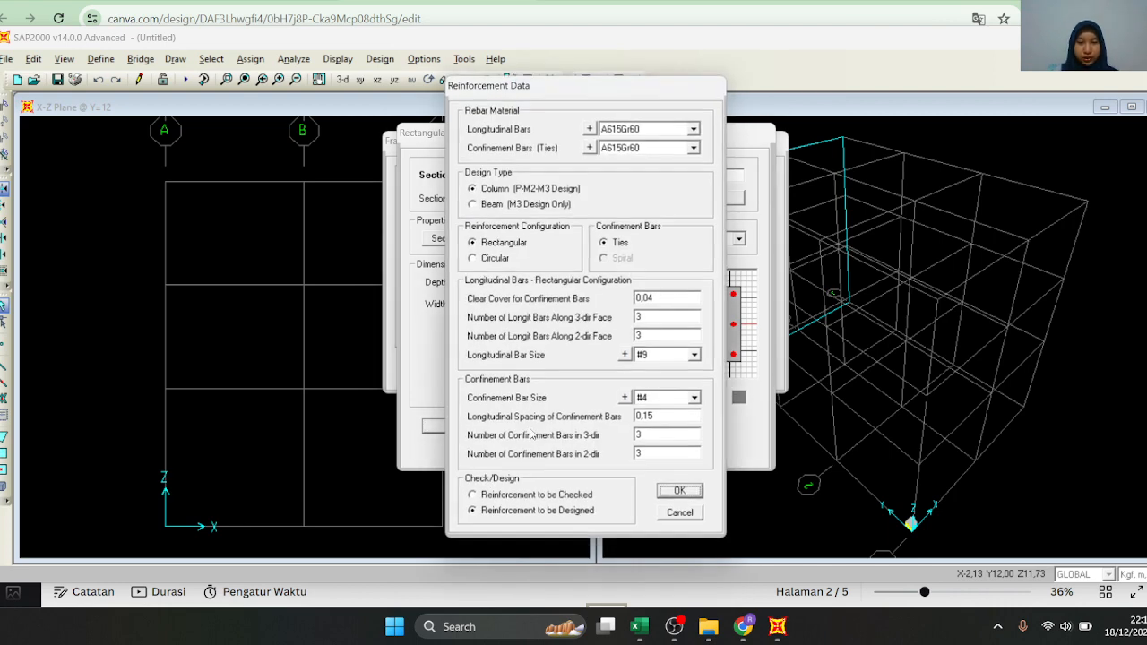
{"action": "double_click", "coordinate": [659, 317]}
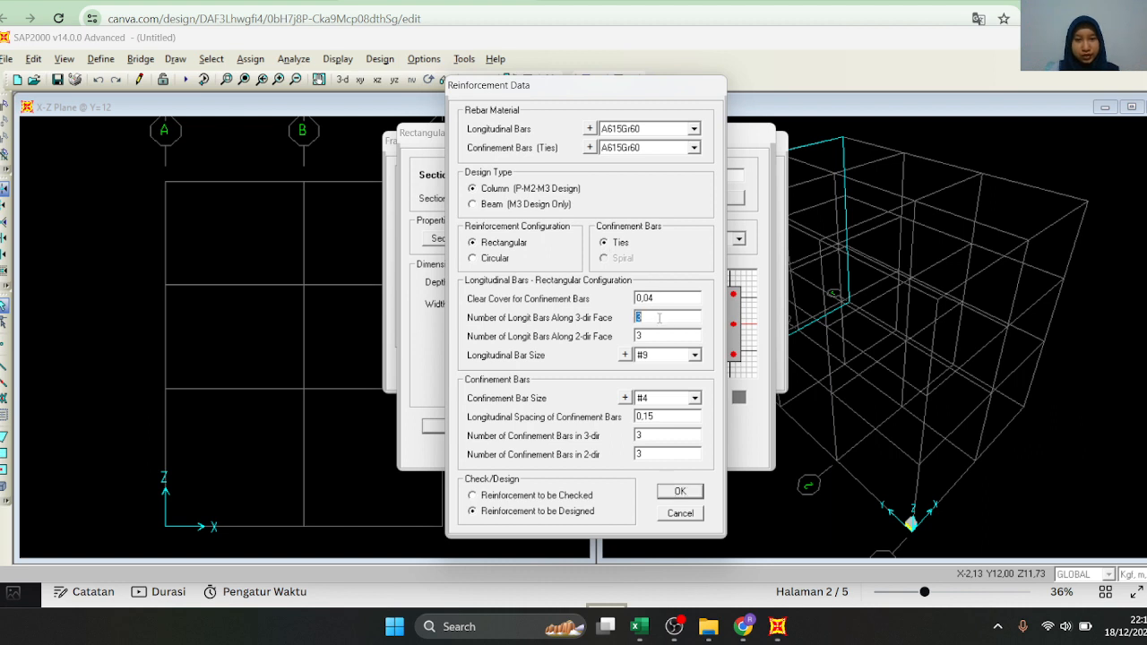
{"action": "left_click_drag", "start_coordinate": [653, 91], "coordinate": [461, 108]}
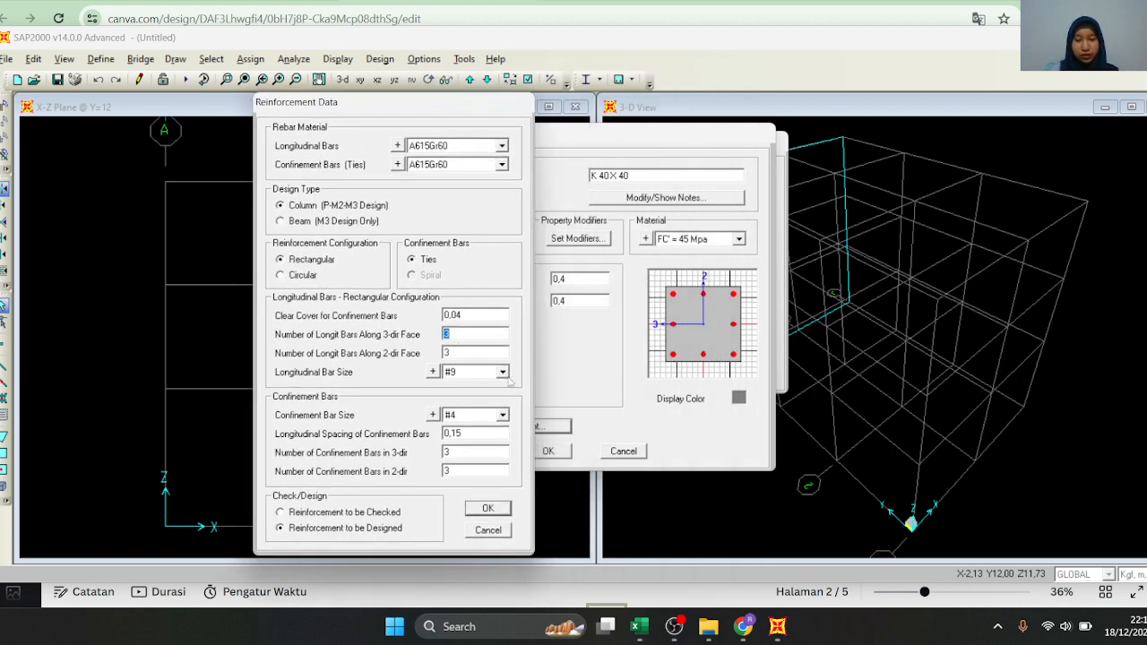
{"action": "left_click", "coordinate": [488, 508]}
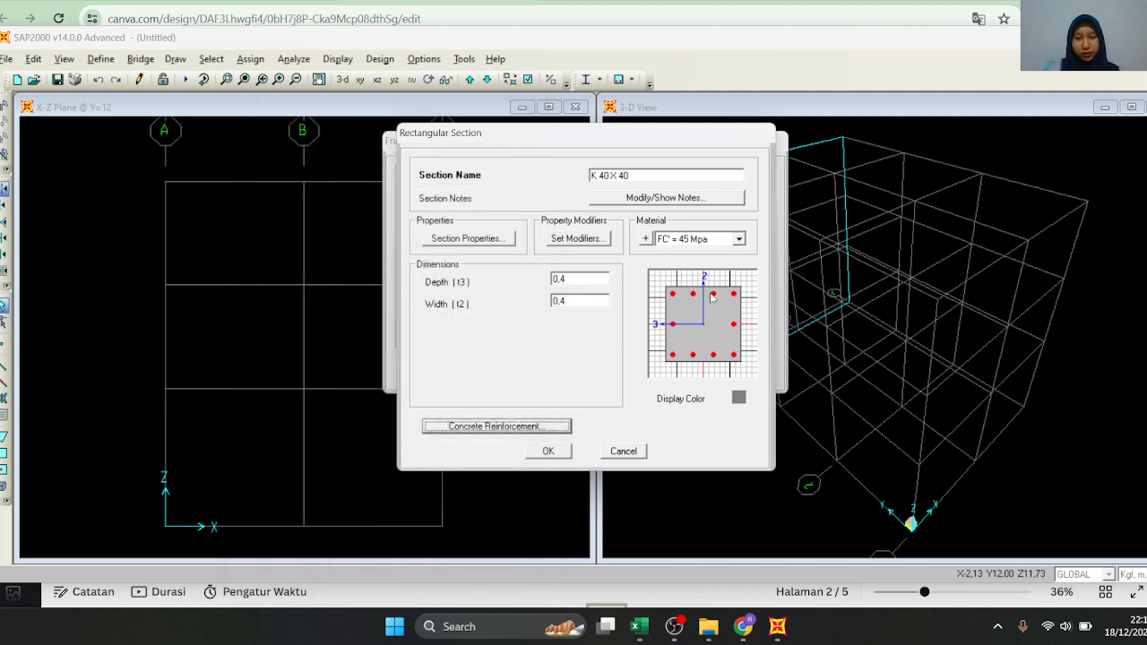
Change the column's longitudinal bars to 3 along the 3-dir face and 4 along the 2-dir face
{"action": "left_click", "coordinate": [515, 426]}
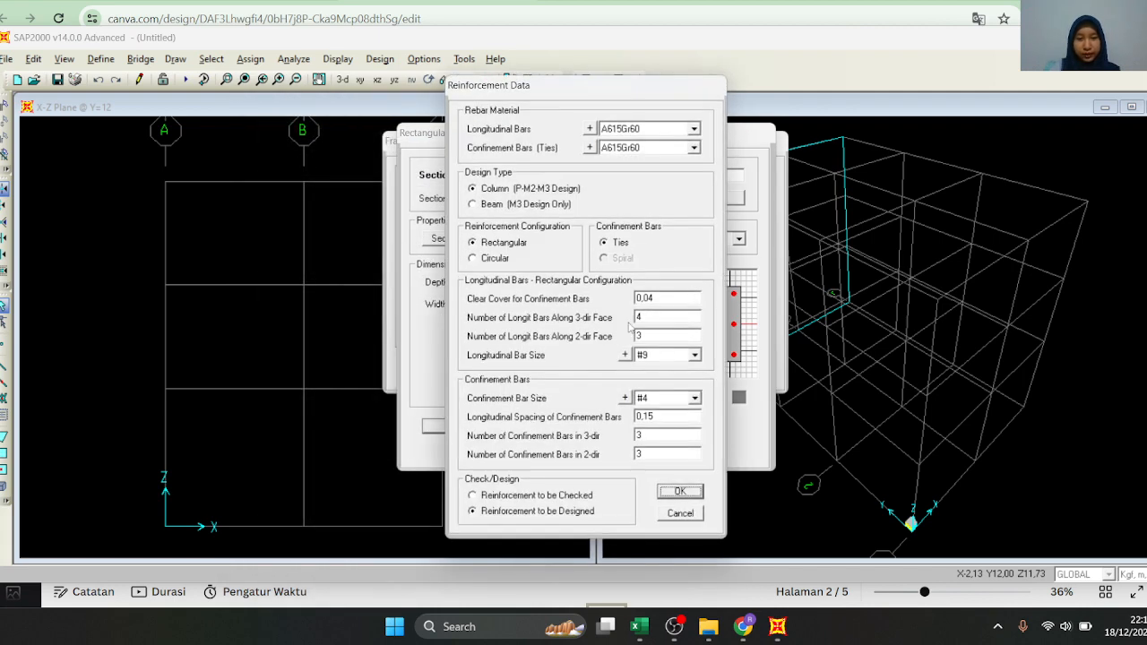
{"action": "double_click", "coordinate": [651, 318]}
{"action": "type", "text": "3"}
{"action": "double_click", "coordinate": [644, 335]}
{"action": "type", "text": "4"}
{"action": "left_click", "coordinate": [681, 491]}
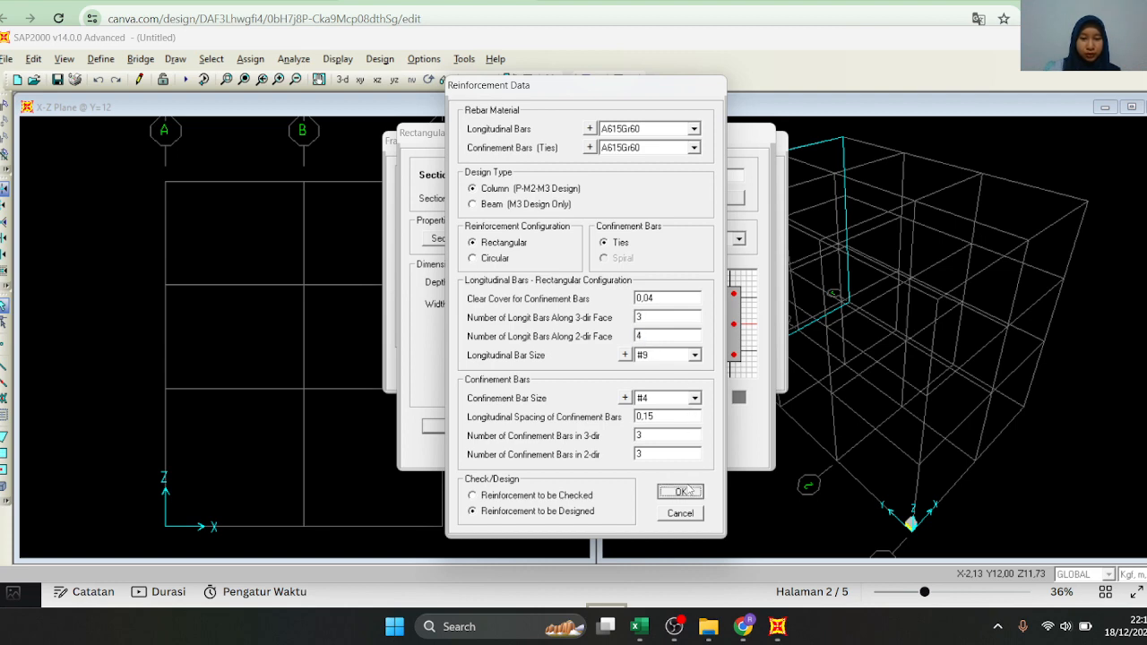
Set the longitudinal bars along the 2-dir face to 3 and the clear cover for confinement bars to 0,025 m
{"action": "left_click", "coordinate": [511, 426]}
{"action": "double_click", "coordinate": [644, 334]}
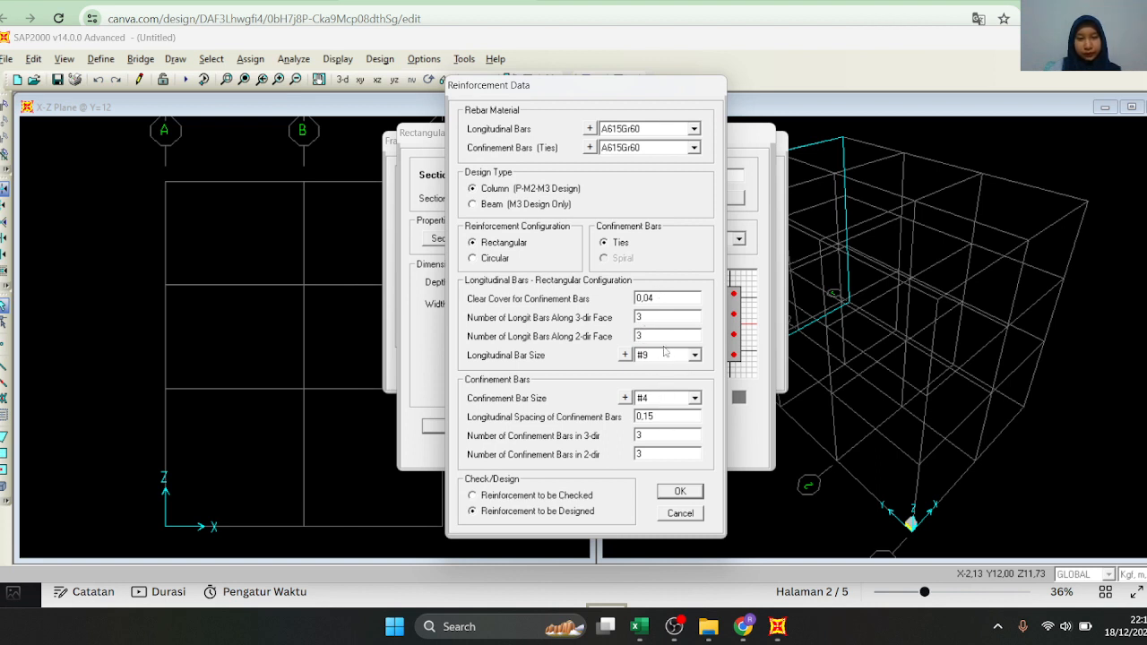
{"action": "double_click", "coordinate": [659, 297]}
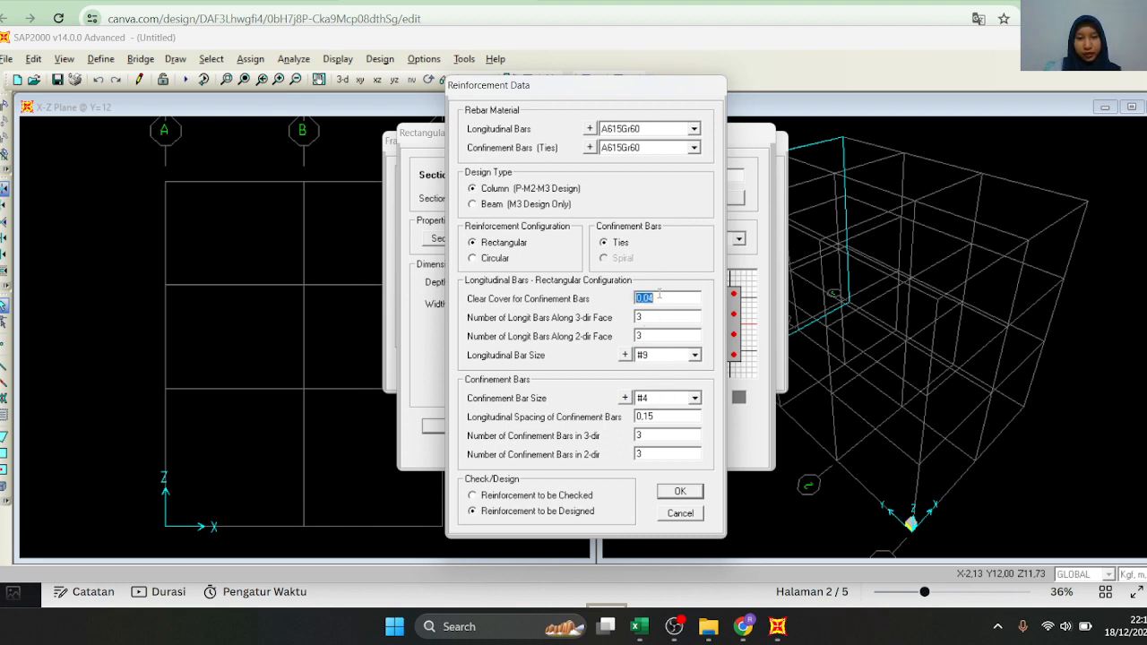
{"action": "left_click", "coordinate": [659, 298]}
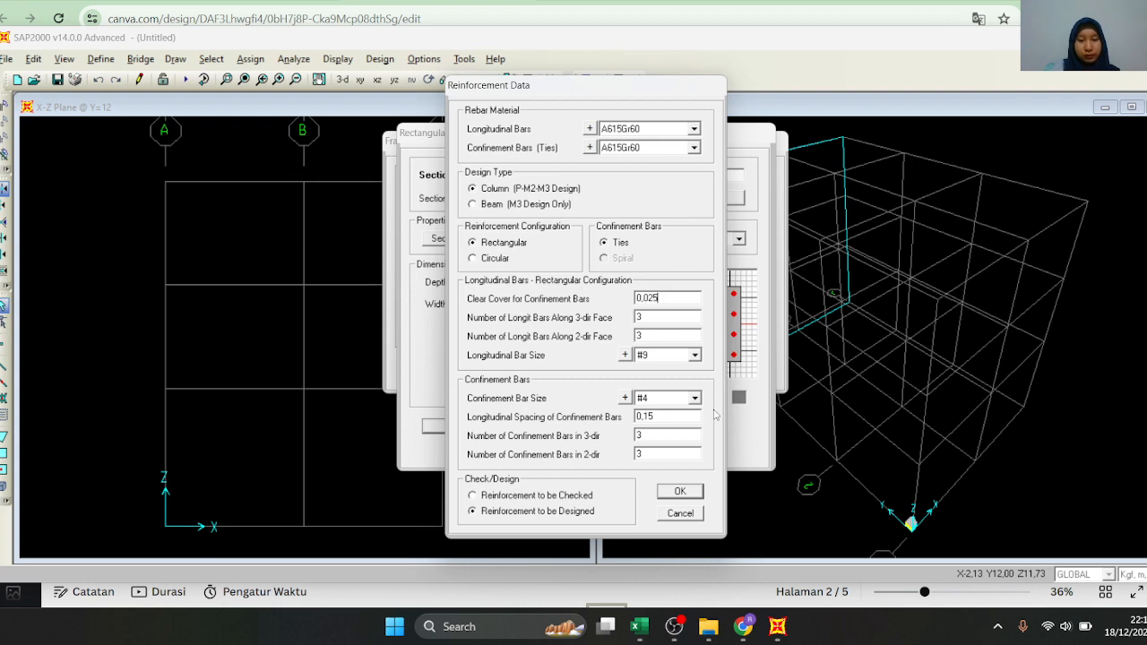
{"action": "left_click", "coordinate": [683, 490]}
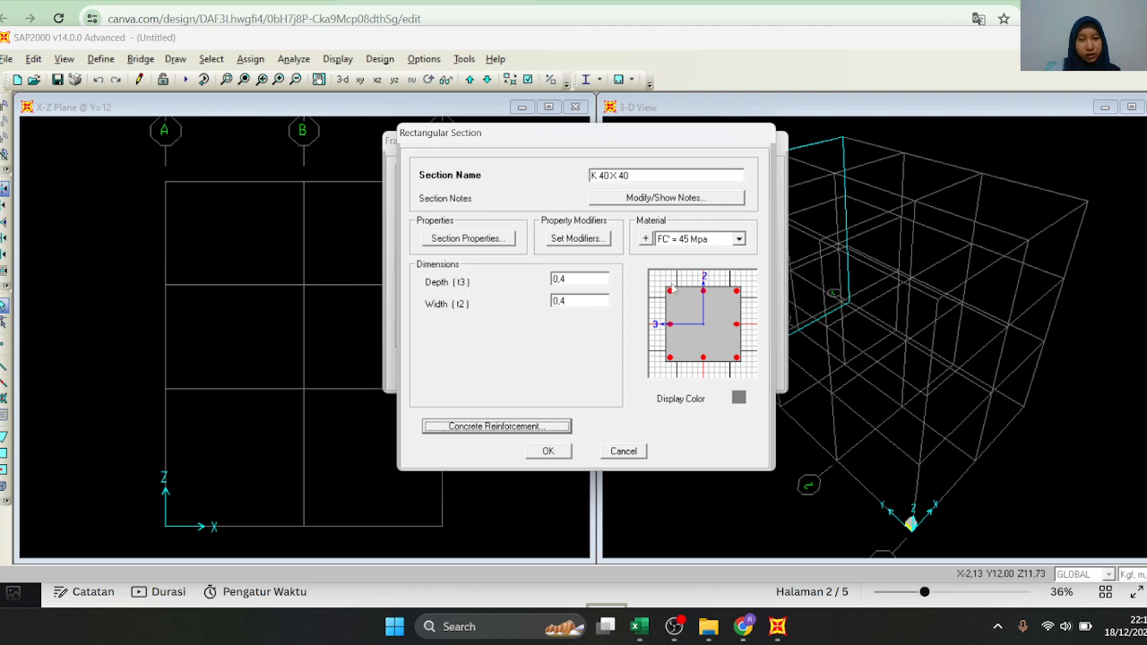
Restore the clear cover for confinement bars to 0,04 m and accept the K 40X40 section
{"action": "left_click", "coordinate": [535, 427]}
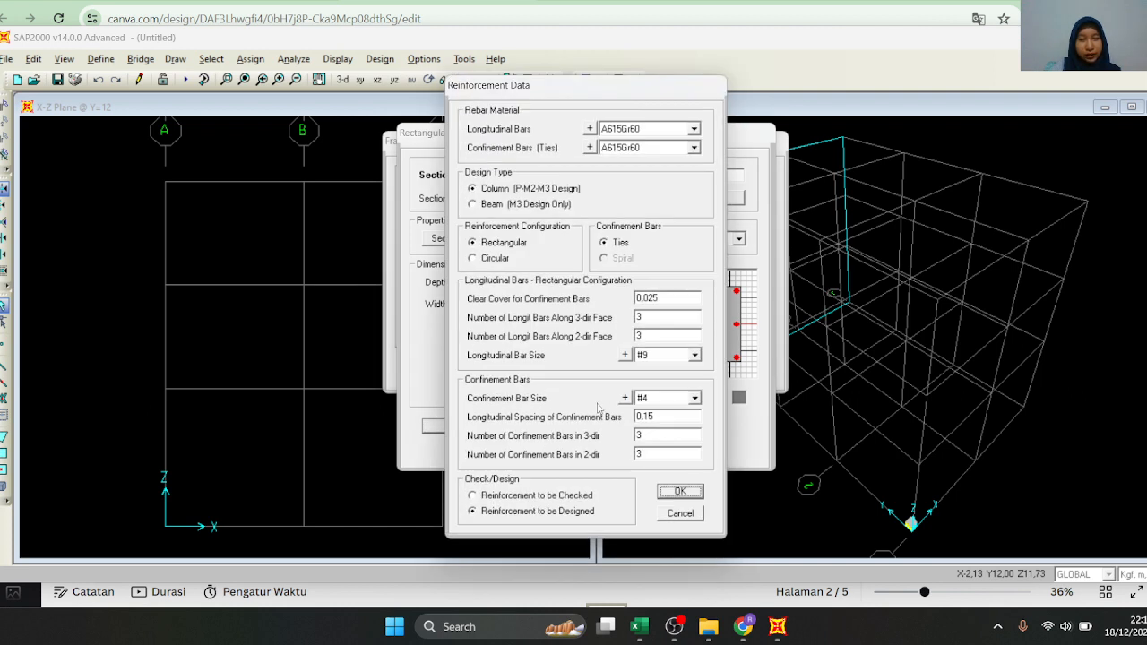
{"action": "left_click", "coordinate": [673, 299]}
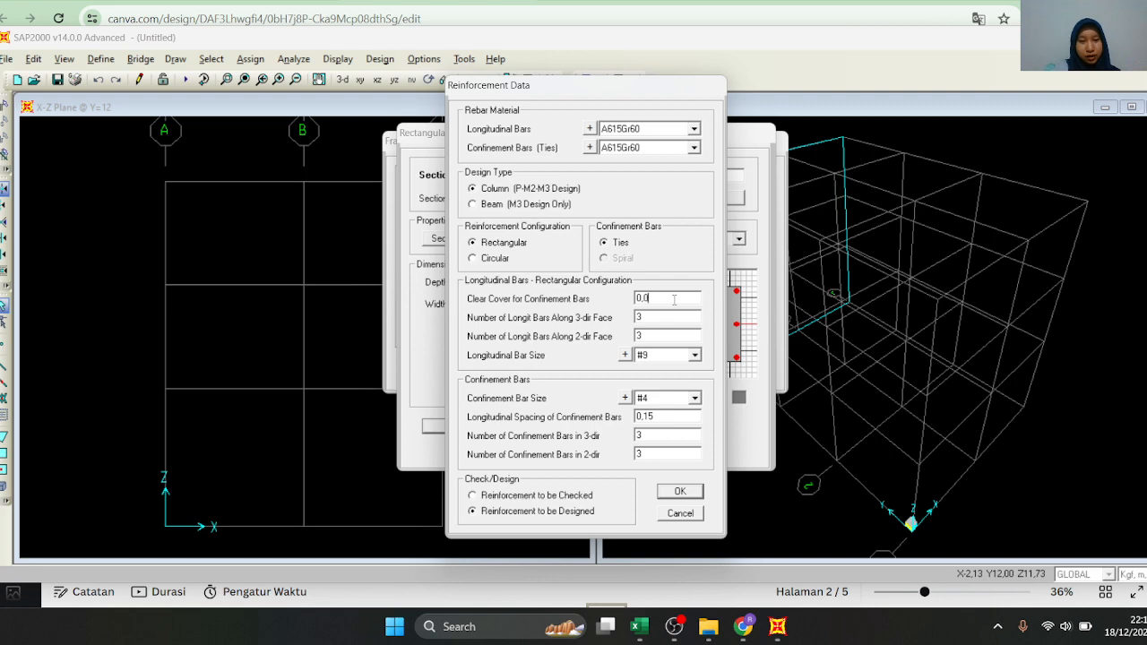
{"action": "left_click", "coordinate": [668, 490]}
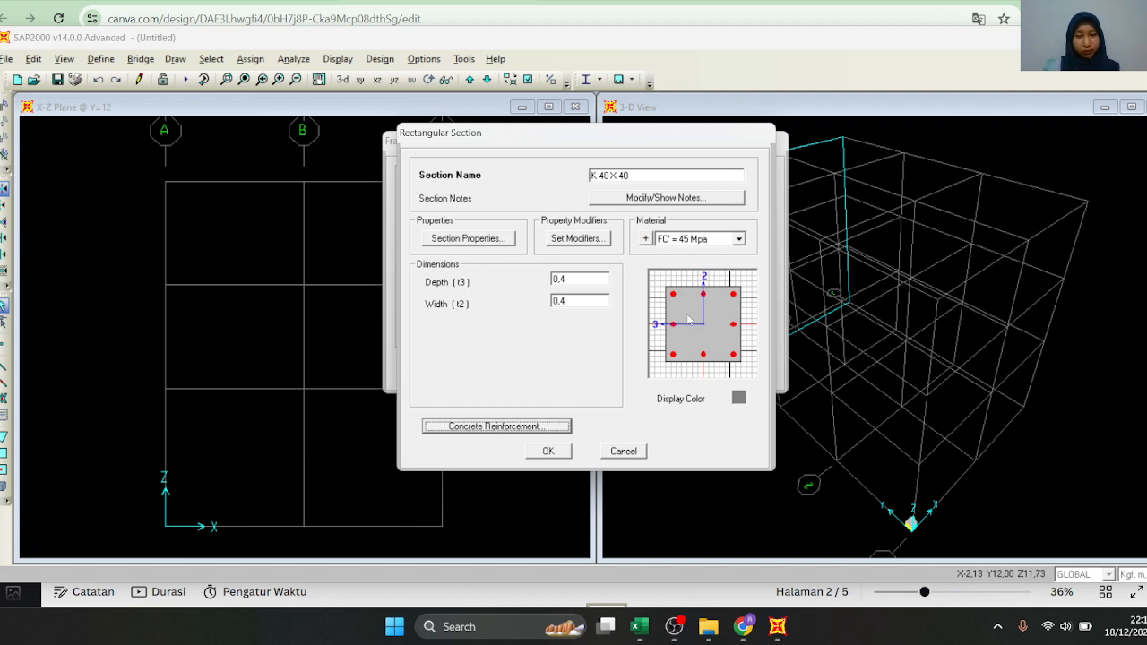
{"action": "left_click", "coordinate": [548, 452]}
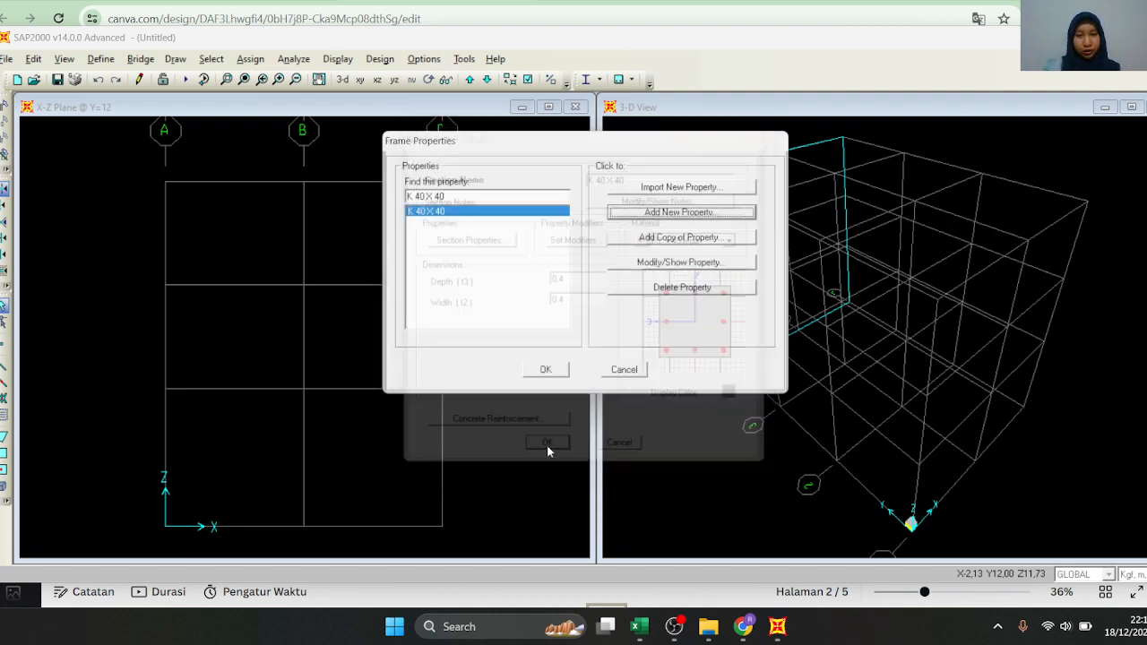
Add a new rectangular concrete section named B 40X30 with the material FC' = 45 Mpa
{"action": "left_click", "coordinate": [677, 212]}
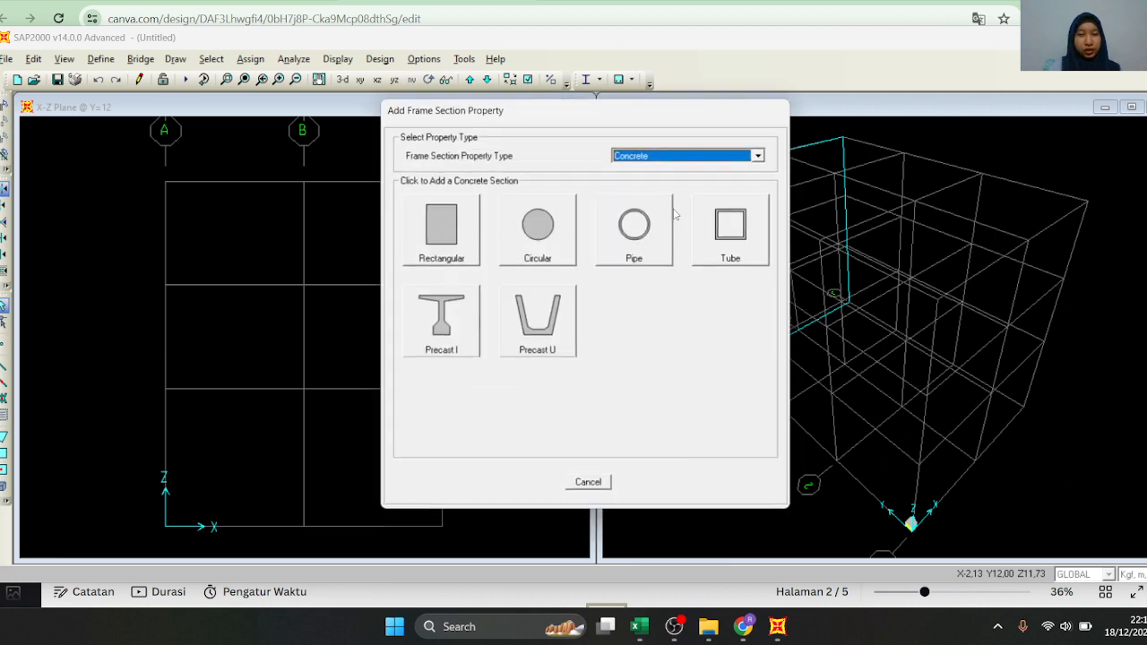
{"action": "left_click", "coordinate": [453, 237]}
{"action": "left_click", "coordinate": [664, 174]}
{"action": "key", "text": "BackSpace"}
{"action": "key", "text": "BackSpace"}
{"action": "key", "text": "BackSpace"}
{"action": "key", "text": "BackSpace"}
{"action": "type", "text": "B 40X30"}
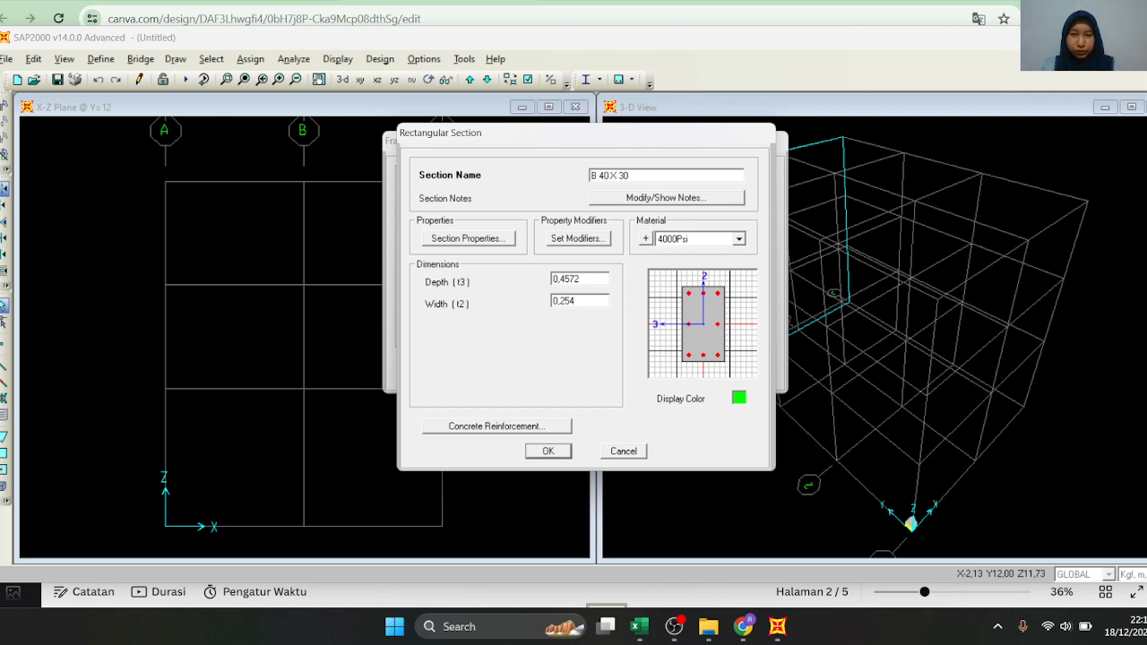
{"action": "left_click", "coordinate": [711, 243]}
{"action": "left_click", "coordinate": [699, 284]}
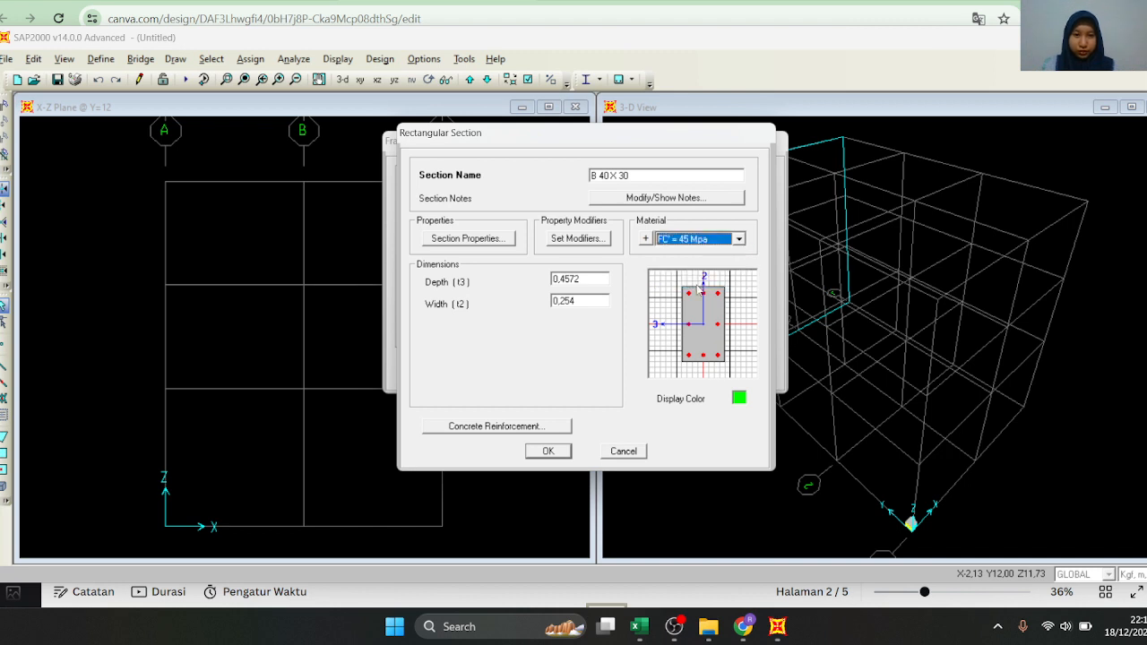
Set the B 40X30 section's depth to 0,4 m and width to 0,3 m, and accept the frame properties
{"action": "double_click", "coordinate": [582, 281]}
{"action": "type", "text": "0,"}
{"action": "double_click", "coordinate": [591, 302]}
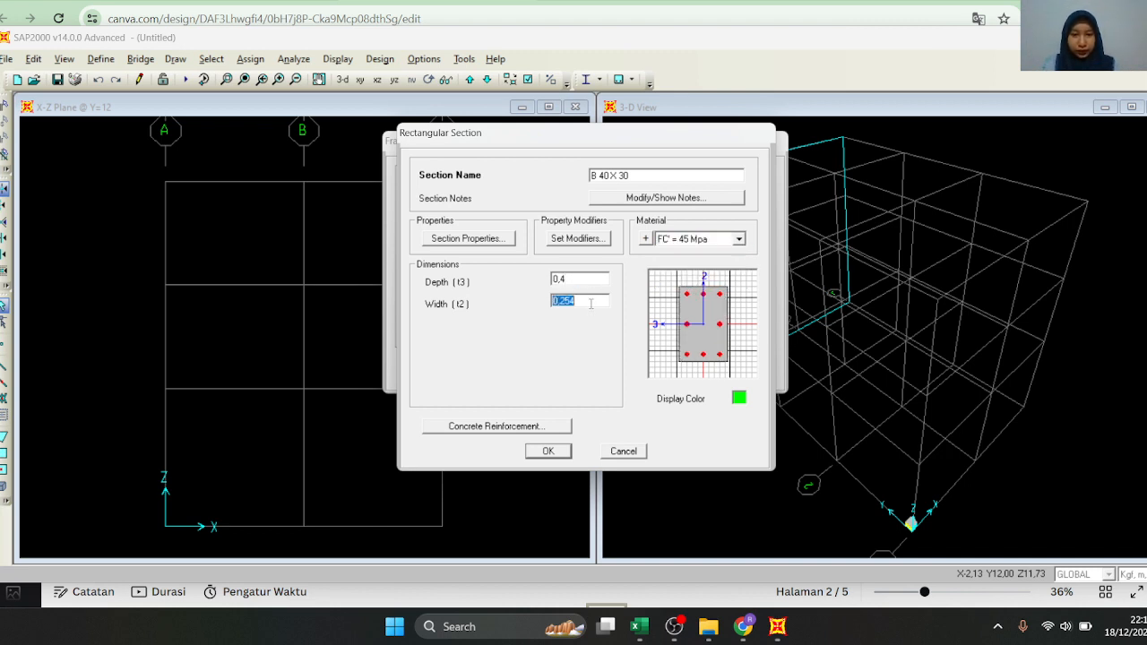
{"action": "type", "text": "0,3"}
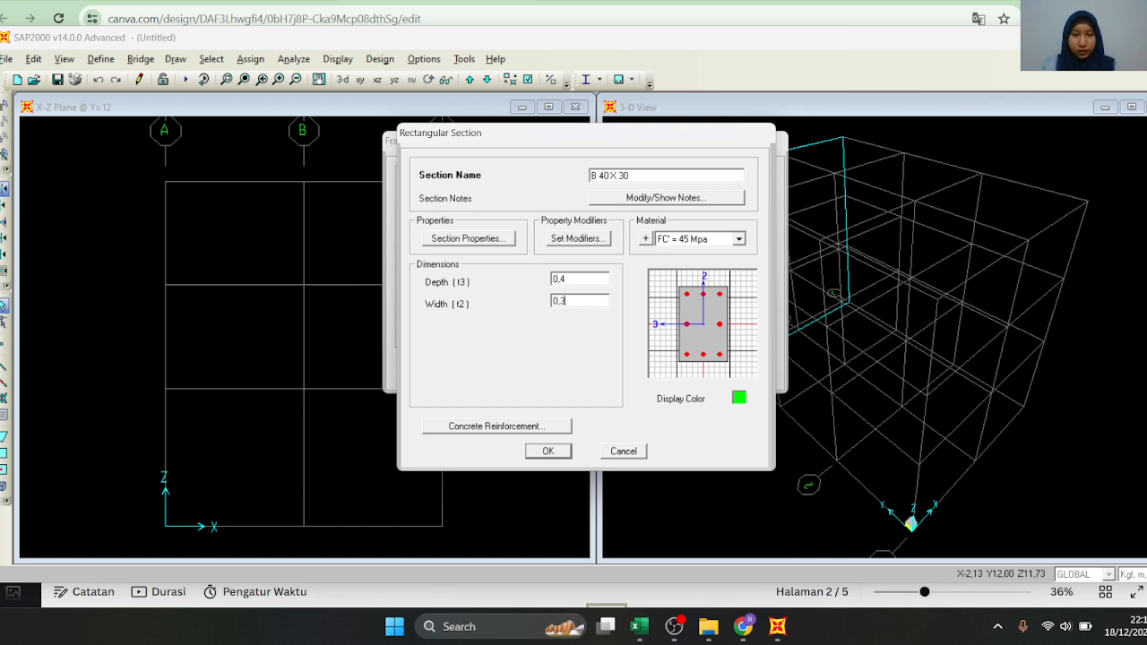
{"action": "double_click", "coordinate": [593, 278]}
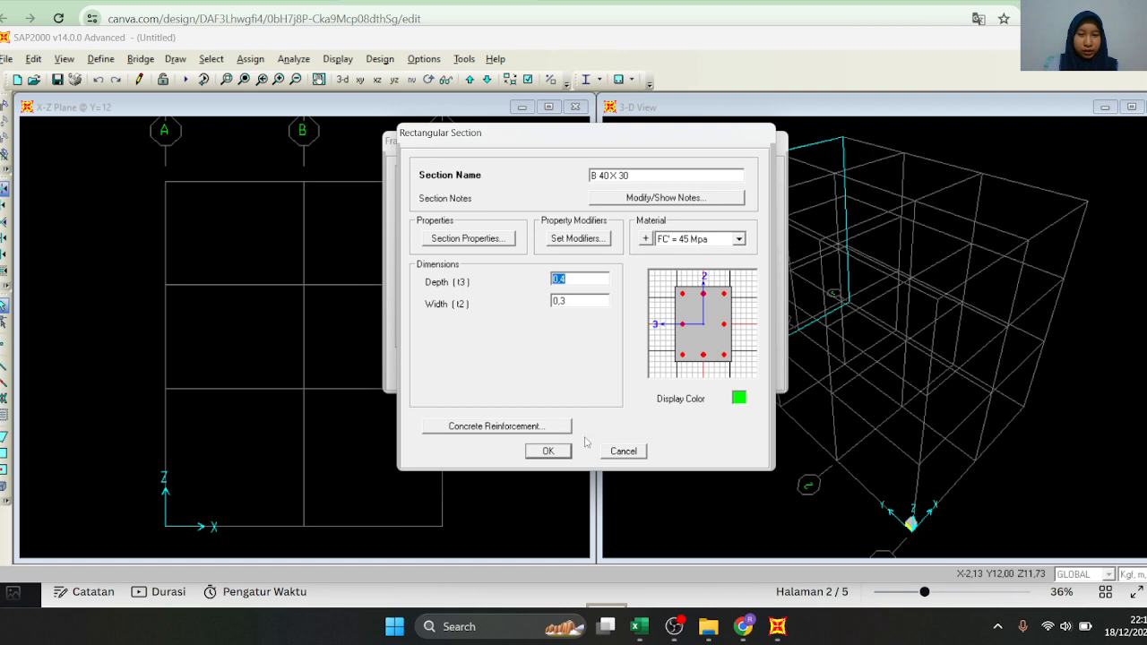
{"action": "left_click", "coordinate": [549, 451]}
{"action": "left_click", "coordinate": [546, 369]}
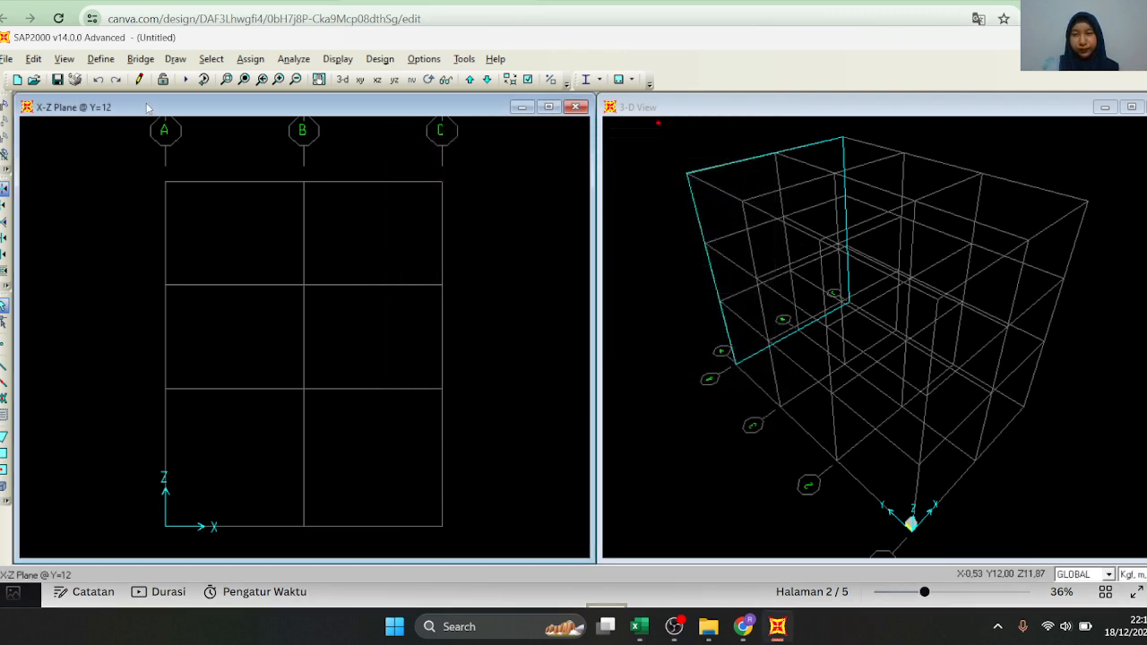
Add a load pattern named LIVE of type LIVE and accept the load patterns
{"action": "left_click", "coordinate": [101, 59]}
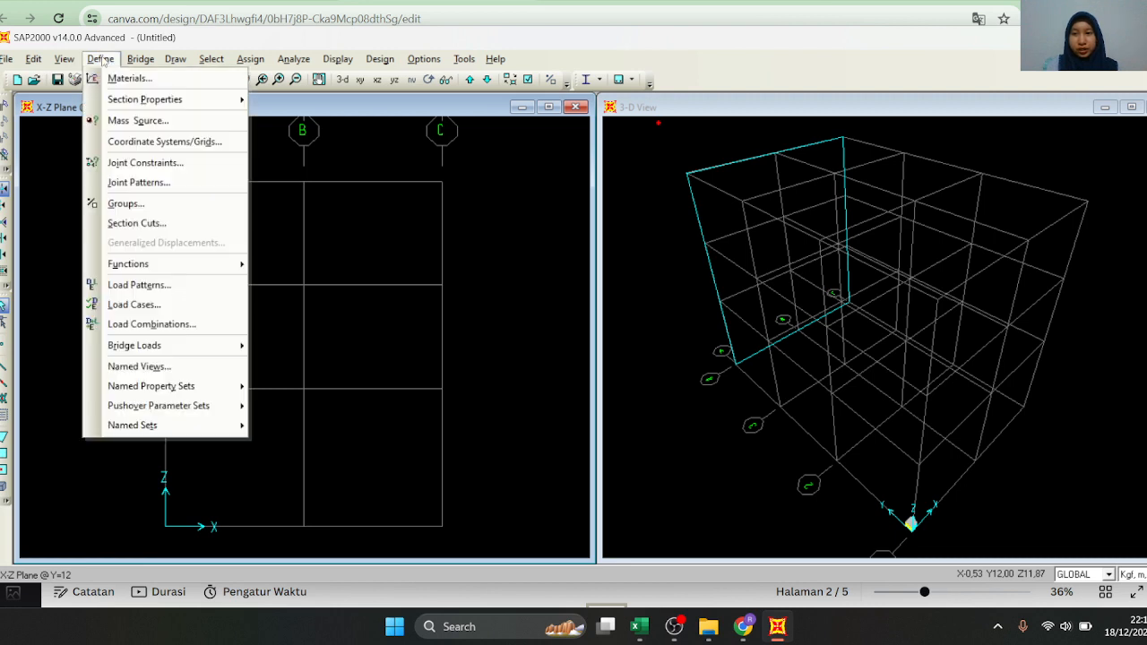
{"action": "left_click", "coordinate": [231, 283]}
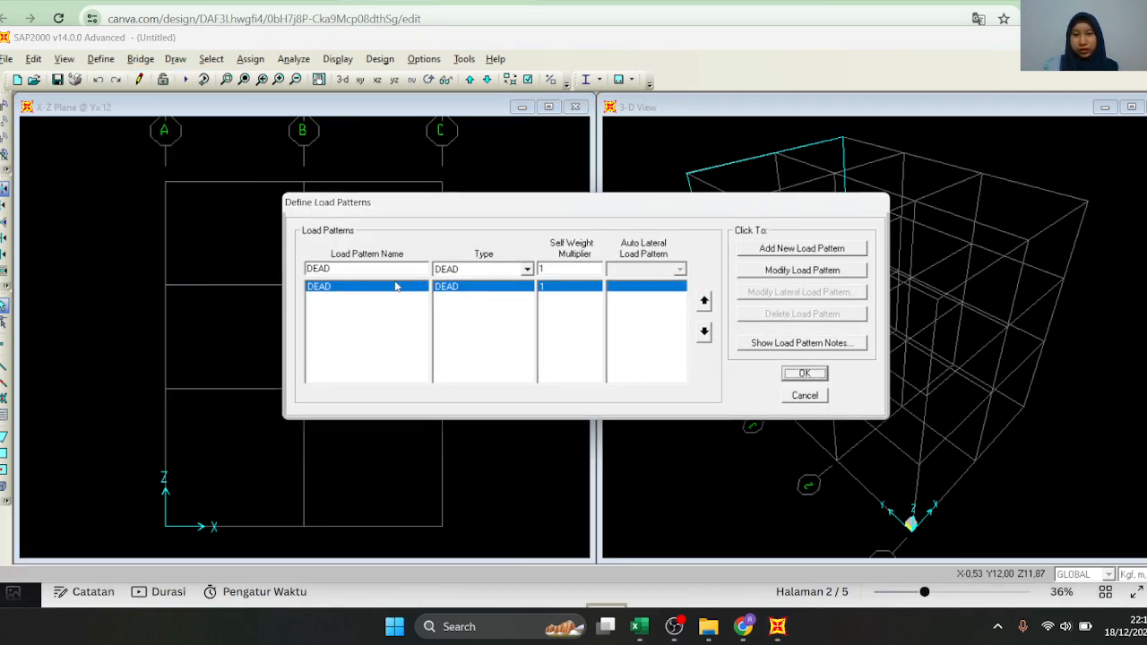
{"action": "type", "text": "L"}
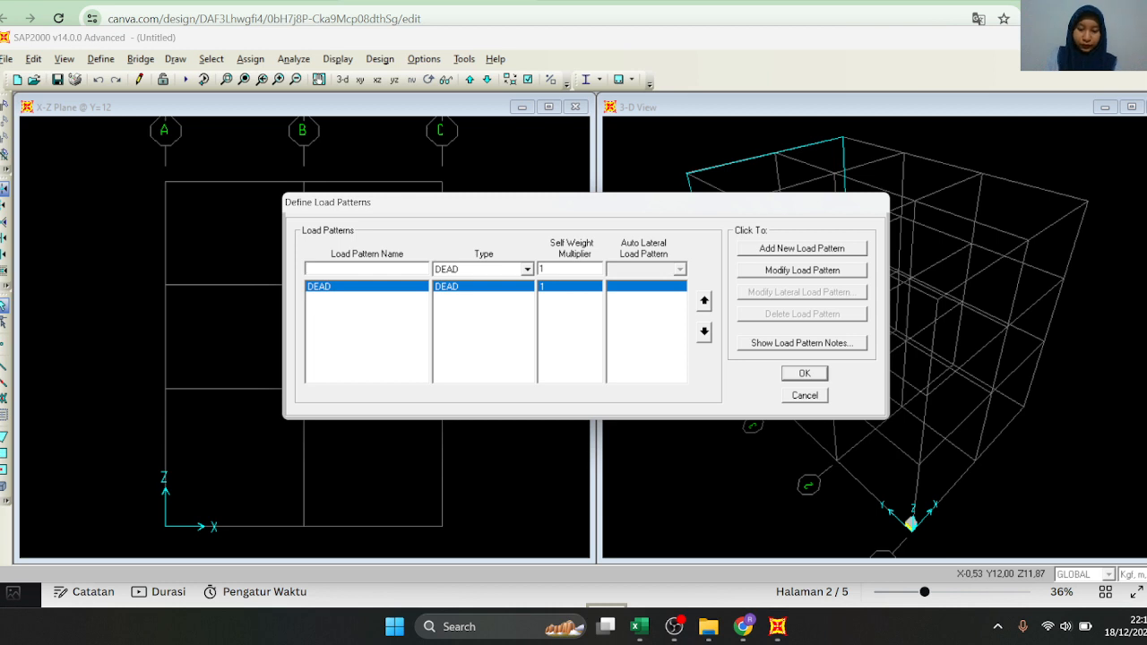
{"action": "type", "text": "IVE"}
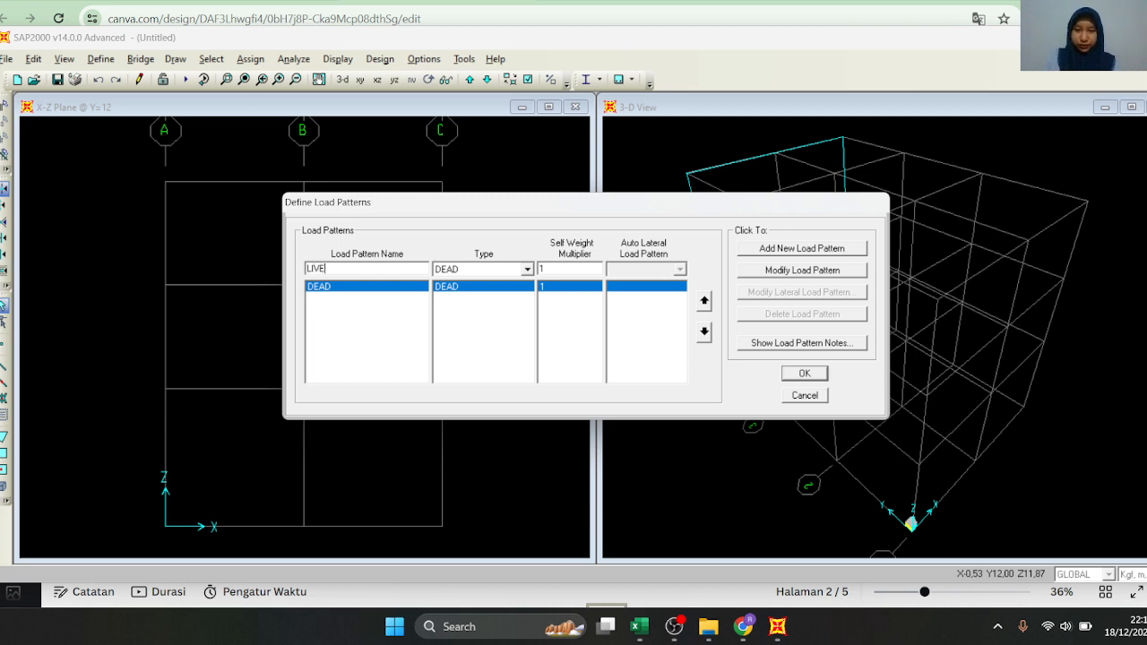
{"action": "left_click", "coordinate": [474, 274]}
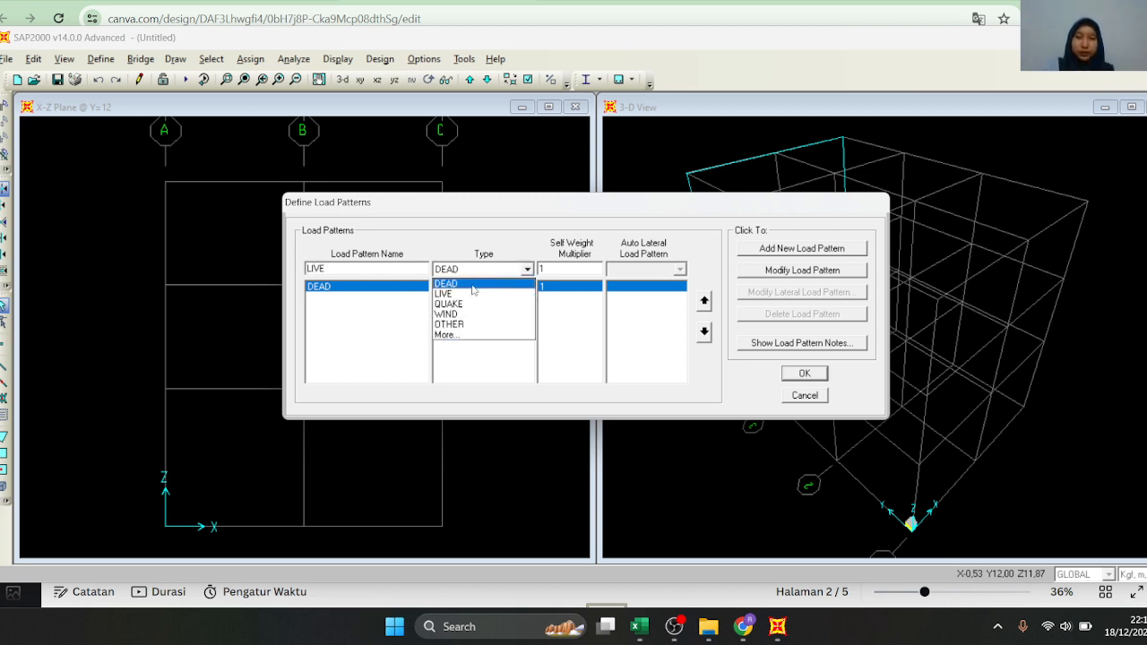
{"action": "left_click", "coordinate": [471, 294]}
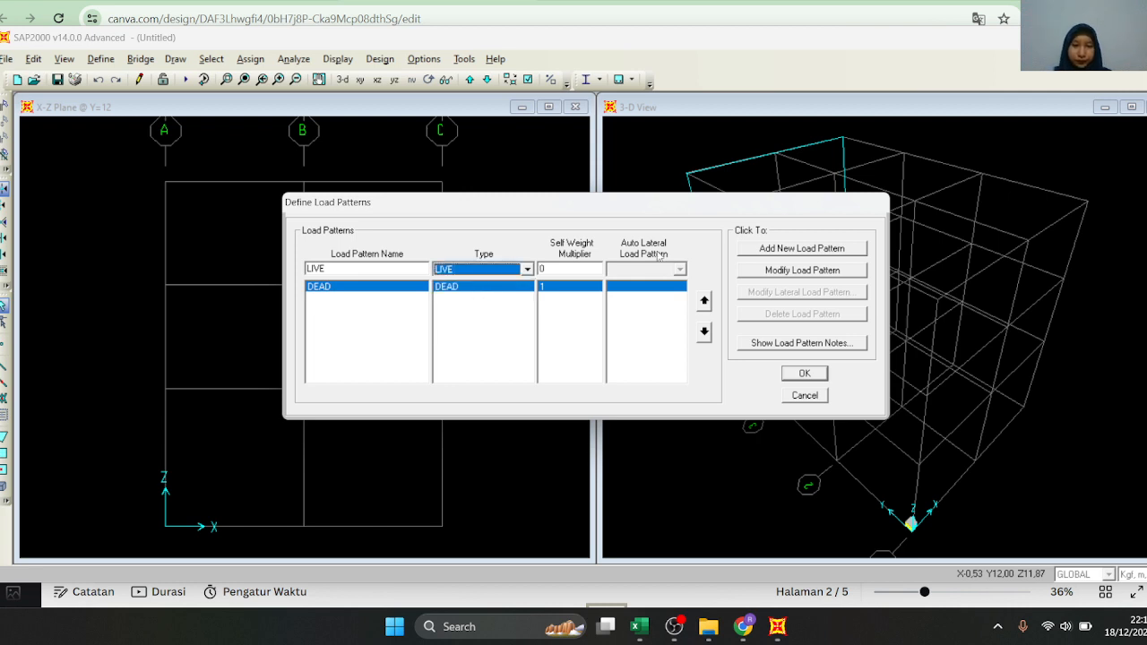
{"action": "left_click", "coordinate": [801, 247]}
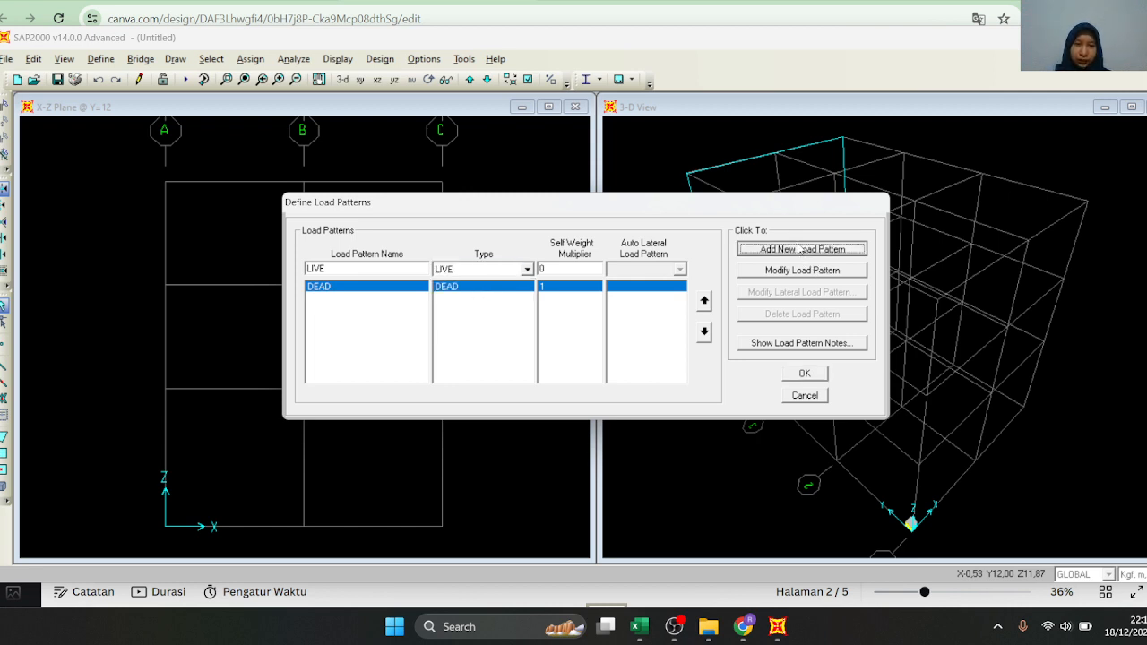
{"action": "left_click", "coordinate": [819, 374]}
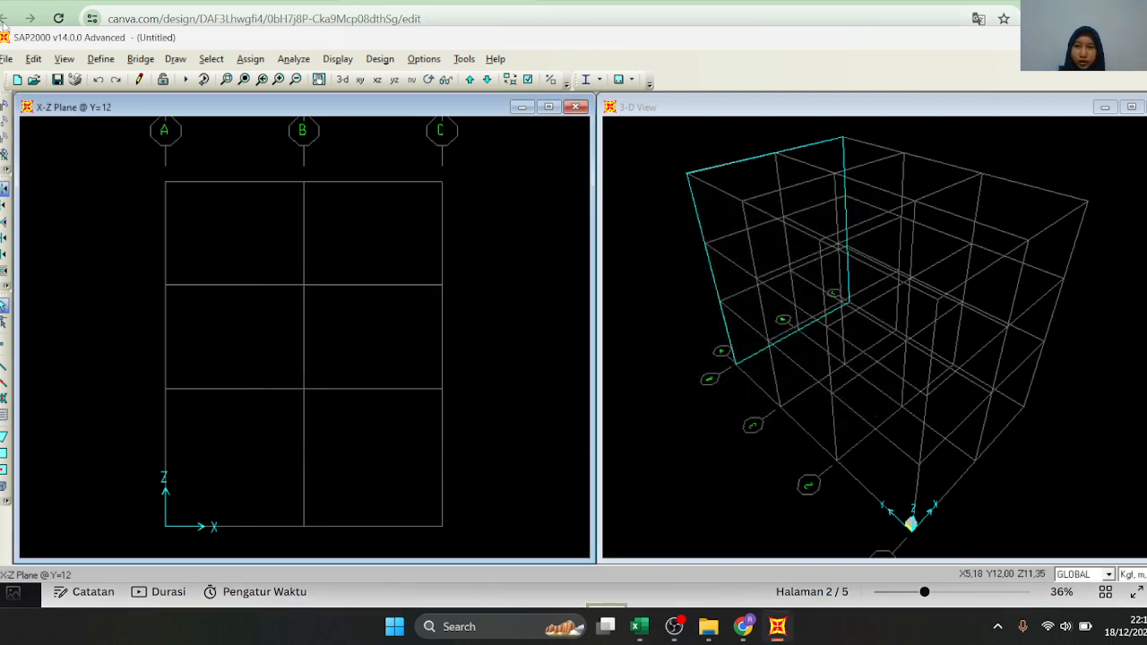
Add a Linear Add load combination named 1,4 D containing the DEAD case with a scale factor of 1,4
{"action": "left_click", "coordinate": [100, 59]}
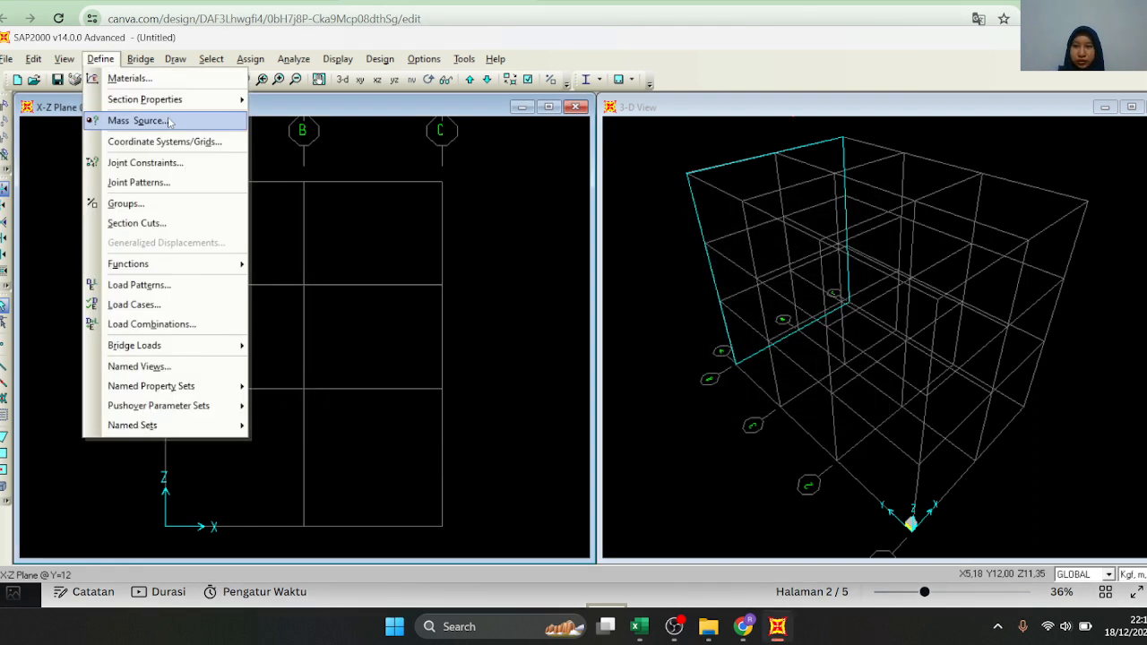
{"action": "left_click", "coordinate": [187, 327]}
{"action": "left_click", "coordinate": [662, 239]}
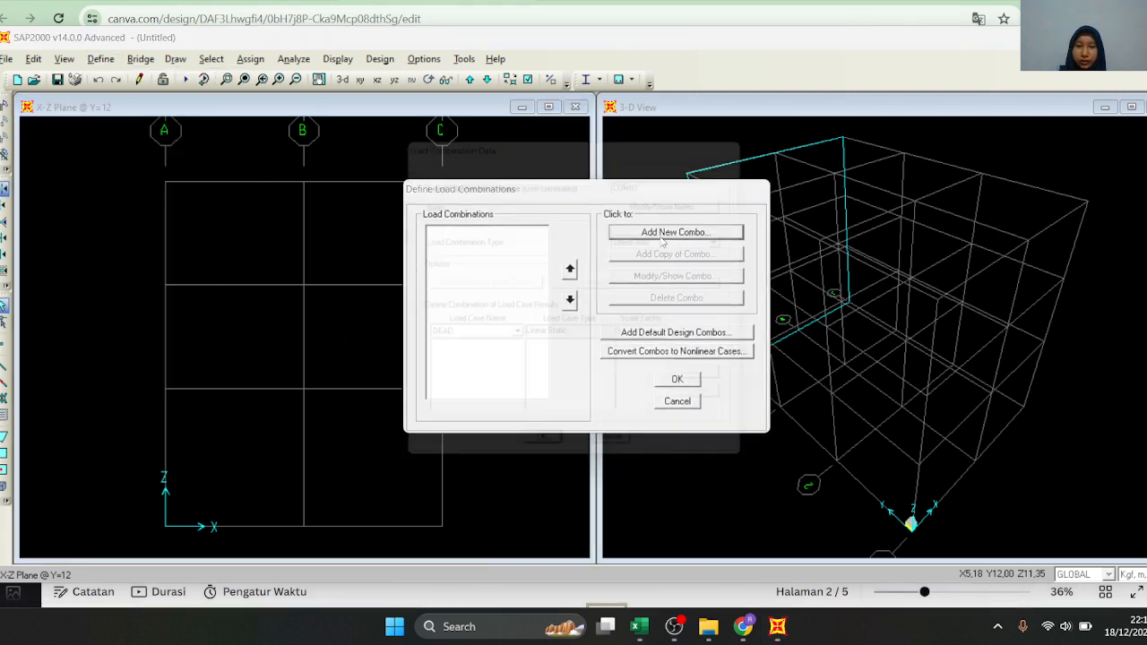
{"action": "left_click", "coordinate": [671, 179]}
{"action": "key", "text": "BackSpace"}
{"action": "key", "text": "BackSpace"}
{"action": "key", "text": "BackSpace"}
{"action": "key", "text": "BackSpace"}
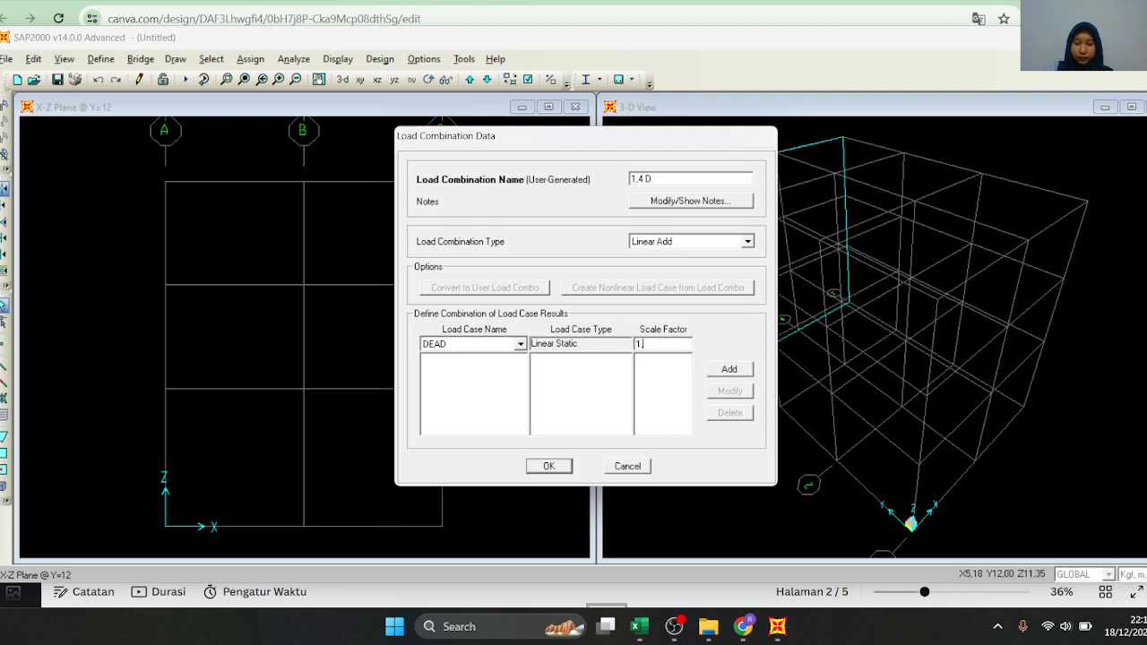
{"action": "left_click", "coordinate": [734, 370]}
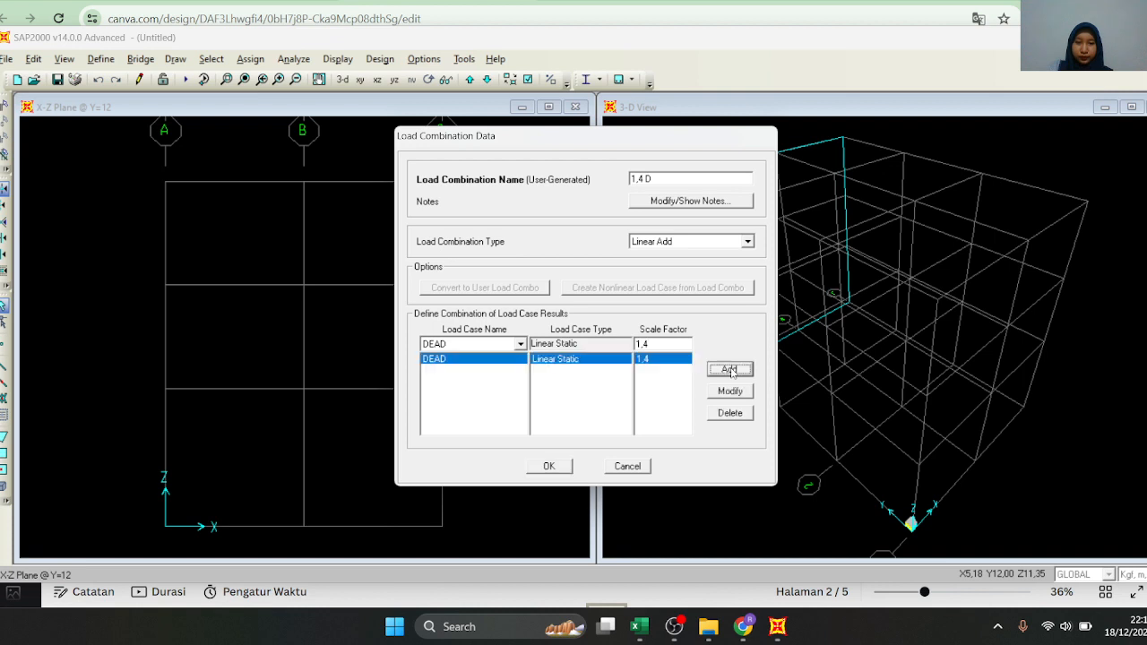
{"action": "left_click", "coordinate": [556, 468]}
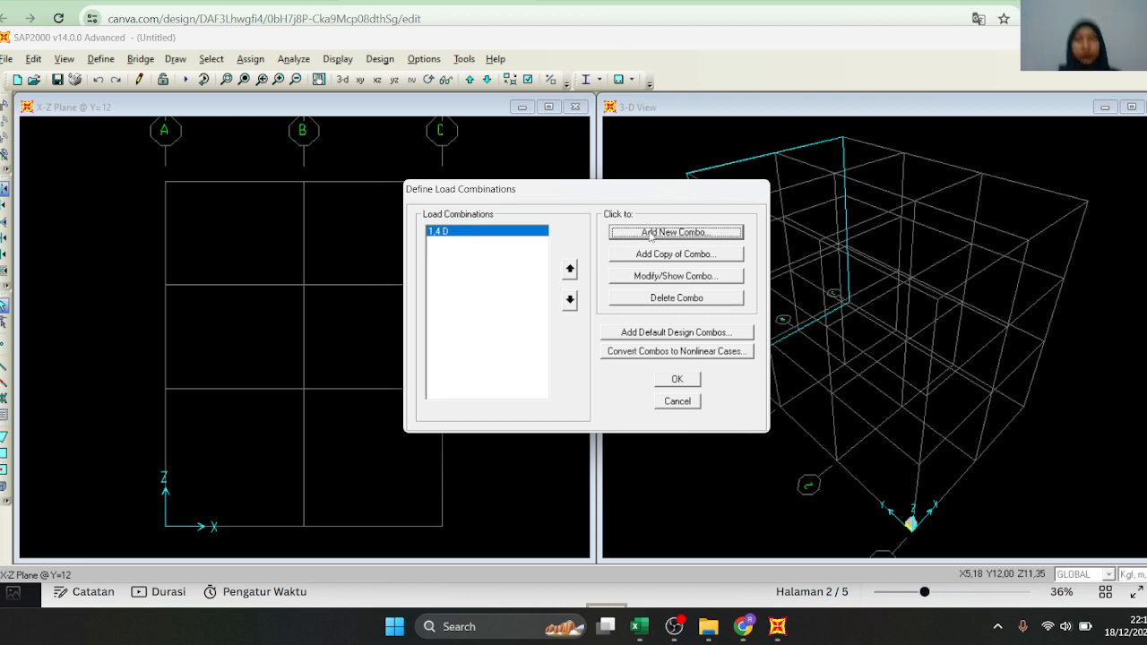
Start a new load combination named 1,2 D + 1,6 L and add the DEAD case with a scale factor of 1,2
{"action": "left_click", "coordinate": [683, 233]}
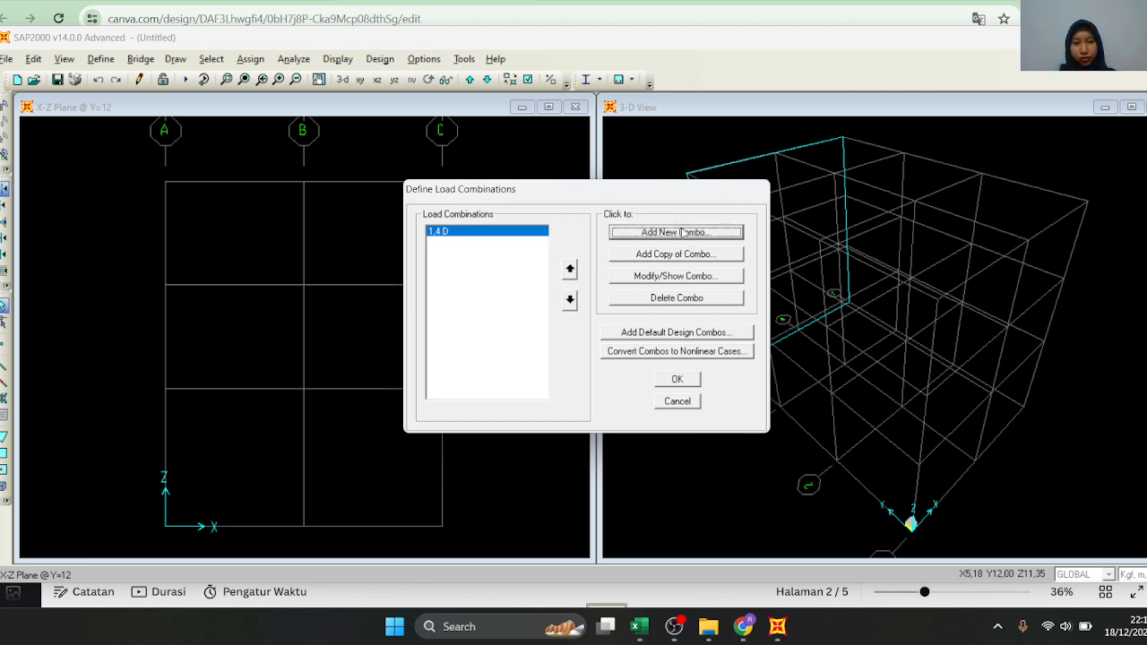
{"action": "key", "text": "BackSpace"}
{"action": "key", "text": "BackSpace"}
{"action": "key", "text": "BackSpace"}
{"action": "key", "text": "BackSpace"}
{"action": "key", "text": "BackSpace"}
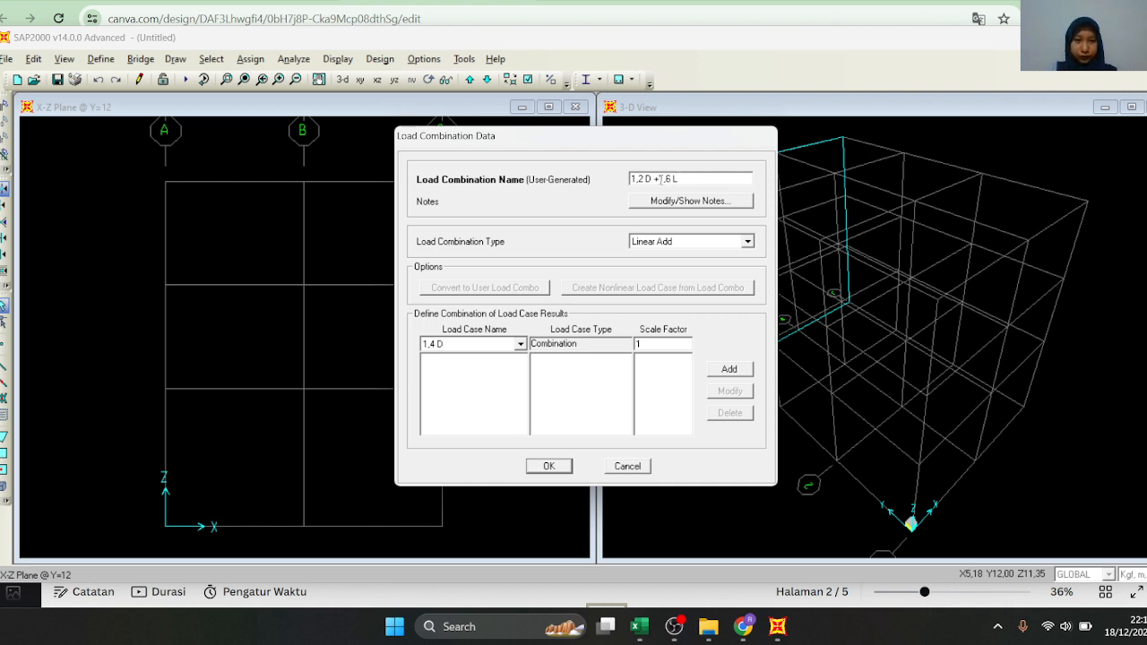
{"action": "left_click", "coordinate": [509, 348]}
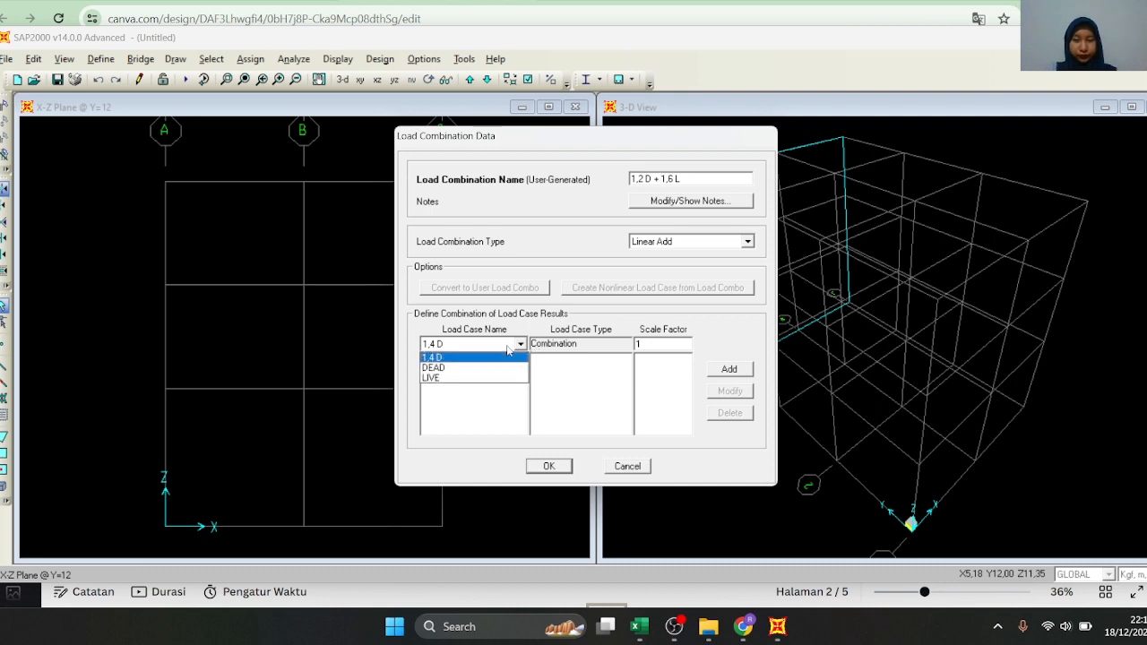
{"action": "left_click", "coordinate": [499, 371]}
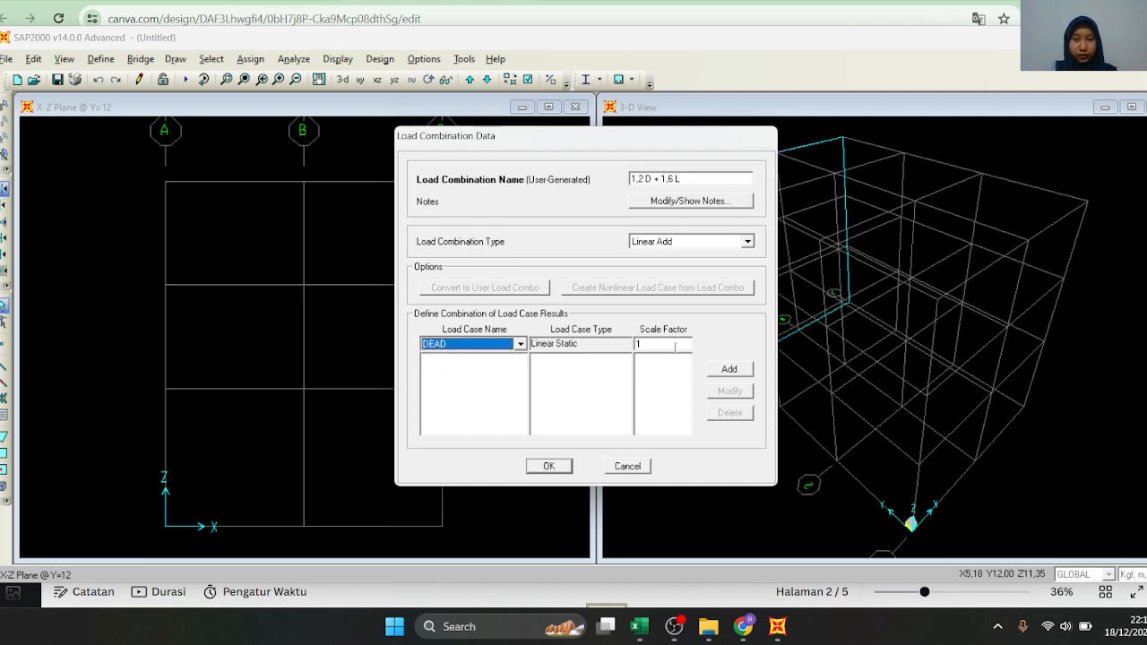
{"action": "left_click", "coordinate": [675, 346]}
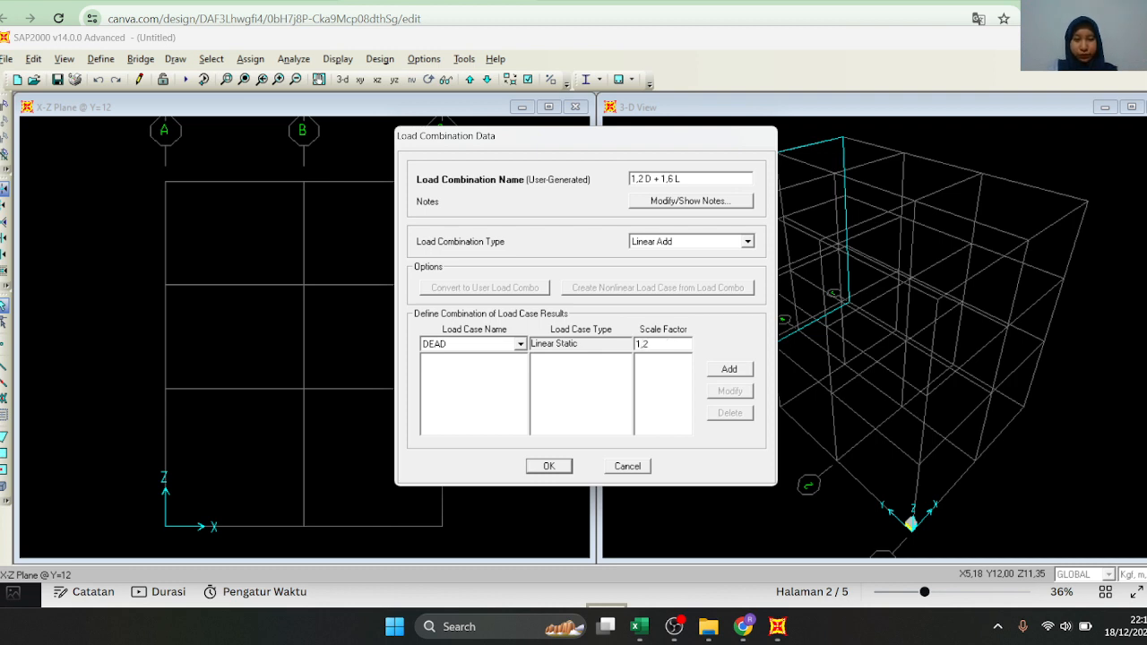
{"action": "left_click", "coordinate": [726, 369]}
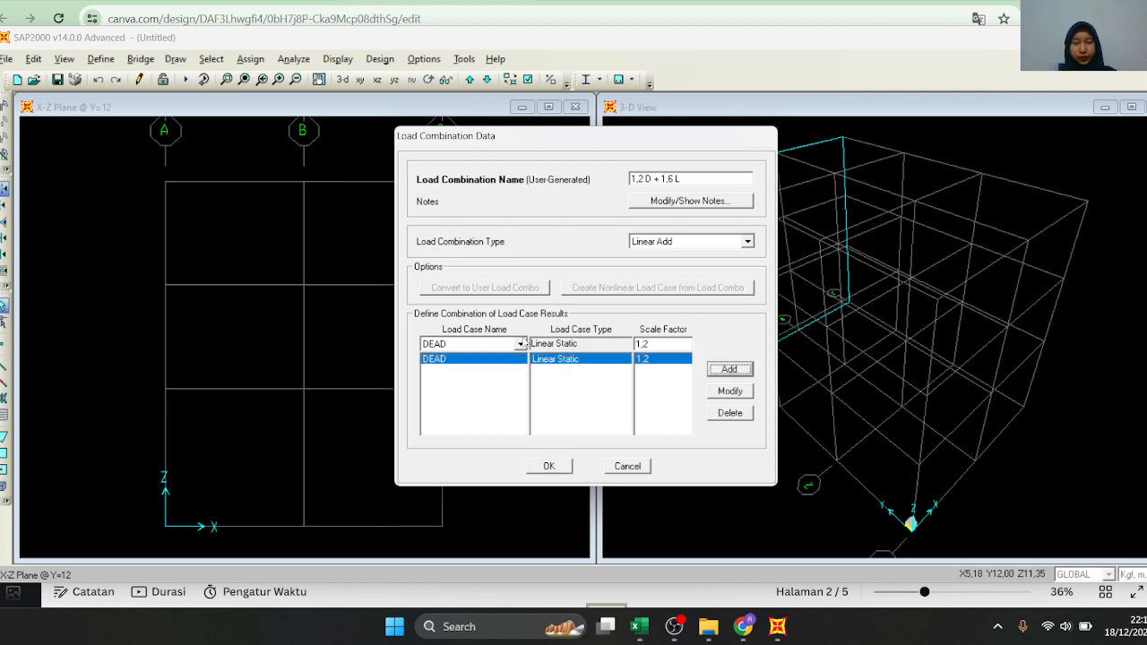
Add the LIVE case with a scale factor of 1,6 to the 1,2 D + 1,6 L combination and accept the load combinations
{"action": "left_click", "coordinate": [521, 344]}
{"action": "left_click", "coordinate": [501, 382]}
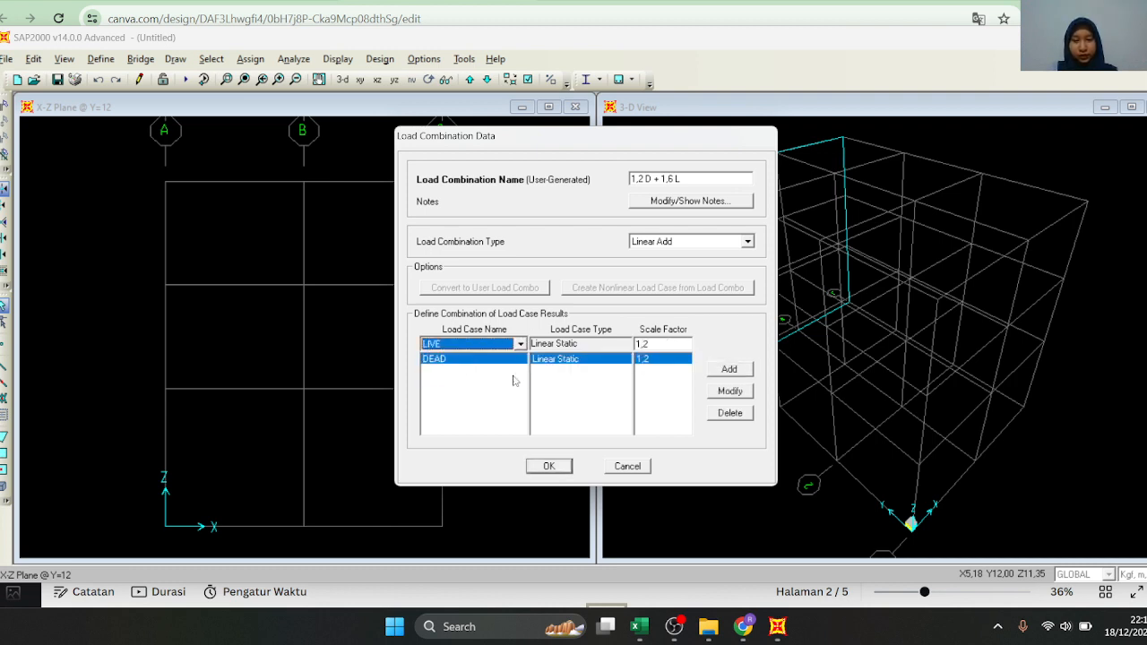
{"action": "left_click", "coordinate": [661, 343]}
{"action": "left_click", "coordinate": [663, 343]}
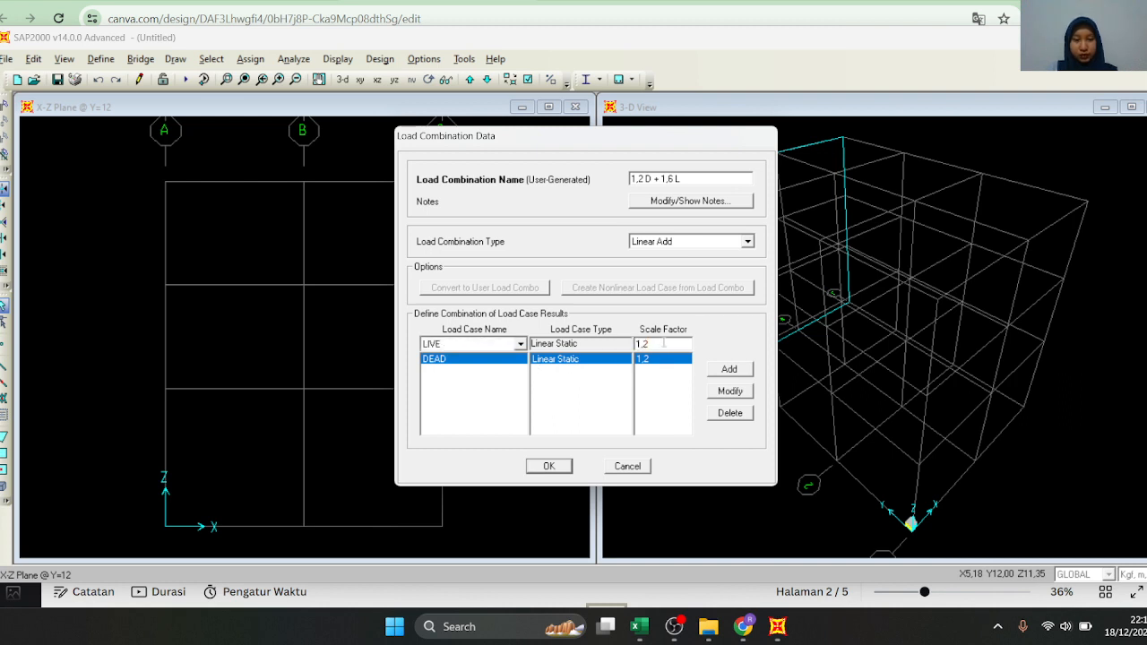
{"action": "key", "text": "BackSpace"}
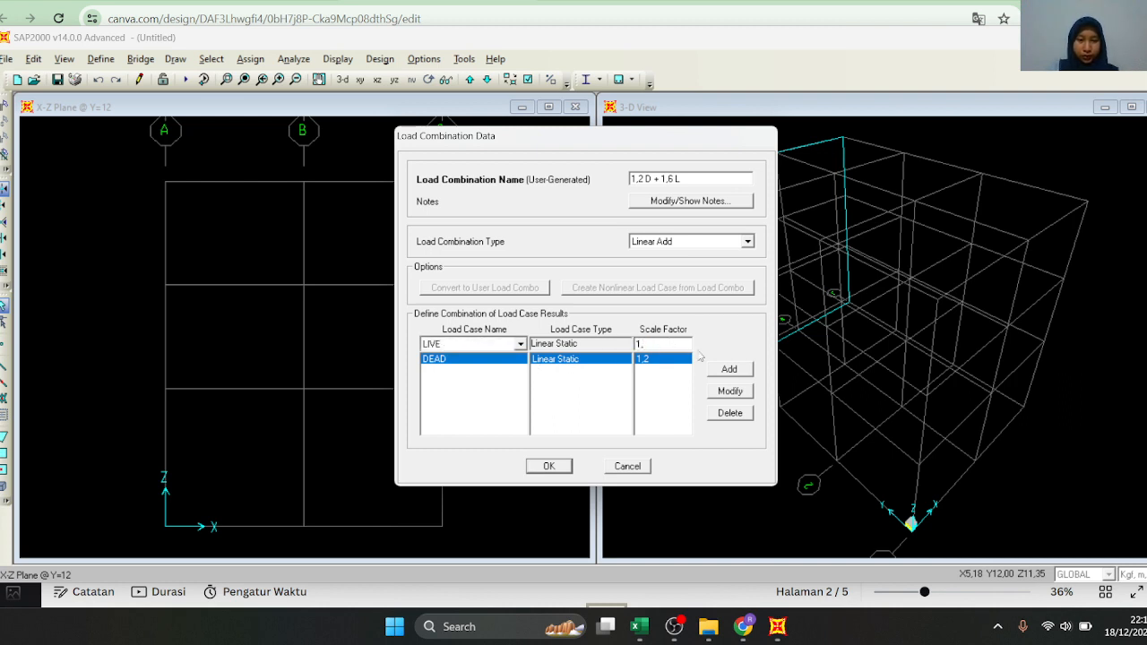
{"action": "type", "text": "6"}
{"action": "left_click", "coordinate": [729, 369]}
{"action": "left_click", "coordinate": [556, 466]}
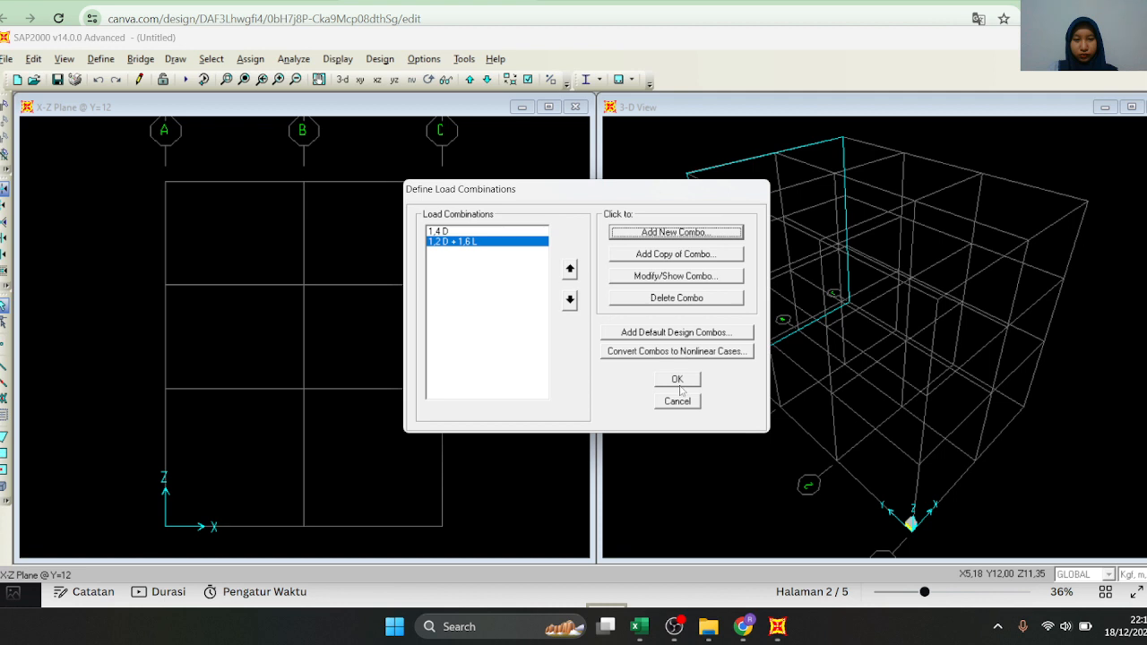
{"action": "left_click", "coordinate": [678, 381]}
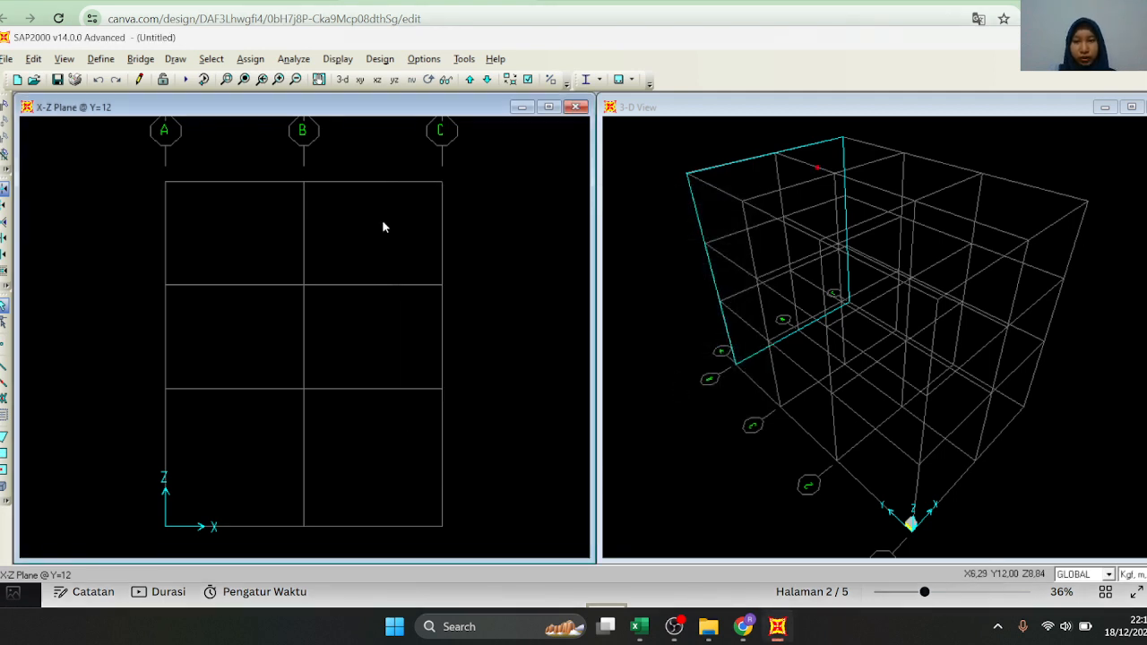
Set the FC' = 45 Mpa material's specified compressive strength f'c to 45 in N, mm, C units and accept the materials
{"action": "left_click", "coordinate": [101, 58]}
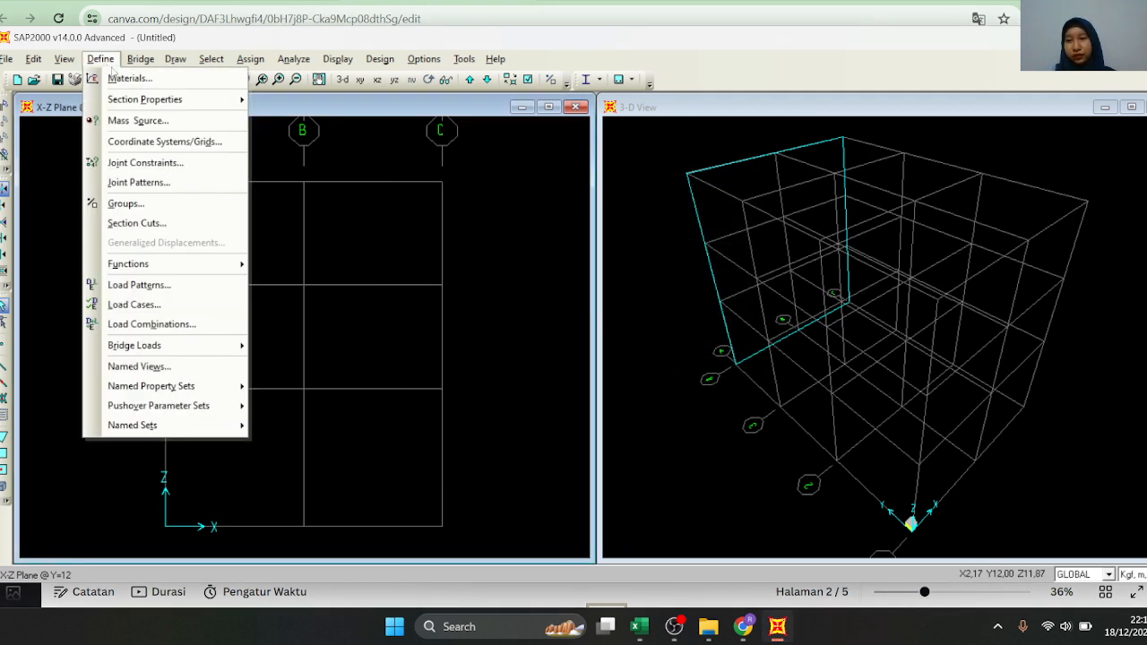
{"action": "left_click", "coordinate": [115, 78]}
{"action": "left_click", "coordinate": [495, 279]}
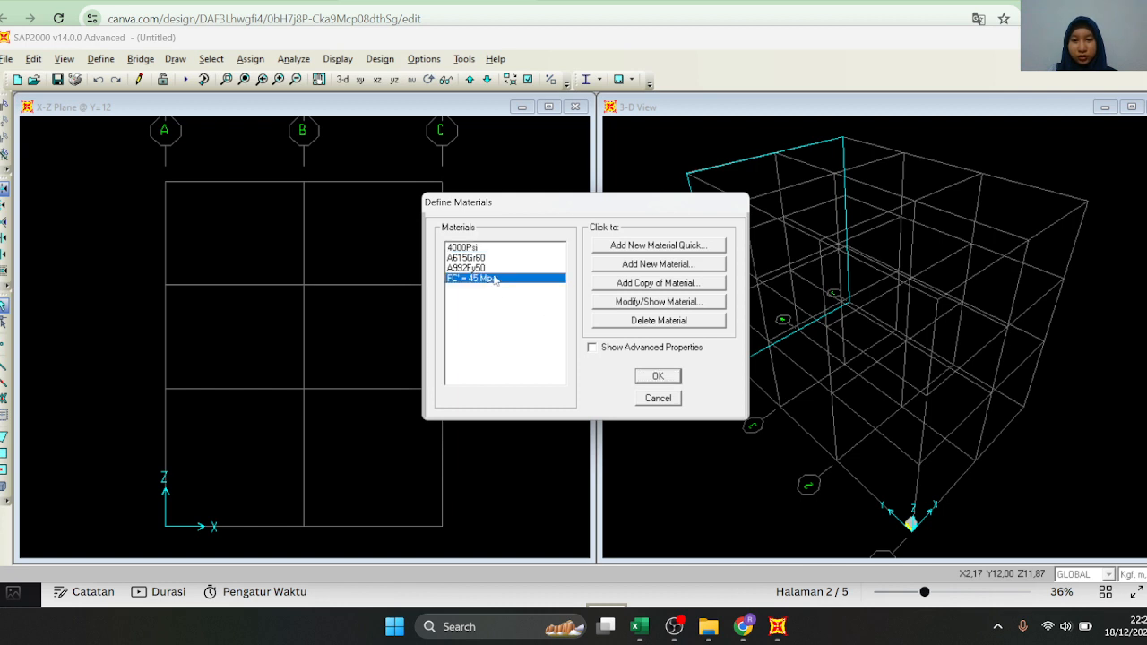
{"action": "left_click", "coordinate": [642, 303]}
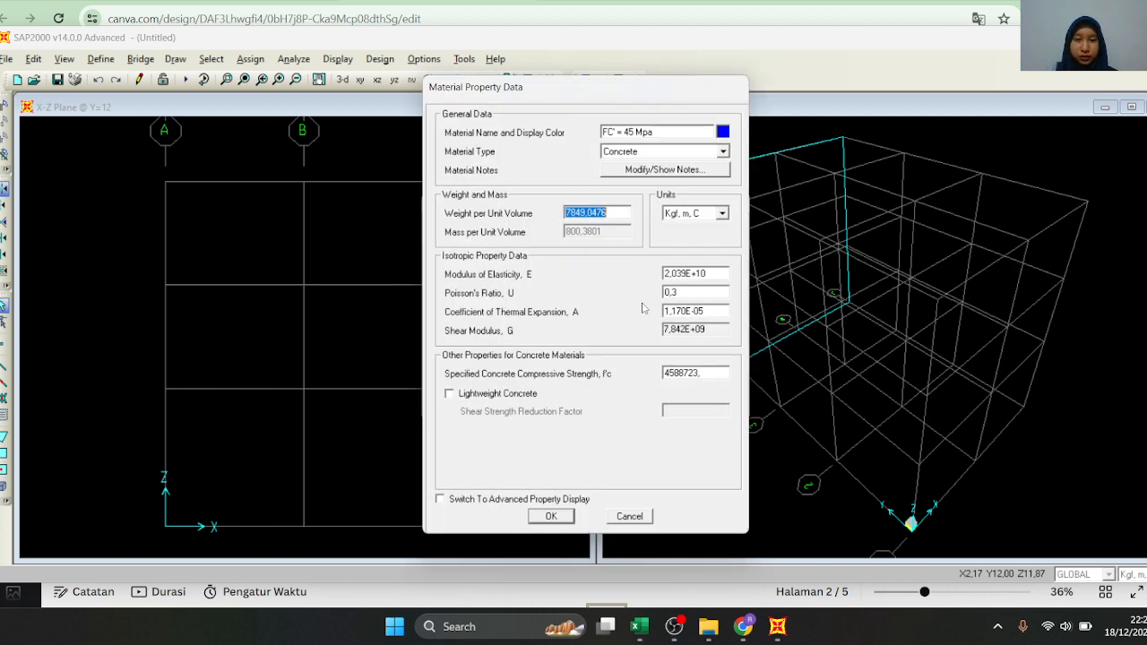
{"action": "left_click", "coordinate": [685, 214]}
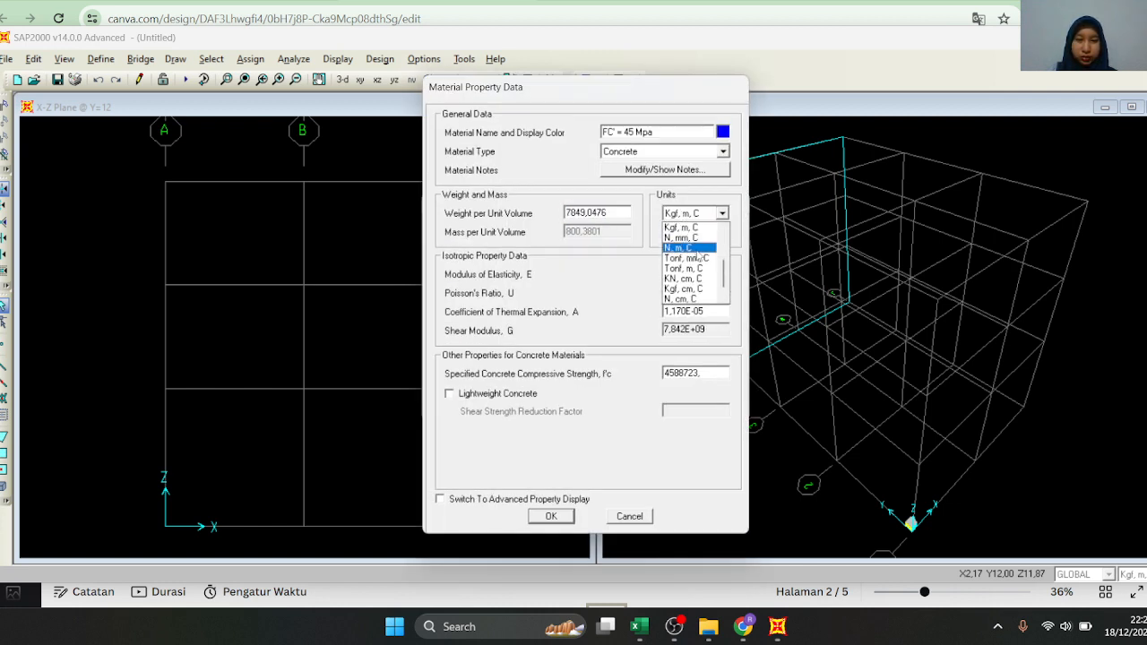
{"action": "left_click", "coordinate": [703, 239]}
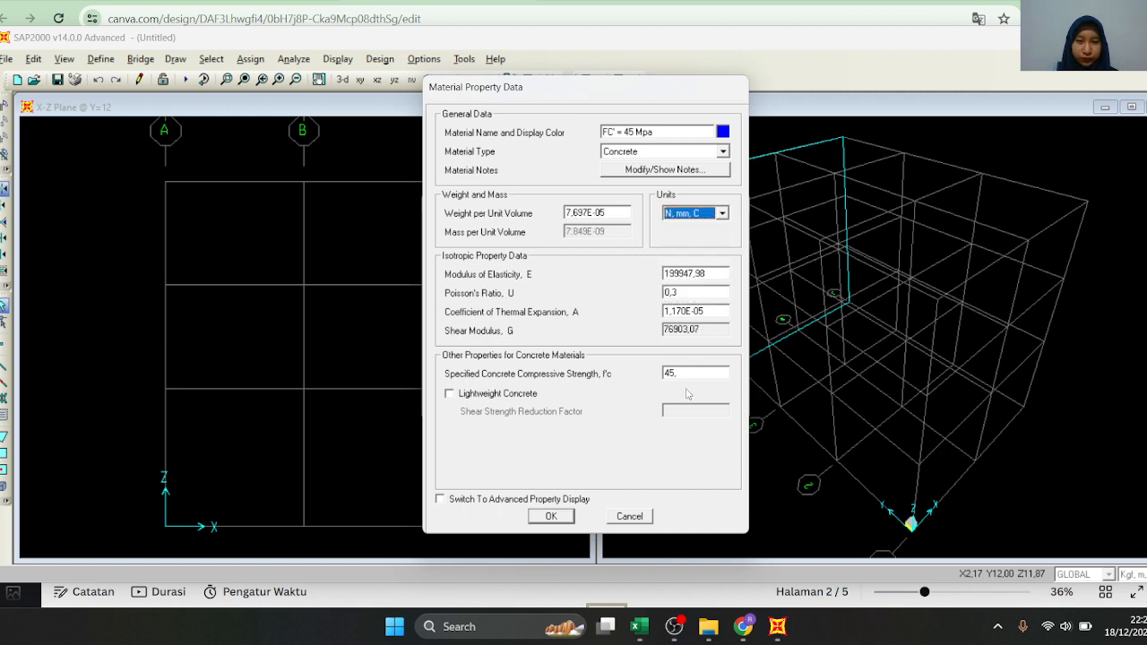
{"action": "double_click", "coordinate": [684, 369]}
{"action": "type", "text": "45"}
{"action": "left_click", "coordinate": [551, 517]}
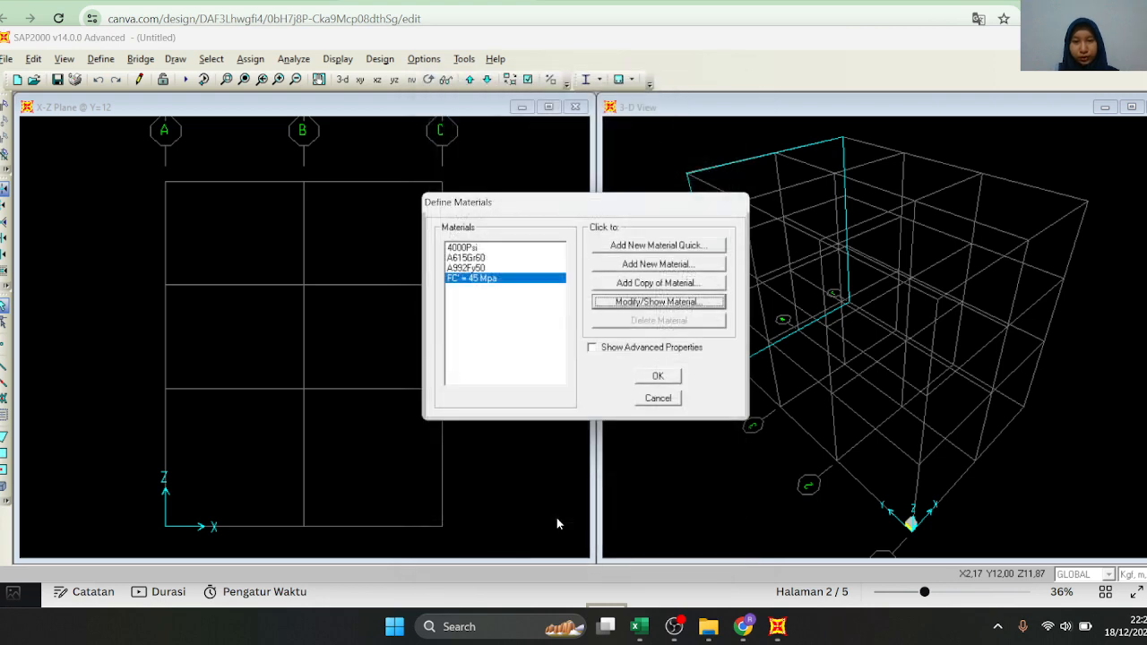
{"action": "left_click", "coordinate": [648, 378]}
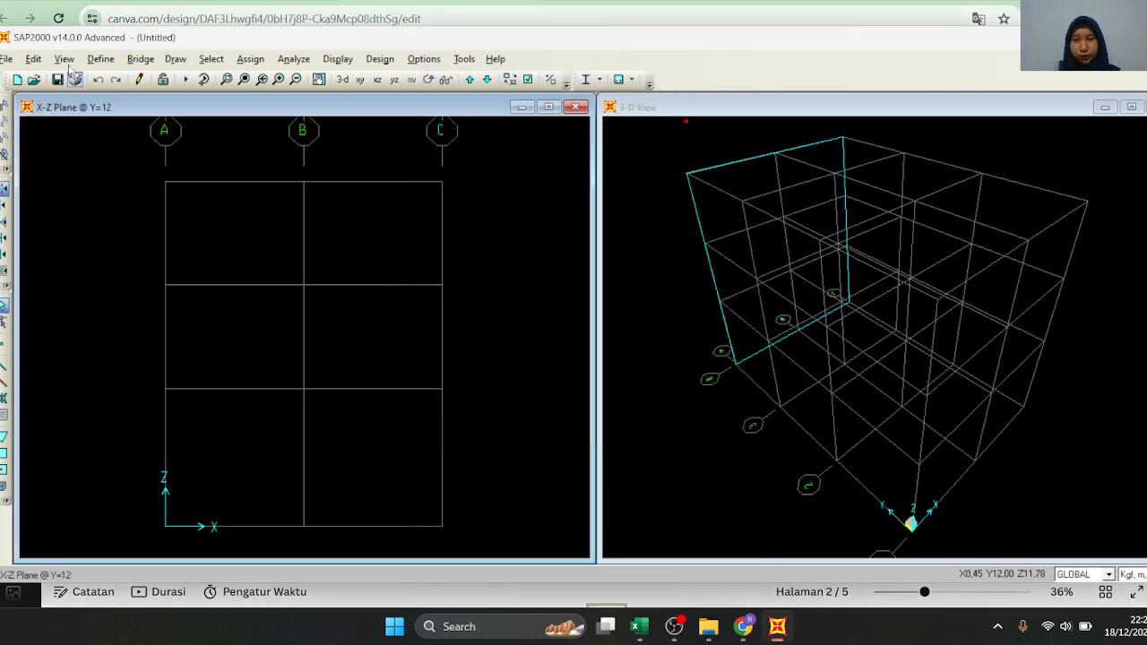
{"action": "left_click", "coordinate": [100, 59]}
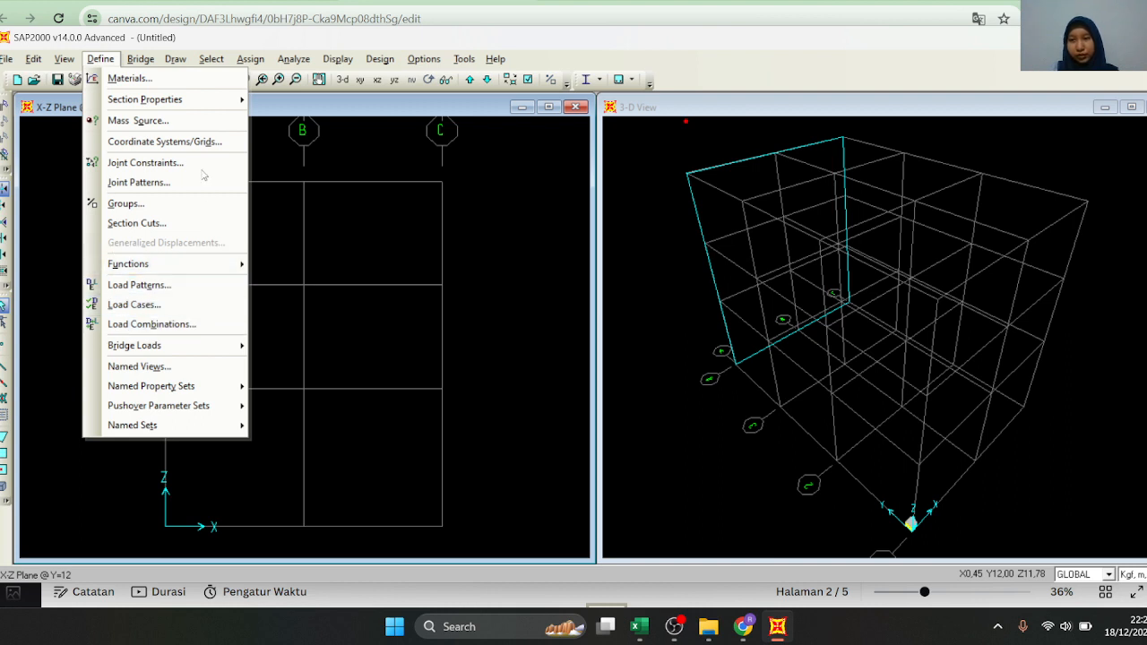
{"action": "left_click", "coordinate": [108, 59]}
{"action": "left_click", "coordinate": [110, 60]}
{"action": "left_click", "coordinate": [109, 60]}
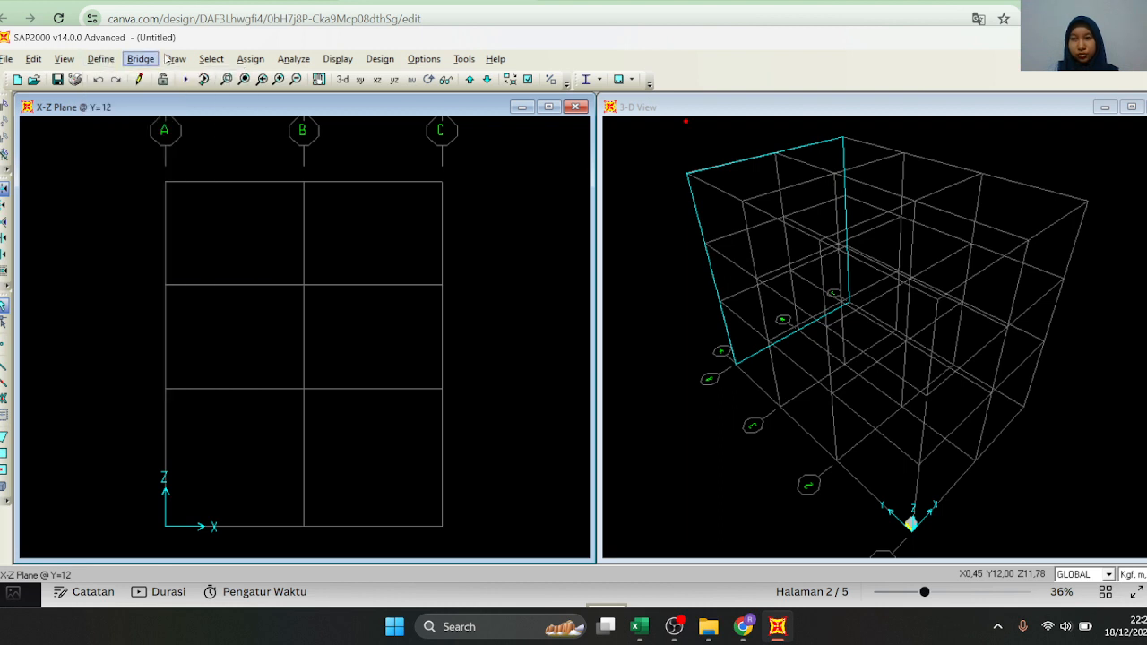
{"action": "left_click", "coordinate": [207, 61]}
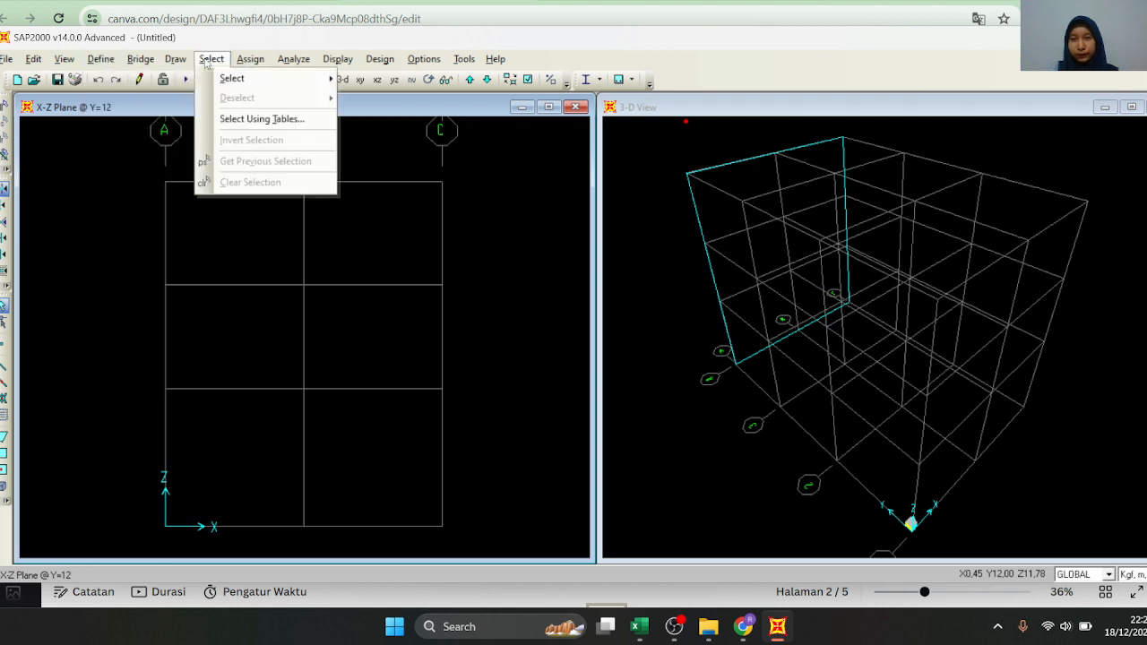
{"action": "mouse_move", "coordinate": [133, 60]}
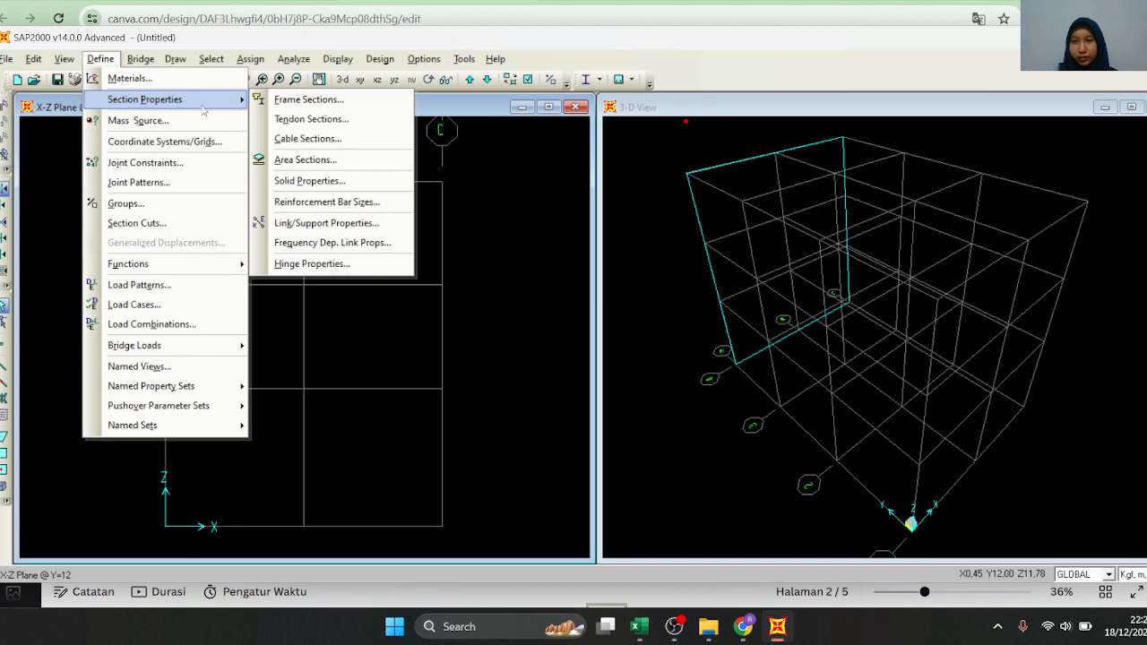
Start a new shell area section named PELAT LANTAI and assign the FC' = 45 Mpa material to it
{"action": "left_click", "coordinate": [101, 58]}
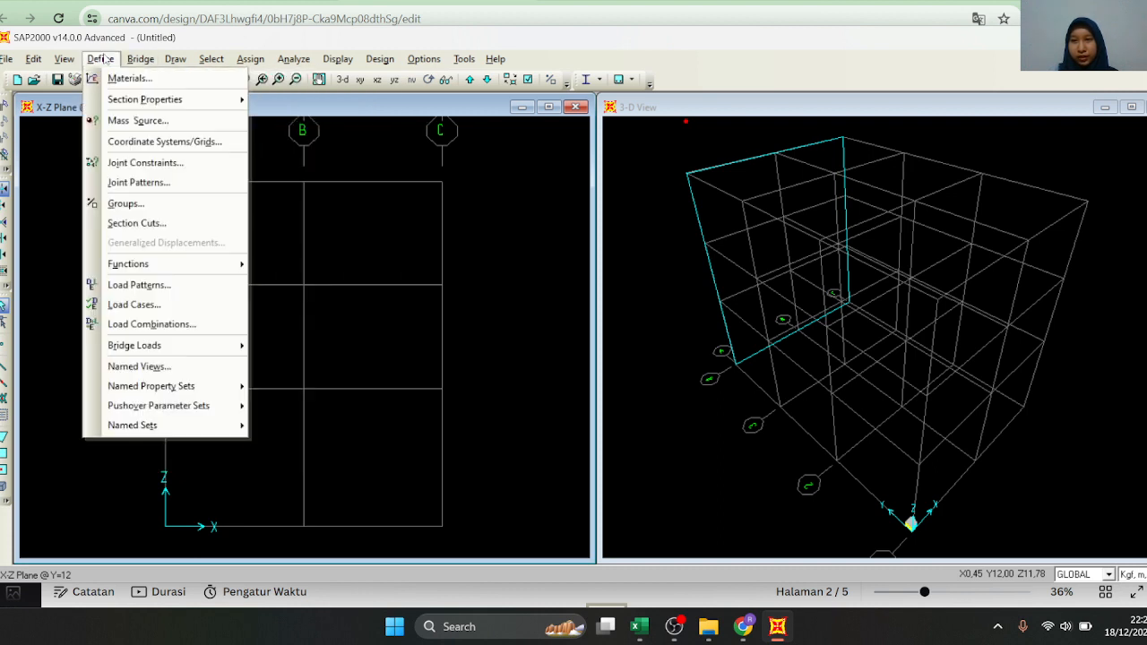
{"action": "mouse_move", "coordinate": [156, 103]}
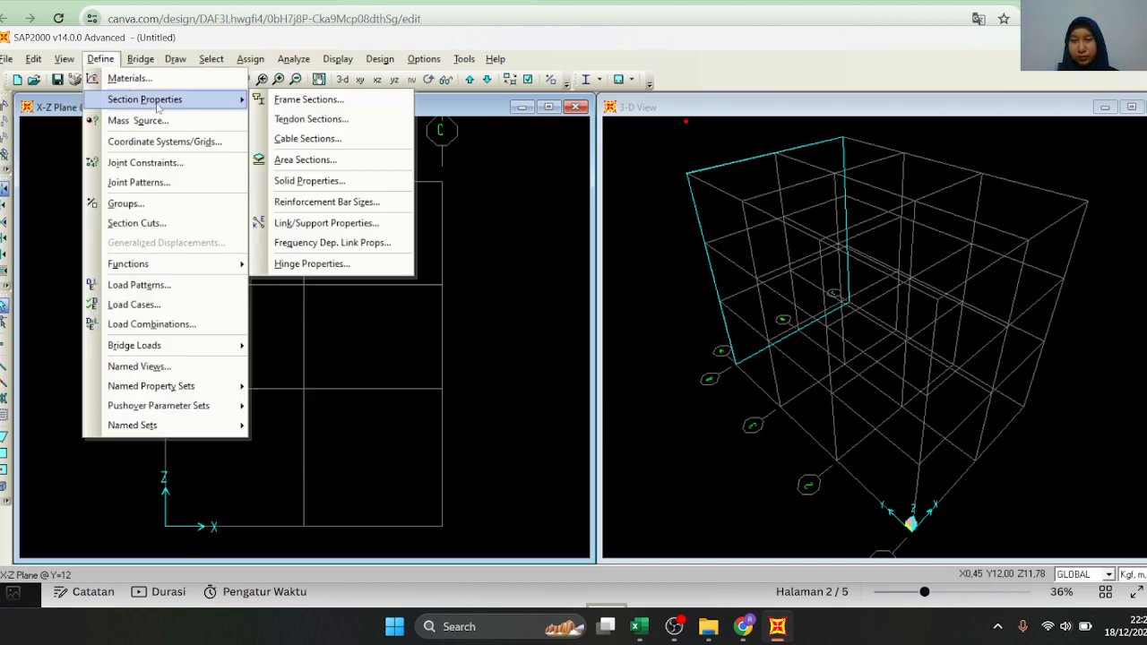
{"action": "left_click", "coordinate": [333, 161]}
{"action": "left_click", "coordinate": [652, 283]}
{"action": "double_click", "coordinate": [619, 127]}
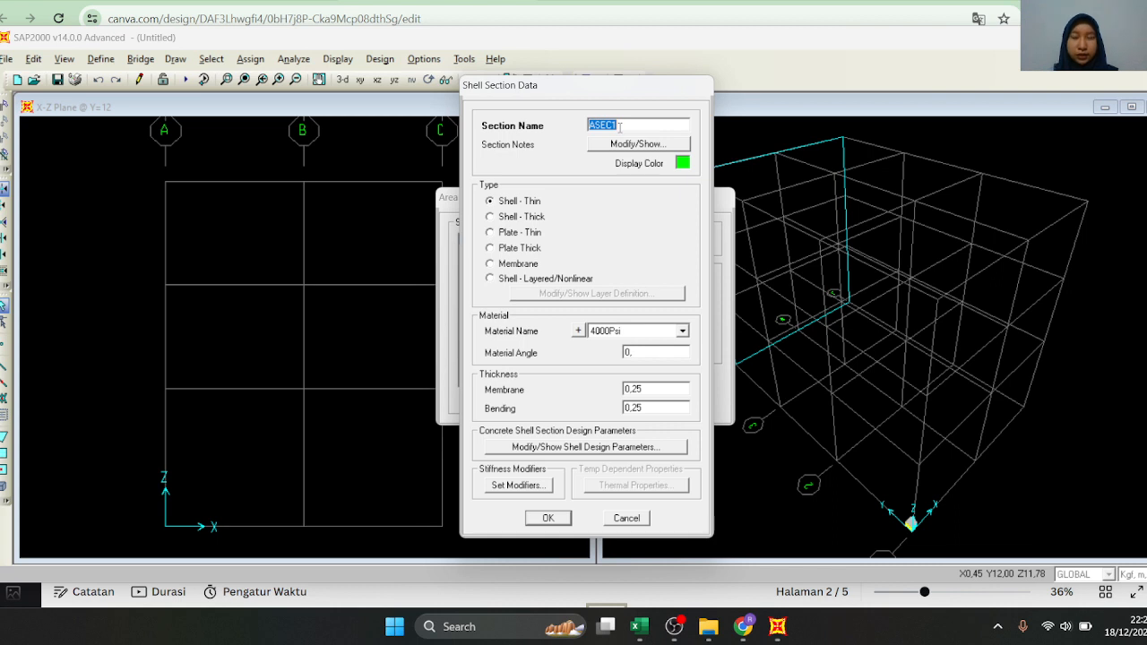
{"action": "type", "text": "PELAT LANTAI"}
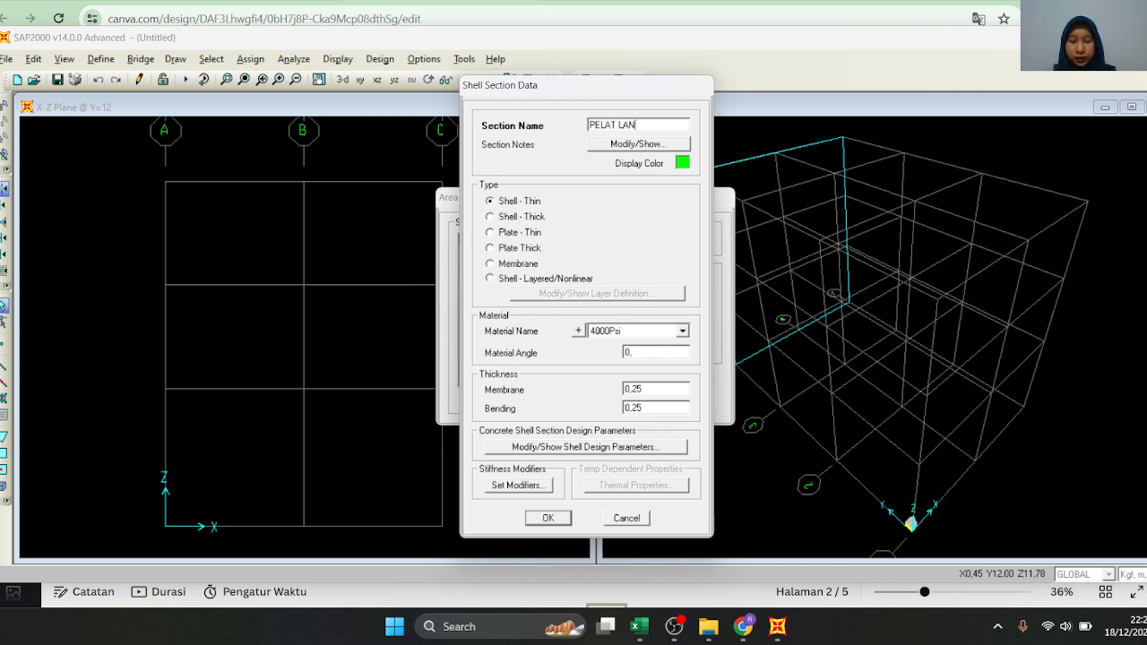
{"action": "left_click", "coordinate": [652, 336]}
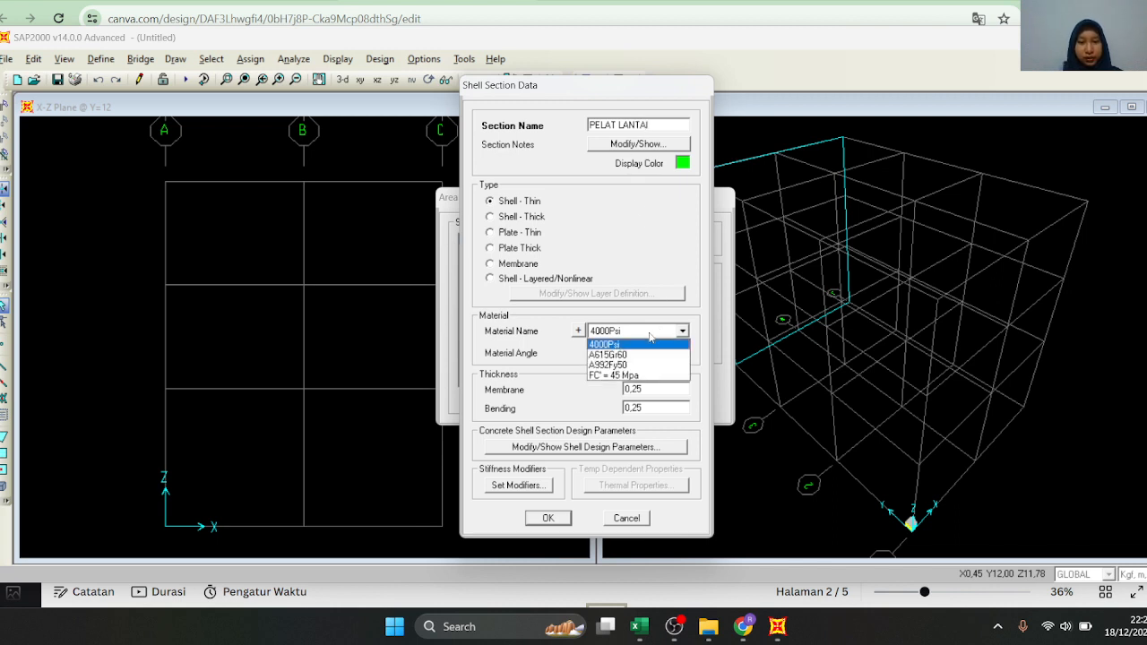
{"action": "left_click", "coordinate": [637, 375]}
Set the PELAT LANTAI section's membrane and bending thicknesses to 0,12 and accept the section
{"action": "double_click", "coordinate": [662, 389]}
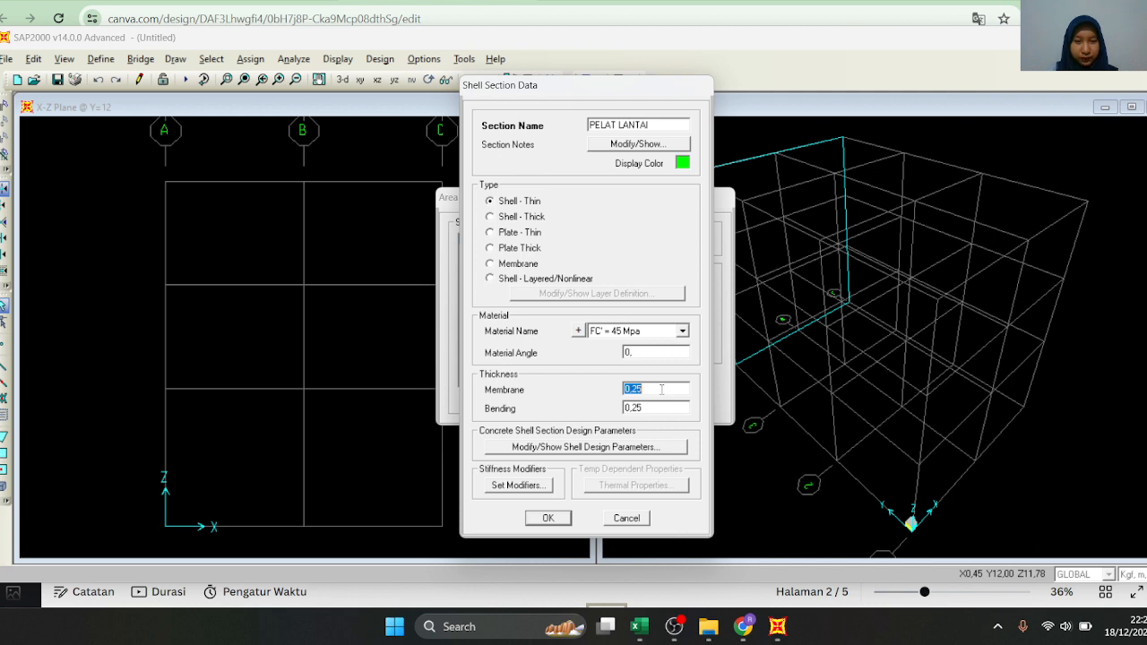
{"action": "left_click", "coordinate": [666, 391]}
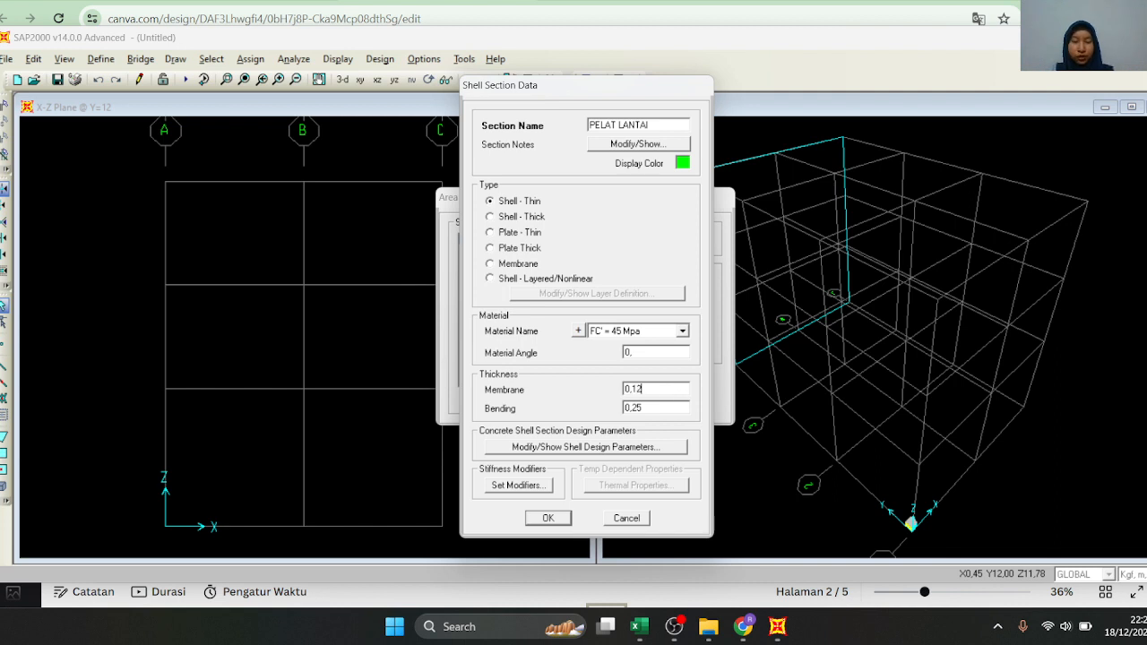
{"action": "double_click", "coordinate": [668, 410]}
{"action": "left_click", "coordinate": [665, 409]}
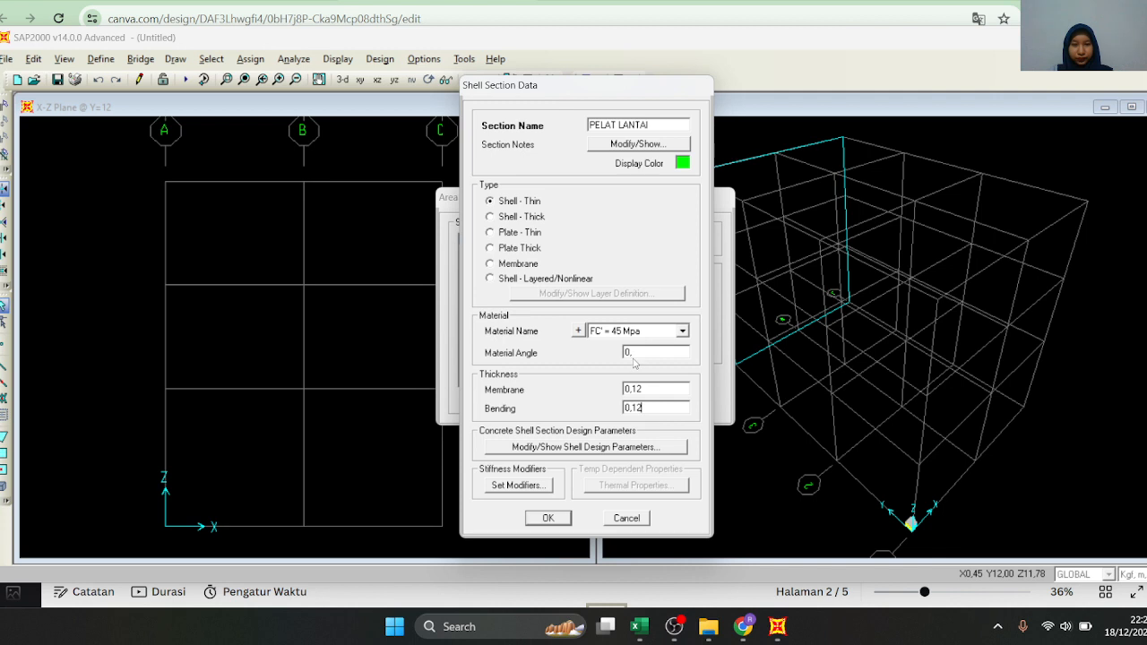
{"action": "left_click", "coordinate": [549, 519]}
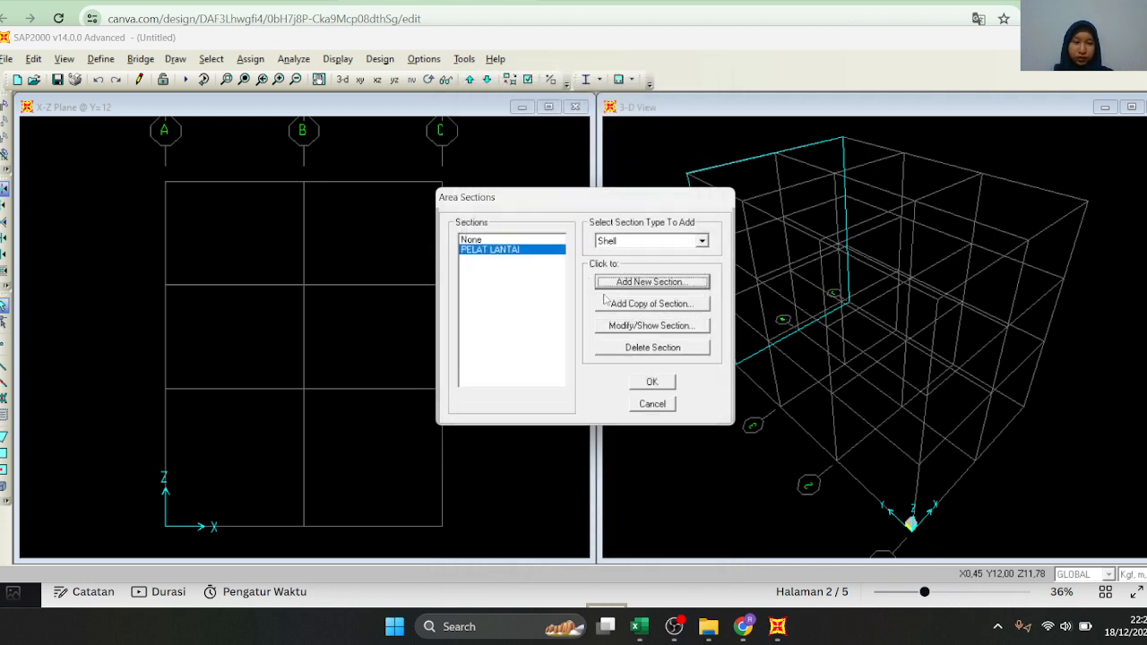
Start a second shell area section named DAK ATAP with membrane and bending thicknesses of 0,1
{"action": "left_click", "coordinate": [652, 282]}
{"action": "double_click", "coordinate": [638, 122]}
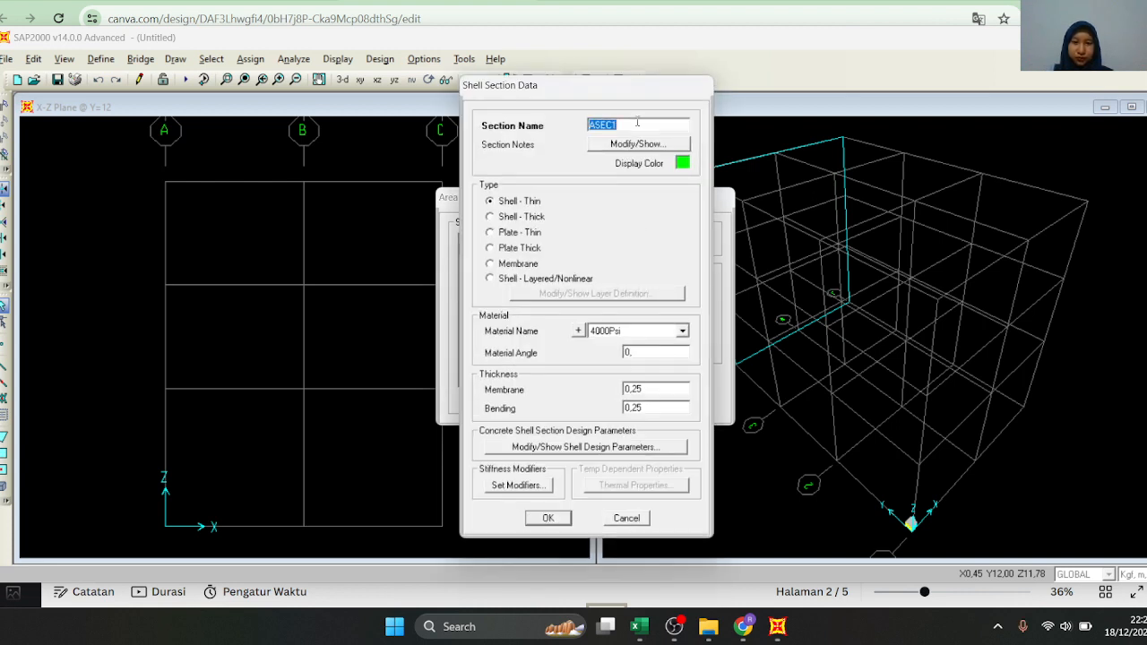
{"action": "type", "text": "DAK ATAP"}
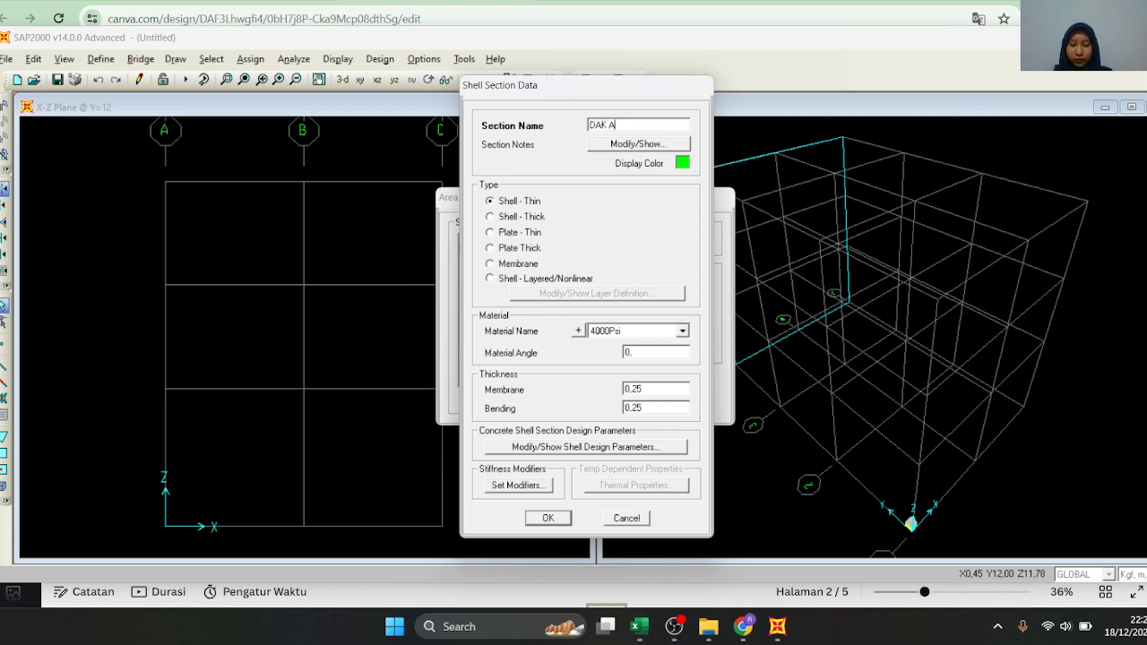
{"action": "double_click", "coordinate": [661, 388]}
{"action": "left_click", "coordinate": [661, 388]}
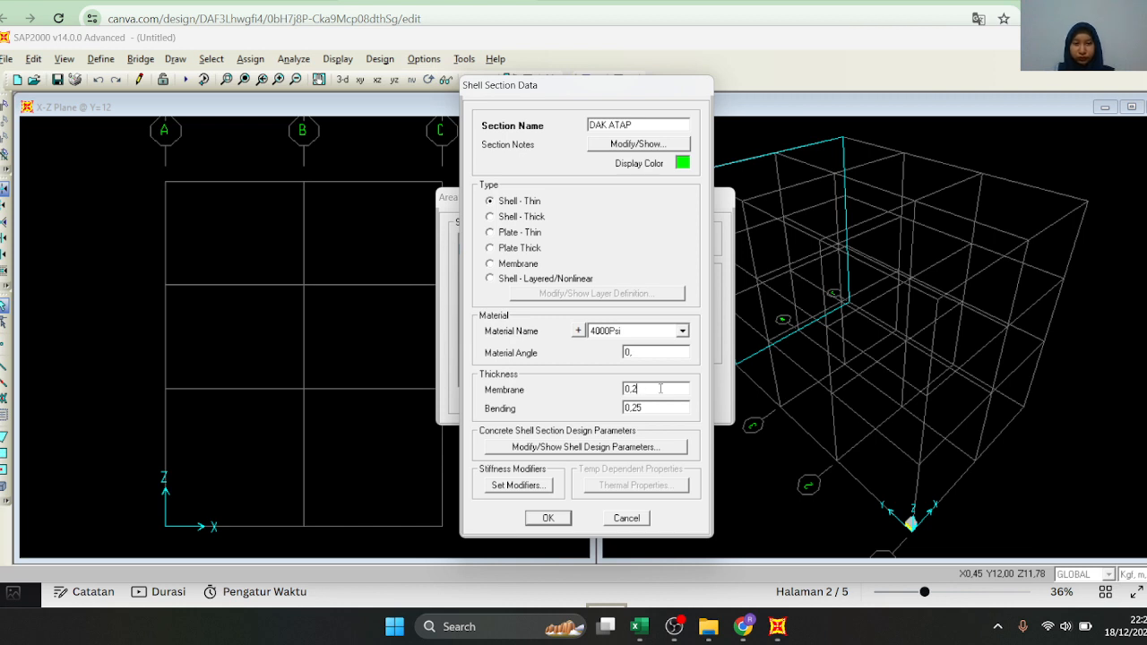
{"action": "double_click", "coordinate": [651, 408]}
{"action": "left_click", "coordinate": [652, 408]}
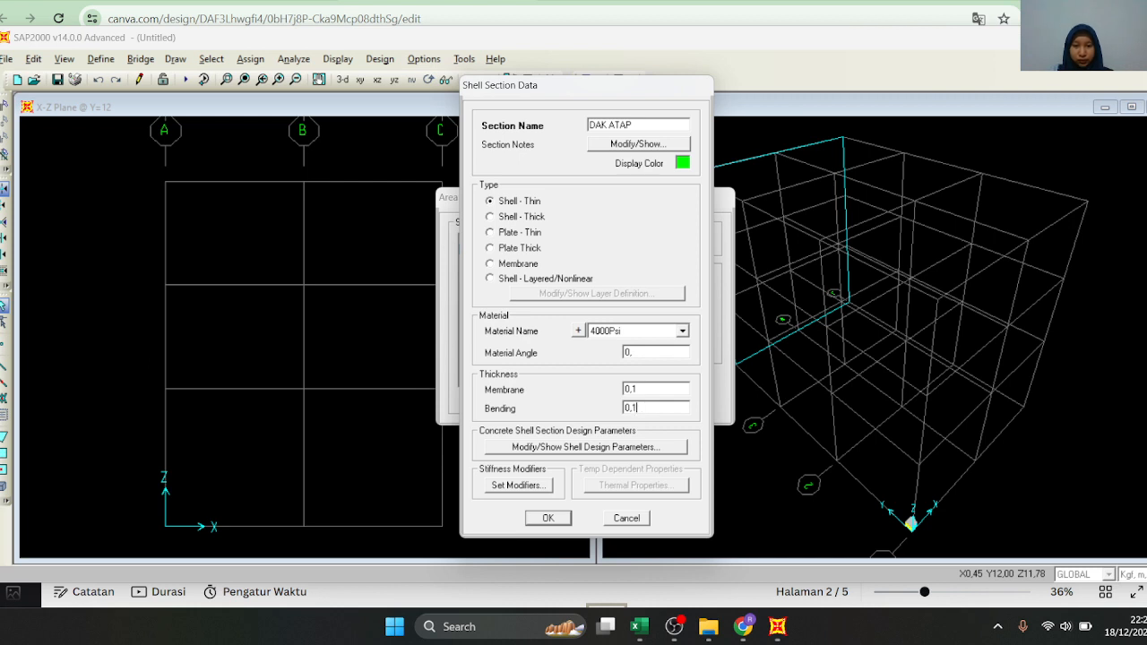
Assign the FC' = 45 Mpa material to DAK ATAP and accept the area sections
{"action": "left_click", "coordinate": [614, 332]}
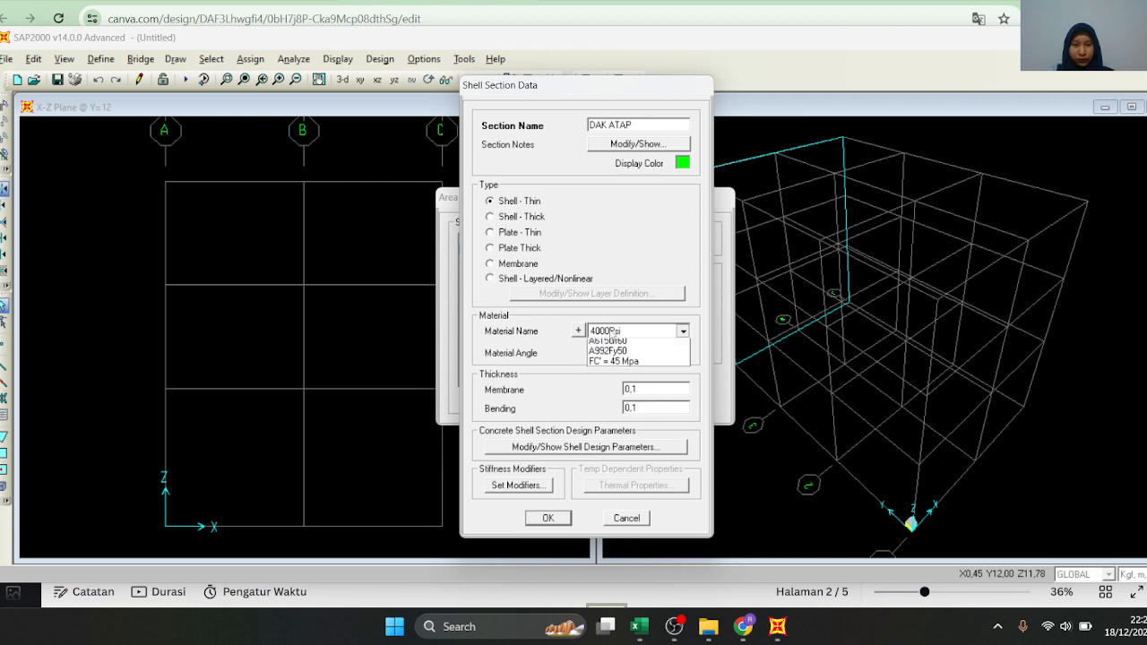
{"action": "left_click", "coordinate": [625, 386]}
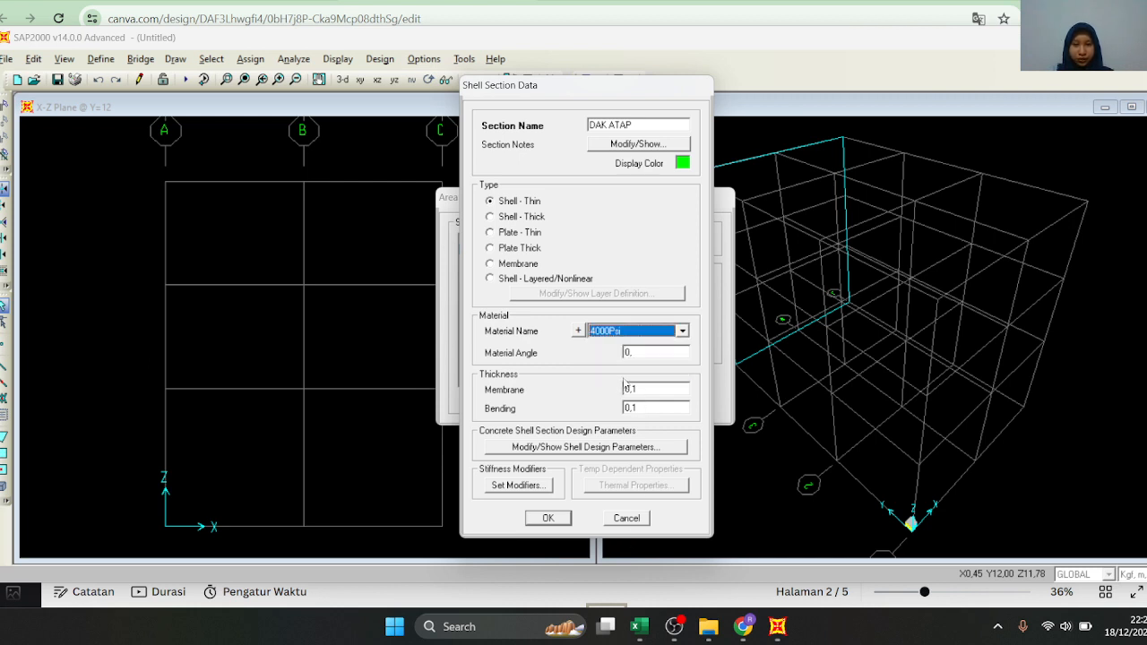
{"action": "left_click", "coordinate": [636, 332]}
{"action": "left_click", "coordinate": [624, 377]}
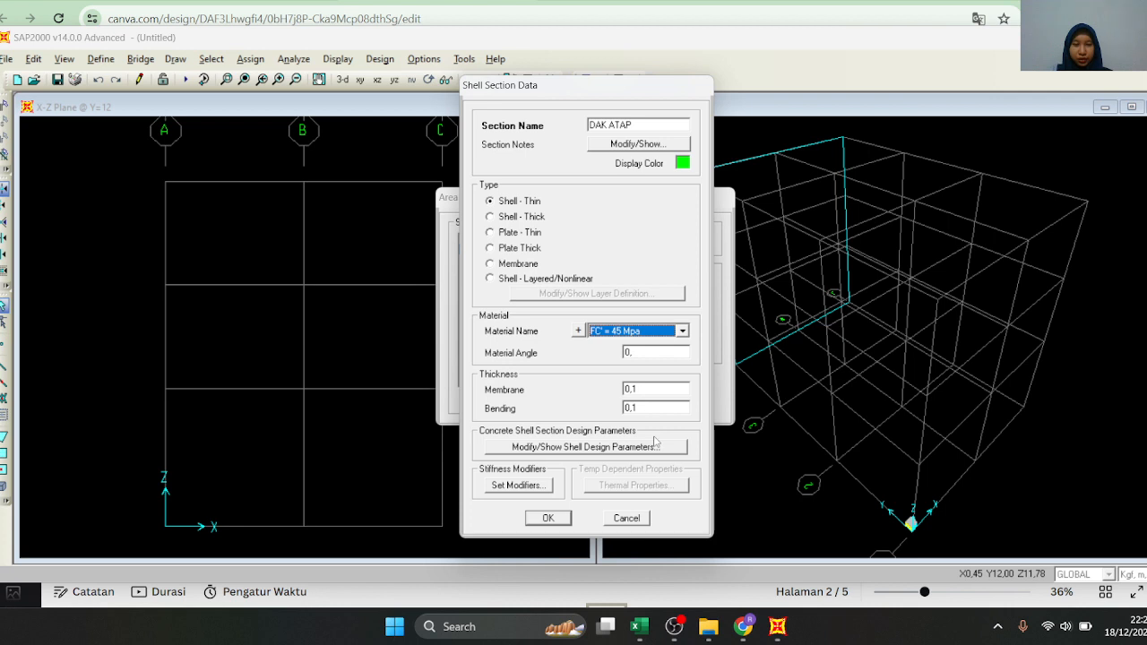
{"action": "left_click", "coordinate": [549, 519]}
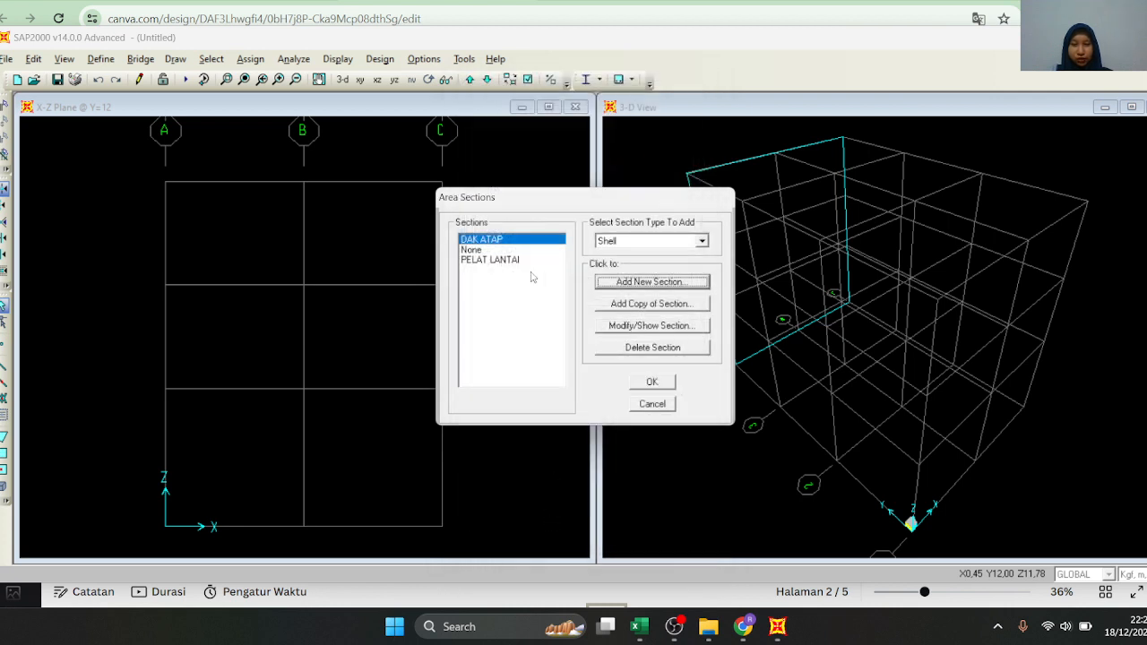
{"action": "left_click", "coordinate": [665, 383]}
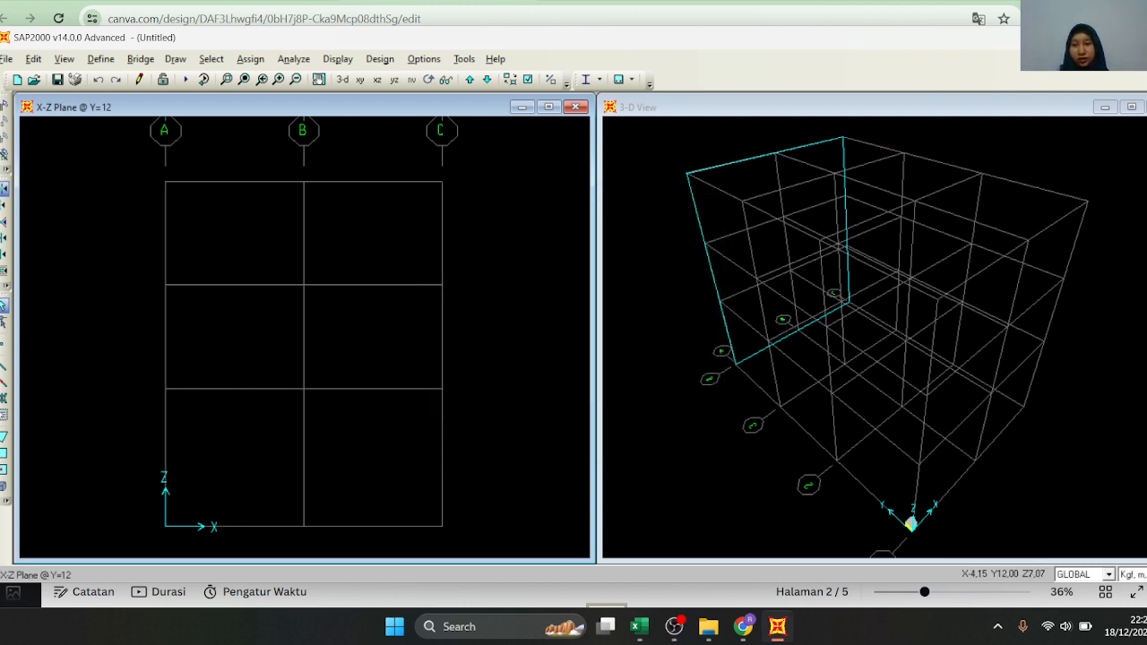
Draw the K 40 X 40 column along grid A in the Y=12 elevation, one straight frame per storey from roof to base
{"action": "left_click", "coordinate": [3, 368]}
{"action": "left_click", "coordinate": [670, 291]}
{"action": "left_click", "coordinate": [671, 291]}
{"action": "left_click", "coordinate": [666, 314]}
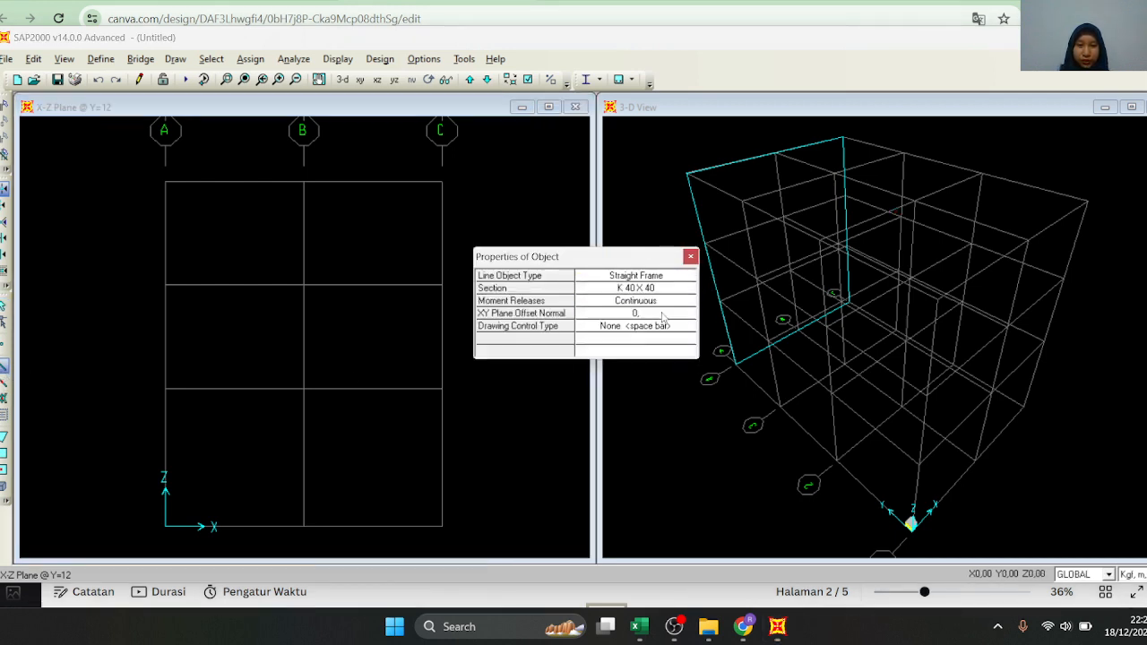
{"action": "left_click", "coordinate": [165, 182]}
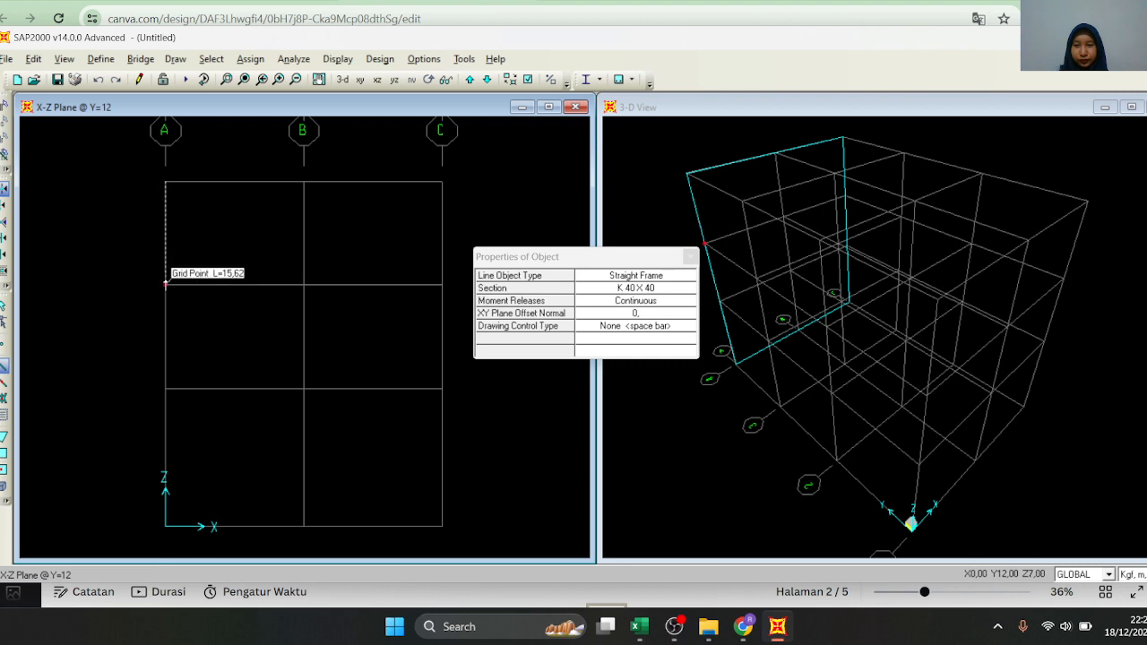
{"action": "left_click", "coordinate": [165, 285]}
{"action": "left_click", "coordinate": [165, 389]}
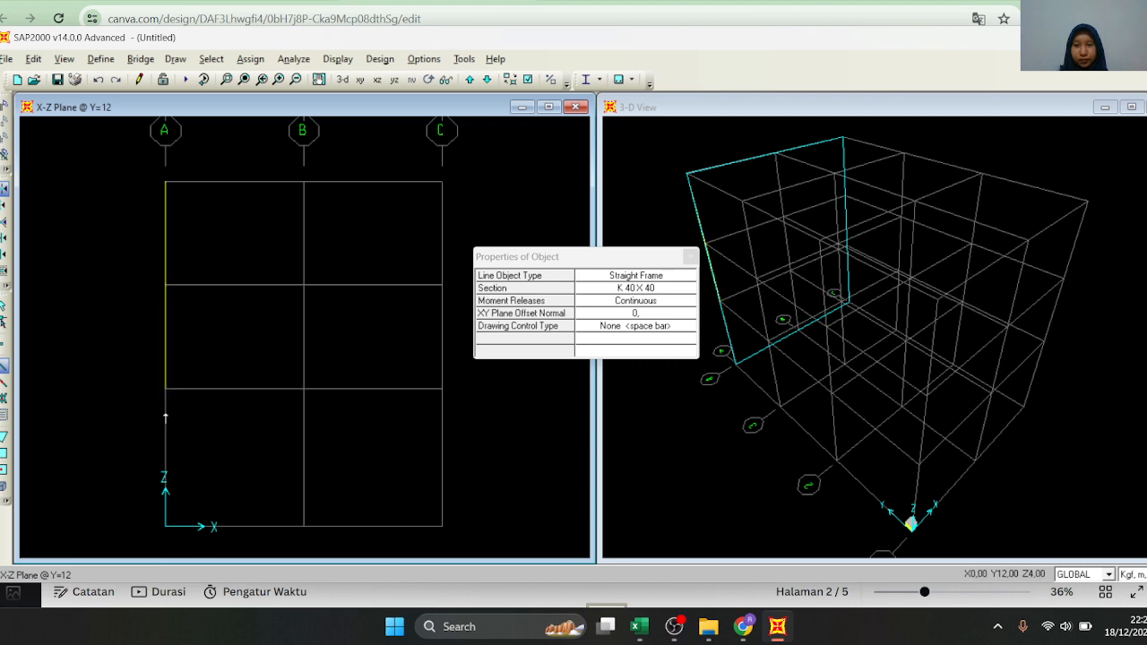
{"action": "double_click", "coordinate": [165, 526]}
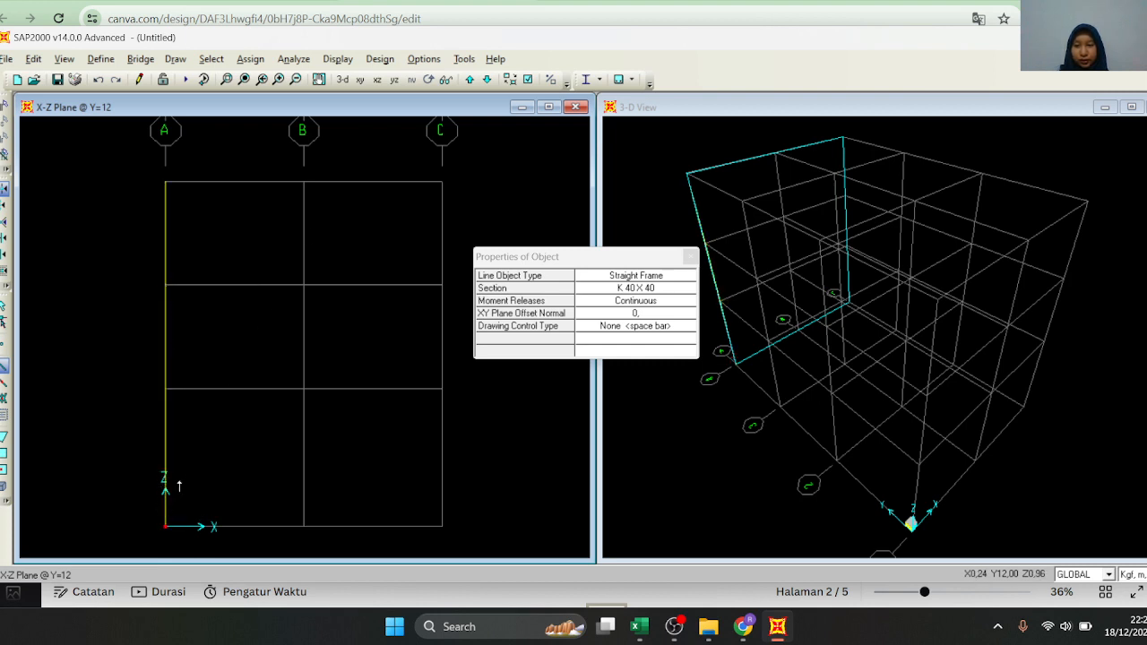
Draw K 40 X 40 columns along grids B and C in the Y=12 elevation, one frame per storey down to the base
{"action": "left_click", "coordinate": [303, 182]}
{"action": "left_click", "coordinate": [303, 285]}
{"action": "left_click", "coordinate": [303, 389]}
{"action": "double_click", "coordinate": [303, 527]}
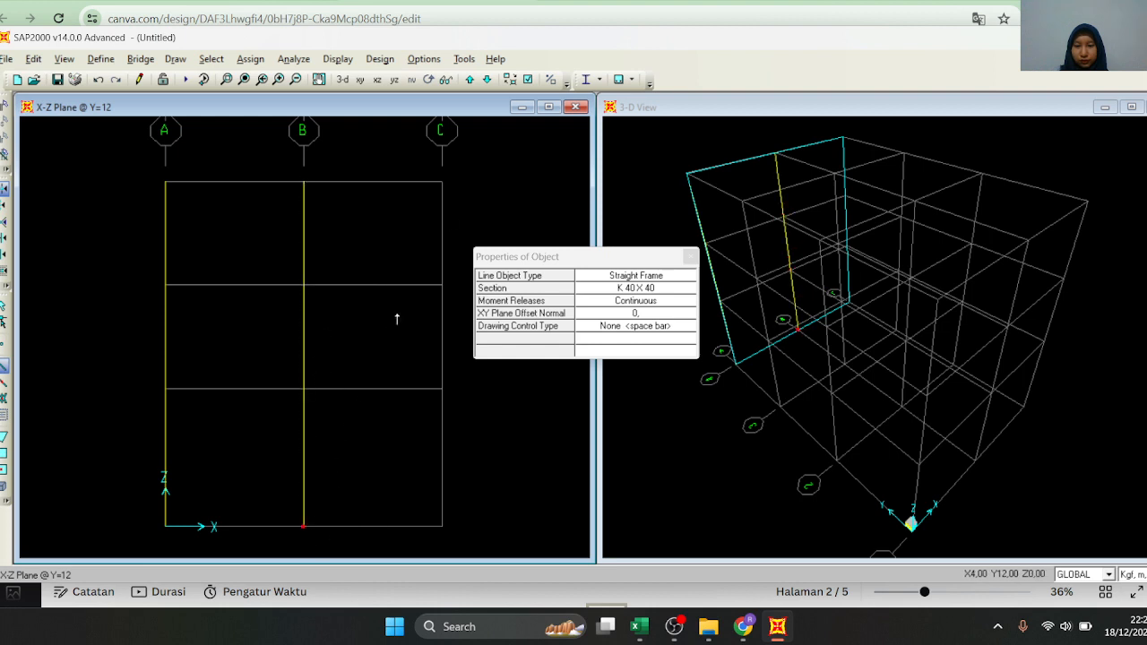
{"action": "left_click", "coordinate": [443, 182]}
{"action": "left_click", "coordinate": [442, 285]}
{"action": "left_click", "coordinate": [442, 389]}
{"action": "double_click", "coordinate": [442, 526]}
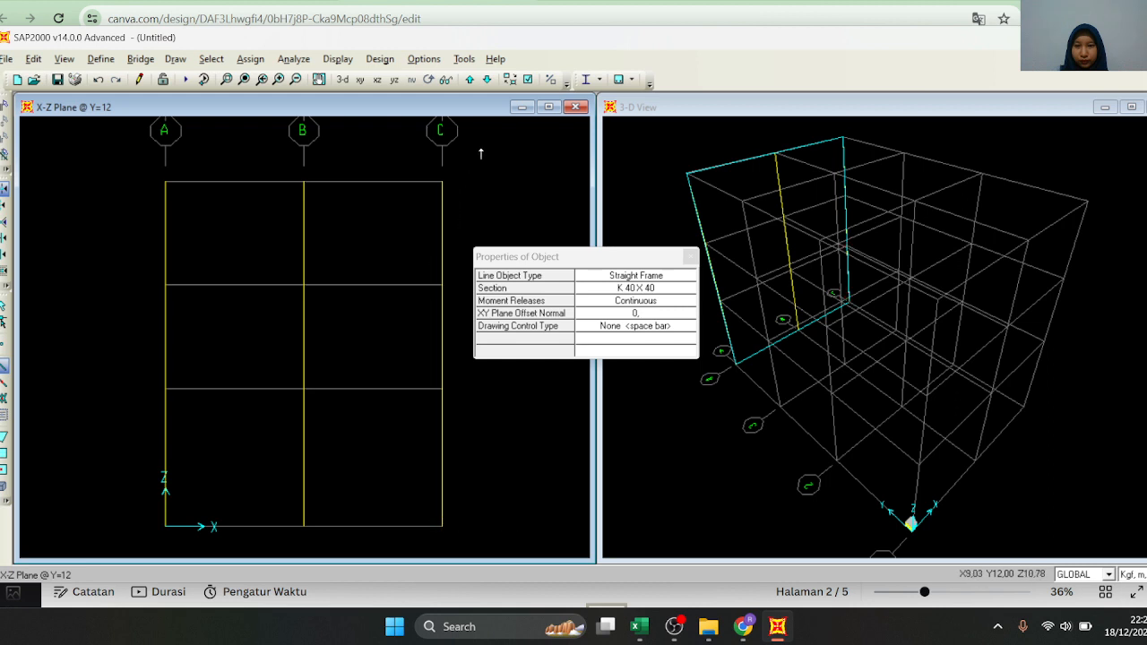
Switch to the X-Z elevation at Y=8 and draw the K 40 X 40 column along grid A storey by storey
{"action": "left_click", "coordinate": [487, 79]}
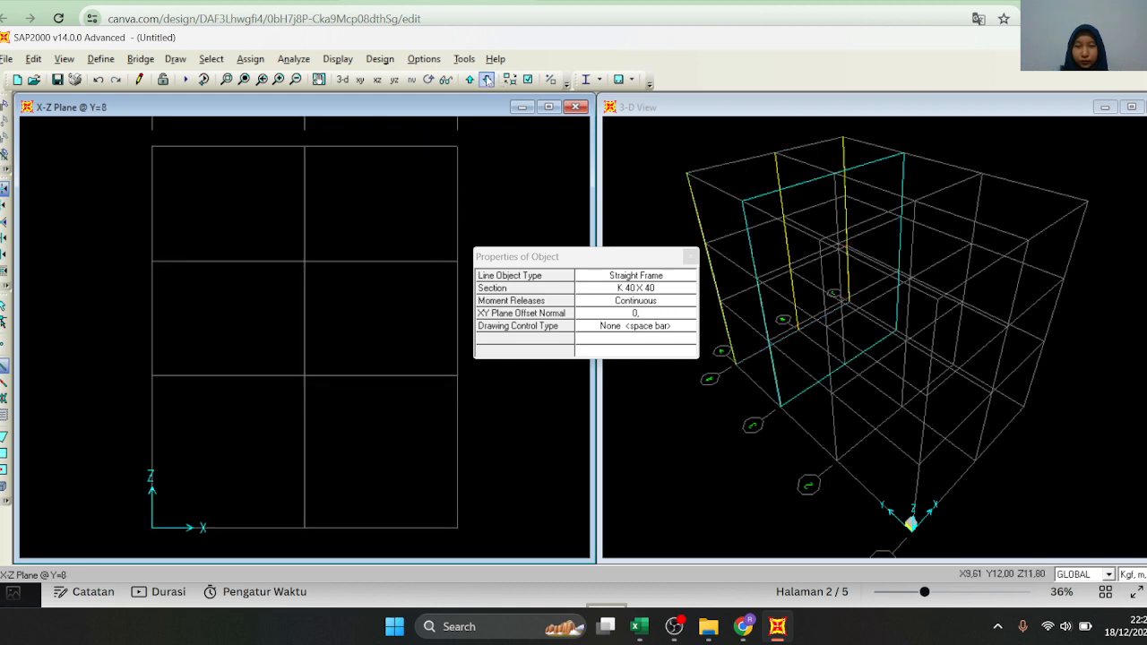
{"action": "left_click", "coordinate": [153, 148]}
{"action": "left_click", "coordinate": [152, 261]}
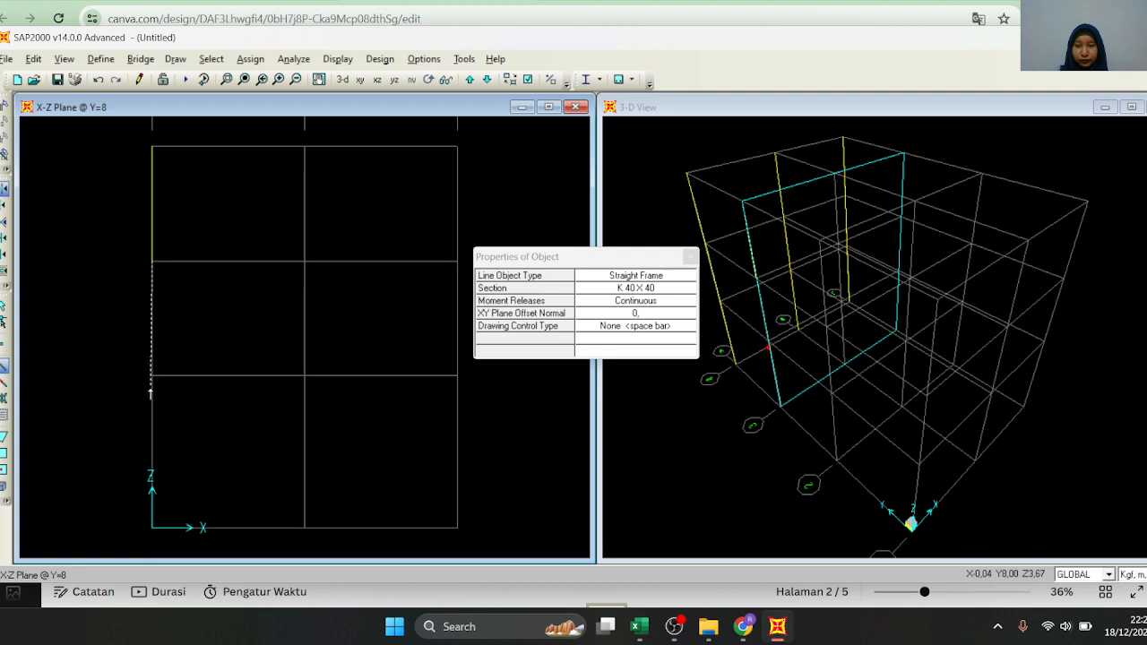
{"action": "left_click", "coordinate": [153, 376]}
{"action": "double_click", "coordinate": [153, 526]}
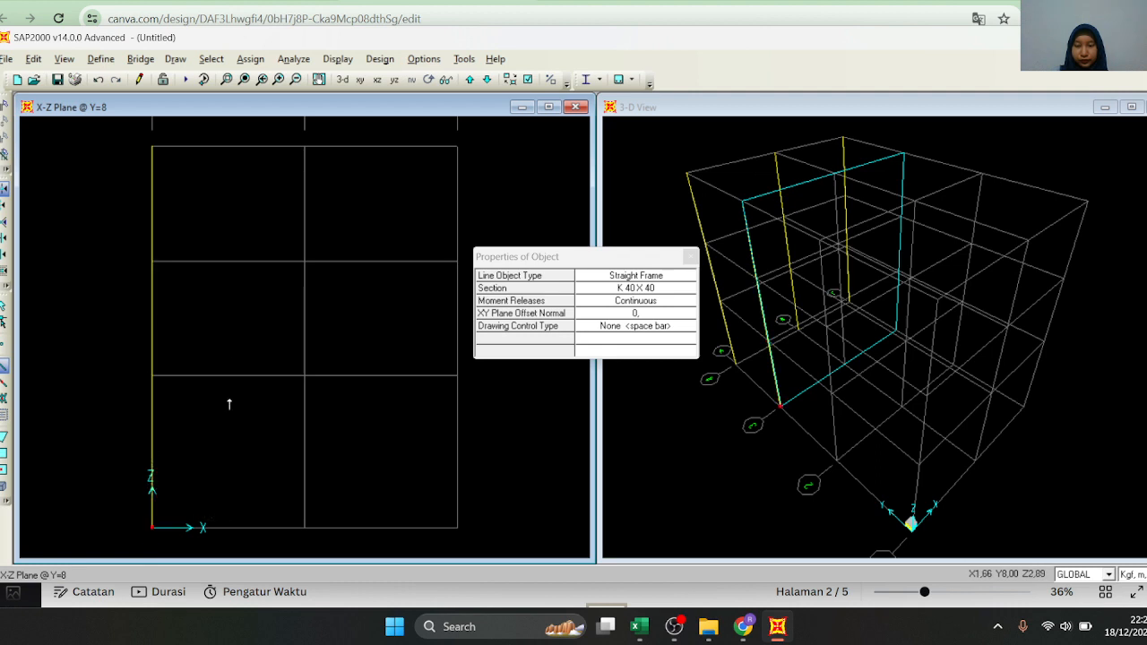
Draw K 40 X 40 columns along grids B and C in the Y=8 elevation, one frame per storey down to the base
{"action": "left_click", "coordinate": [304, 146]}
{"action": "left_click", "coordinate": [305, 260]}
{"action": "left_click", "coordinate": [305, 376]}
{"action": "double_click", "coordinate": [304, 527]}
{"action": "left_click", "coordinate": [457, 146]}
{"action": "left_click", "coordinate": [457, 261]}
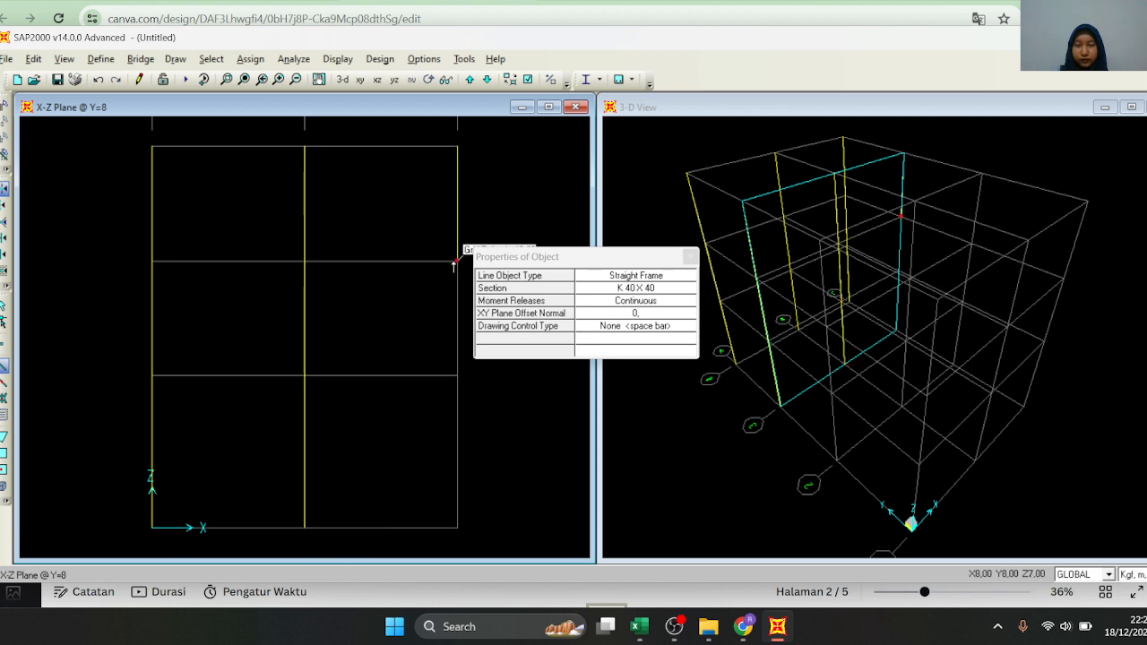
{"action": "left_click", "coordinate": [457, 375]}
{"action": "double_click", "coordinate": [457, 526]}
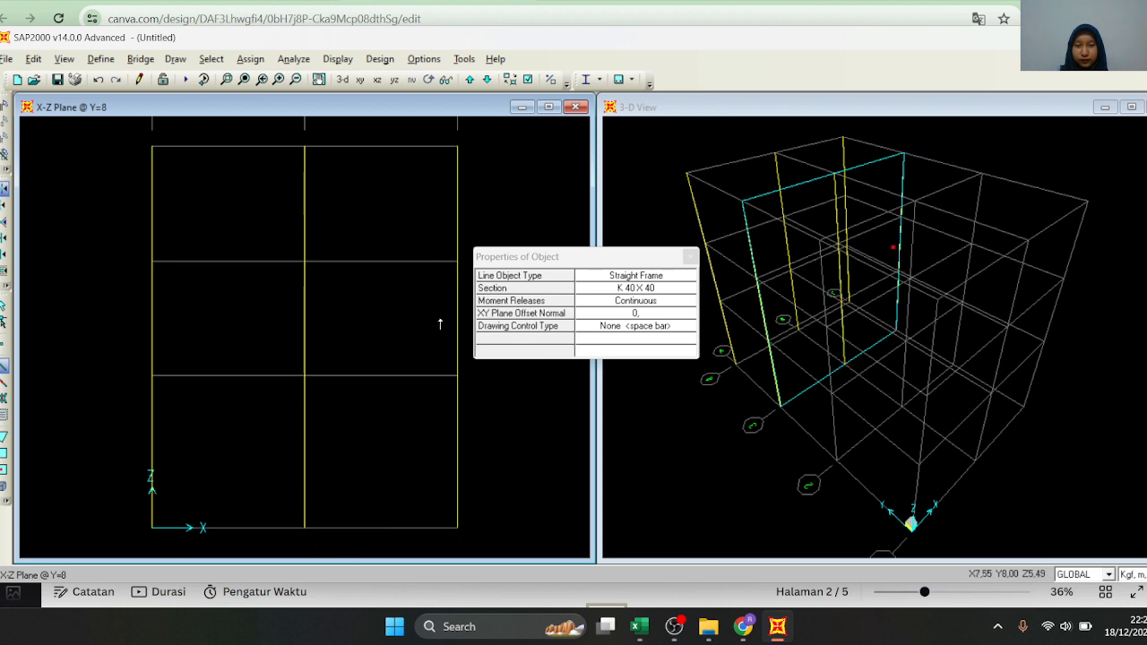
Switch to the X-Z elevation at Y=4 and draw the K 40 X 40 column along grid A storey by storey
{"action": "left_click", "coordinate": [487, 79]}
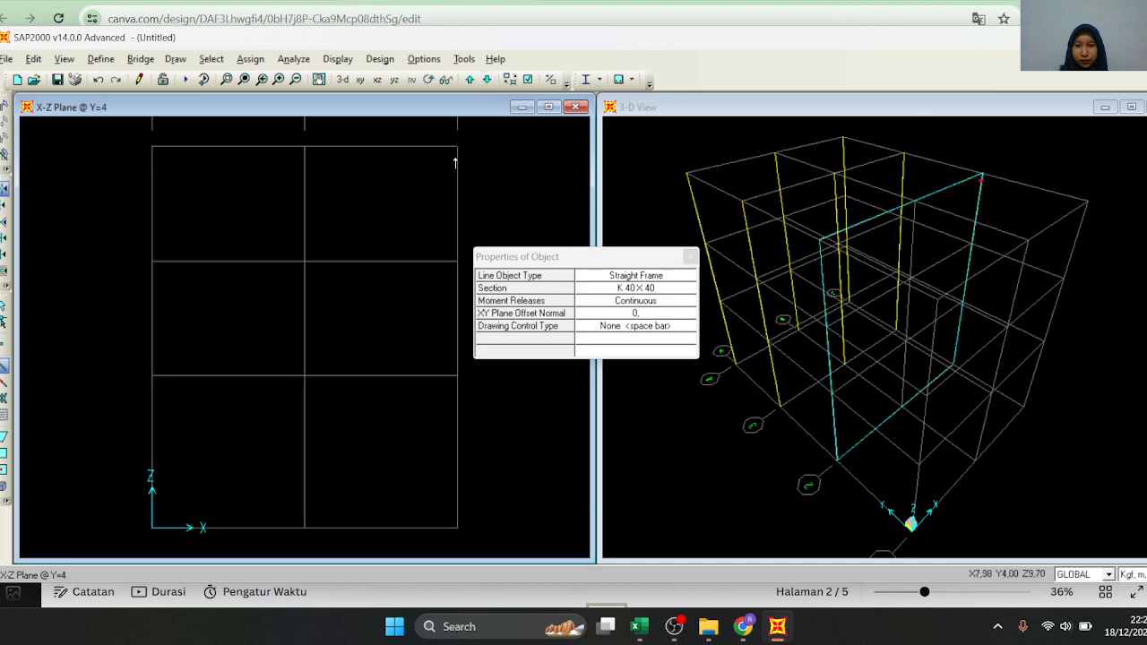
{"action": "left_click", "coordinate": [152, 146]}
{"action": "left_click", "coordinate": [153, 261]}
{"action": "left_click", "coordinate": [152, 375]}
{"action": "double_click", "coordinate": [152, 527]}
Draw K 40 X 40 columns along grids B and C in the Y=4 elevation, one frame per storey down to the base
{"action": "left_click", "coordinate": [305, 146]}
{"action": "left_click", "coordinate": [305, 260]}
{"action": "left_click", "coordinate": [304, 374]}
{"action": "double_click", "coordinate": [305, 526]}
{"action": "left_click", "coordinate": [457, 146]}
{"action": "left_click", "coordinate": [457, 261]}
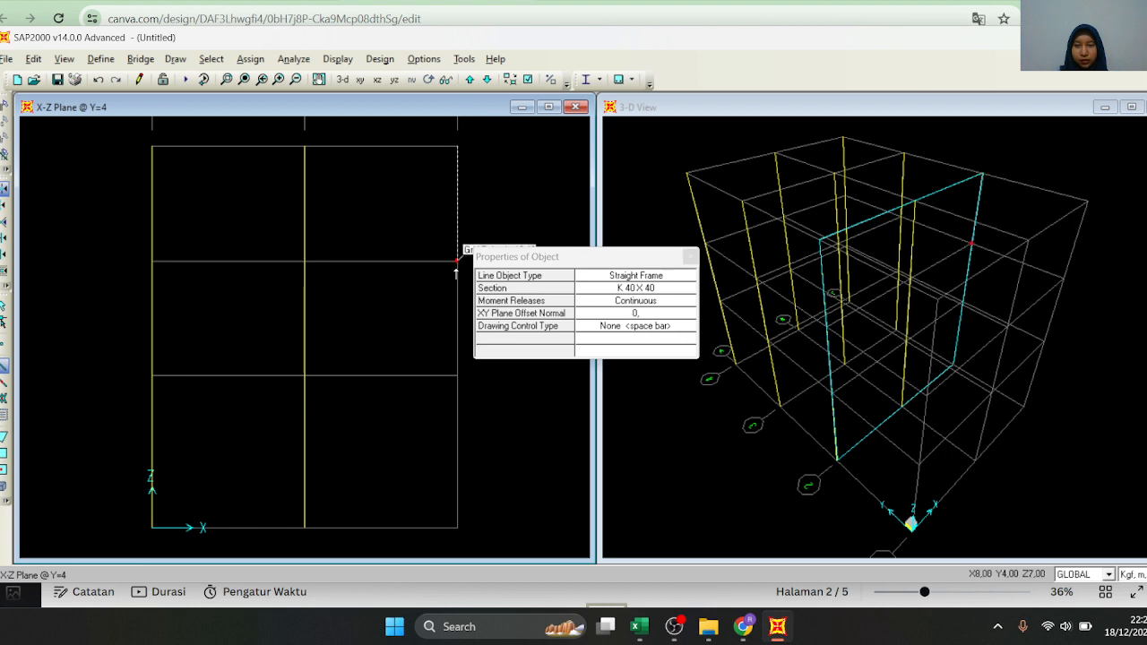
{"action": "left_click", "coordinate": [457, 374]}
{"action": "double_click", "coordinate": [458, 527]}
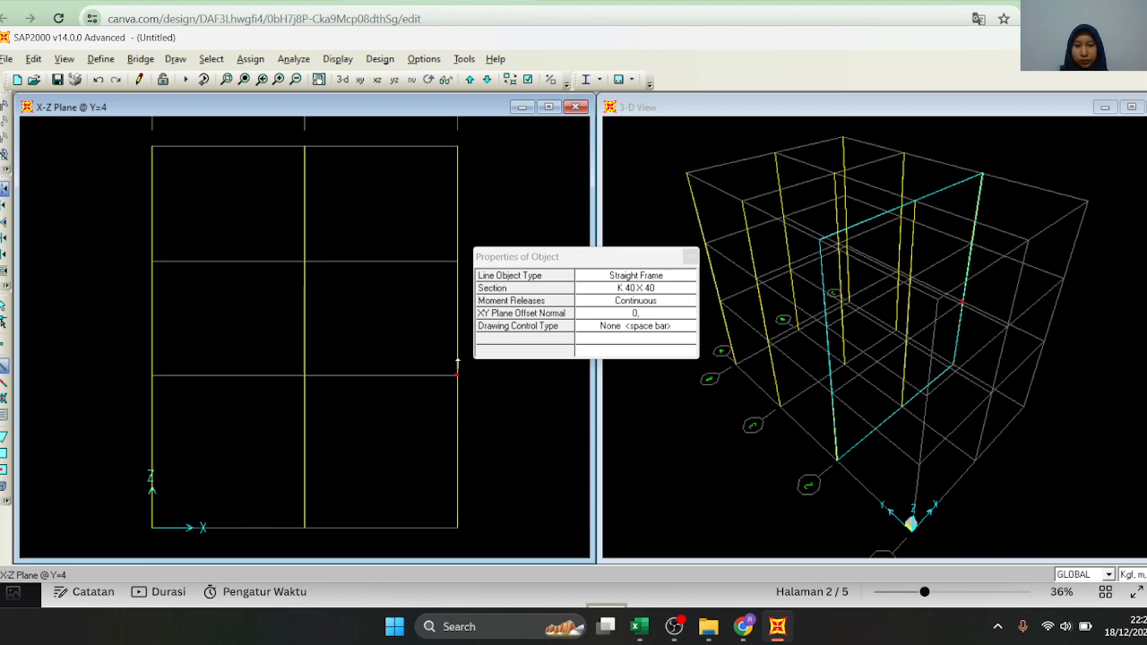
Switch to the X-Z elevation at Y=0 and draw the K 40 X 40 column along grid A from roof to base
{"action": "left_click", "coordinate": [487, 80]}
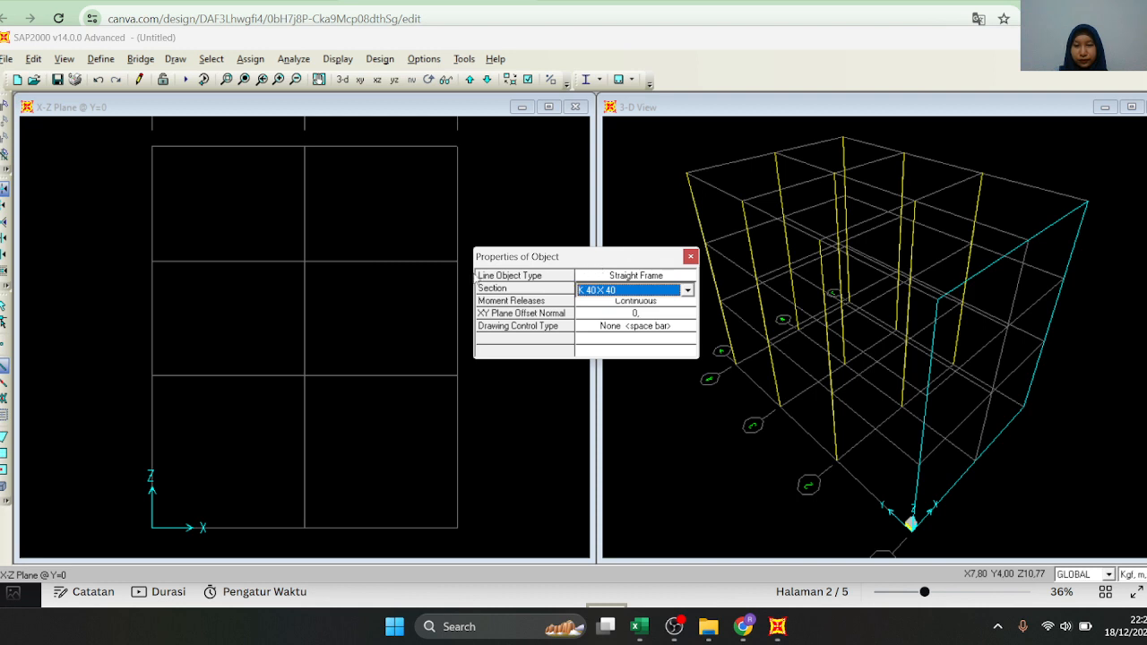
{"action": "left_click_drag", "start_coordinate": [517, 258], "coordinate": [539, 267]}
{"action": "left_click", "coordinate": [670, 299]}
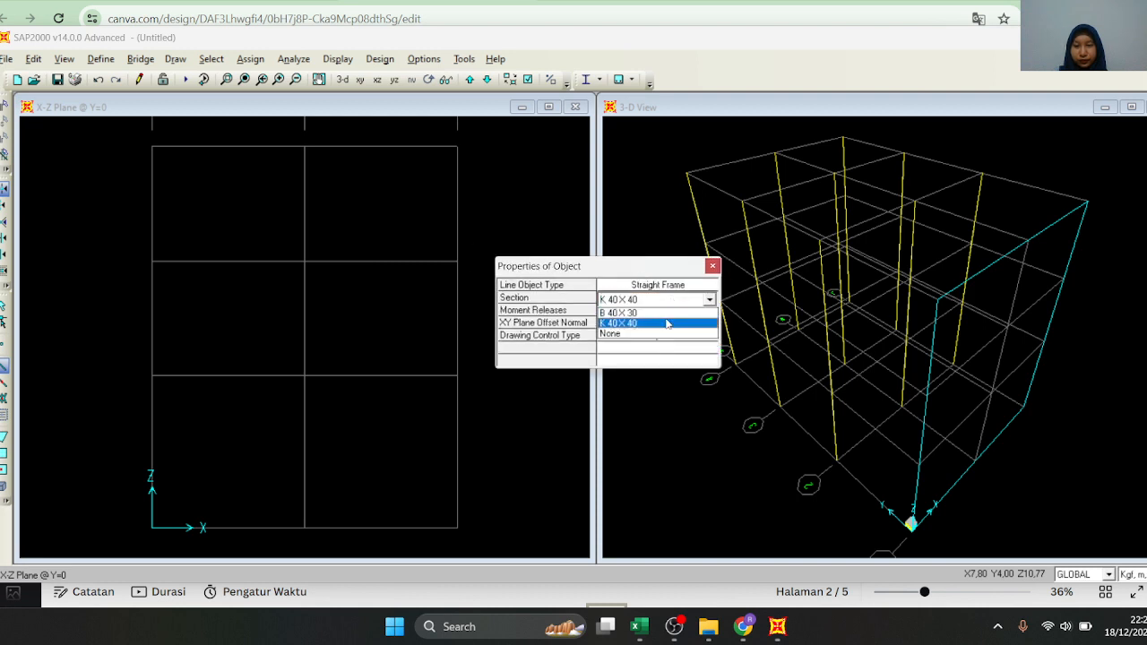
{"action": "left_click", "coordinate": [661, 323]}
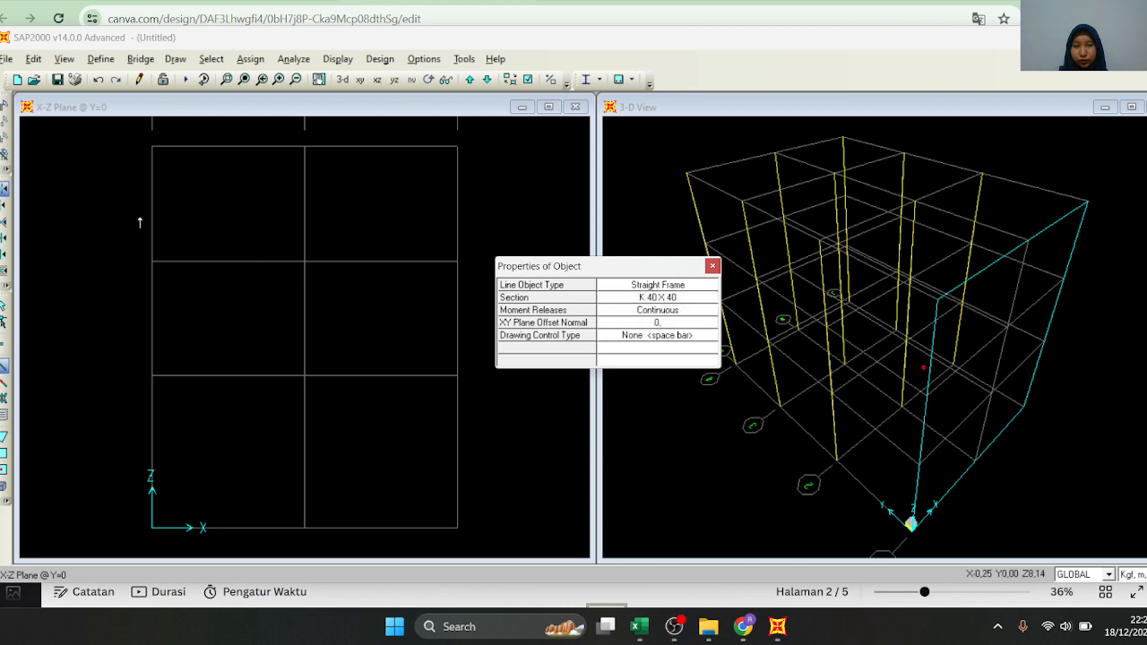
{"action": "left_click", "coordinate": [151, 147]}
{"action": "left_click", "coordinate": [151, 375]}
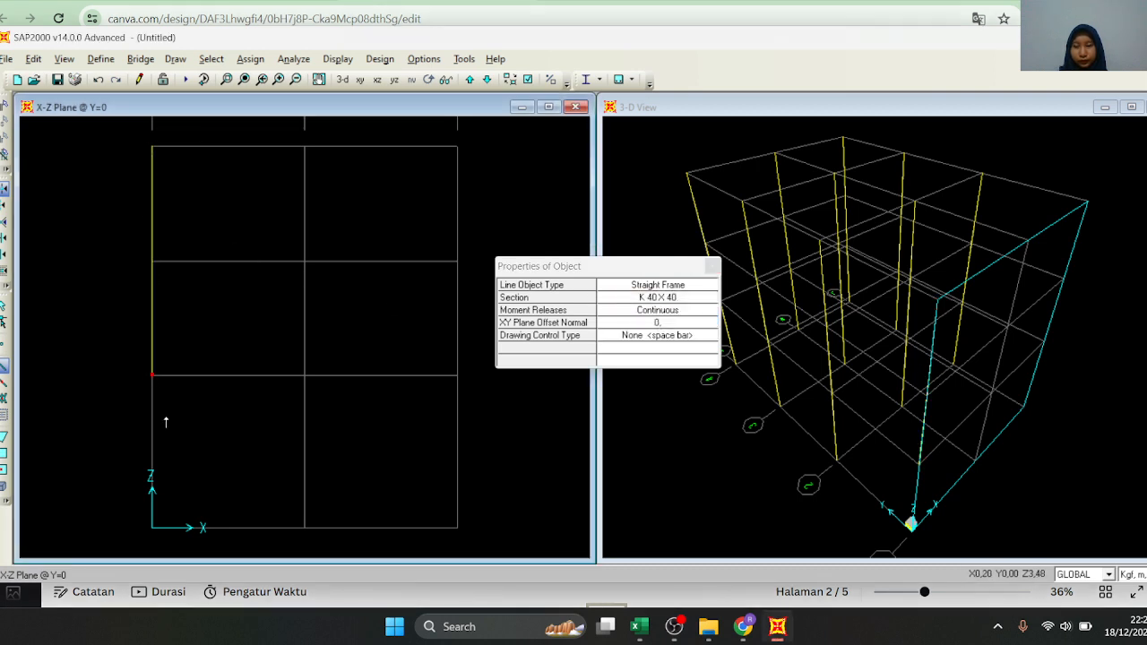
{"action": "double_click", "coordinate": [152, 528]}
Draw K 40 X 40 columns along grids B and C in the Y=0 elevation from roof to base and end the drawing
{"action": "left_click", "coordinate": [305, 147]}
{"action": "left_click", "coordinate": [305, 376]}
{"action": "double_click", "coordinate": [304, 528]}
{"action": "left_click", "coordinate": [458, 147]}
{"action": "left_click", "coordinate": [457, 376]}
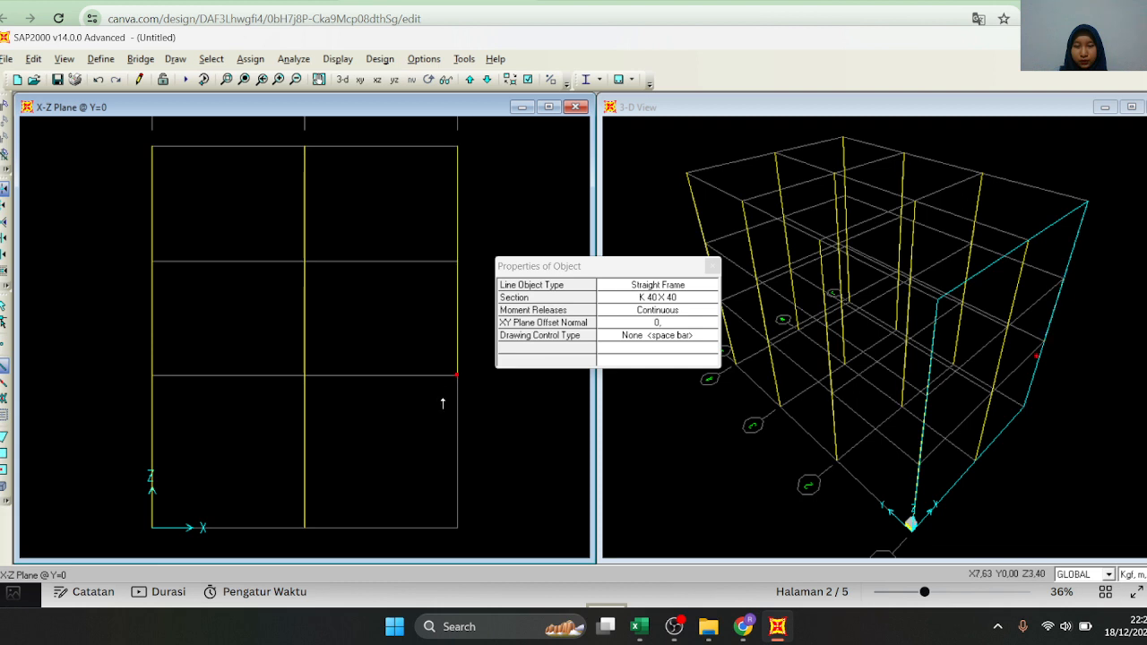
{"action": "left_click", "coordinate": [457, 528]}
{"action": "left_click", "coordinate": [529, 267]}
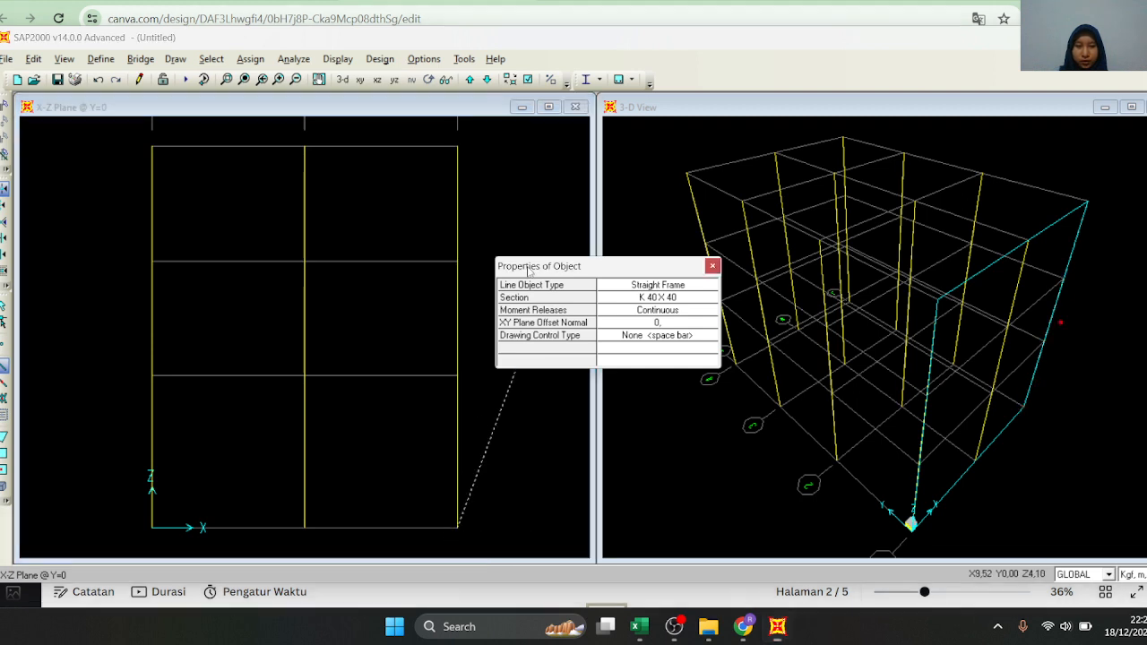
{"action": "right_click", "coordinate": [529, 268]}
{"action": "left_click", "coordinate": [676, 268]}
{"action": "right_click", "coordinate": [512, 441]}
{"action": "key", "text": "Escape"}
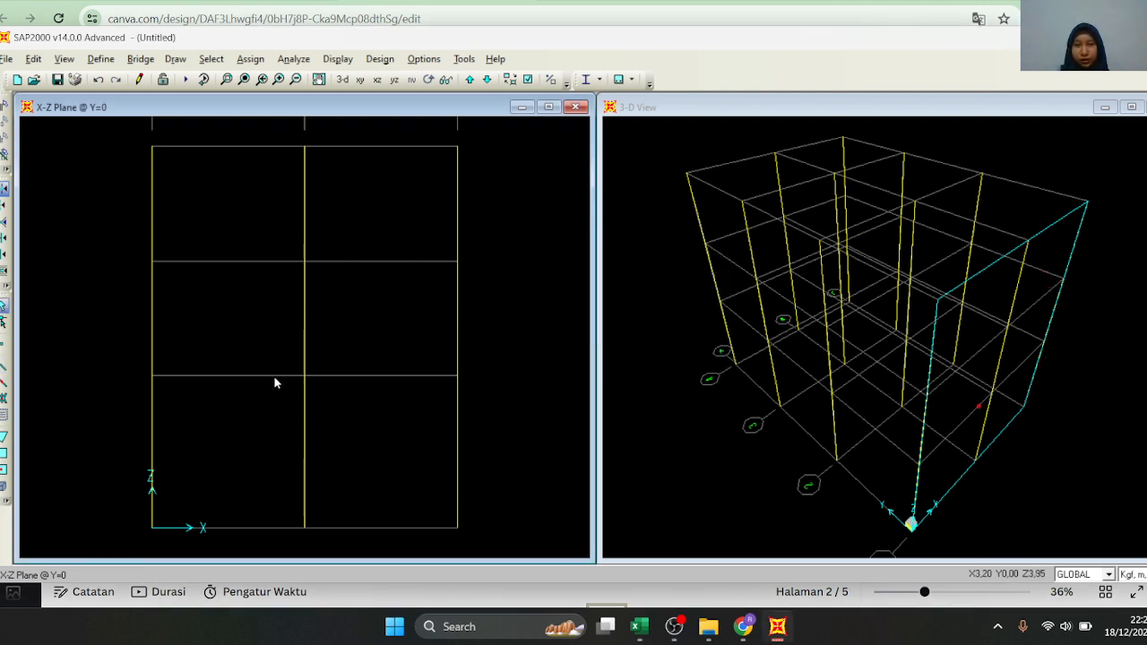
Set the frame section to B 40 X 30 and draw the beams across both bays at Z=10 in the Y=0 elevation
{"action": "left_click", "coordinate": [5, 367]}
{"action": "left_click", "coordinate": [685, 300]}
{"action": "left_click", "coordinate": [686, 303]}
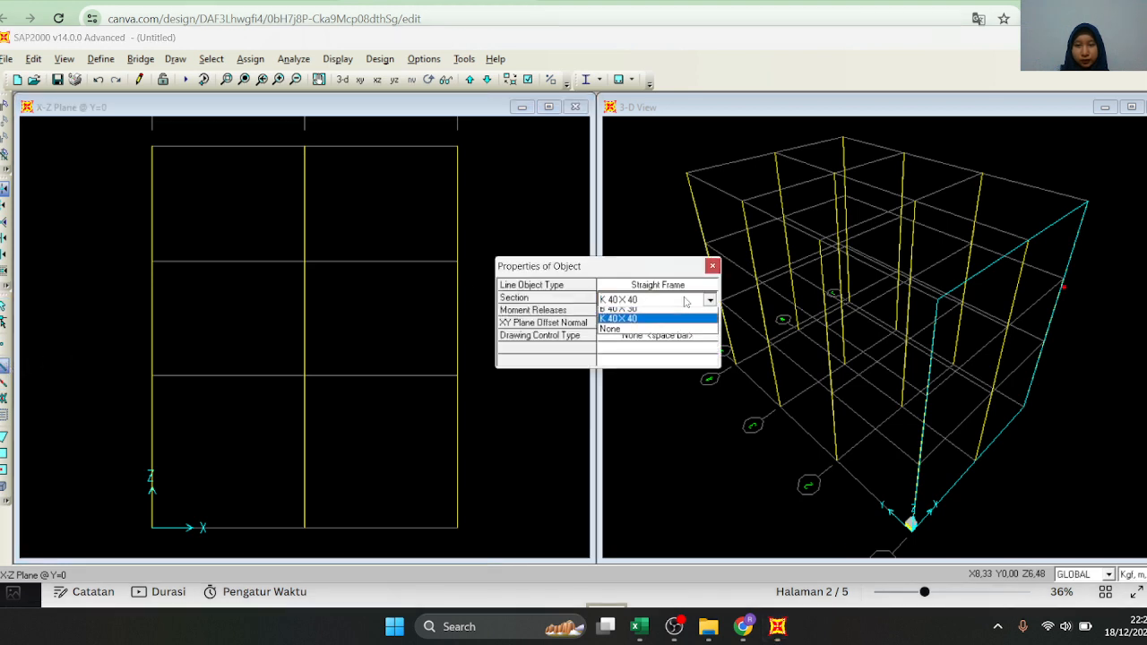
{"action": "left_click", "coordinate": [680, 313]}
{"action": "left_click", "coordinate": [153, 146]}
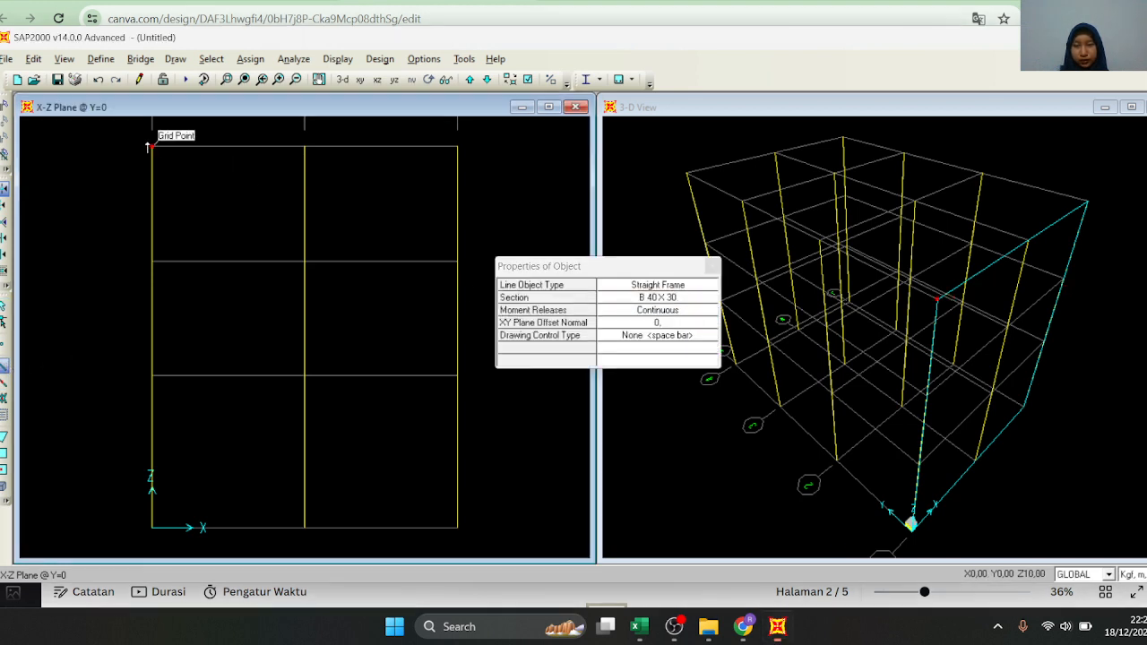
{"action": "left_click", "coordinate": [305, 146]}
{"action": "double_click", "coordinate": [451, 150]}
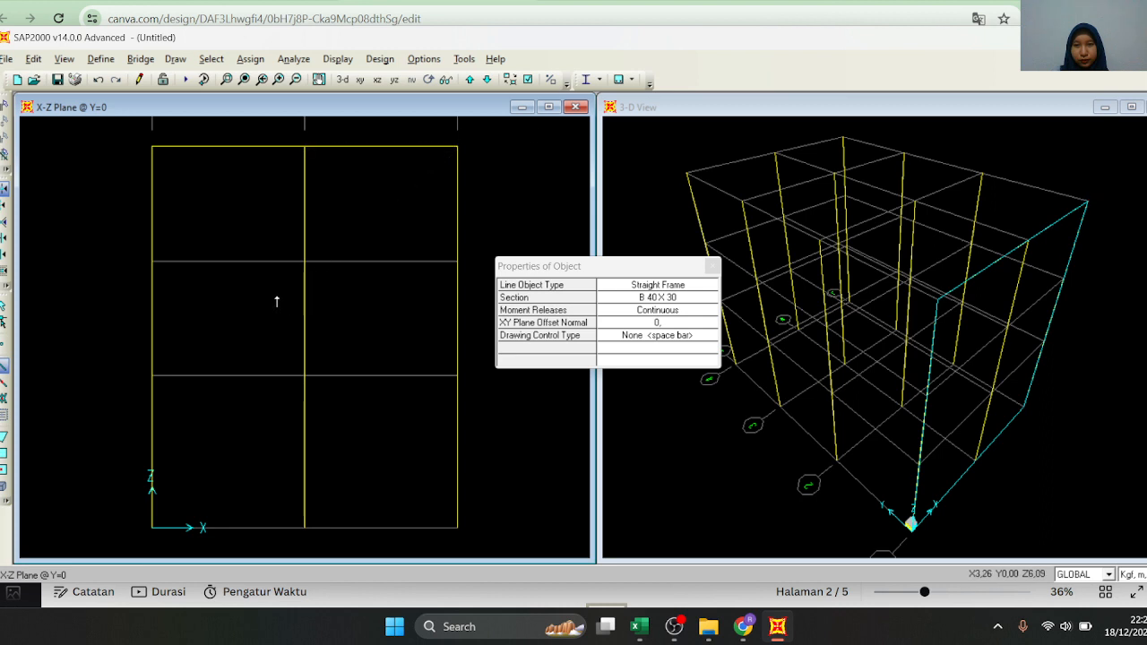
Draw B 40 X 30 beams across both bays at Z=7 and Z=4 in the Y=0 elevation
{"action": "left_click", "coordinate": [152, 260]}
{"action": "left_click", "coordinate": [305, 261]}
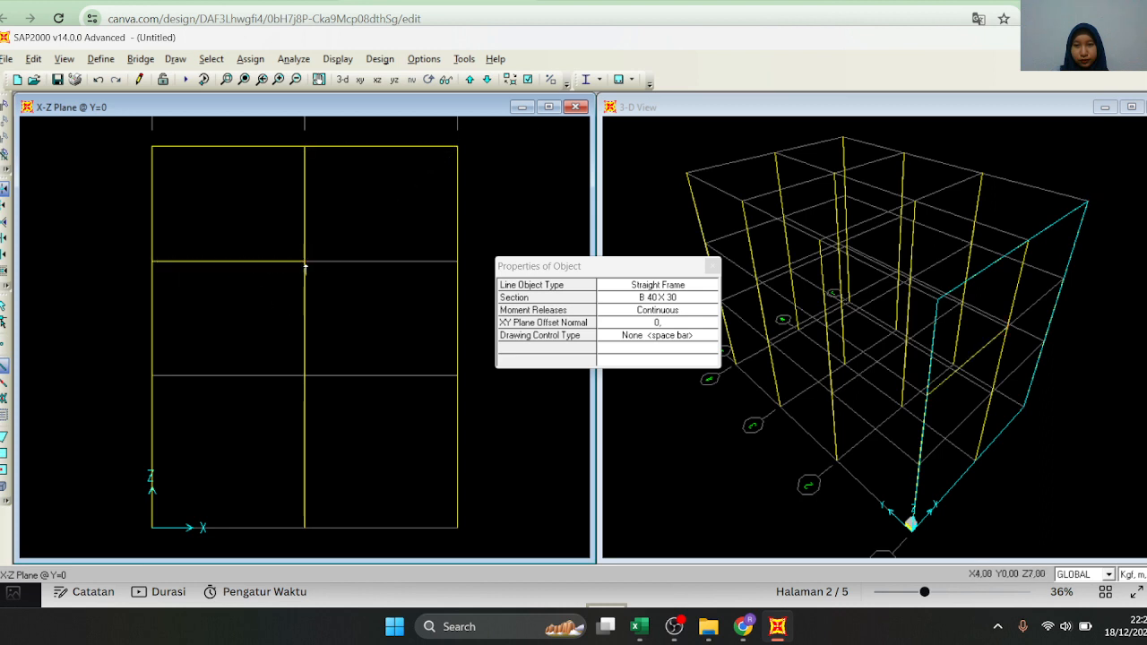
{"action": "double_click", "coordinate": [457, 261]}
{"action": "left_click", "coordinate": [152, 376]}
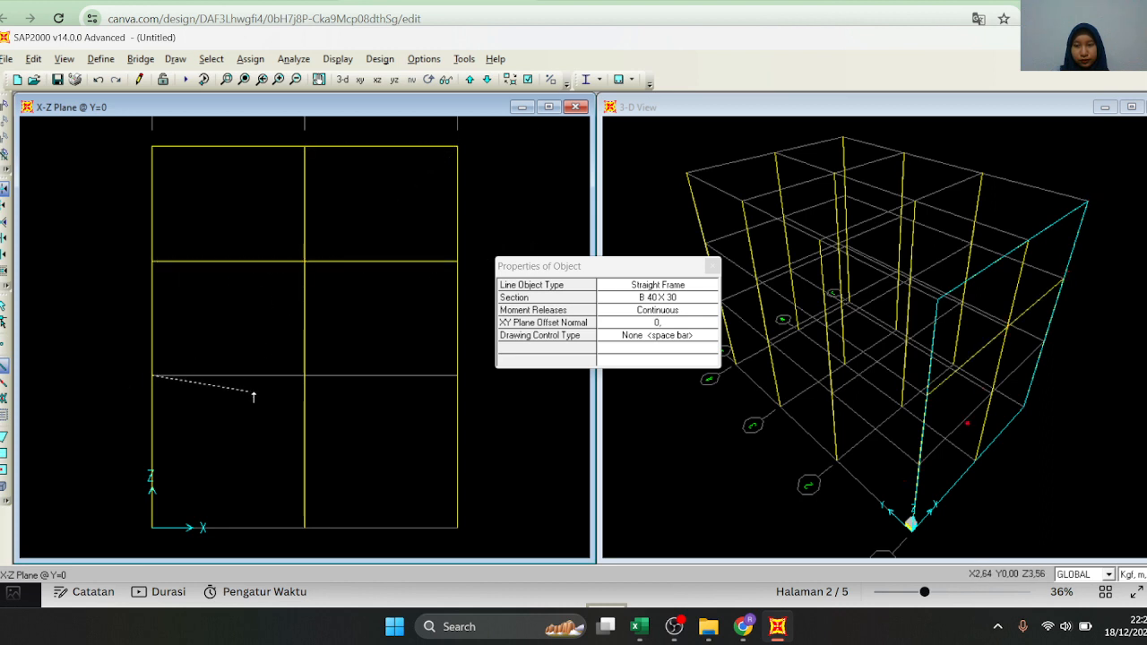
{"action": "left_click", "coordinate": [305, 376]}
{"action": "double_click", "coordinate": [457, 376]}
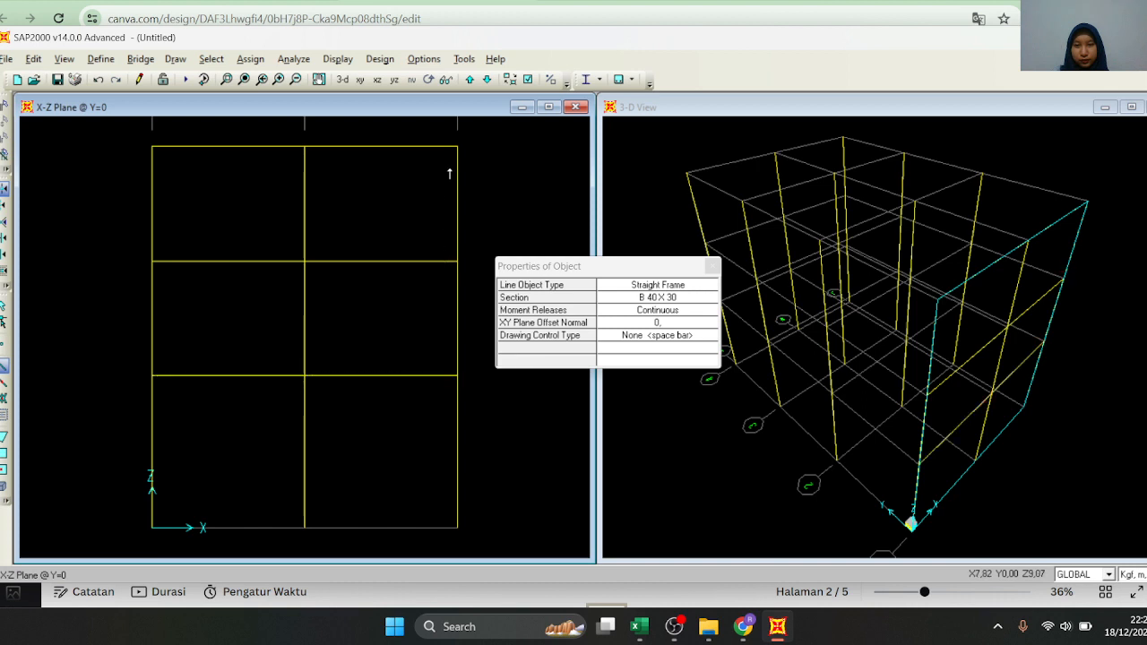
Switch to the X-Z elevation at Y=4 and draw the B 40 X 30 beams across both bays at Z=10
{"action": "left_click", "coordinate": [469, 79]}
{"action": "left_click", "coordinate": [153, 147]}
{"action": "left_click", "coordinate": [305, 146]}
{"action": "double_click", "coordinate": [458, 146]}
Draw B 40 X 30 beams across both bays at Z=7 and Z=4 in the Y=4 elevation
{"action": "left_click", "coordinate": [153, 261]}
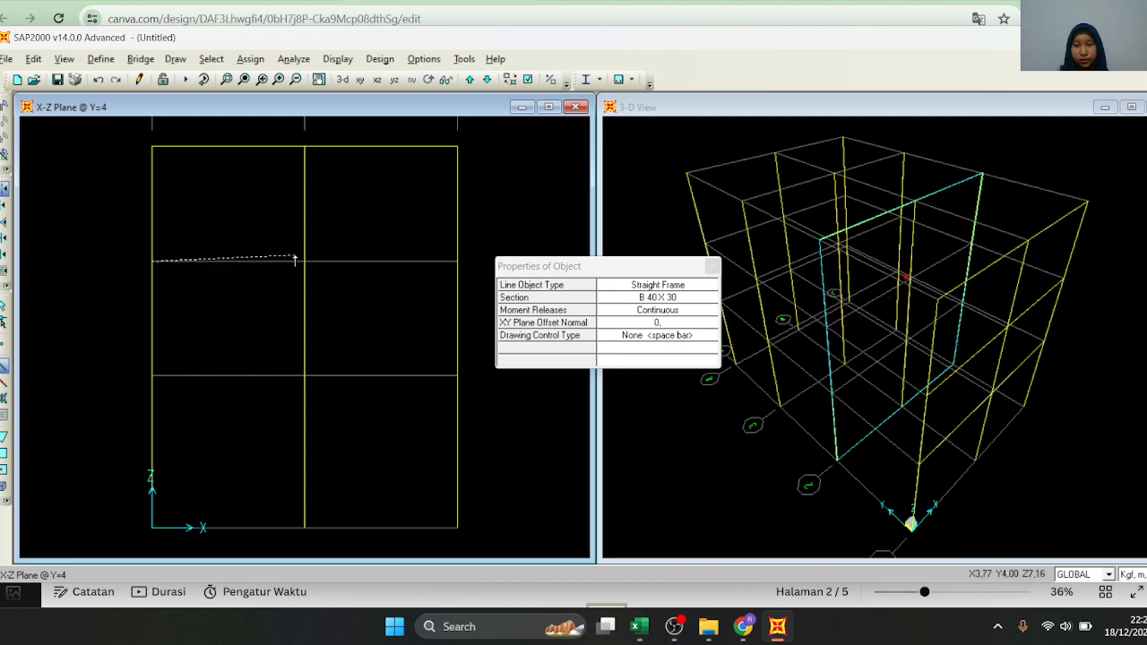
{"action": "left_click", "coordinate": [305, 261]}
{"action": "double_click", "coordinate": [458, 261]}
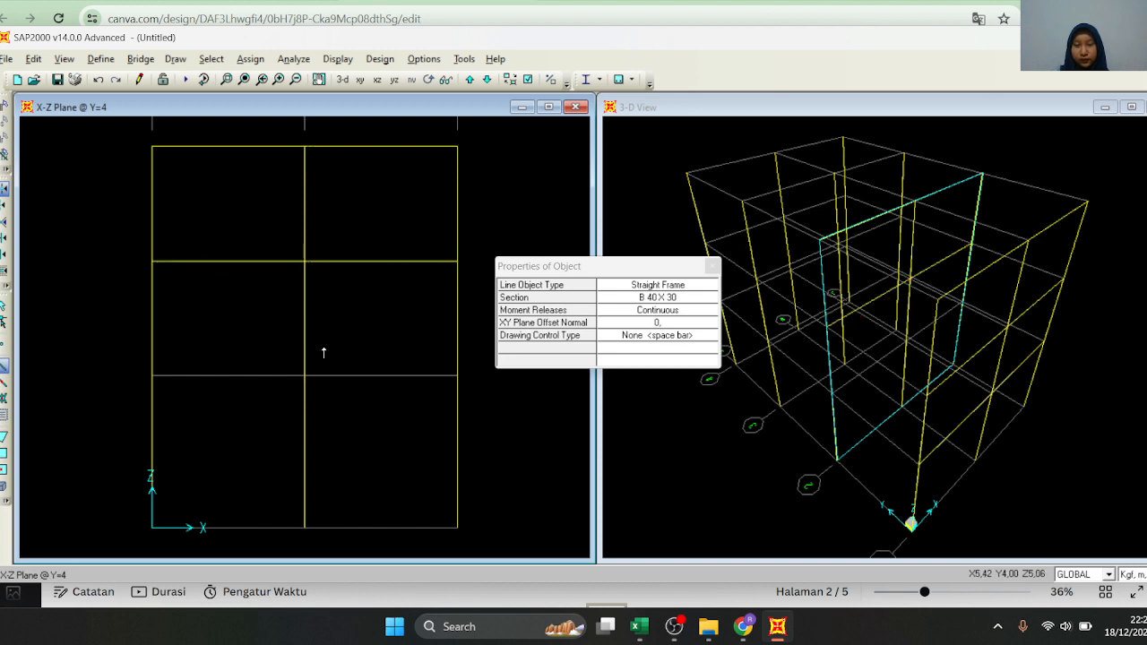
{"action": "left_click", "coordinate": [153, 376]}
{"action": "left_click", "coordinate": [304, 375]}
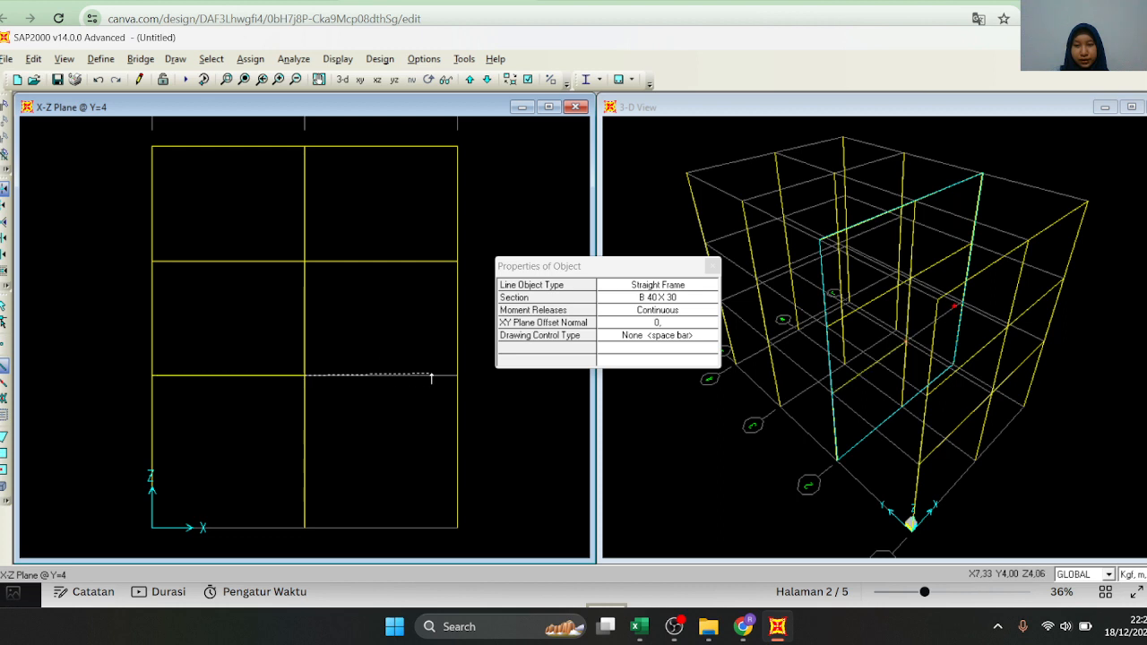
{"action": "double_click", "coordinate": [457, 375]}
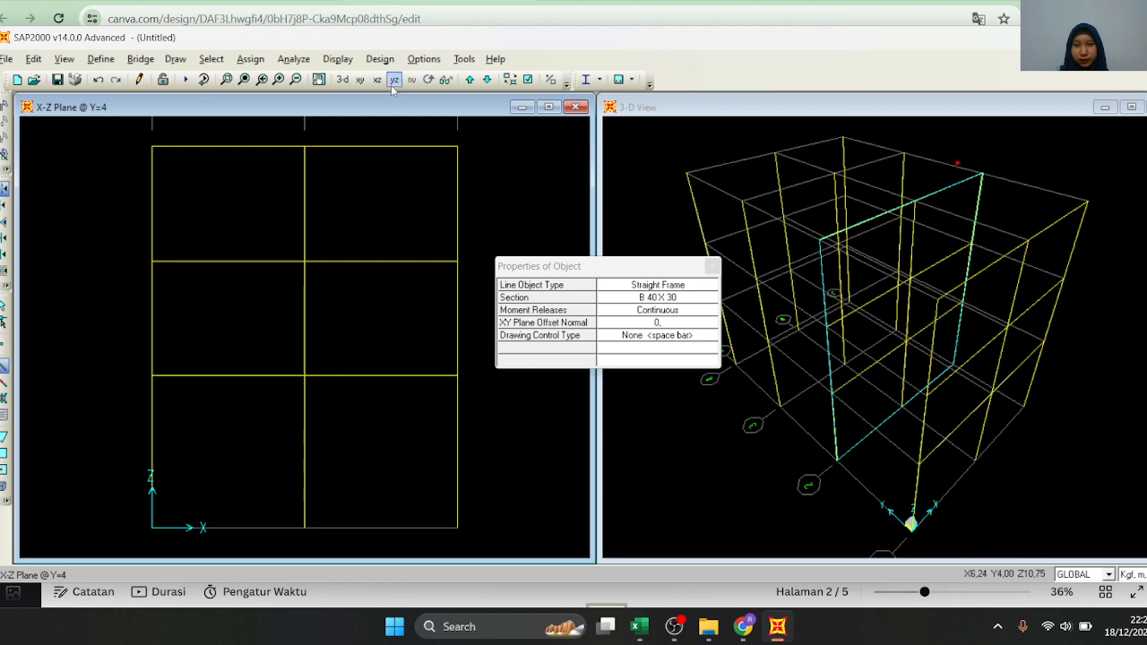
Switch to the X-Z elevation at Y=8 and draw the B 40 X 30 beams from grid A to grid C at Z=10
{"action": "left_click", "coordinate": [470, 78]}
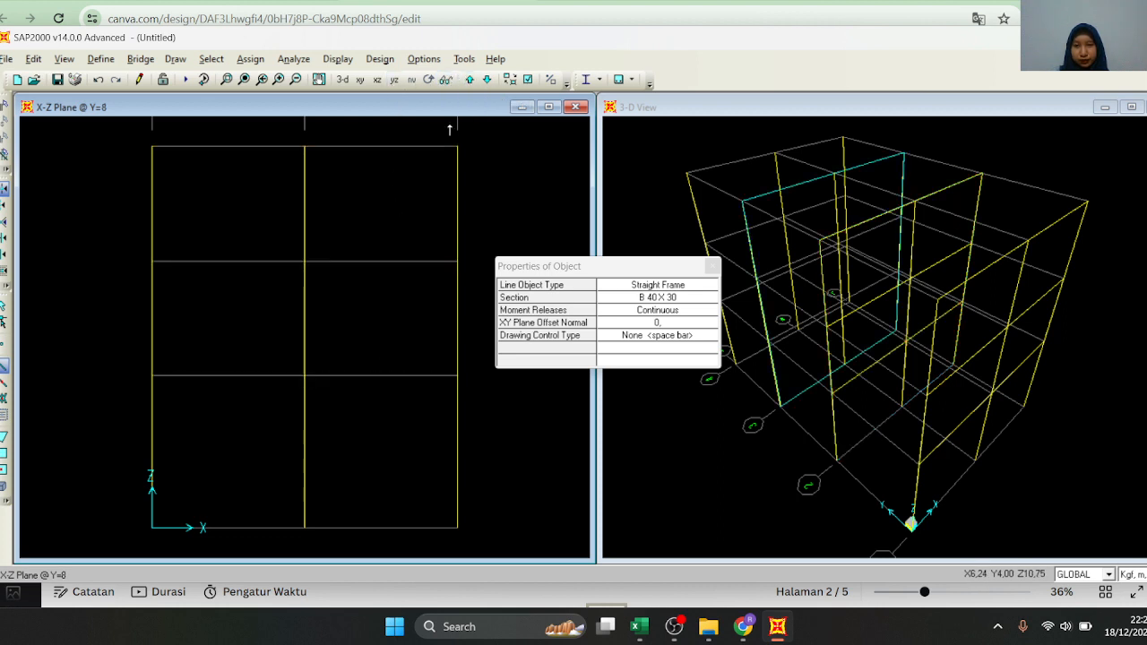
{"action": "left_click", "coordinate": [152, 146]}
{"action": "double_click", "coordinate": [457, 146]}
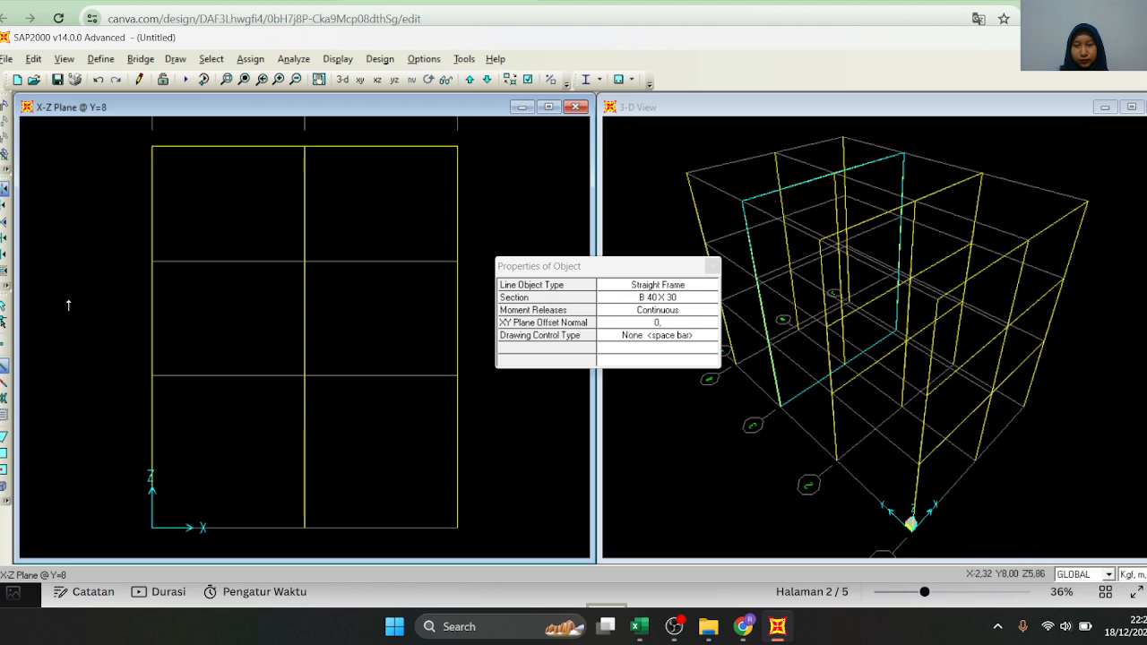
Draw B 40 X 30 beams across both bays at Z=7 and Z=4 in the Y=8 elevation
{"action": "left_click", "coordinate": [152, 261]}
{"action": "left_click", "coordinate": [308, 262]}
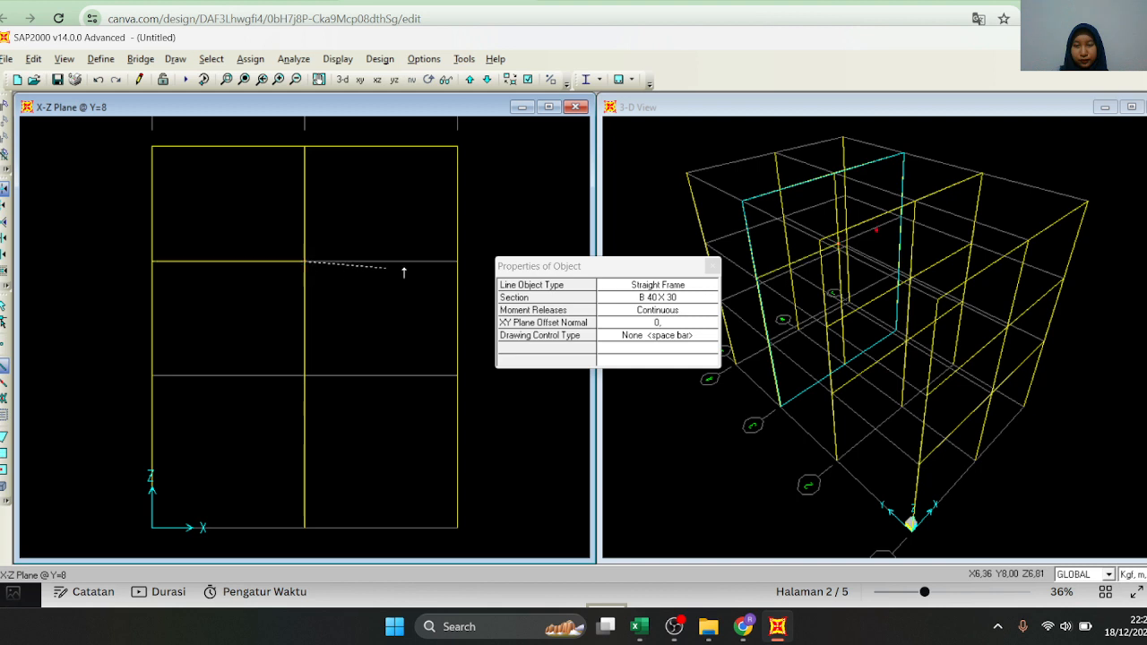
{"action": "left_click", "coordinate": [453, 265]}
{"action": "left_click", "coordinate": [152, 376]}
{"action": "left_click", "coordinate": [305, 376]}
{"action": "left_click", "coordinate": [457, 376]}
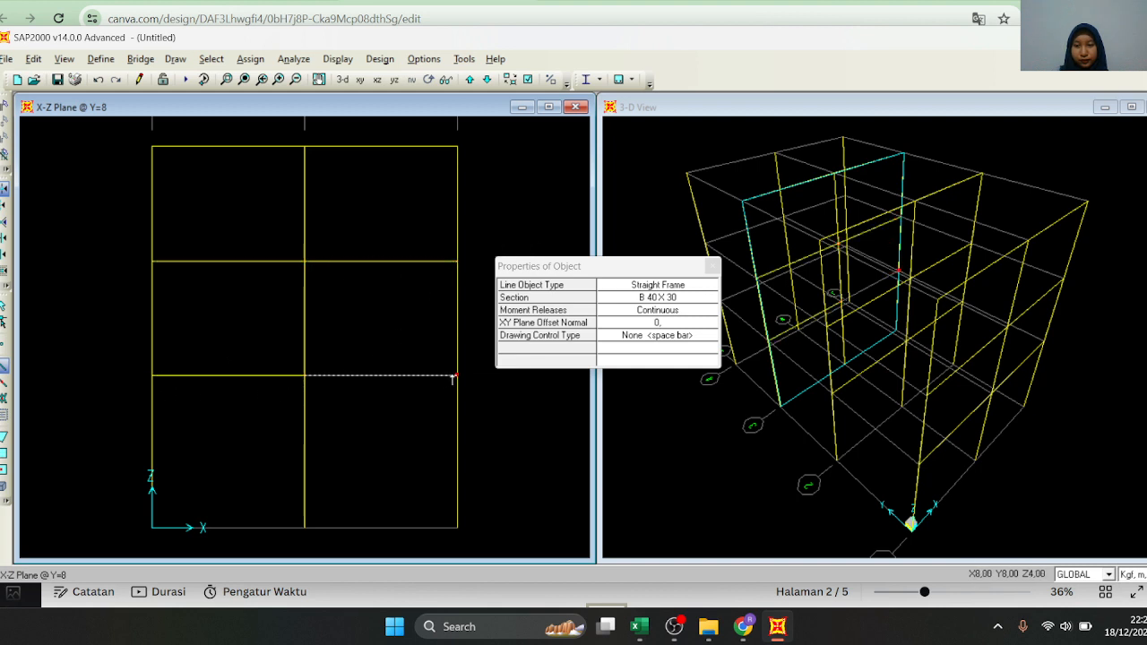
Switch to the X-Z elevation at Y=12 and draw the B 40 X 30 beams across both bays at Z=10
{"action": "left_click", "coordinate": [470, 79]}
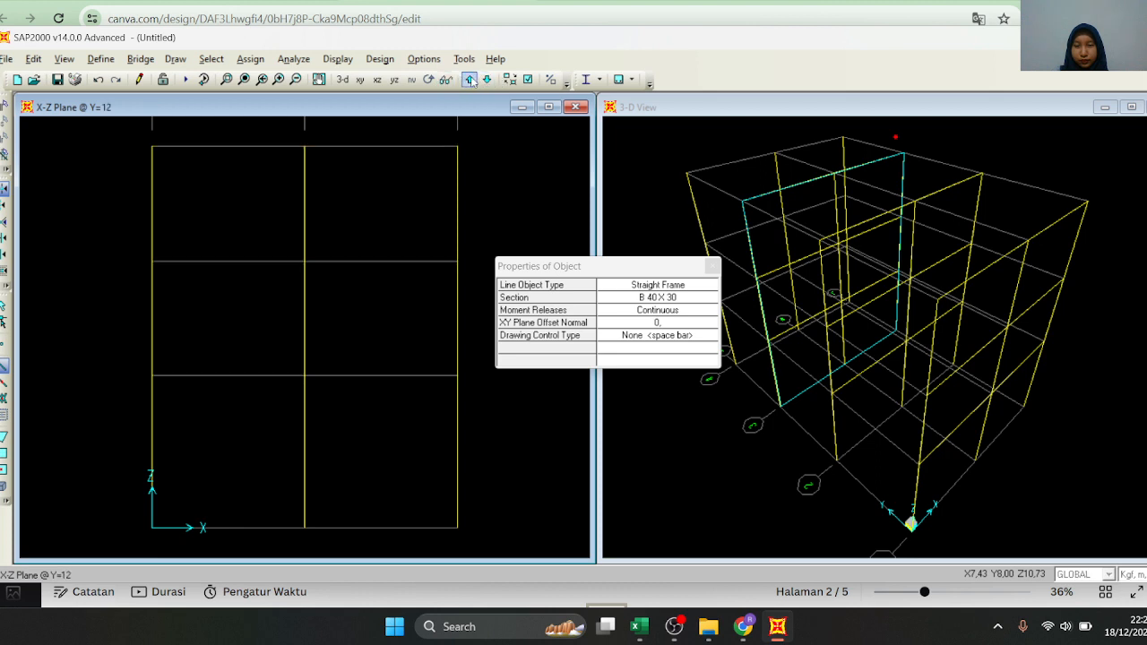
{"action": "left_click", "coordinate": [152, 146]}
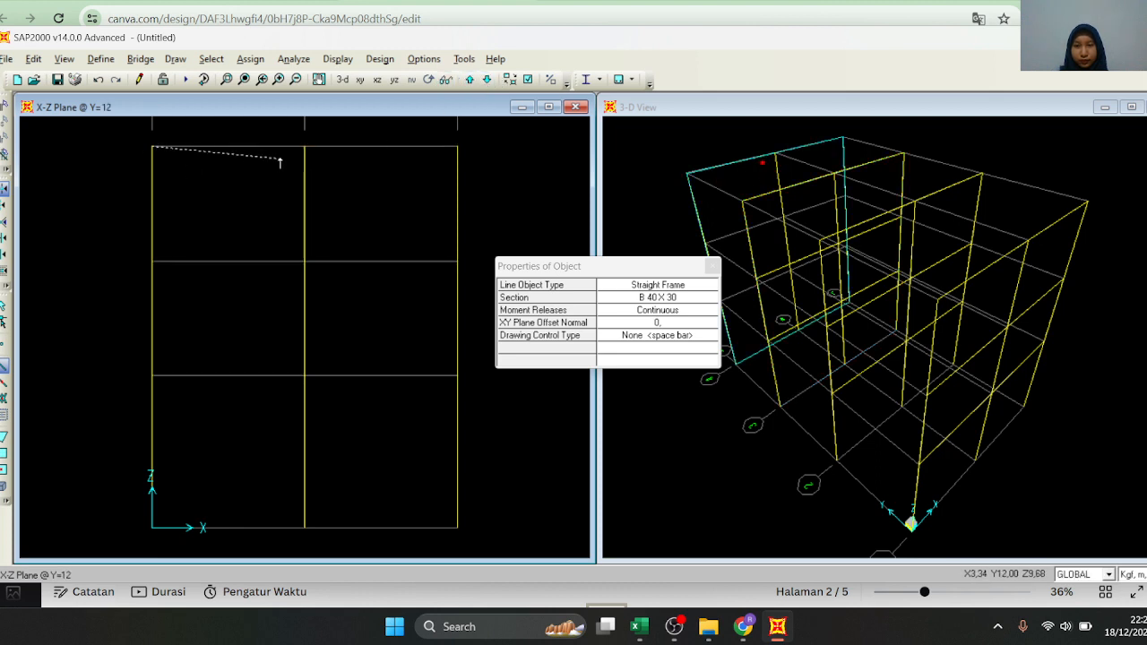
{"action": "left_click", "coordinate": [305, 146]}
{"action": "left_click", "coordinate": [456, 147]}
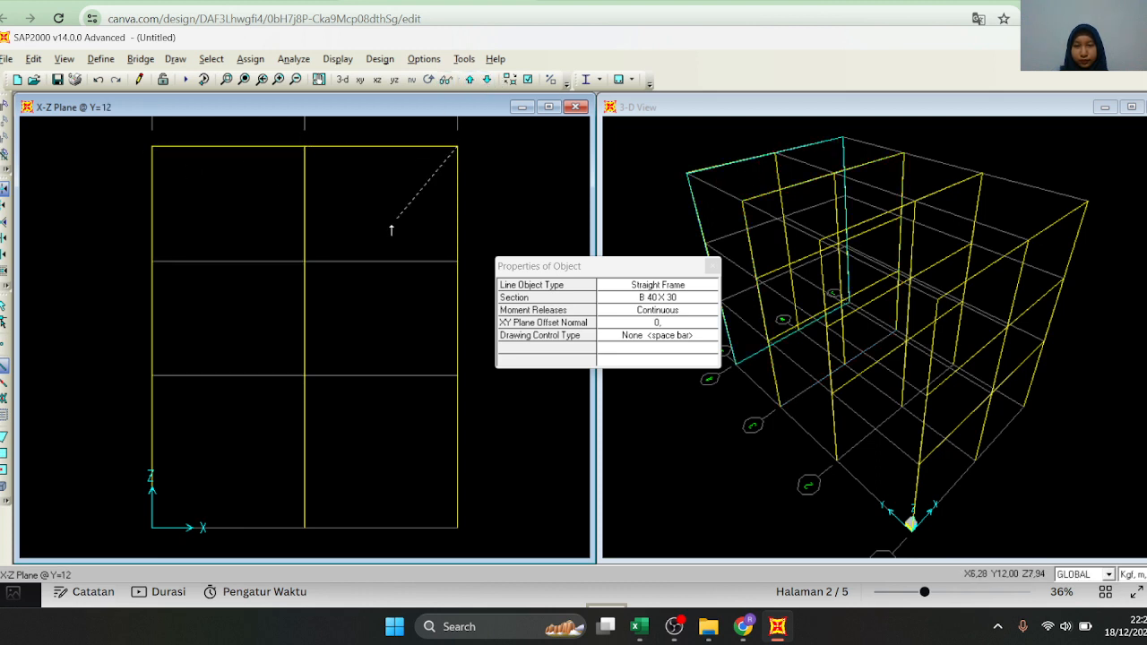
Draw B 40 X 30 beams across both bays at Z=7 and Z=4 in the Y=12 elevation
{"action": "left_click", "coordinate": [152, 261]}
{"action": "left_click", "coordinate": [305, 261]}
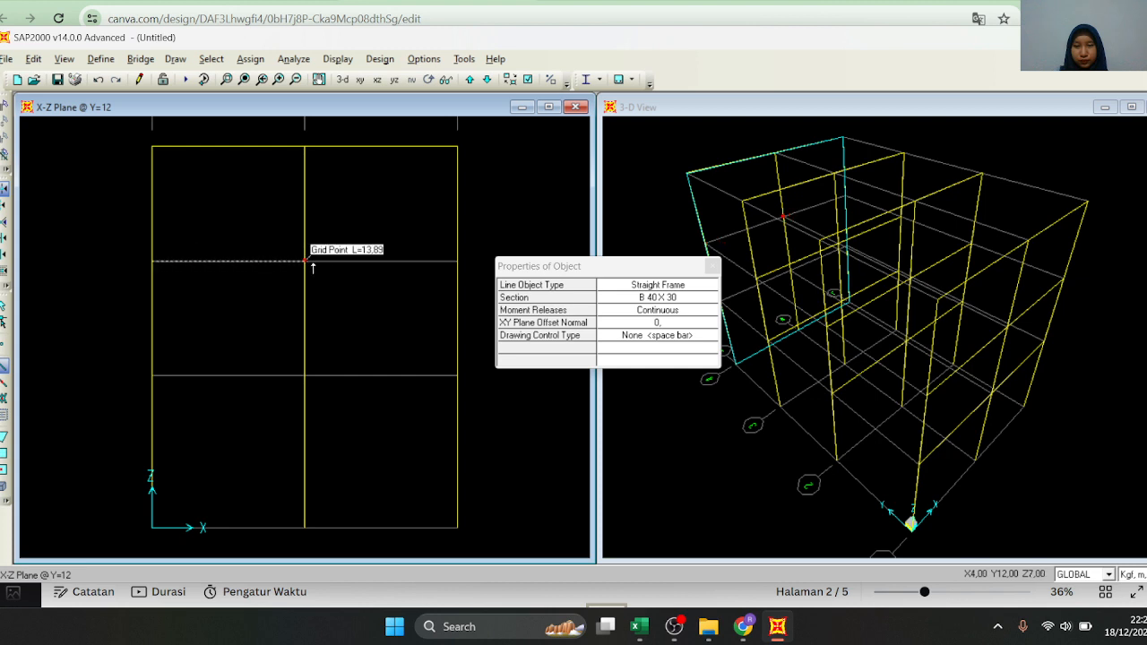
{"action": "double_click", "coordinate": [457, 261]}
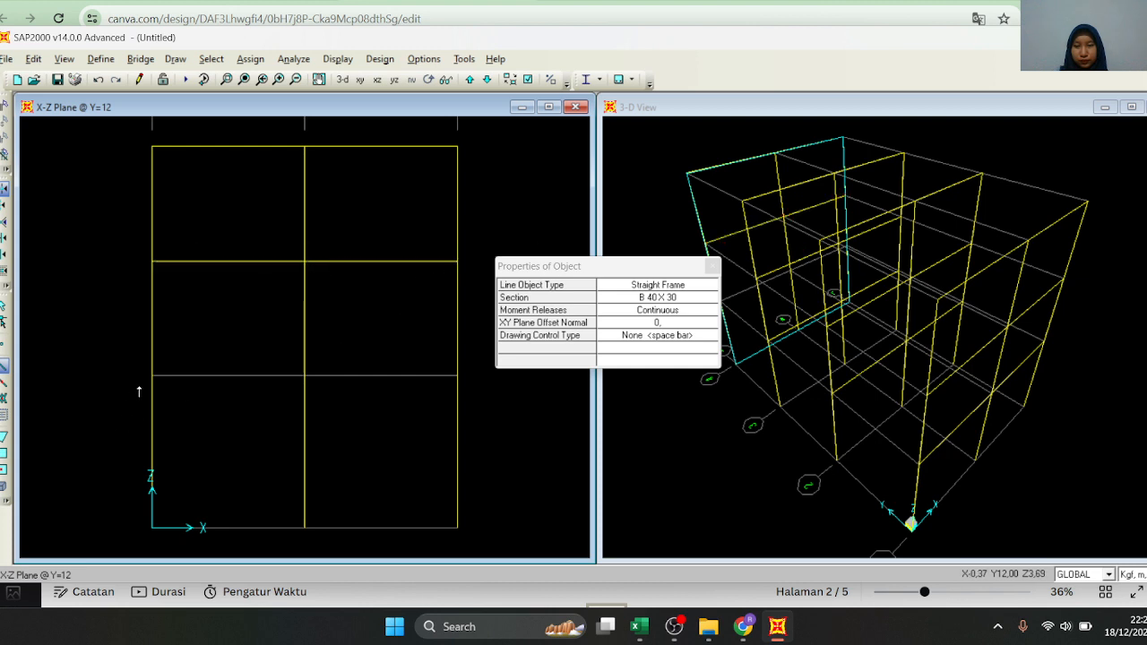
{"action": "left_click", "coordinate": [152, 376]}
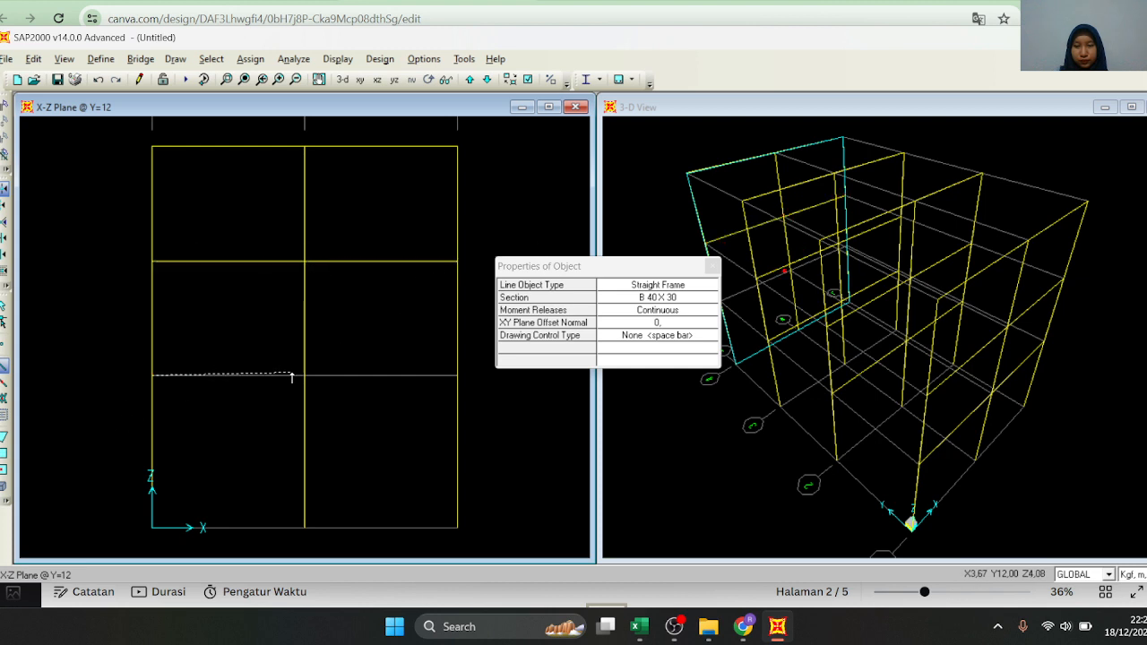
{"action": "double_click", "coordinate": [454, 378]}
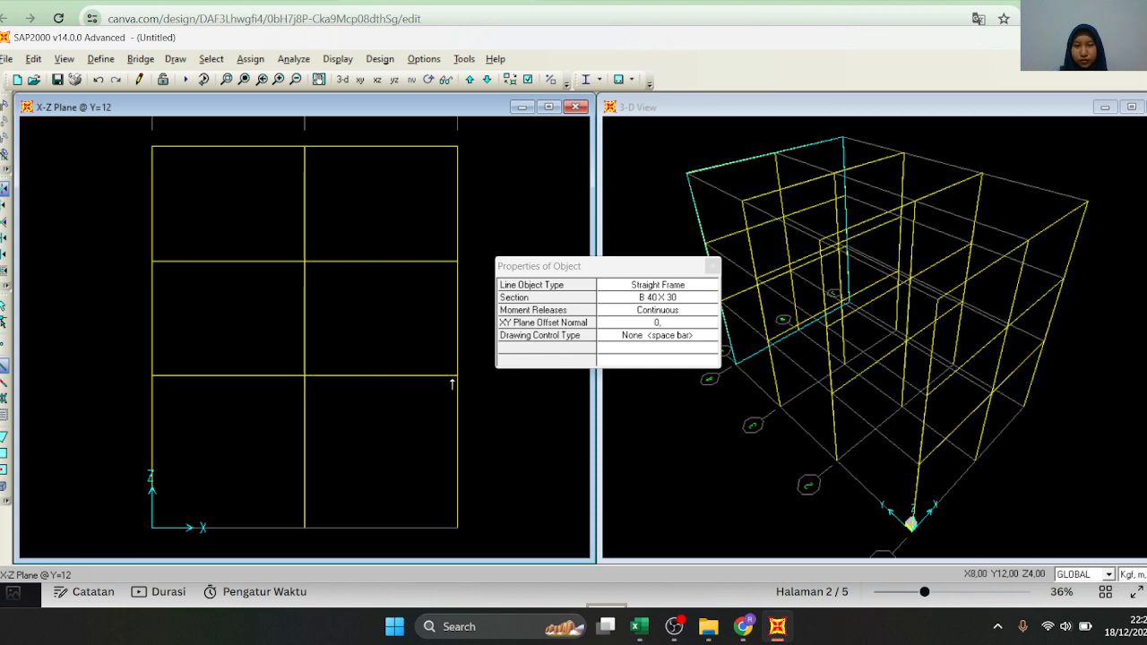
Switch to the Y-Z elevation at X=8 and draw the B 40 X 30 beams across the three bays at Z=10
{"action": "left_click", "coordinate": [392, 82]}
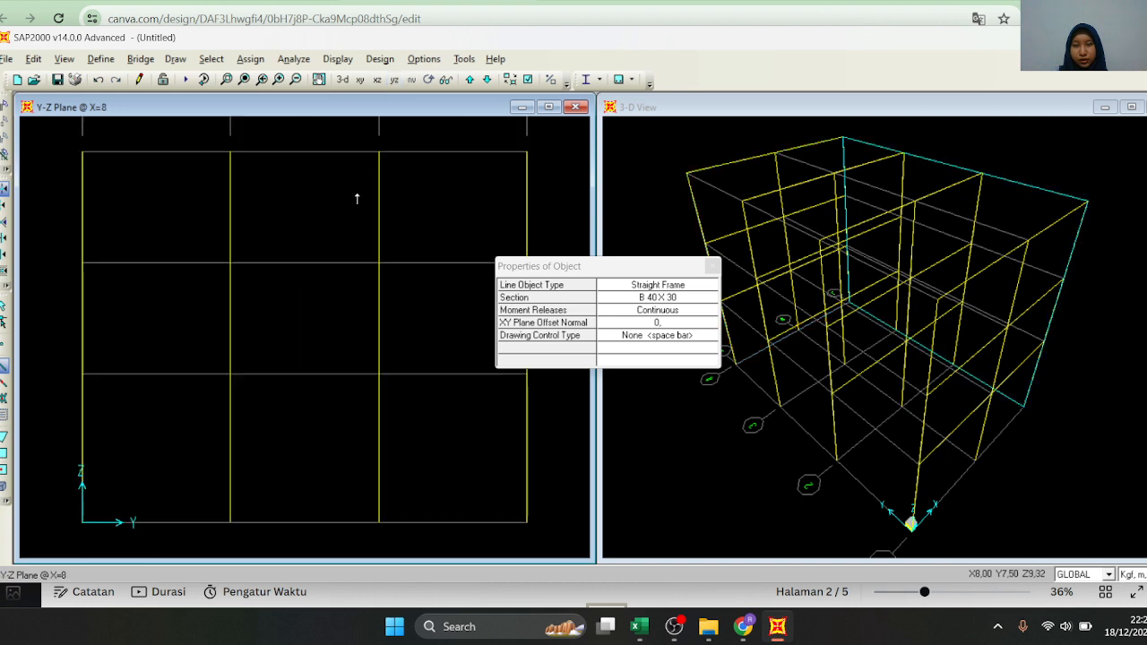
{"action": "scroll", "coordinate": [249, 290], "scroll_direction": "down", "scroll_amount": 1}
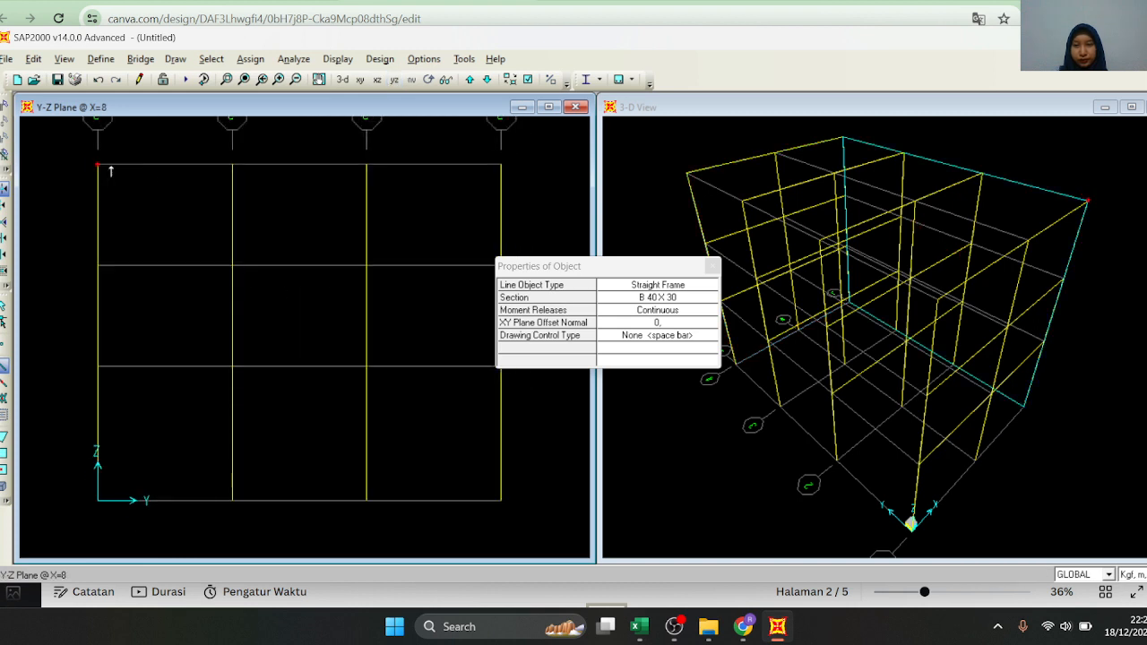
{"action": "left_click", "coordinate": [232, 164]}
{"action": "left_click", "coordinate": [369, 164]}
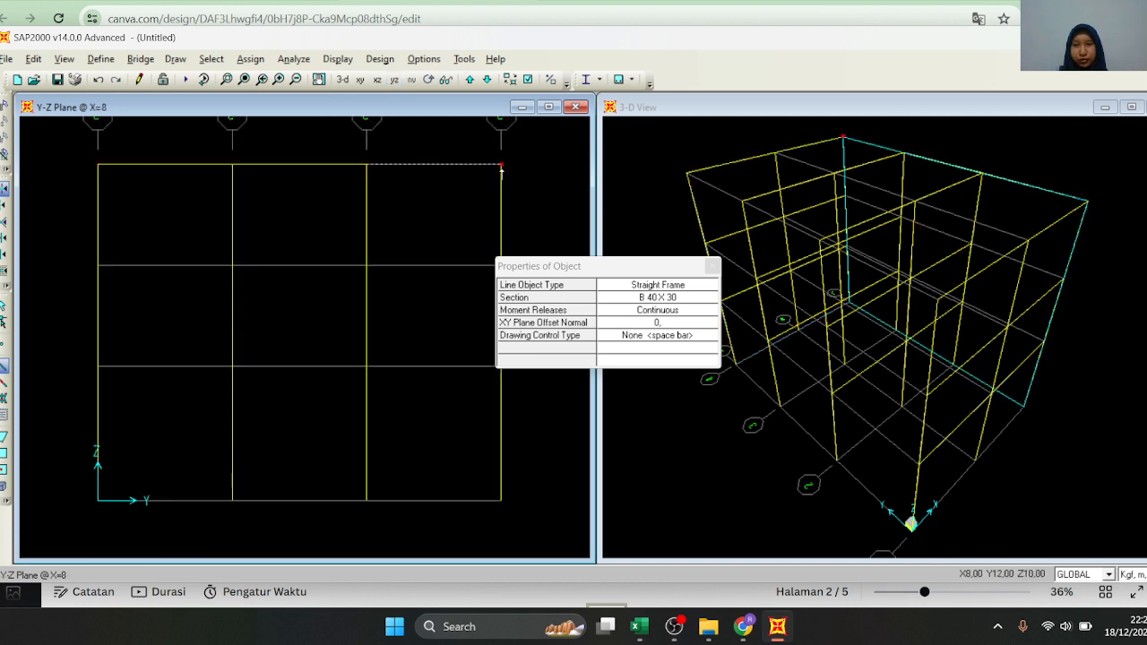
Draw B 40 X 30 beams across the three bays at Z=7 and Z=4 in the X=8 elevation
{"action": "left_click", "coordinate": [97, 265]}
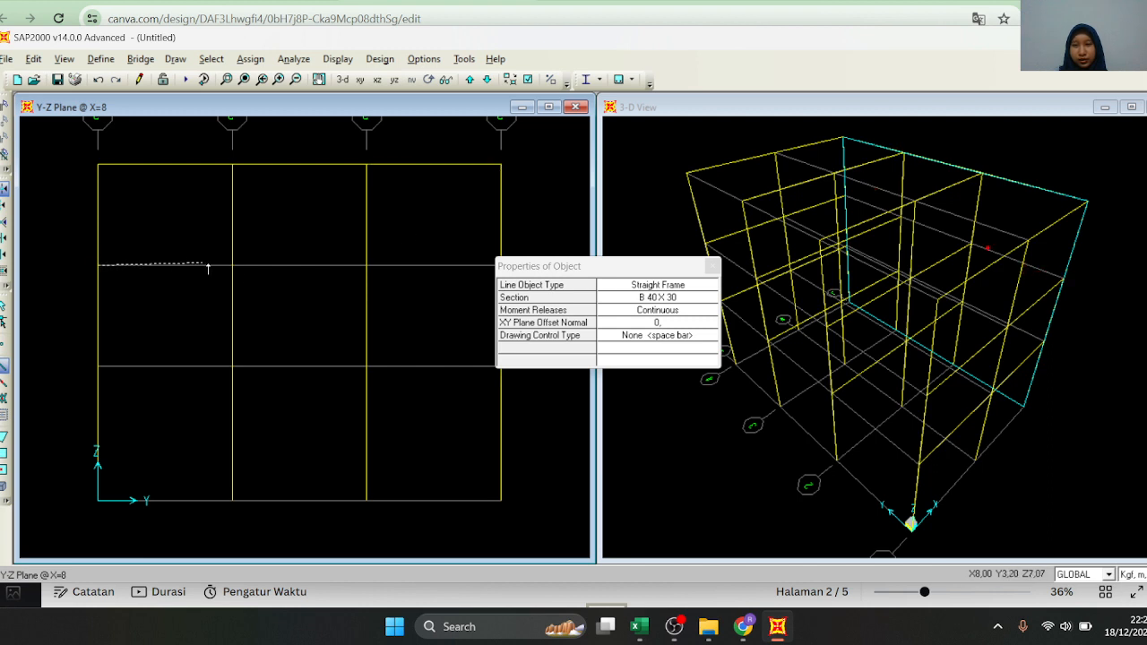
{"action": "left_click", "coordinate": [232, 265]}
{"action": "left_click", "coordinate": [367, 265]}
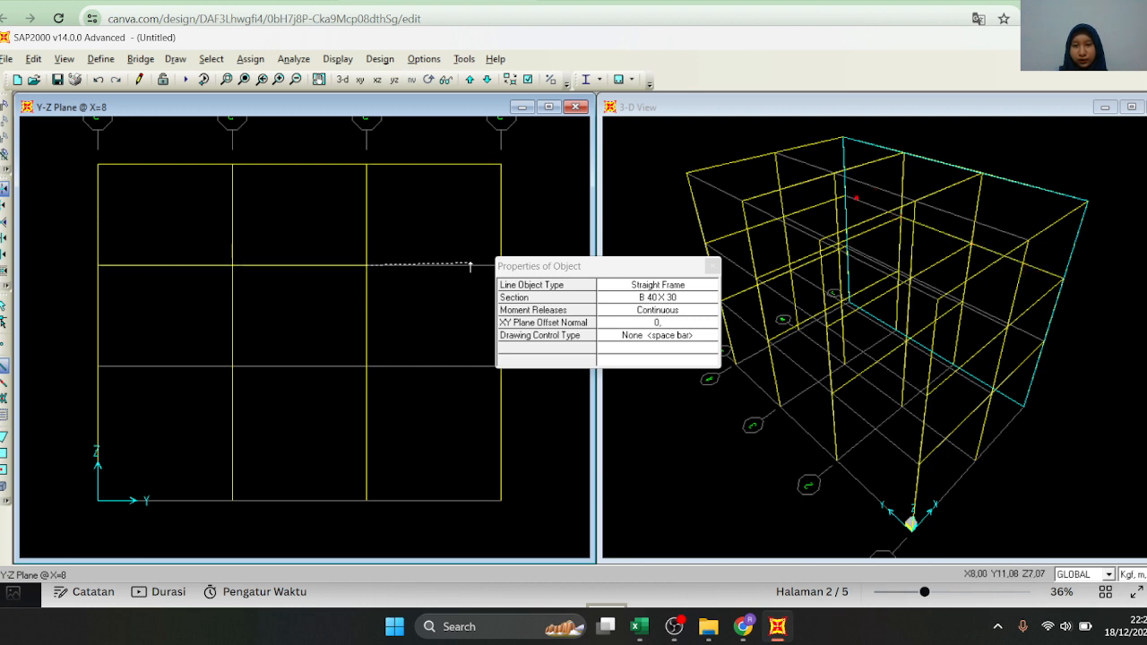
{"action": "left_click", "coordinate": [489, 263]}
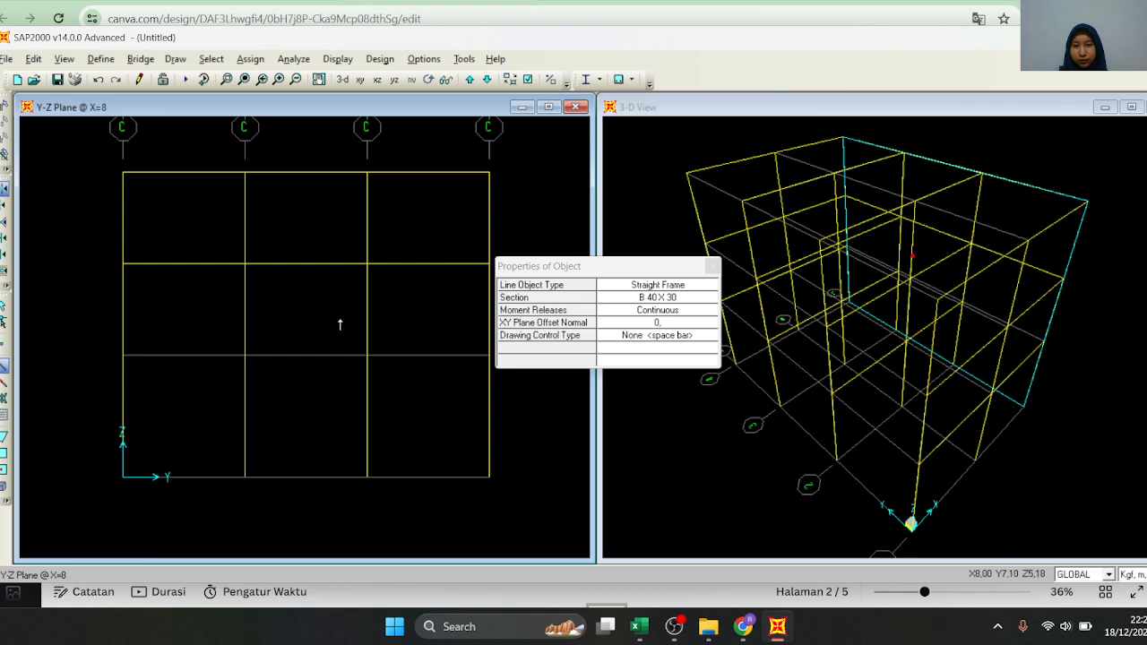
{"action": "left_click", "coordinate": [123, 355]}
{"action": "left_click", "coordinate": [245, 355]}
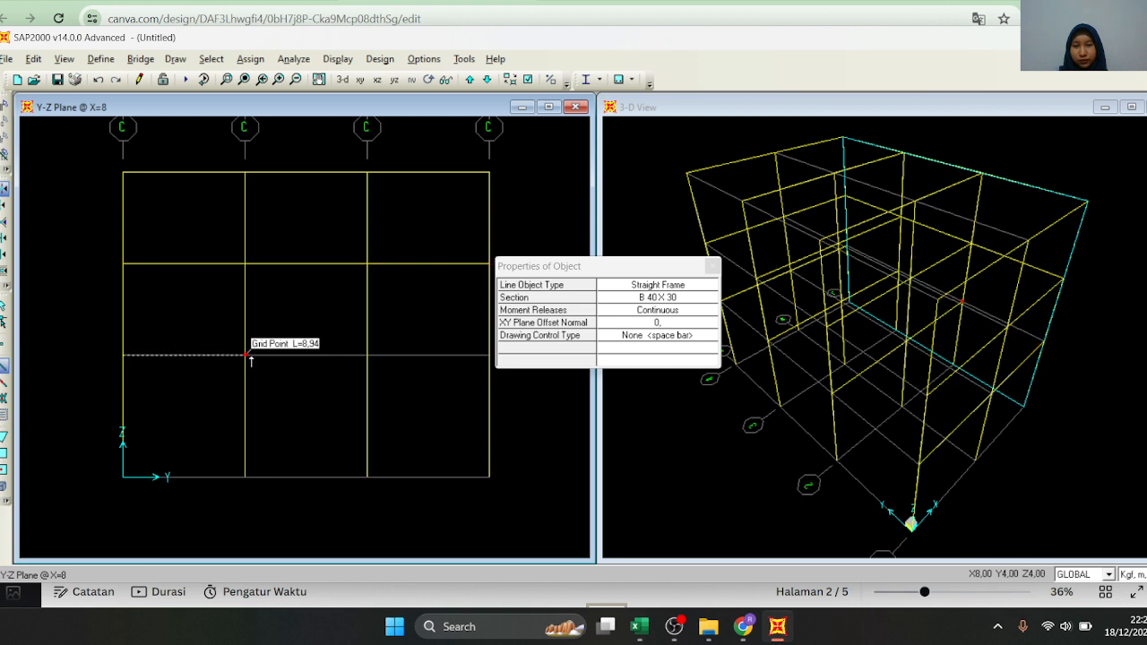
{"action": "left_click", "coordinate": [367, 355]}
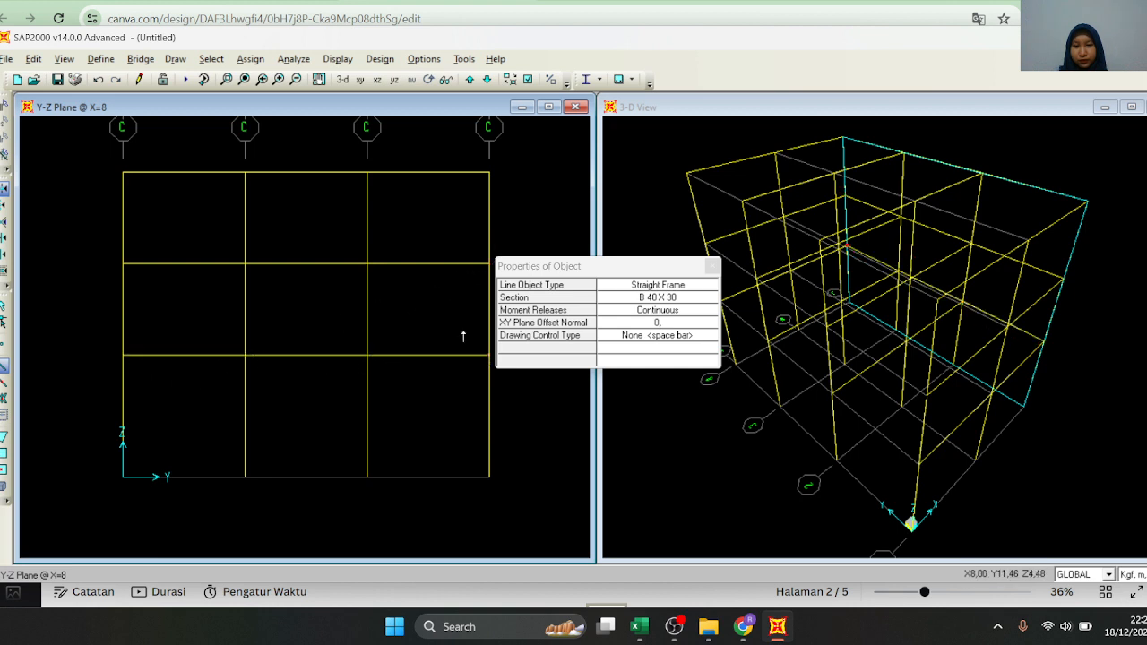
Switch to the Y-Z elevation at X=4 and draw the B 40 X 30 beams across the three bays at Z=10
{"action": "left_click", "coordinate": [471, 84]}
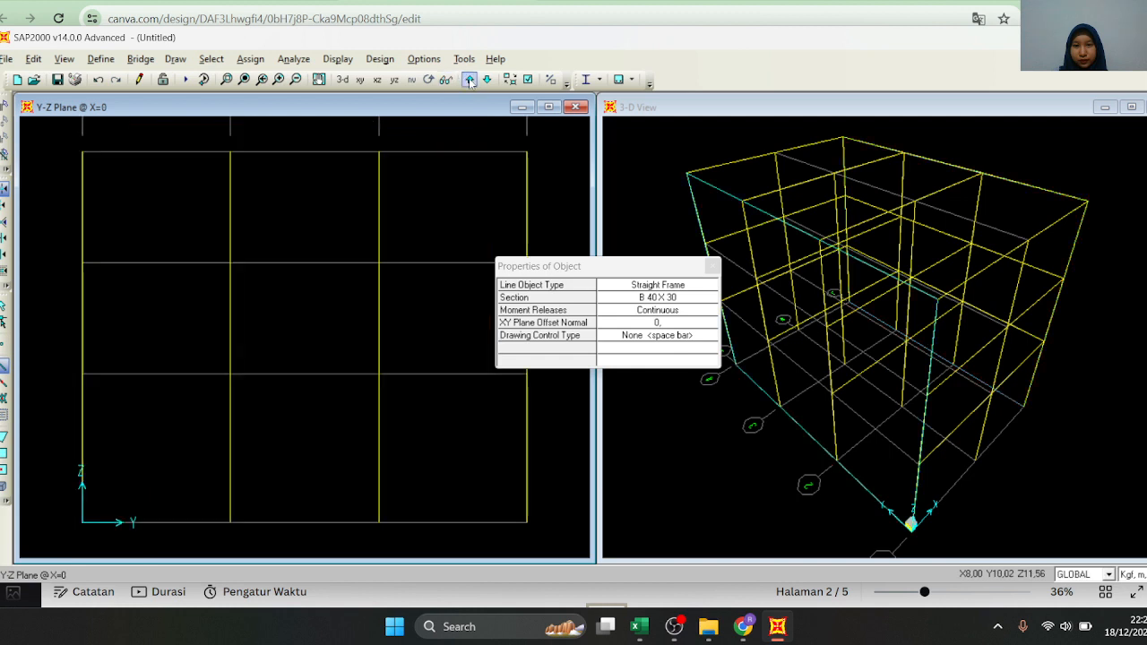
{"action": "left_click", "coordinate": [486, 84]}
{"action": "left_click", "coordinate": [486, 85]}
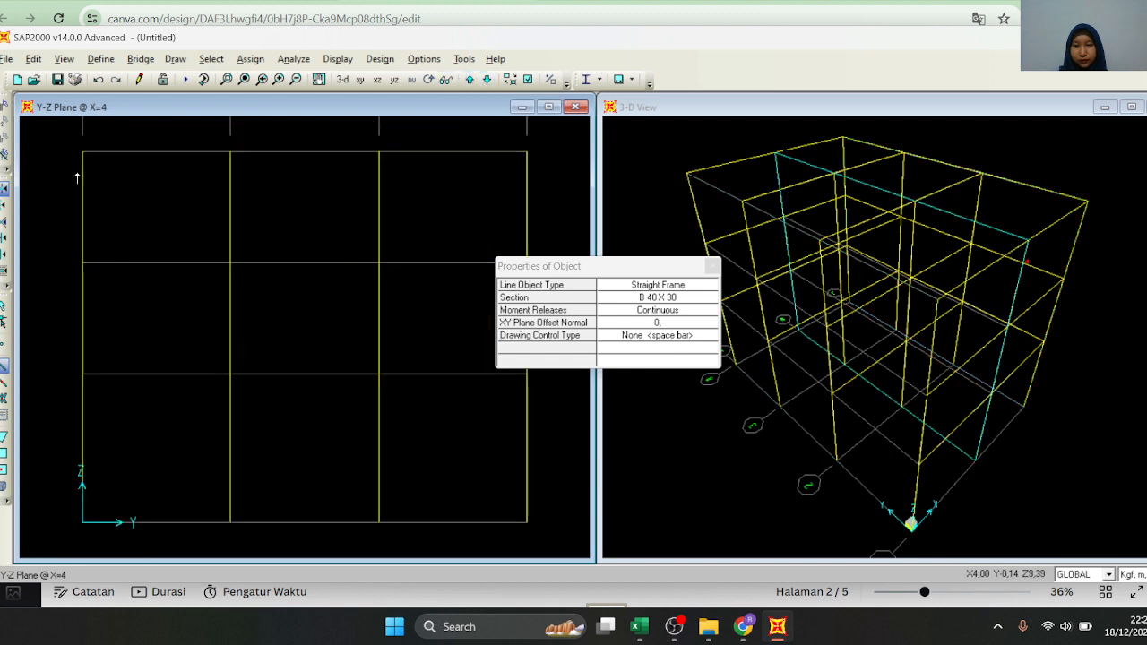
{"action": "left_click", "coordinate": [233, 152]}
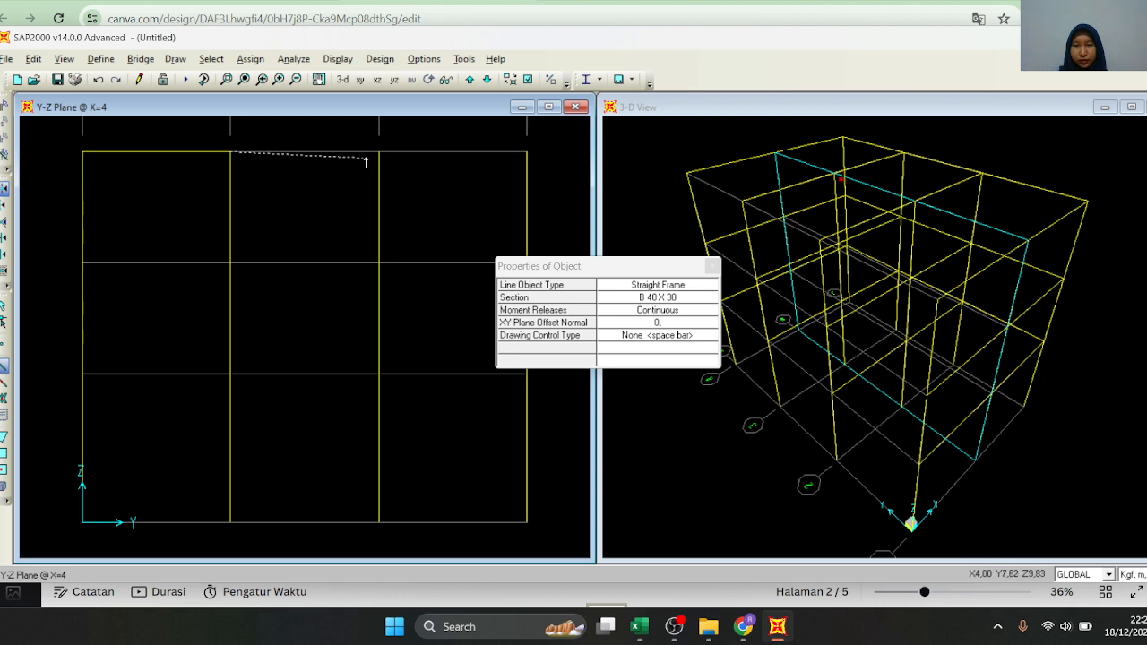
{"action": "left_click", "coordinate": [527, 153]}
End the current beam line, restart straight frame drawing with section B 40 X 30, and dismiss the object properties window
{"action": "right_click", "coordinate": [681, 266]}
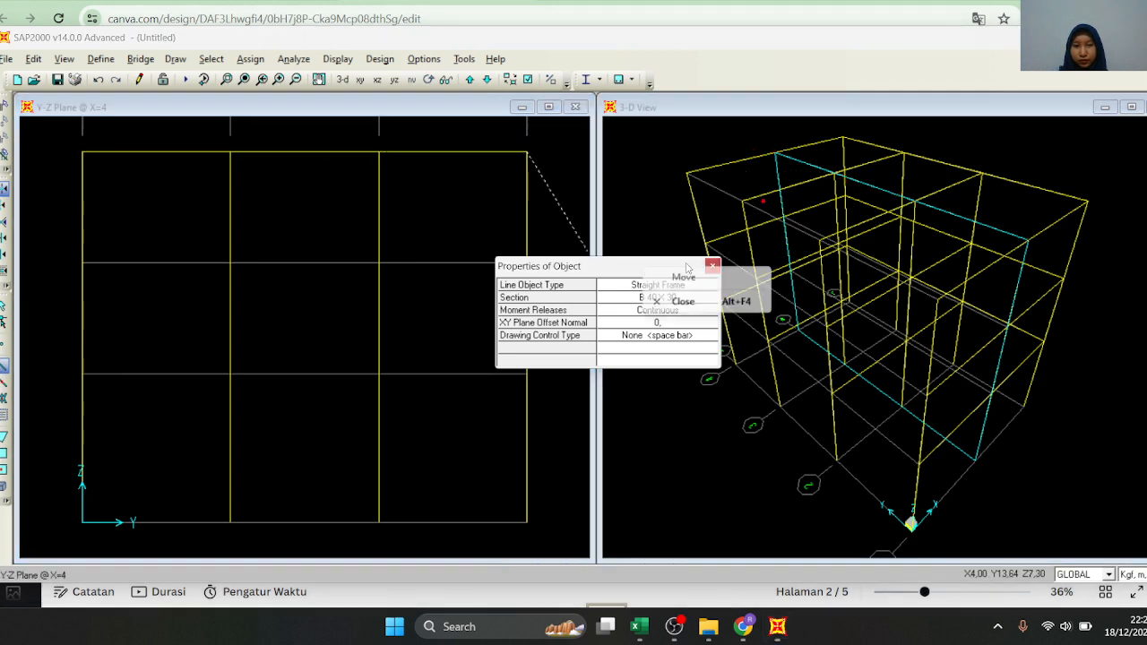
{"action": "left_click", "coordinate": [628, 271]}
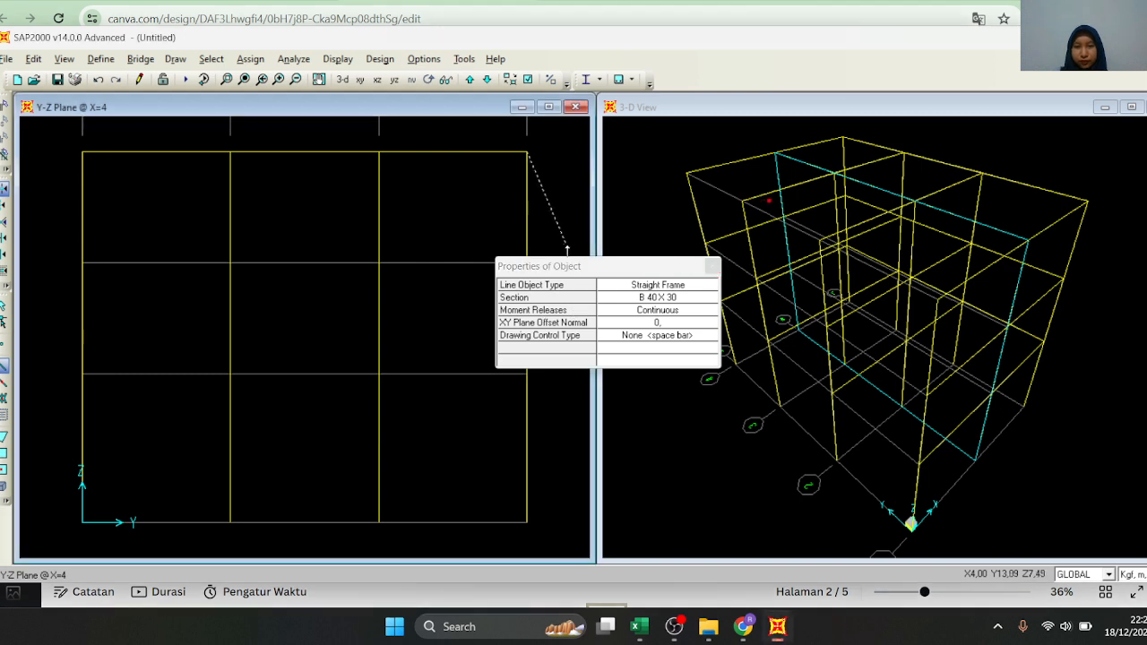
{"action": "right_click", "coordinate": [616, 264]}
{"action": "left_click", "coordinate": [596, 269]}
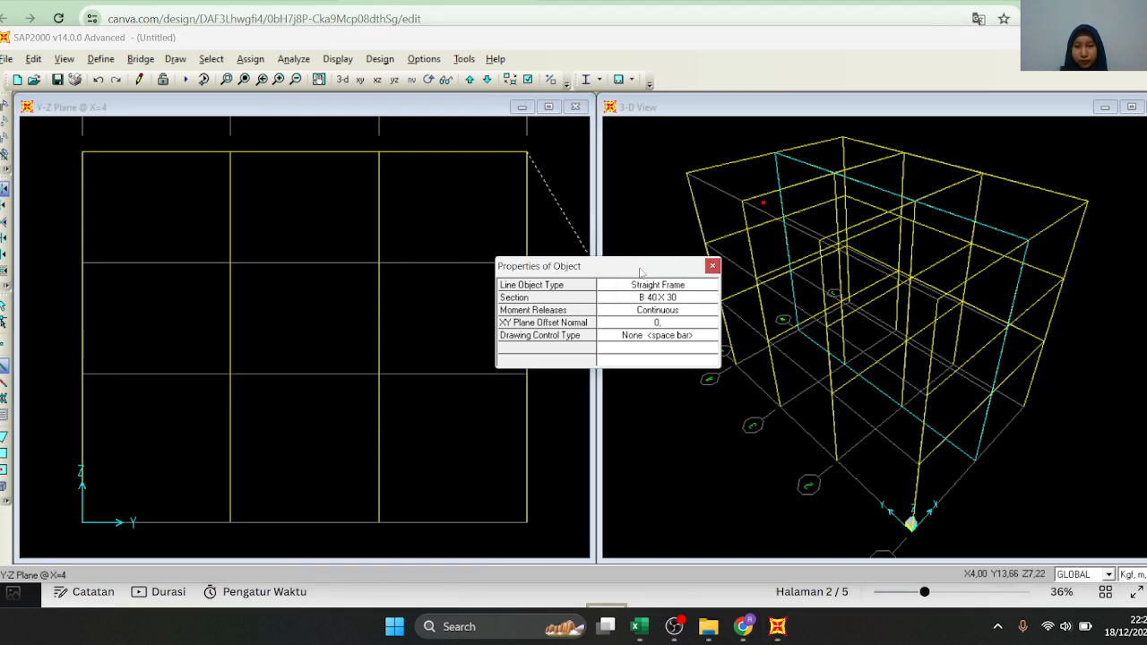
{"action": "left_click", "coordinate": [712, 266]}
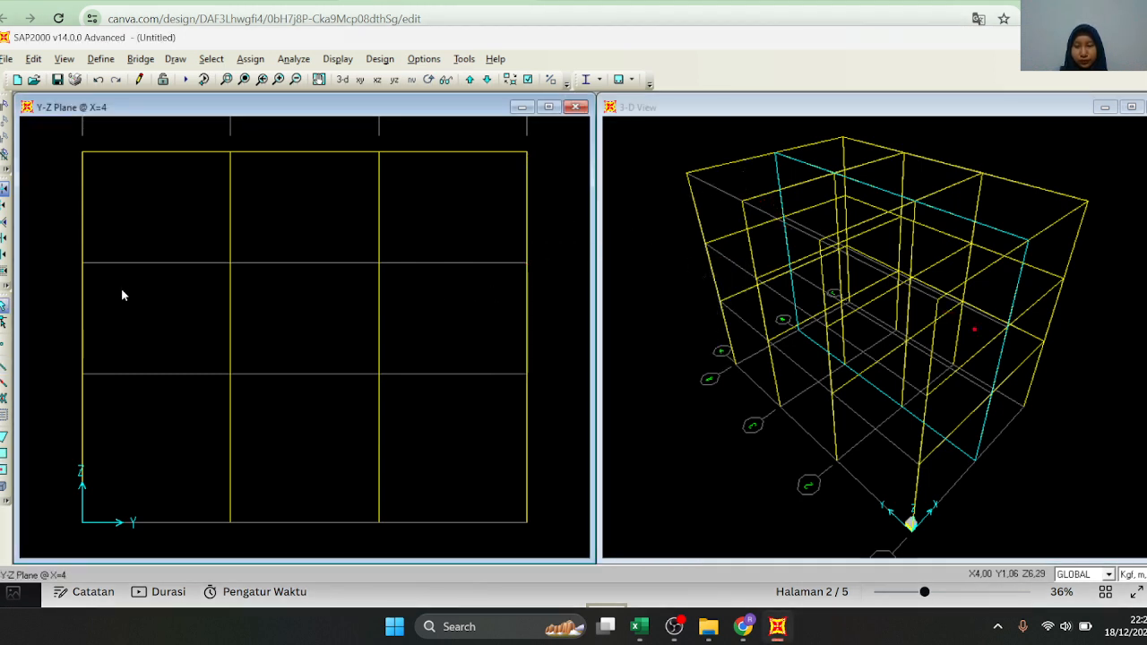
{"action": "left_click", "coordinate": [4, 365]}
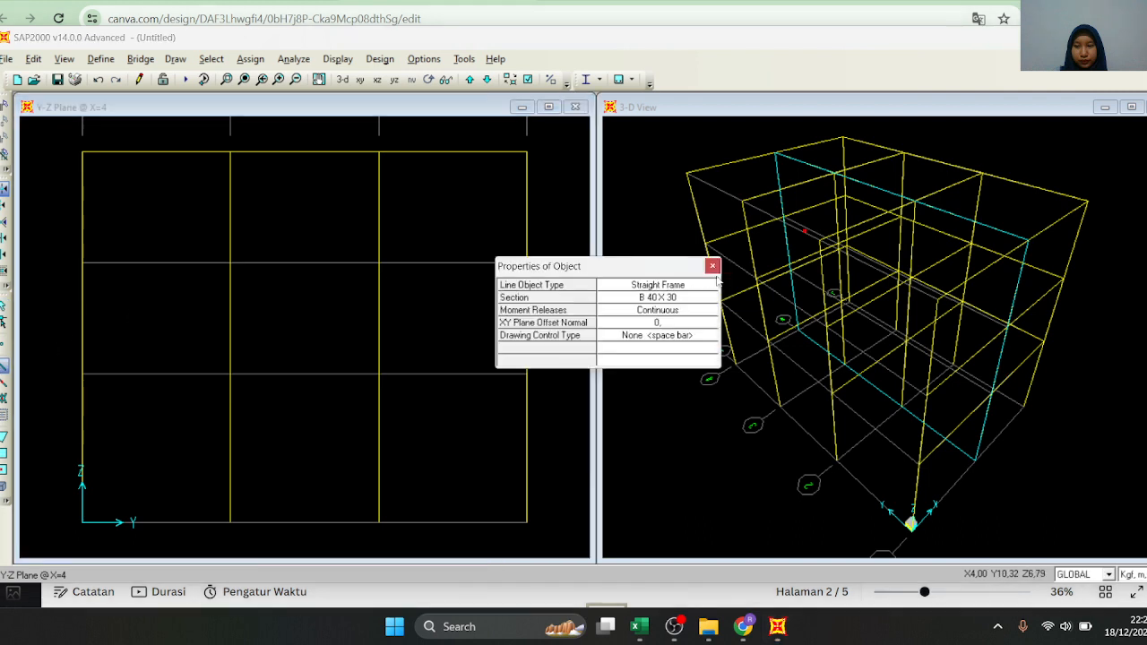
{"action": "left_click", "coordinate": [712, 266]}
Draw B 40 X 30 beams across the three bays at Z=7 and Z=4 in the X=4 elevation
{"action": "left_click", "coordinate": [82, 262]}
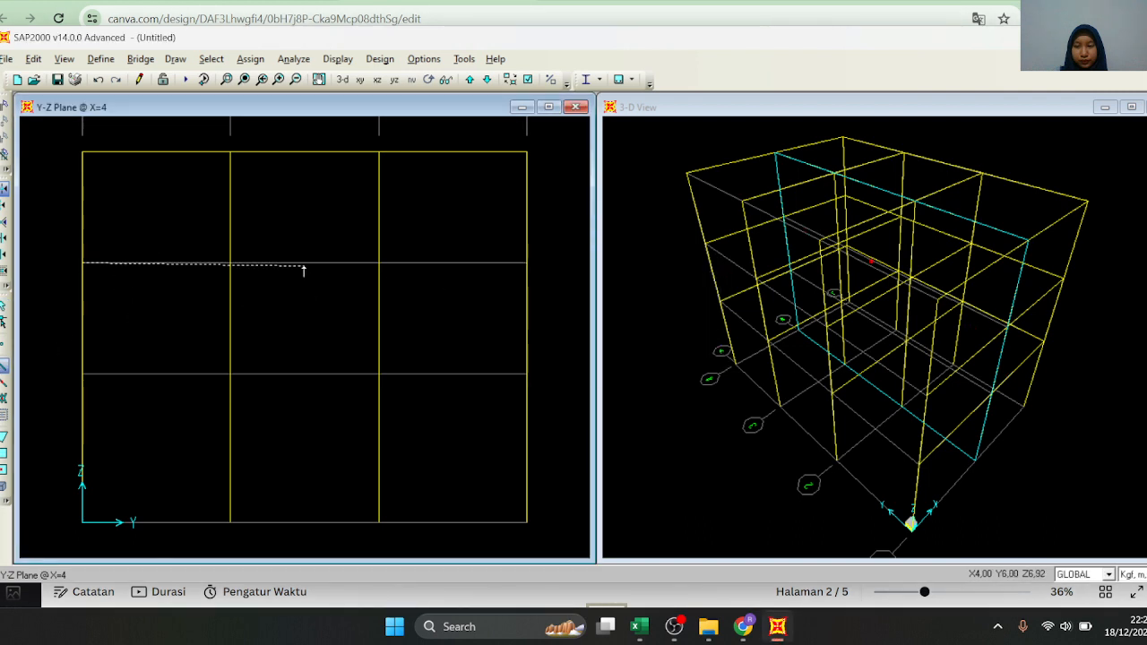
{"action": "left_click", "coordinate": [230, 263]}
{"action": "left_click", "coordinate": [380, 262]}
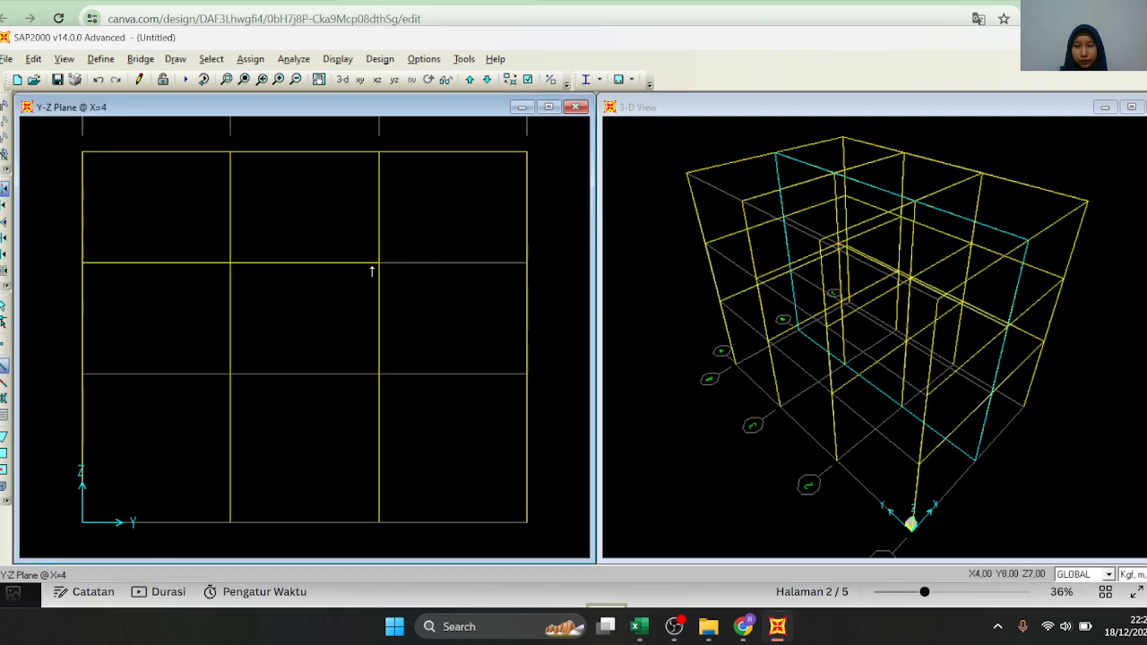
{"action": "double_click", "coordinate": [527, 263]}
{"action": "left_click", "coordinate": [82, 374]}
{"action": "left_click", "coordinate": [230, 374]}
{"action": "left_click", "coordinate": [377, 375]}
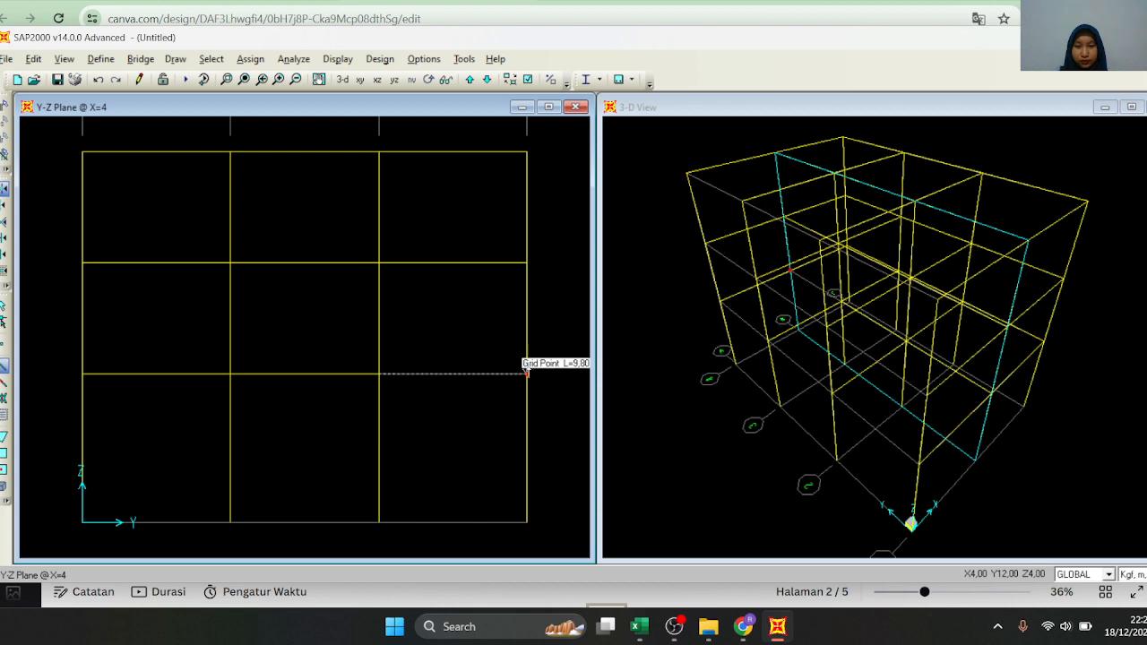
{"action": "left_click", "coordinate": [528, 374]}
Switch to the Y-Z elevation at X=0 and draw the B 40 X 30 beams across the three bays at Z=10
{"action": "left_click", "coordinate": [469, 80]}
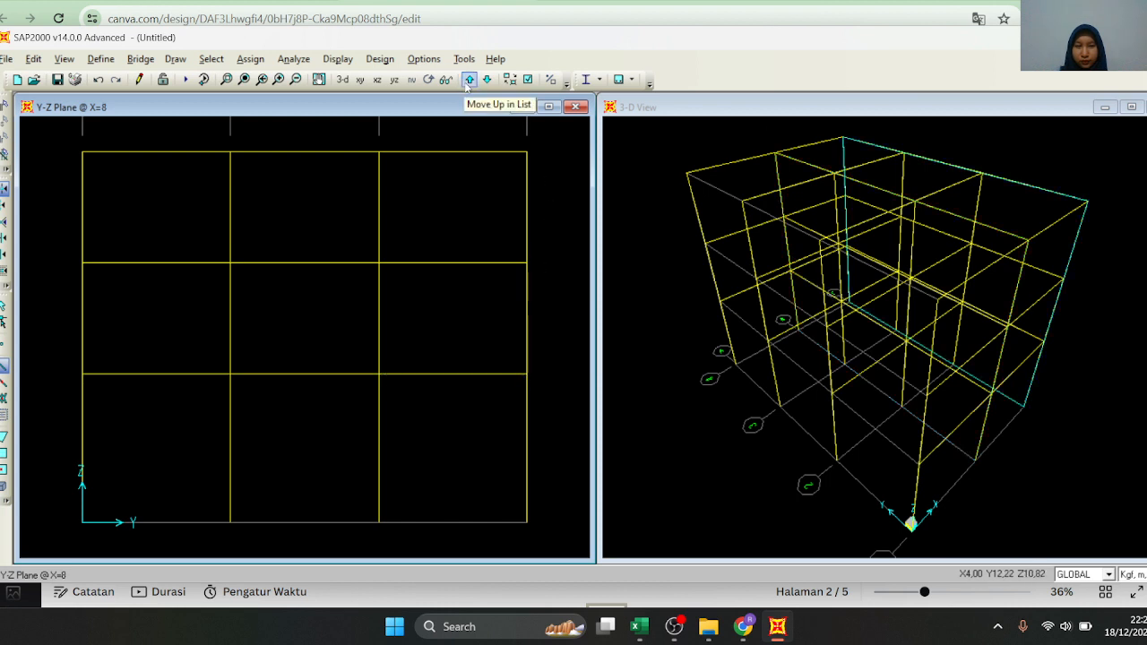
{"action": "left_click", "coordinate": [467, 80]}
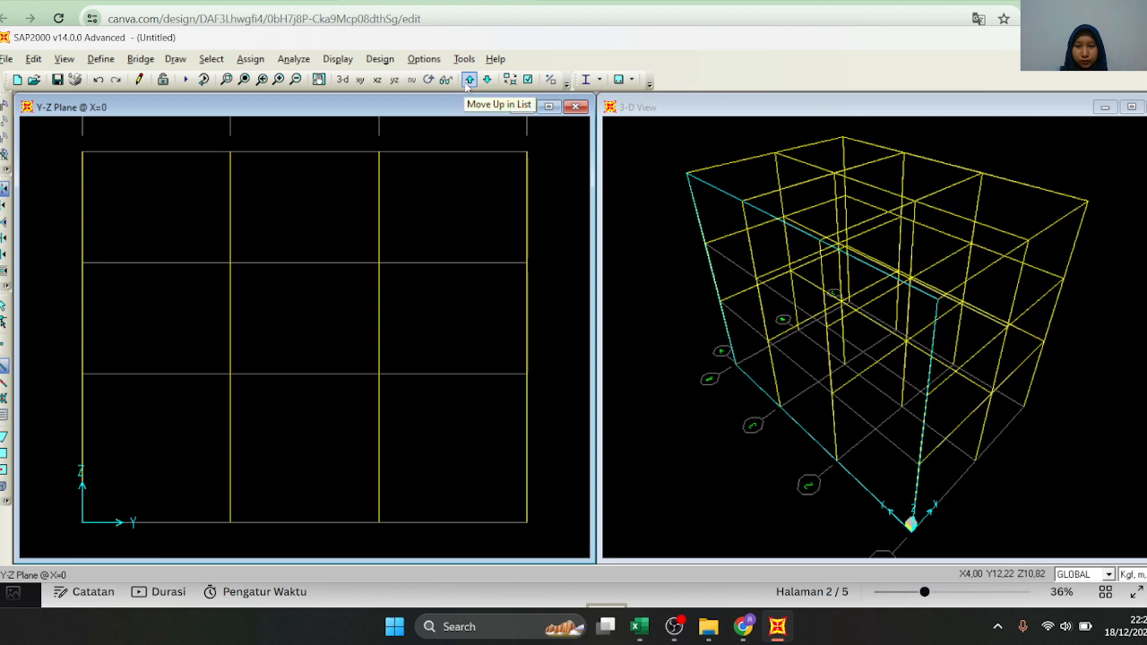
{"action": "left_click", "coordinate": [82, 151]}
{"action": "left_click", "coordinate": [231, 152]}
{"action": "left_click", "coordinate": [379, 152]}
{"action": "left_click", "coordinate": [527, 152]}
{"action": "key", "text": "Return"}
Draw B 40 X 30 beams across the three bays at Z=7 and Z=4 in the X=0 elevation and end frame drawing
{"action": "left_click", "coordinate": [82, 263]}
{"action": "left_click", "coordinate": [230, 264]}
{"action": "left_click", "coordinate": [379, 264]}
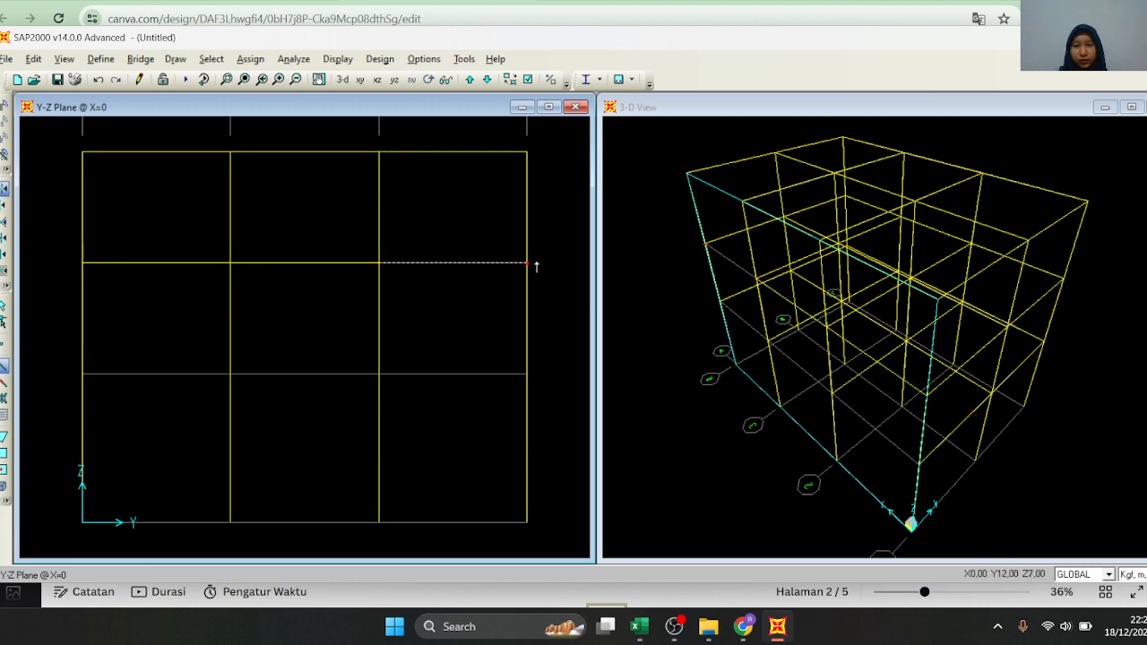
{"action": "left_click", "coordinate": [527, 262]}
{"action": "key", "text": "Return"}
{"action": "left_click", "coordinate": [82, 374]}
{"action": "left_click", "coordinate": [230, 374]}
{"action": "left_click", "coordinate": [379, 373]}
{"action": "left_click", "coordinate": [528, 375]}
{"action": "left_click", "coordinate": [749, 271]}
{"action": "key", "text": "Escape"}
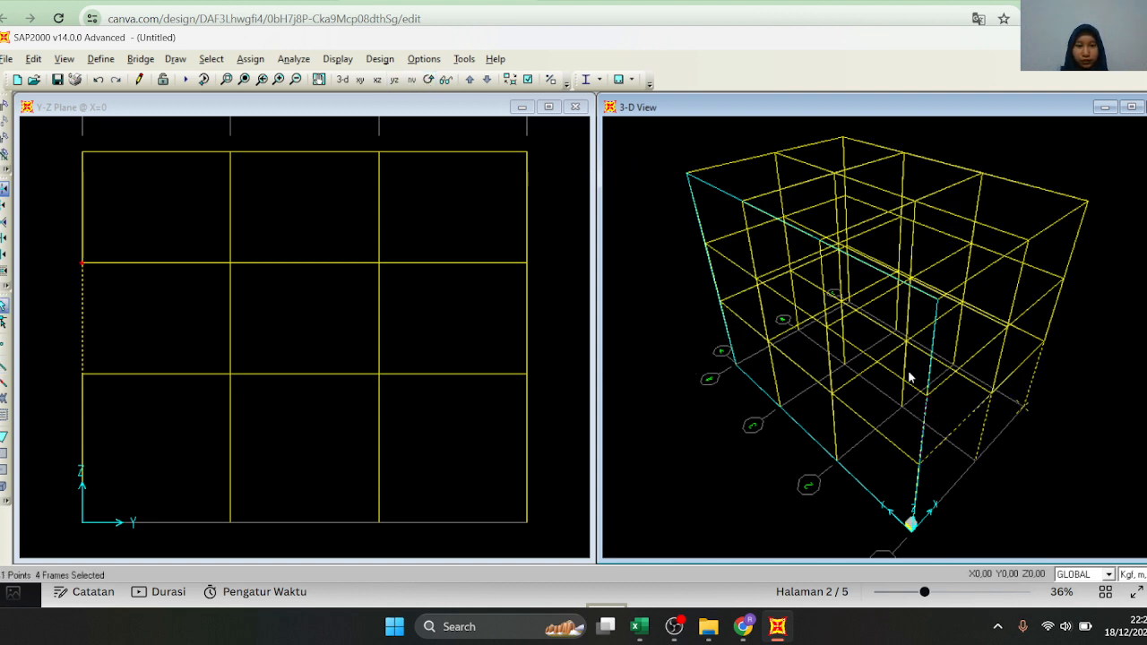
Examine the complete column and beam frame in the 3-D view from several angles, including the column base joints
{"action": "left_click", "coordinate": [431, 82]}
{"action": "left_click_drag", "start_coordinate": [896, 296], "coordinate": [651, 136]}
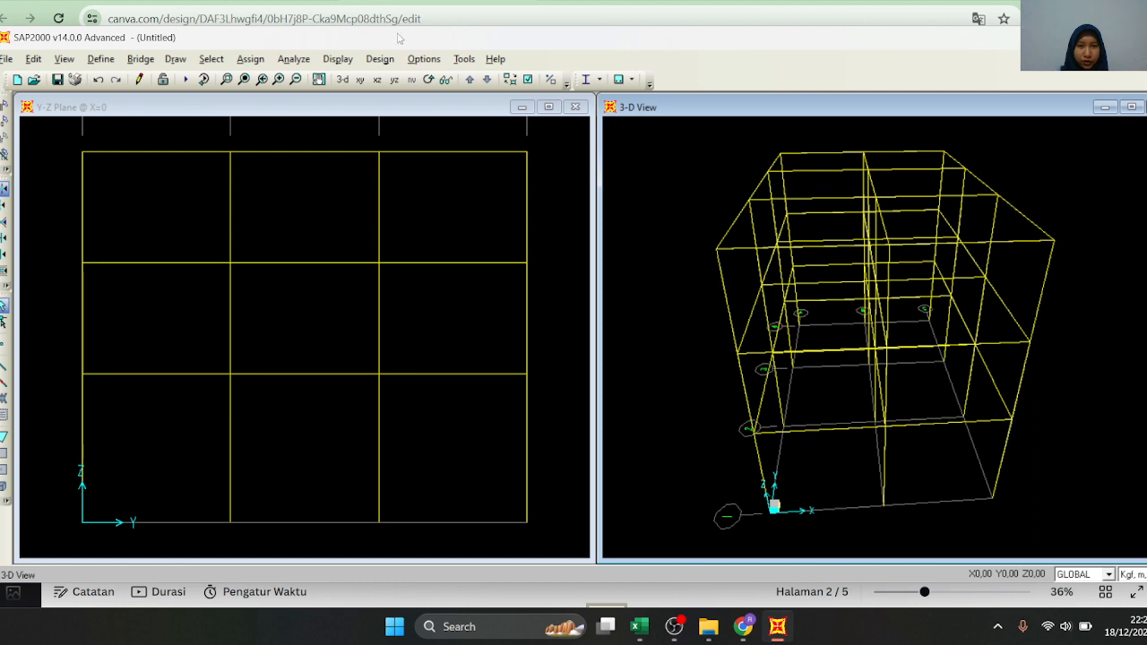
{"action": "left_click", "coordinate": [432, 81]}
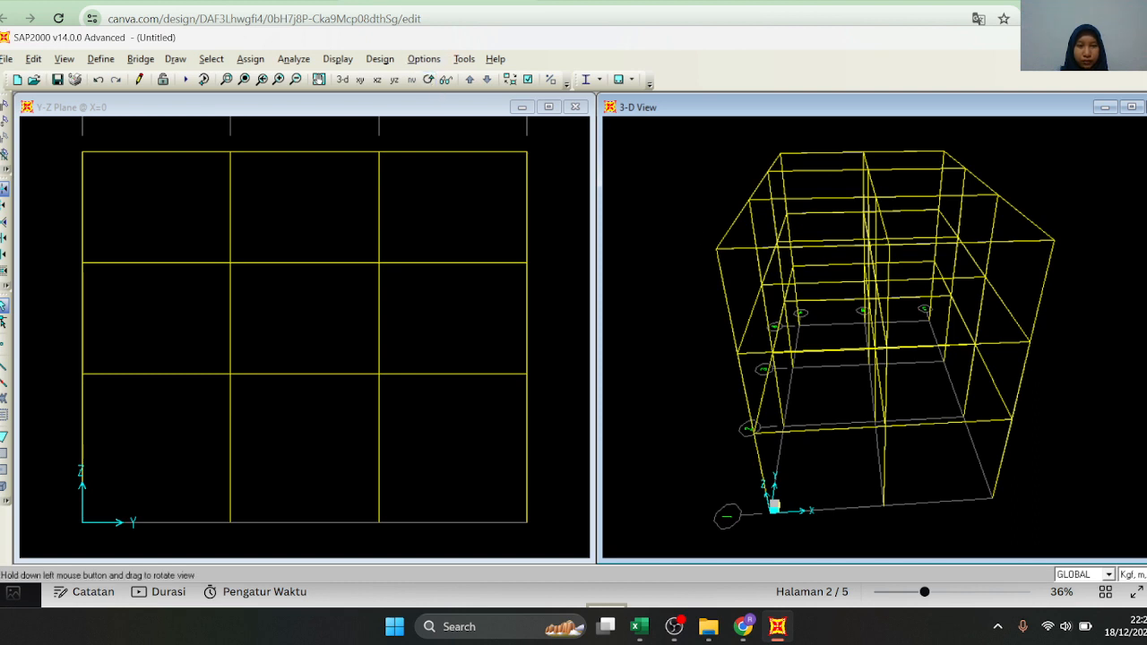
{"action": "left_click_drag", "start_coordinate": [950, 316], "coordinate": [766, 323]}
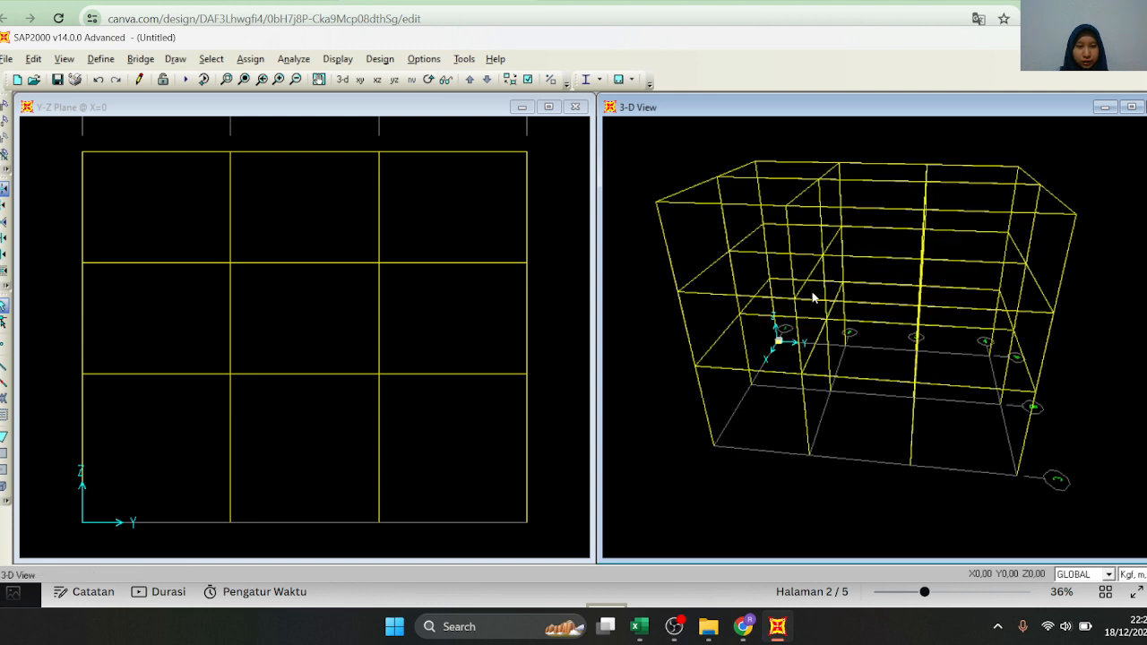
{"action": "left_click", "coordinate": [430, 82]}
{"action": "left_click_drag", "start_coordinate": [773, 251], "coordinate": [817, 256]}
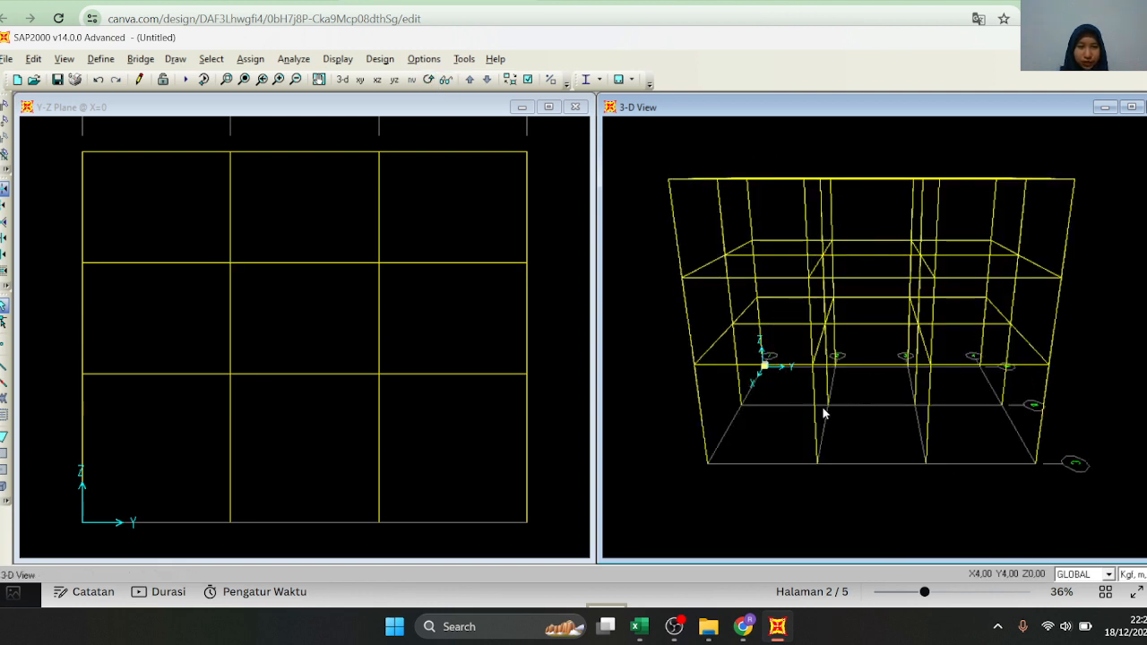
{"action": "scroll", "coordinate": [661, 323], "scroll_direction": "down", "scroll_amount": 2}
{"action": "scroll", "coordinate": [783, 355], "scroll_direction": "up", "scroll_amount": 1}
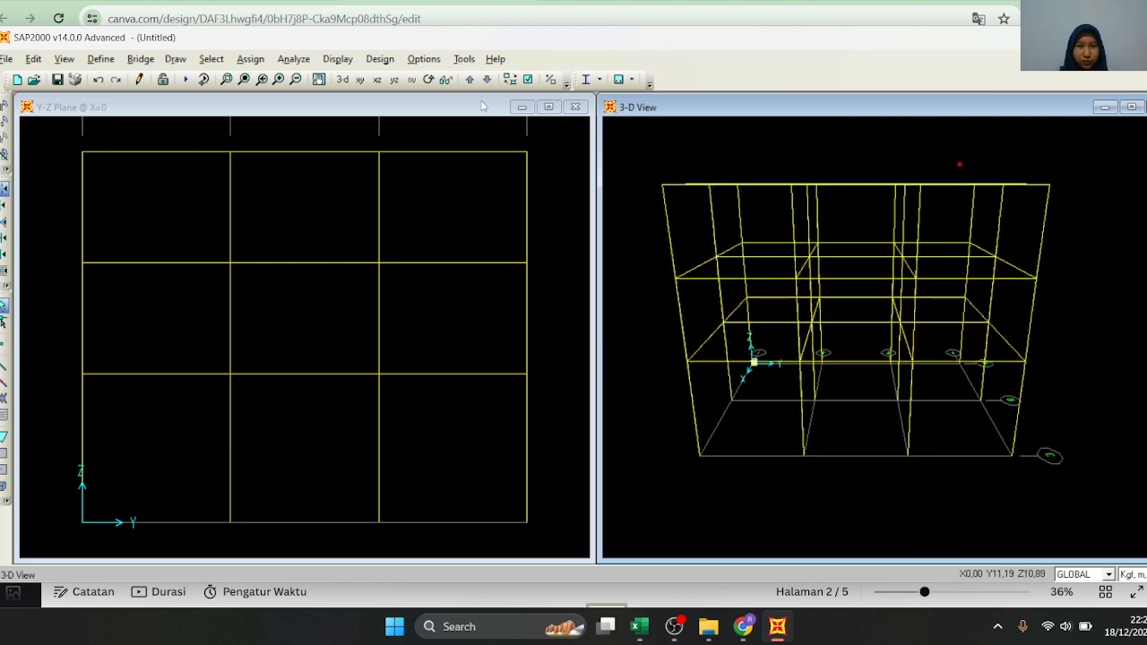
{"action": "left_click", "coordinate": [429, 79]}
{"action": "left_click_drag", "start_coordinate": [838, 386], "coordinate": [858, 388]}
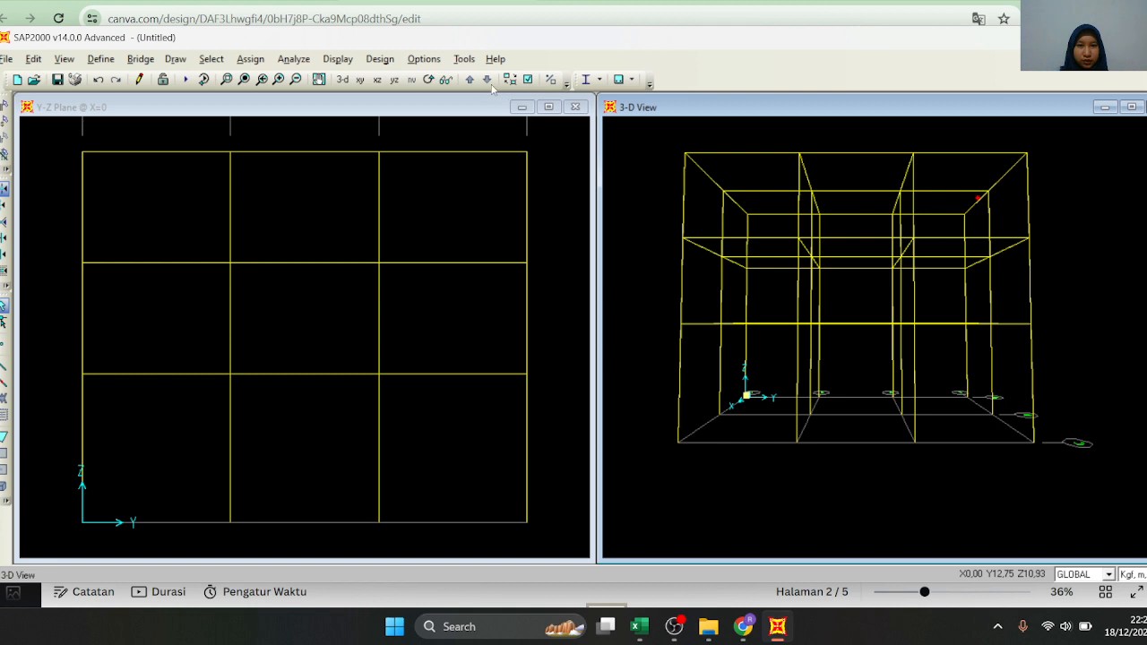
{"action": "left_click", "coordinate": [430, 79]}
{"action": "left_click_drag", "start_coordinate": [744, 395], "coordinate": [743, 427]}
{"action": "scroll", "coordinate": [886, 412], "scroll_direction": "up", "scroll_amount": 1}
{"action": "scroll", "coordinate": [887, 415], "scroll_direction": "down", "scroll_amount": 1}
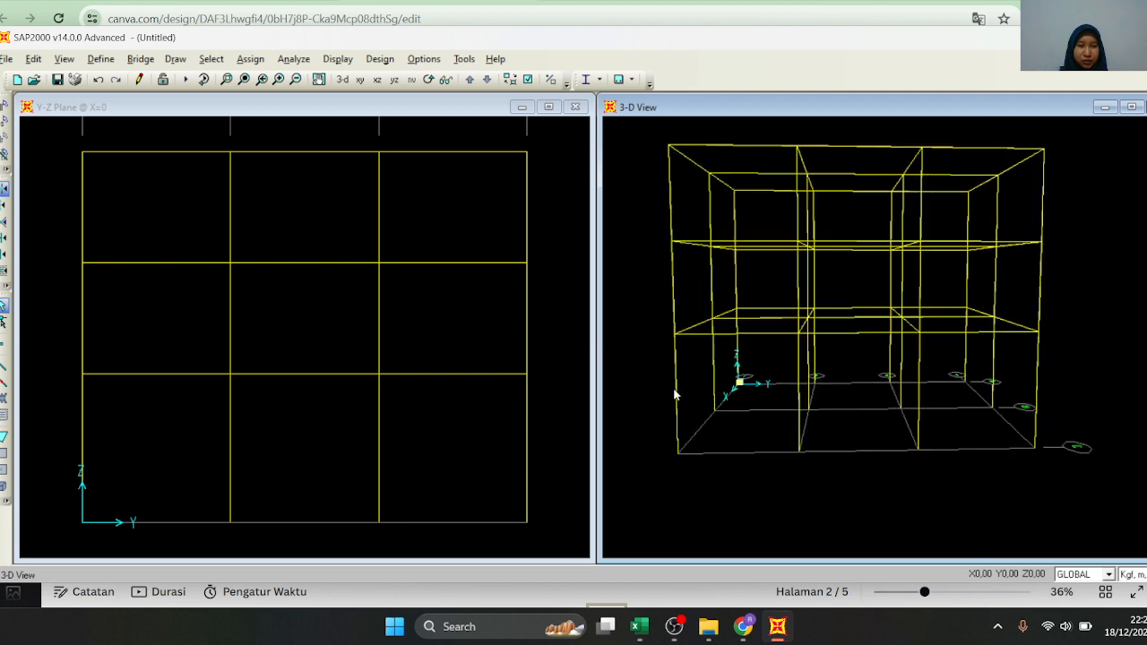
Select all column base joints at Z=0 and assign fixed joint restraints to them
{"action": "left_click_drag", "start_coordinate": [642, 362], "coordinate": [1101, 485]}
{"action": "key", "text": "Delete"}
{"action": "left_click_drag", "start_coordinate": [1100, 385], "coordinate": [666, 439]}
{"action": "key", "text": "Escape"}
{"action": "left_click_drag", "start_coordinate": [646, 356], "coordinate": [816, 446]}
{"action": "left_click_drag", "start_coordinate": [896, 463], "coordinate": [1116, 485]}
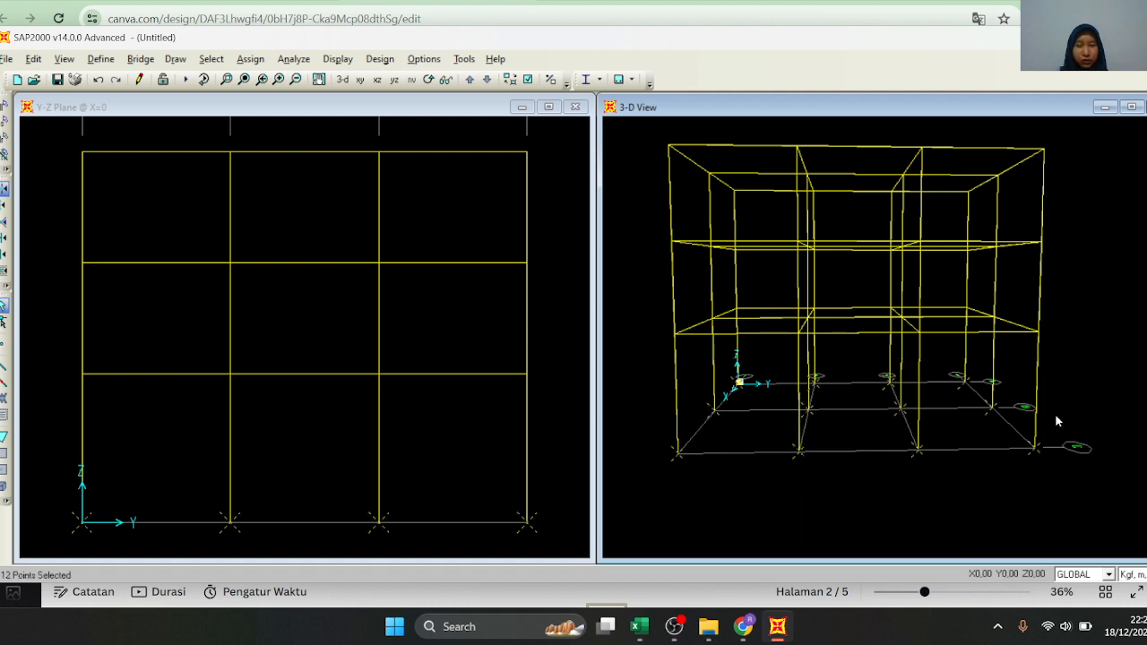
{"action": "left_click", "coordinate": [244, 60]}
{"action": "mouse_move", "coordinate": [315, 79]}
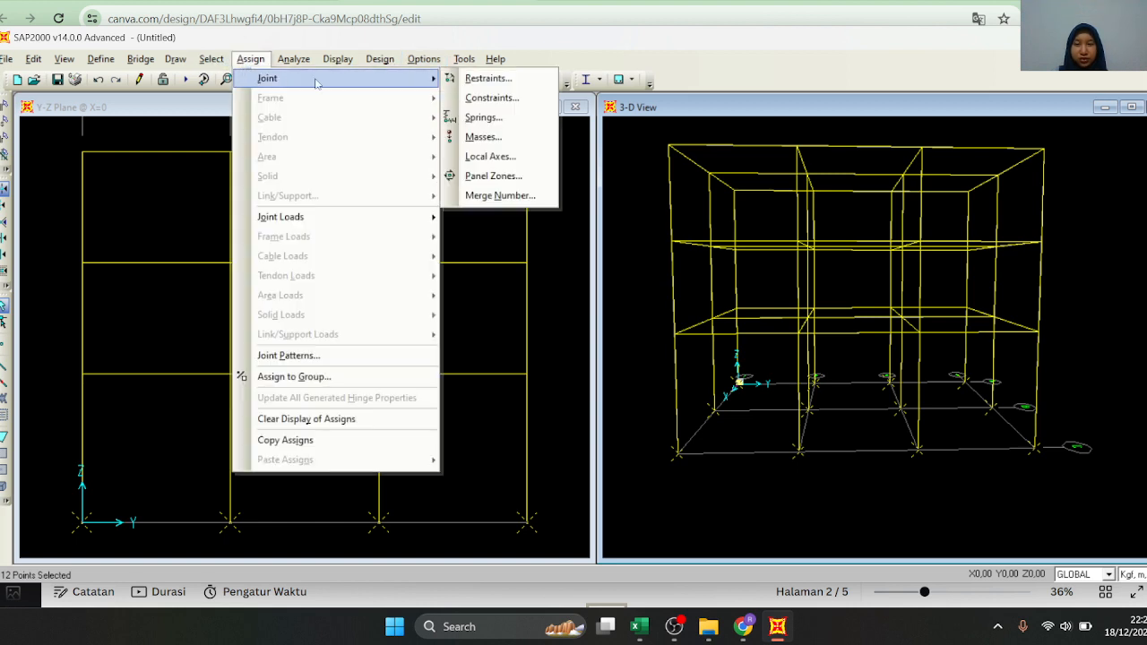
{"action": "left_click", "coordinate": [482, 79]}
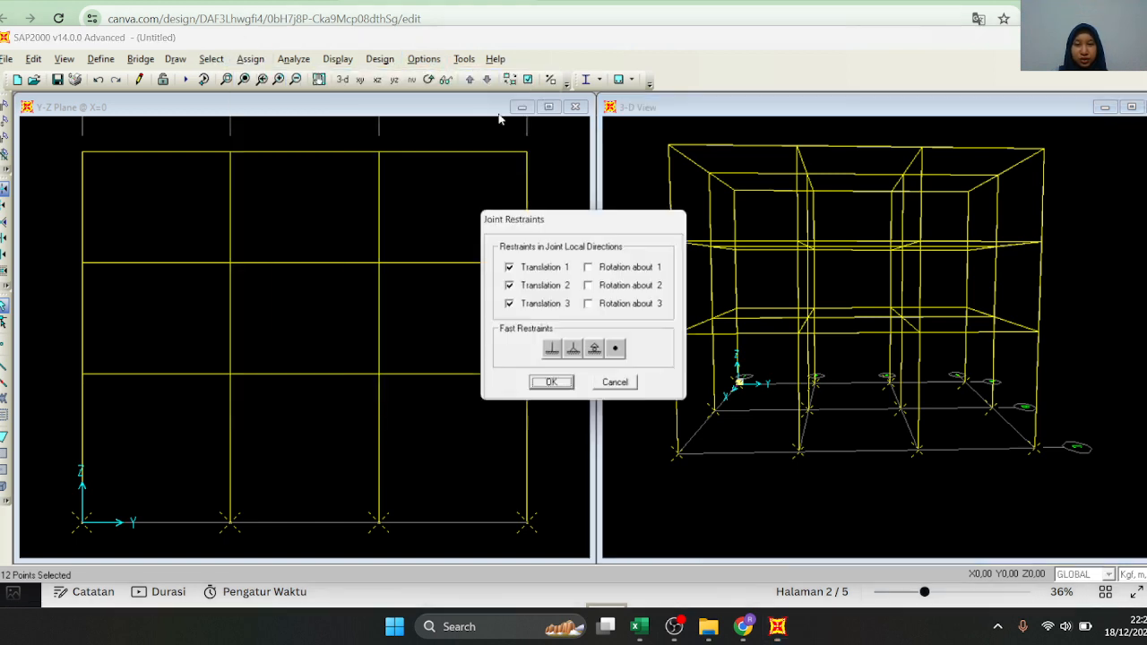
{"action": "left_click", "coordinate": [553, 352]}
{"action": "left_click", "coordinate": [552, 386]}
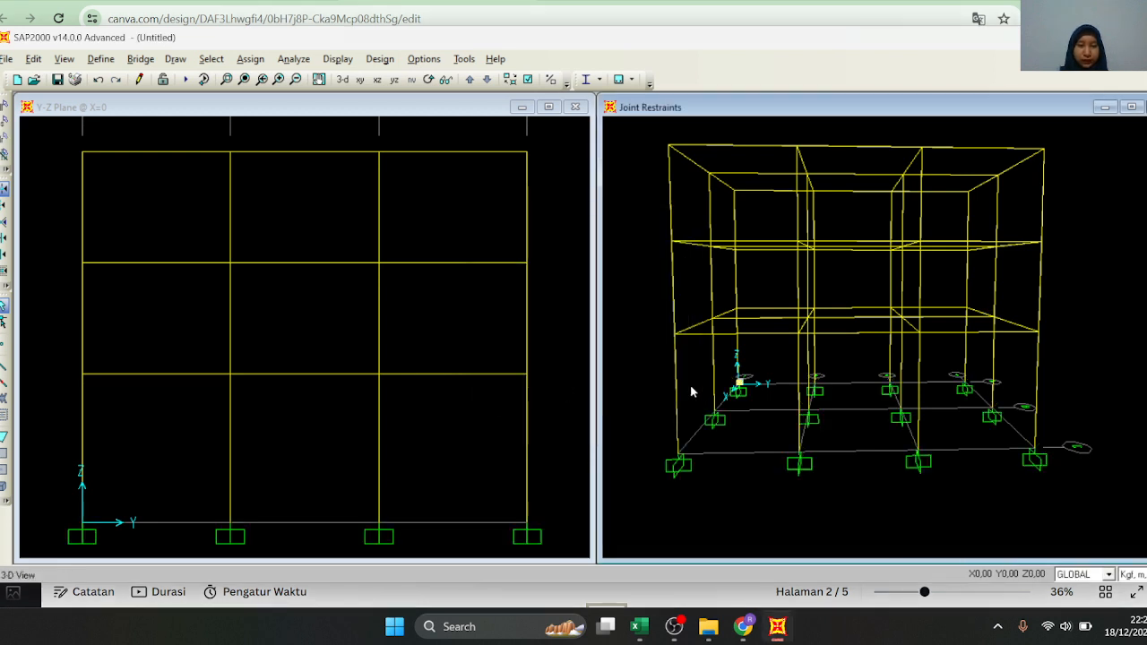
Replace the Y-Z elevation with the X-Y plan at Z=0 and reset the joint restraints window to the standard 3-D view
{"action": "scroll", "coordinate": [731, 397], "scroll_direction": "down", "scroll_amount": 1}
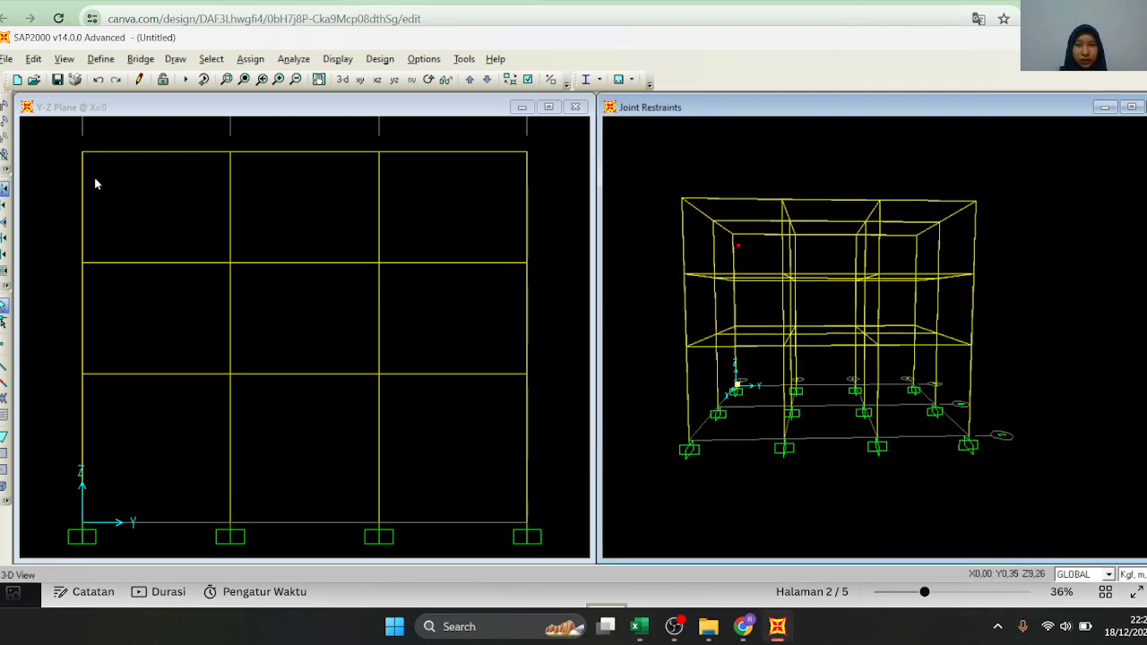
{"action": "scroll", "coordinate": [708, 320], "scroll_direction": "down", "scroll_amount": 2}
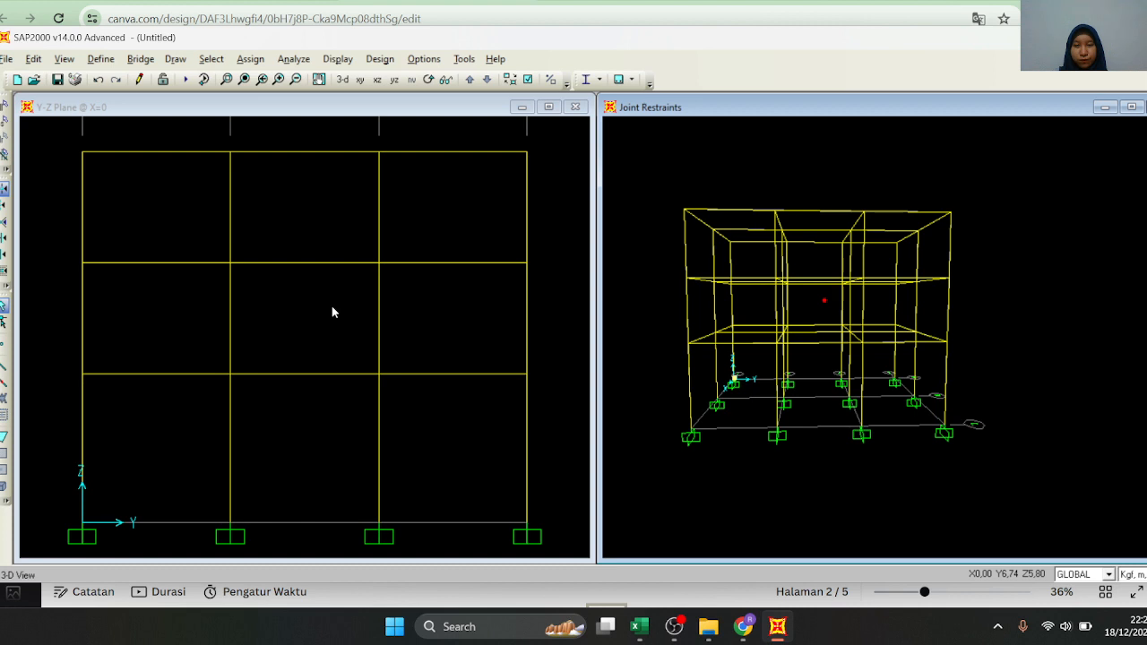
{"action": "left_click", "coordinate": [360, 80]}
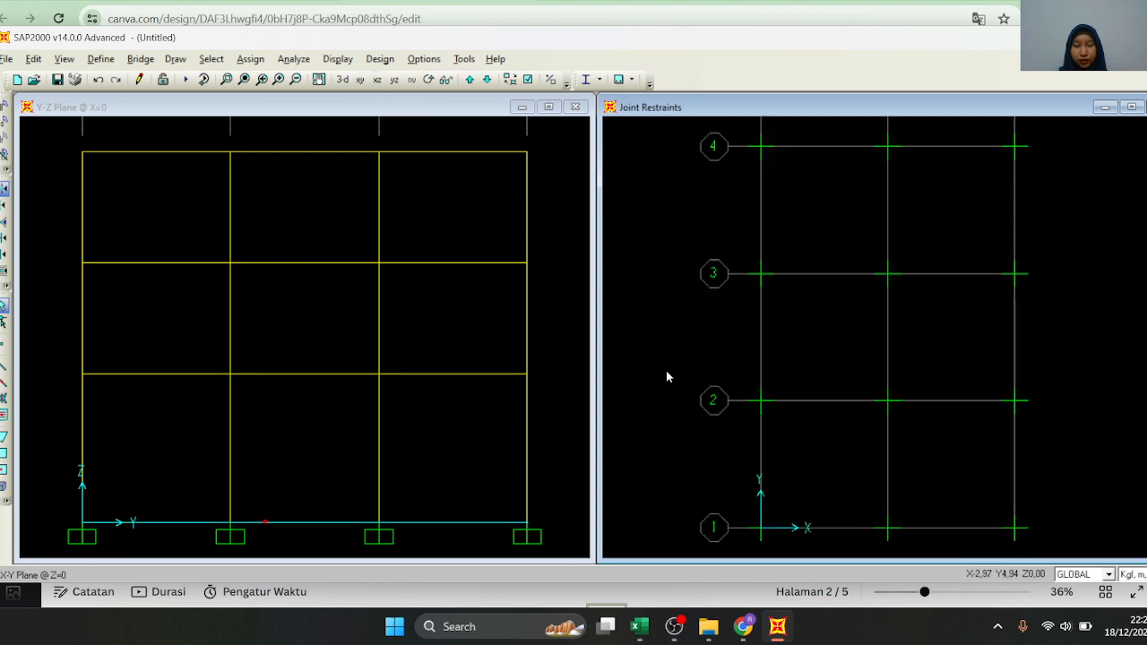
{"action": "left_click", "coordinate": [361, 106]}
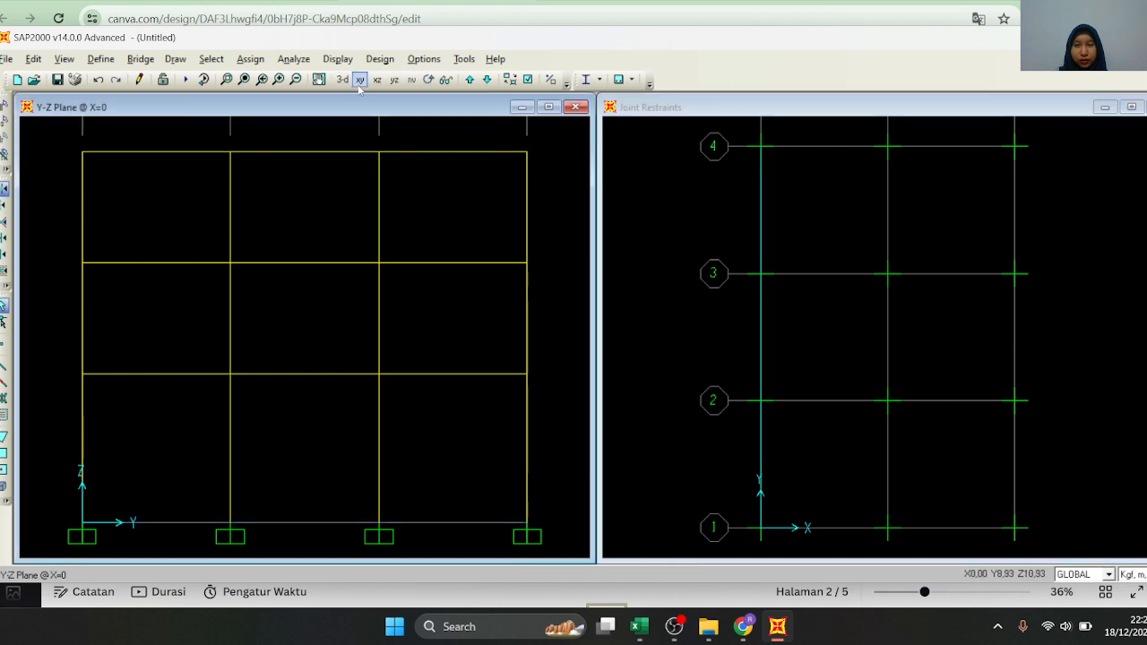
{"action": "left_click", "coordinate": [360, 79]}
{"action": "left_click", "coordinate": [669, 189]}
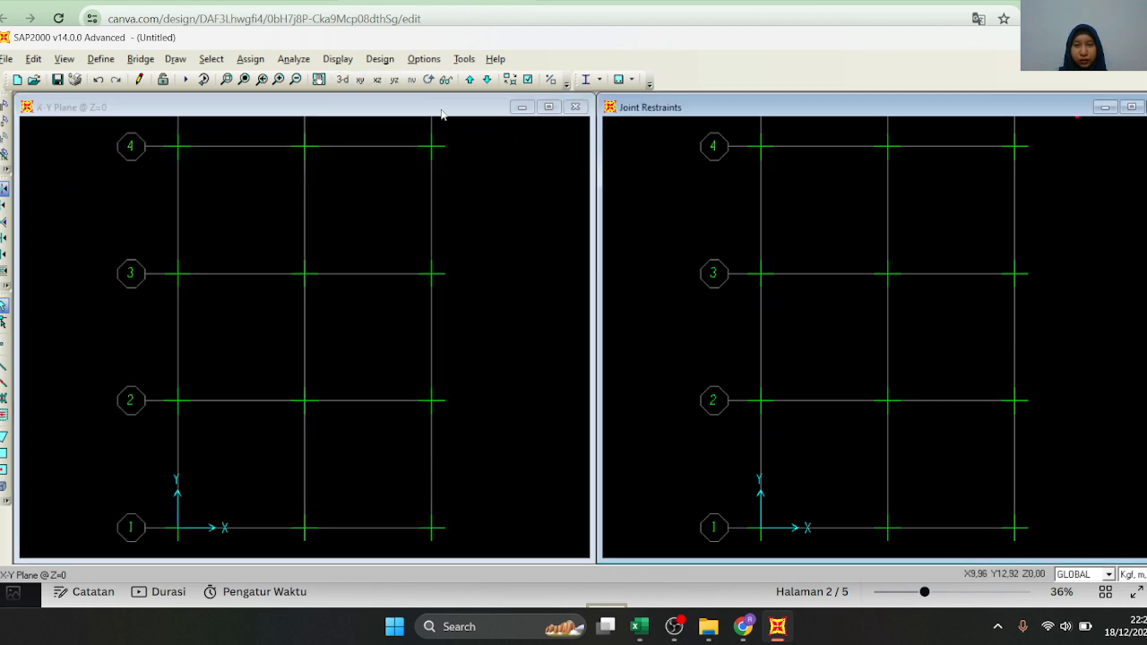
{"action": "left_click", "coordinate": [342, 79]}
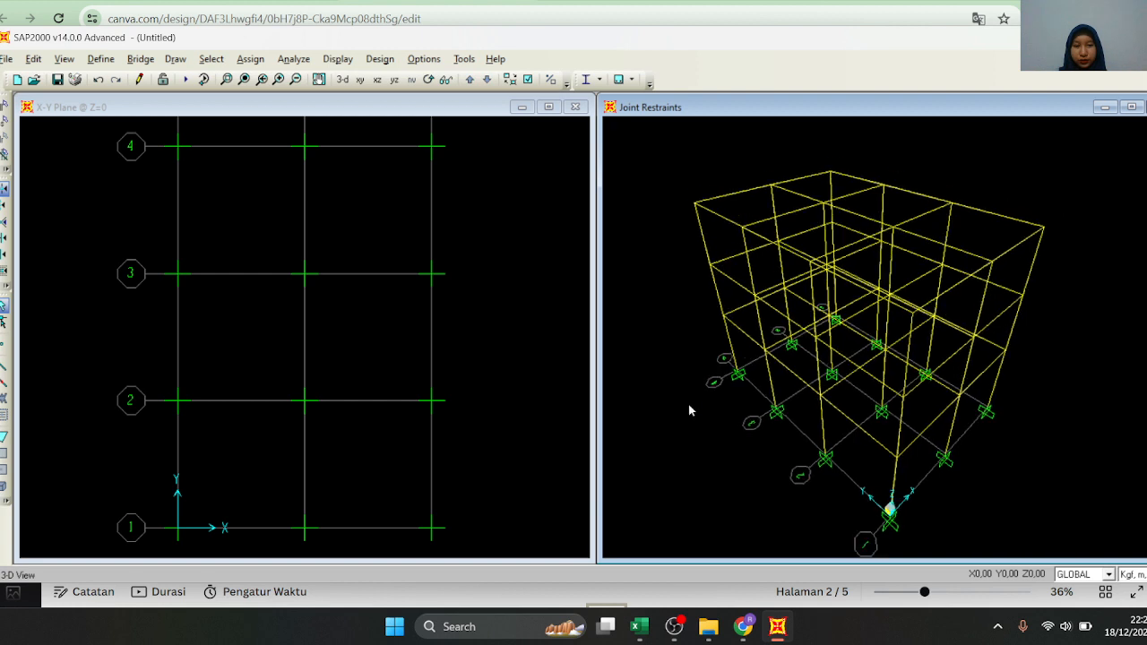
{"action": "scroll", "coordinate": [712, 450], "scroll_direction": "up", "scroll_amount": 2}
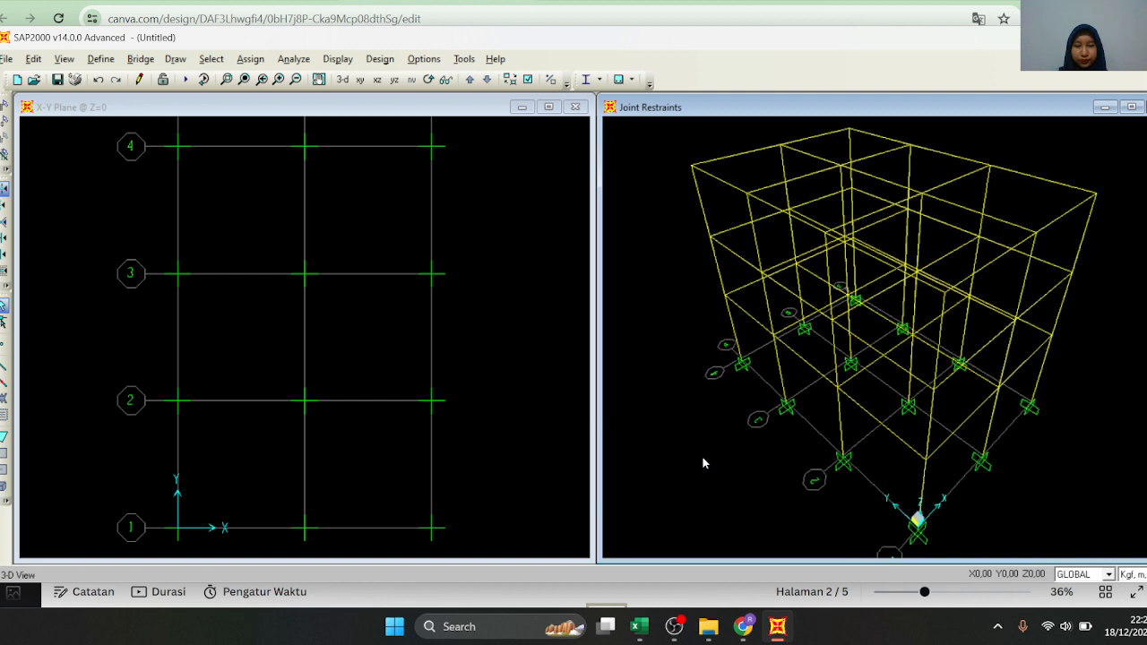
Raise the plan view to the Z=4 floor level, rotate the 3-D frame toward its Y-direction side, and reactivate the plan window
{"action": "left_click", "coordinate": [331, 470]}
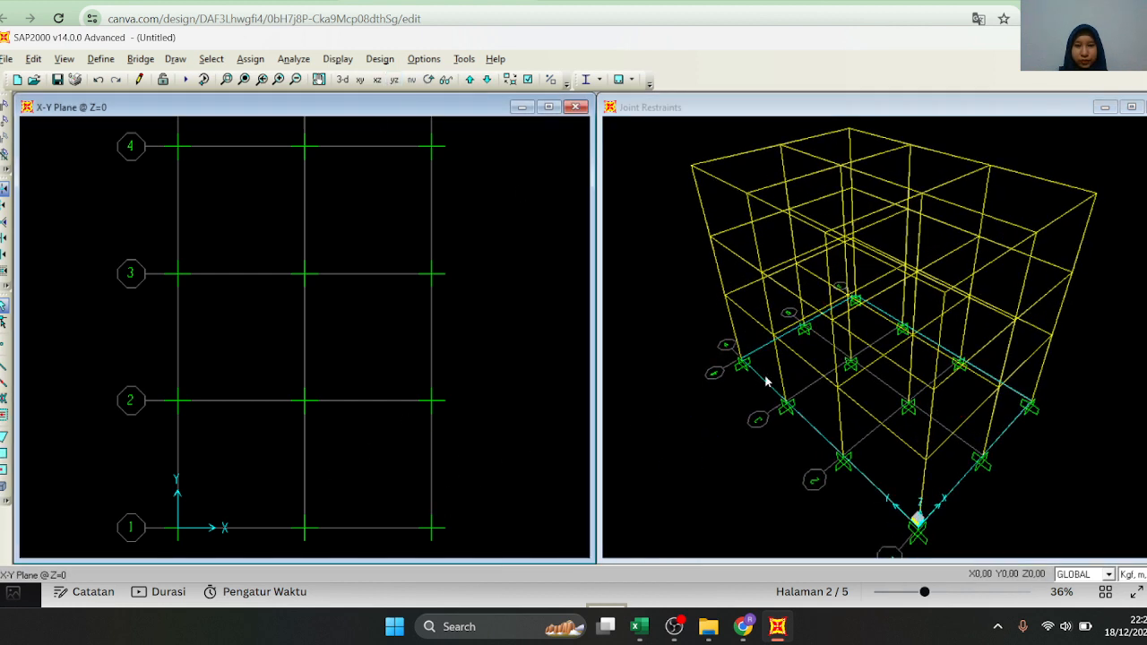
{"action": "left_click", "coordinate": [485, 80]}
{"action": "left_click", "coordinate": [470, 80]}
{"action": "left_click", "coordinate": [470, 80]}
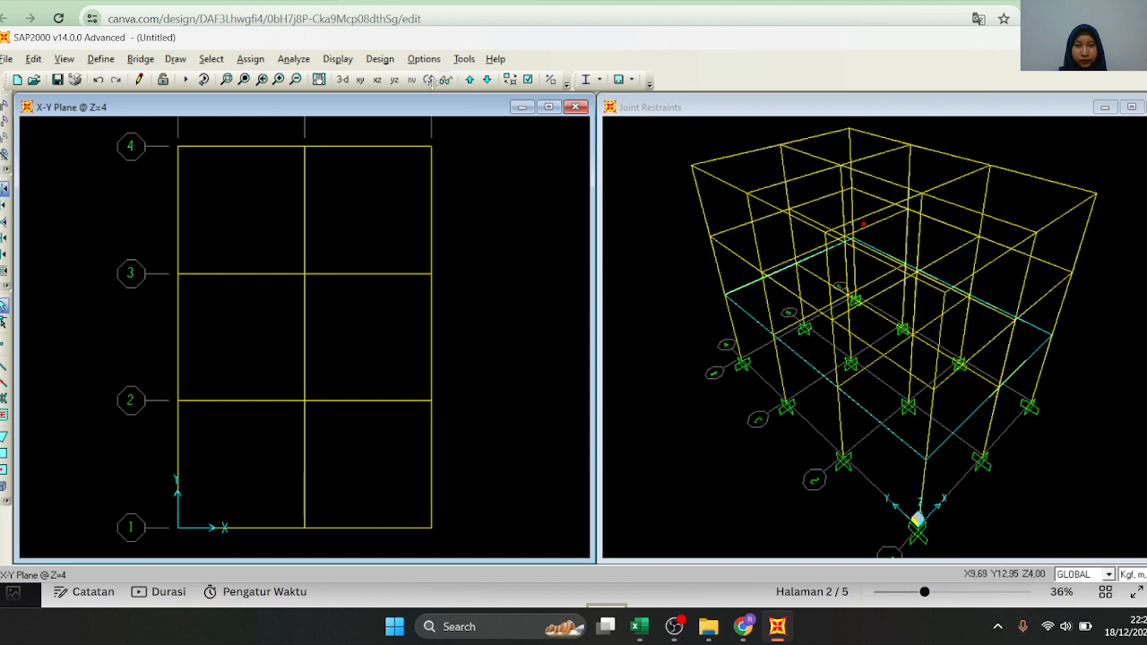
{"action": "left_click", "coordinate": [613, 141]}
{"action": "left_click", "coordinate": [430, 80]}
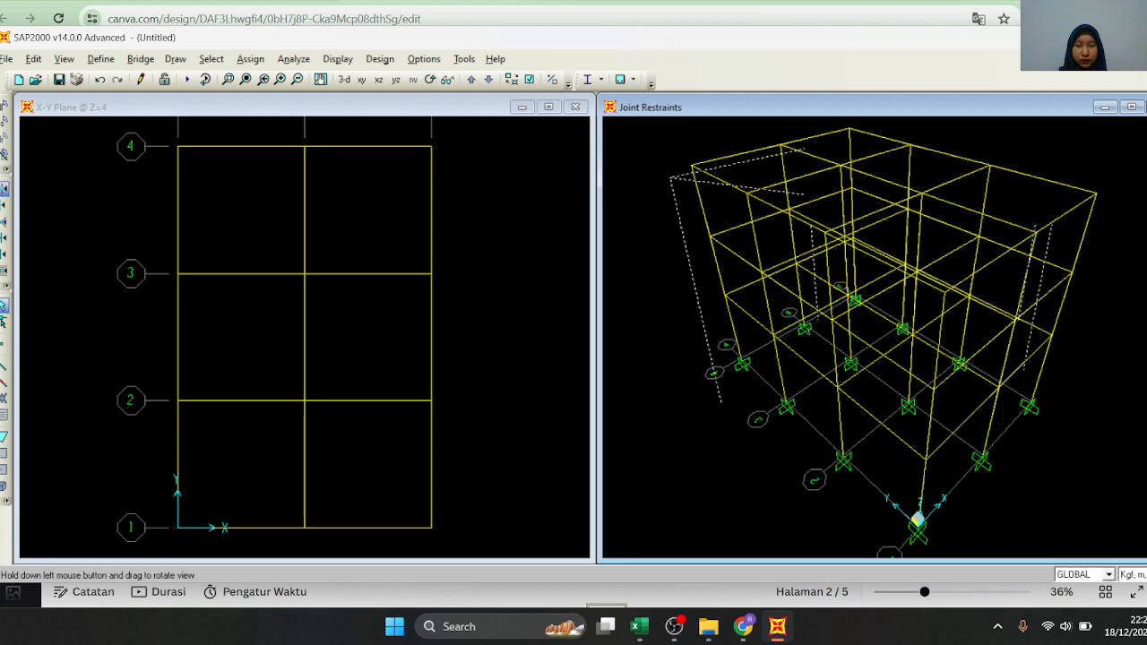
{"action": "left_click_drag", "start_coordinate": [869, 404], "coordinate": [873, 404]}
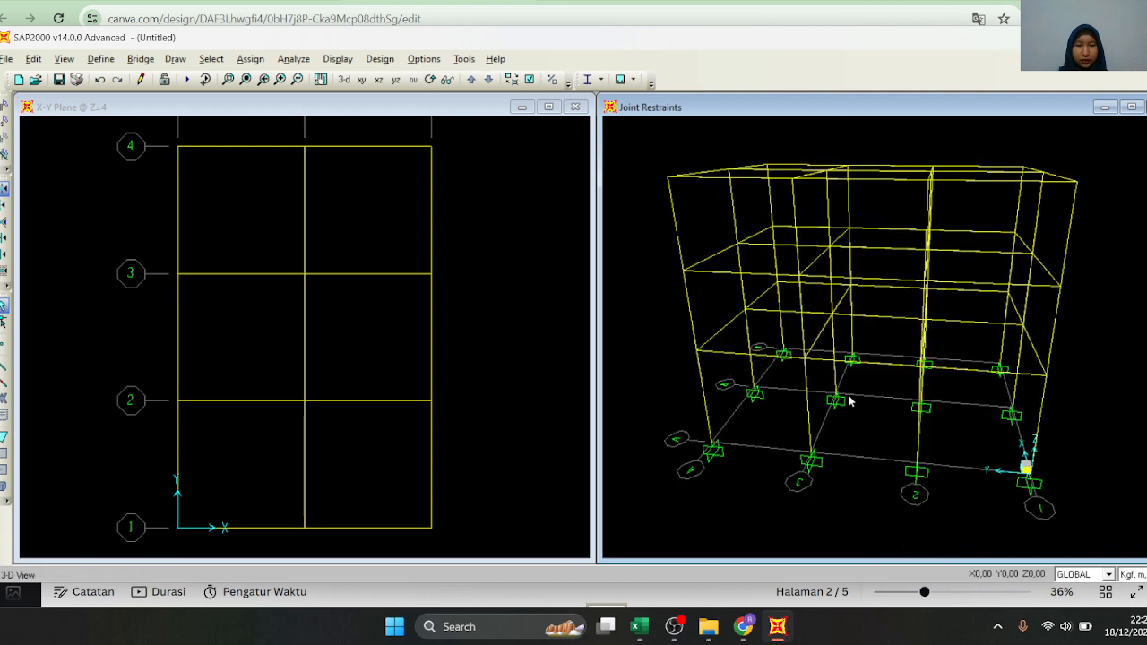
{"action": "left_click", "coordinate": [377, 244]}
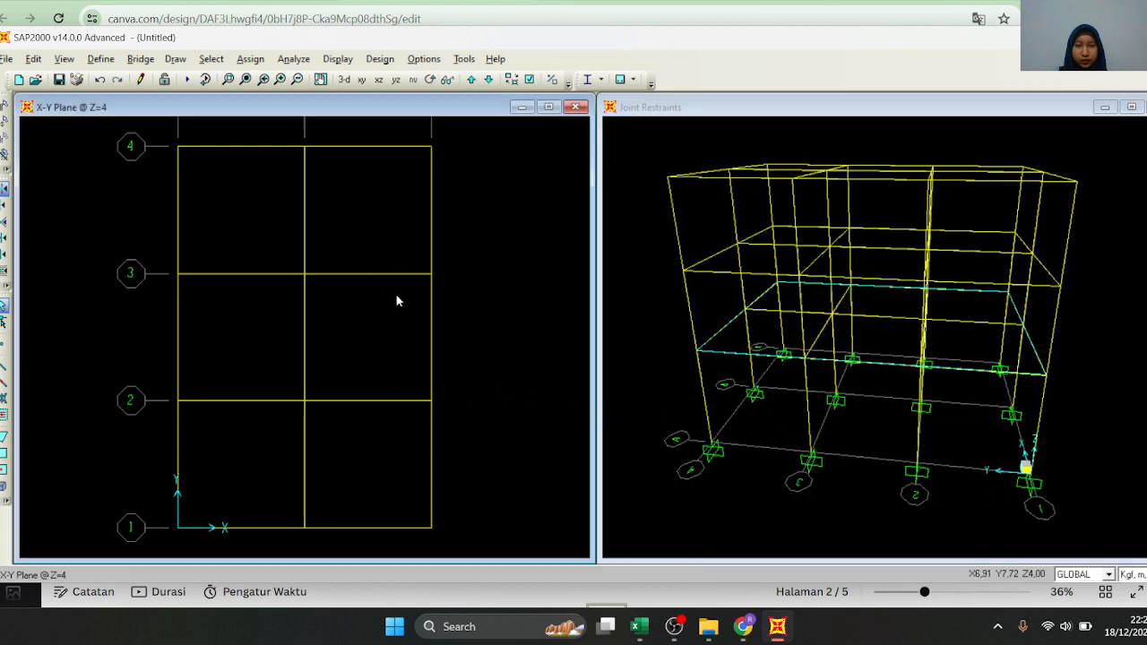
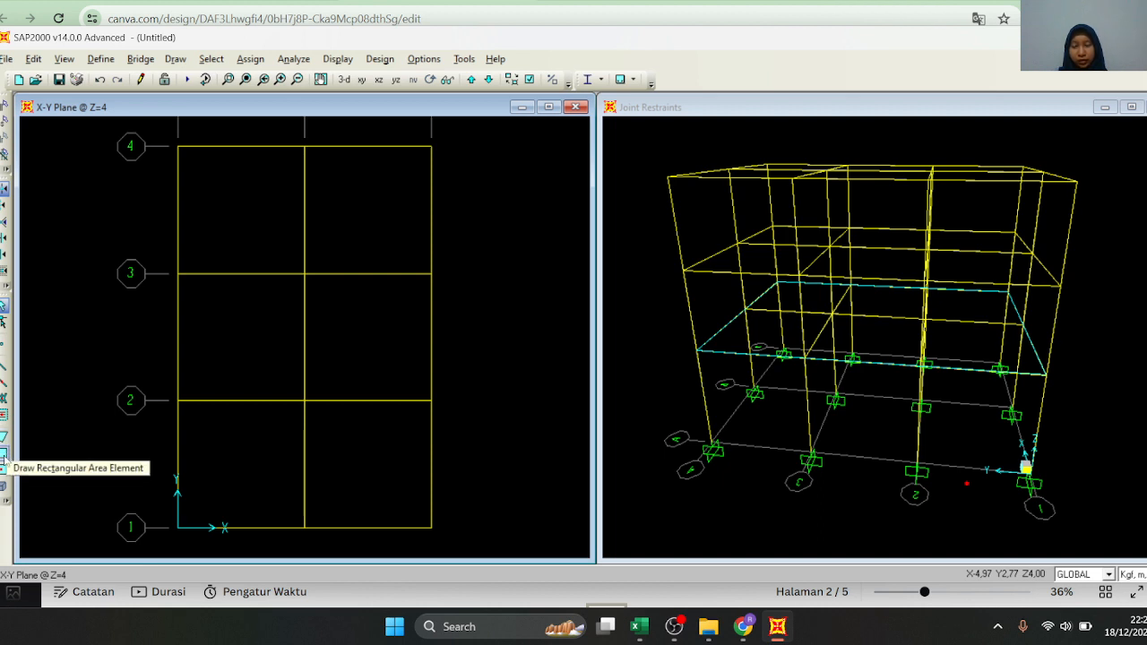
Draw rectangular area elements with section PELAT LANTAI in all six bays of the Z=4 floor plan
{"action": "left_click", "coordinate": [3, 455]}
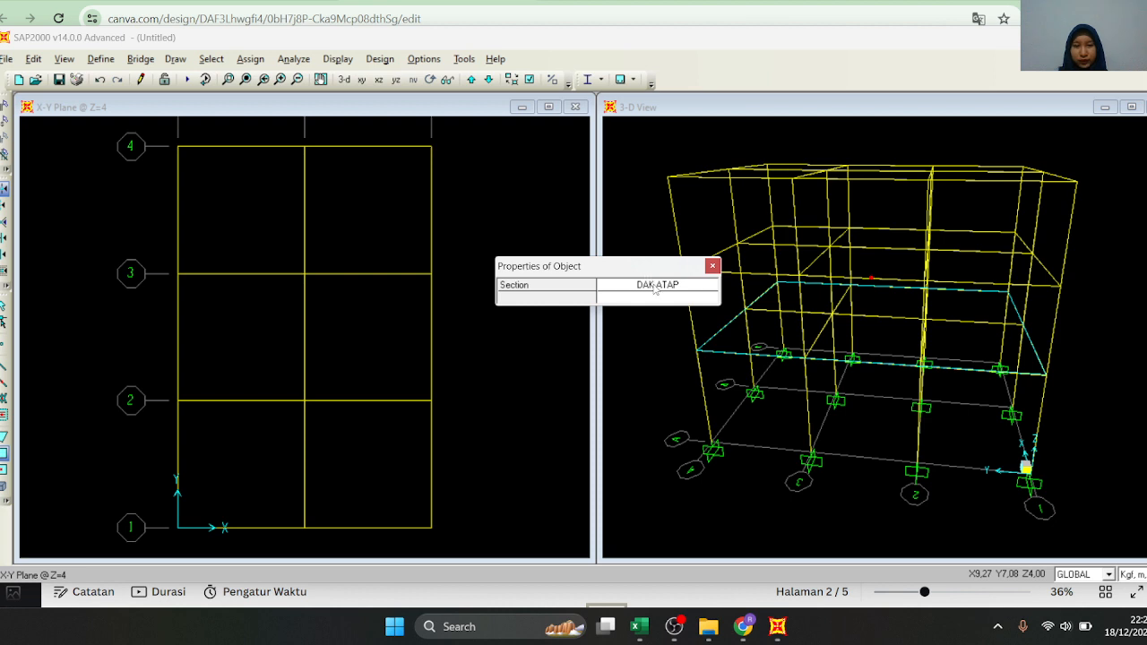
{"action": "left_click", "coordinate": [653, 286]}
{"action": "left_click", "coordinate": [666, 286]}
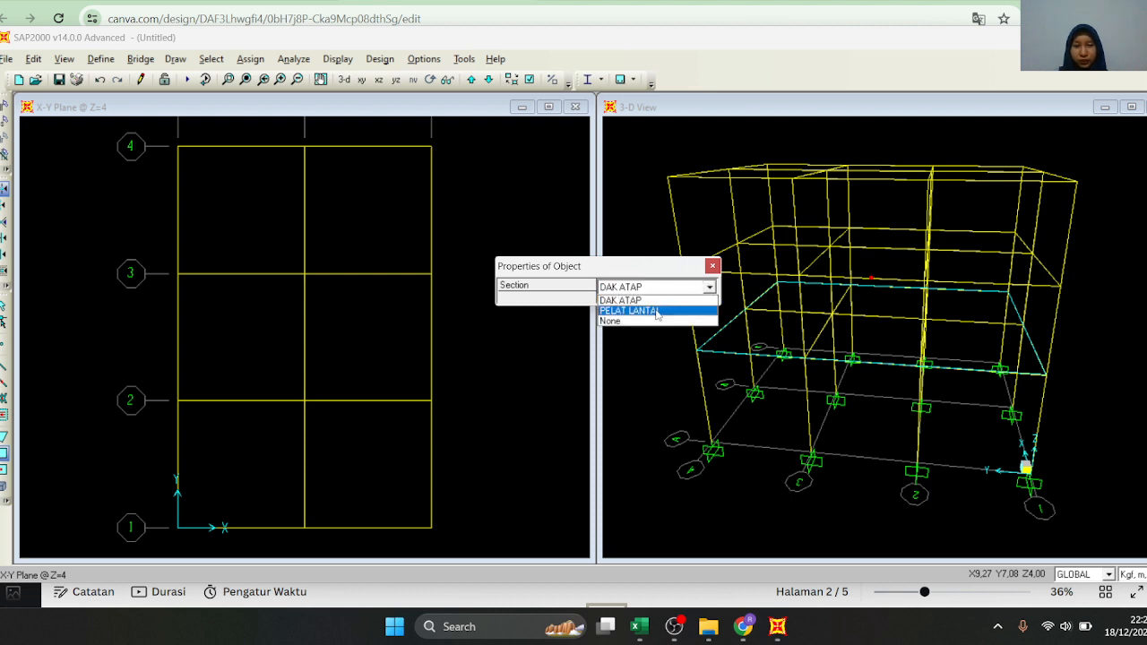
{"action": "left_click", "coordinate": [657, 311]}
{"action": "left_click_drag", "start_coordinate": [675, 265], "coordinate": [772, 162]}
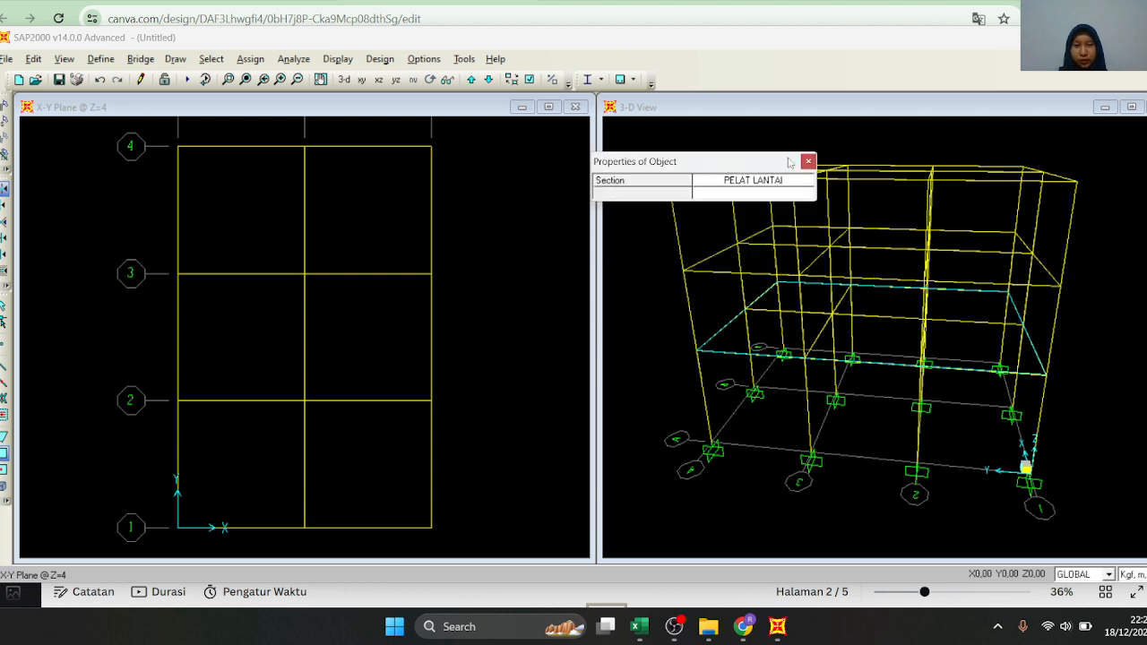
{"action": "left_click", "coordinate": [808, 161]}
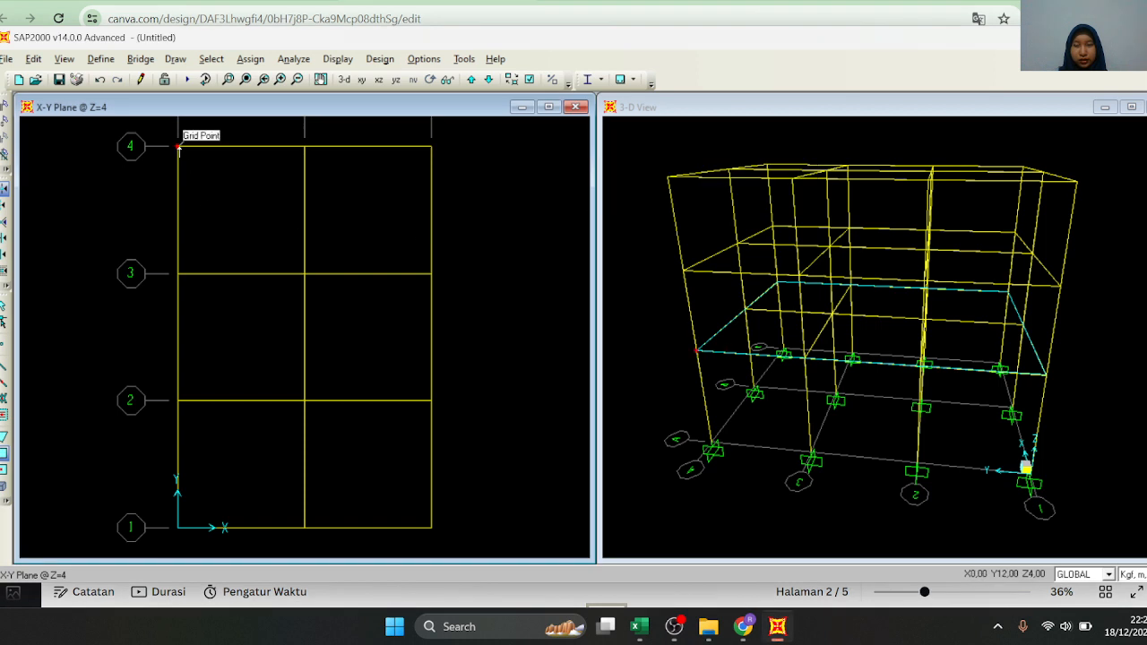
{"action": "left_click", "coordinate": [304, 274]}
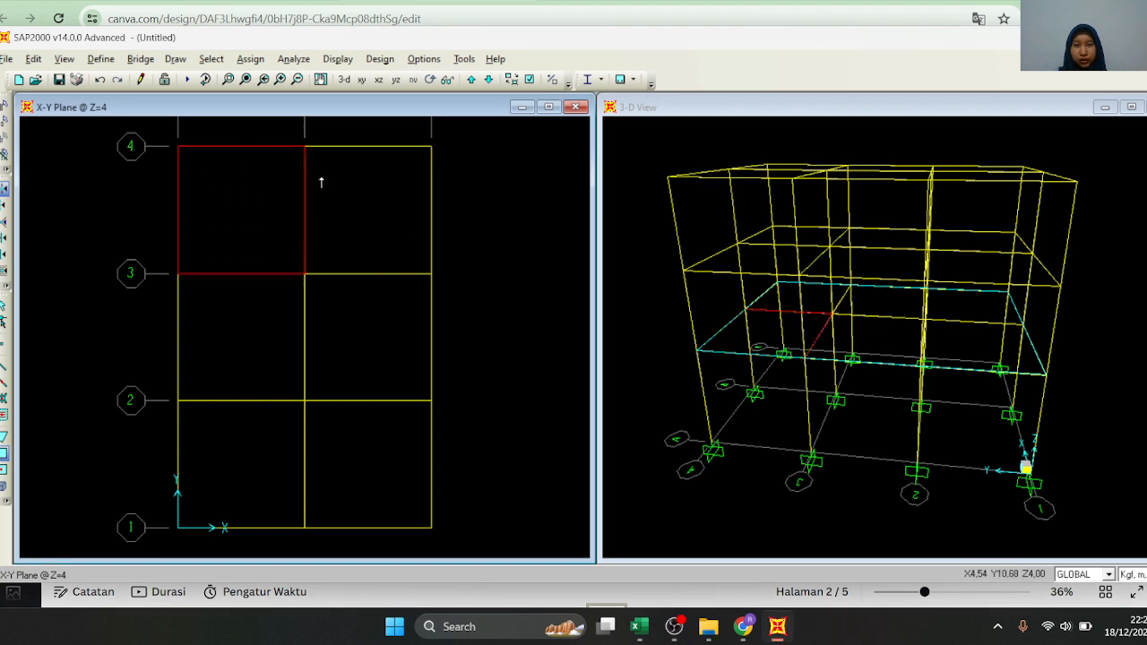
{"action": "left_click", "coordinate": [432, 274]}
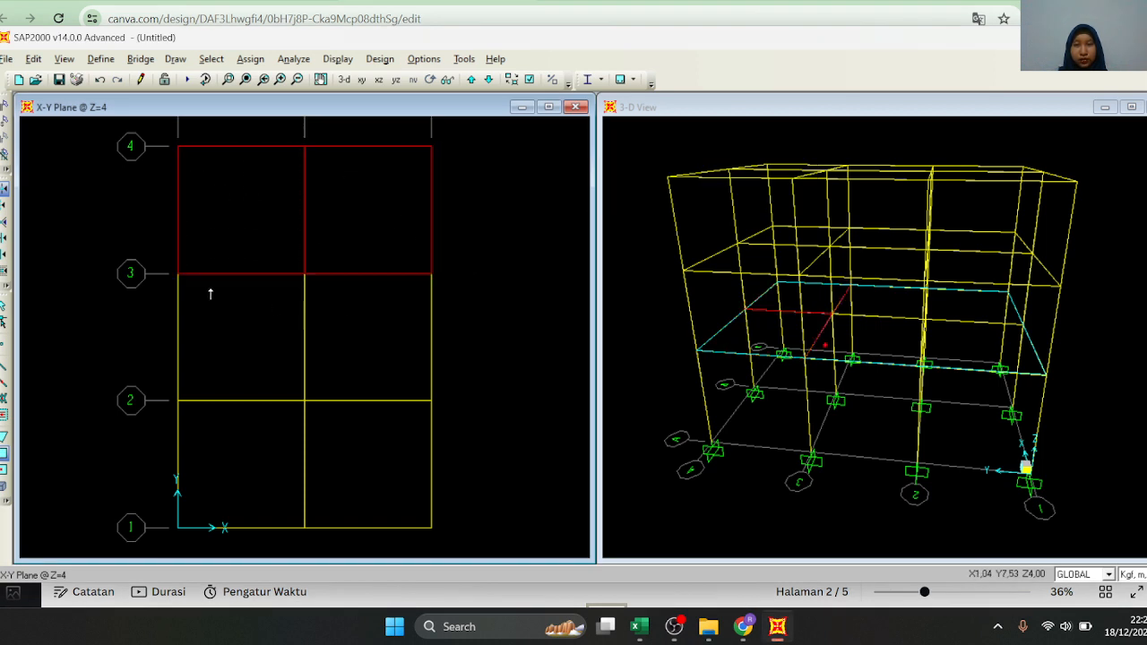
{"action": "left_click_drag", "start_coordinate": [182, 276], "coordinate": [310, 403]}
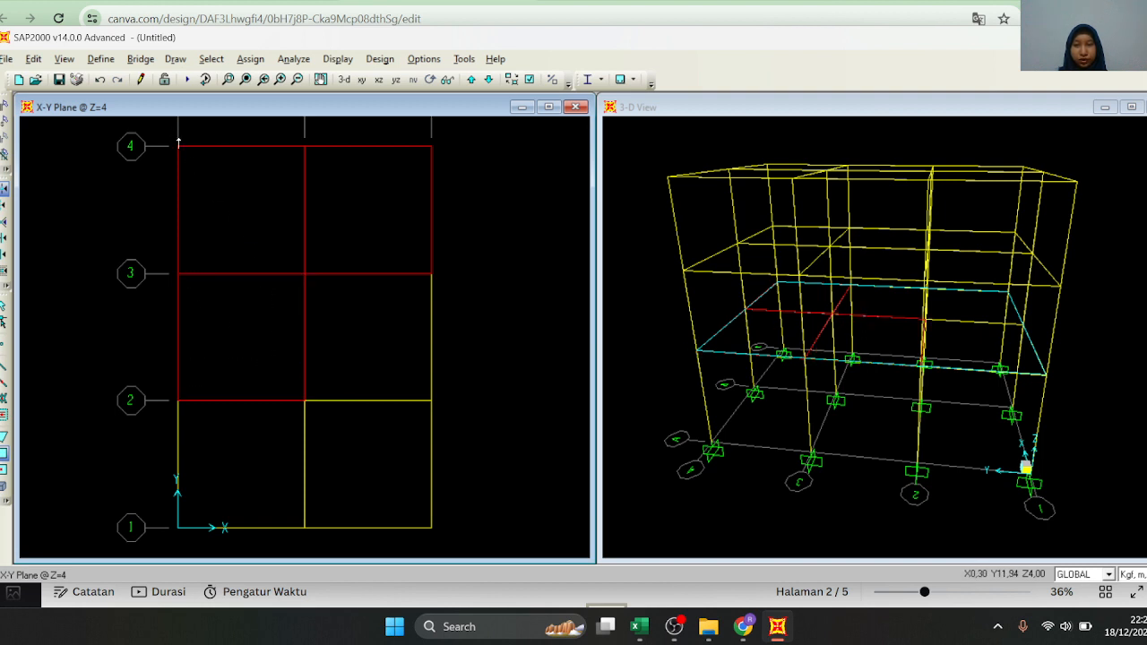
{"action": "left_click_drag", "start_coordinate": [308, 276], "coordinate": [430, 405]}
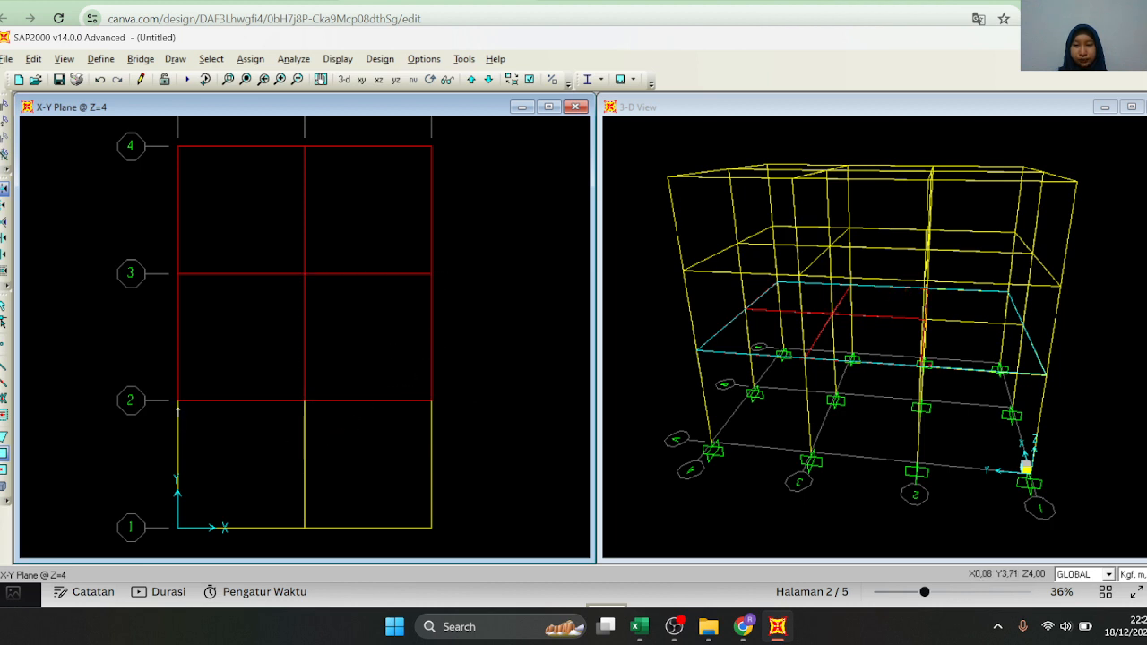
{"action": "left_click_drag", "start_coordinate": [185, 409], "coordinate": [306, 524]}
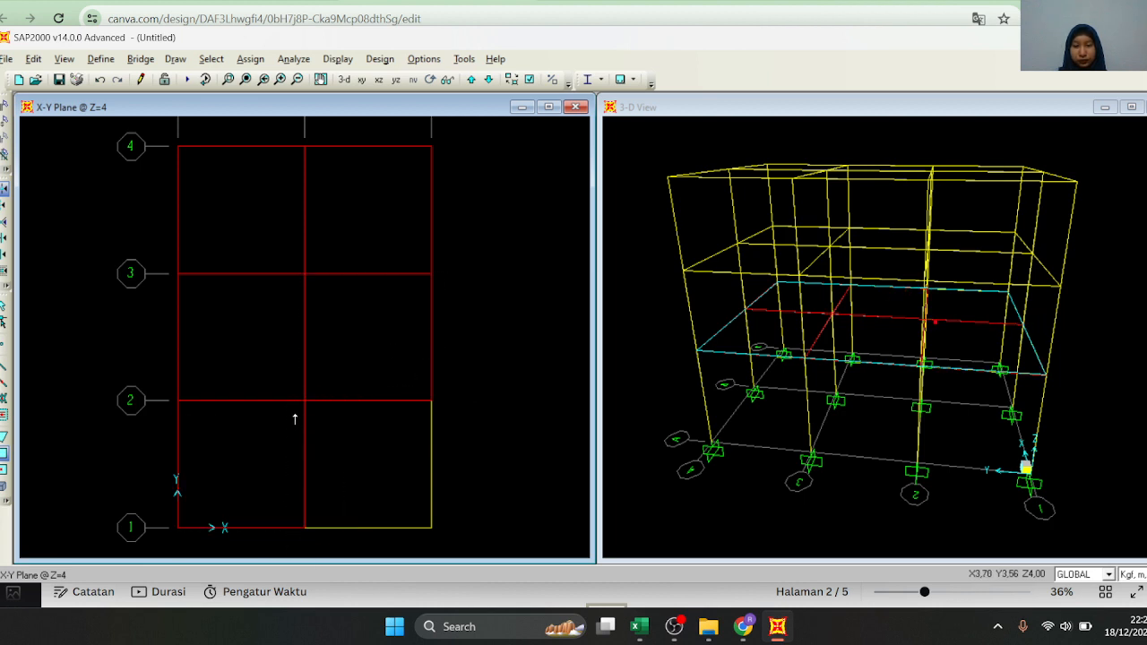
{"action": "left_click_drag", "start_coordinate": [306, 402], "coordinate": [430, 534]}
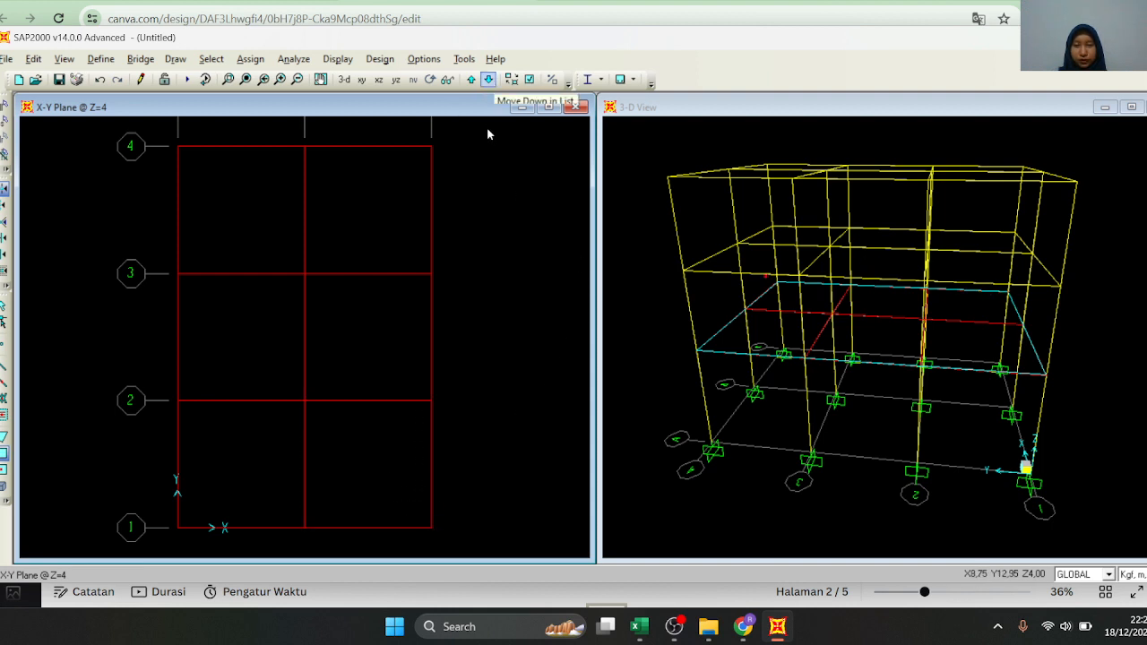
Raise the plan to Z=7 and draw rectangular PELAT LANTAI slabs in all six bays between grid lines 1 and 4
{"action": "left_click", "coordinate": [488, 81]}
{"action": "left_click", "coordinate": [471, 81]}
{"action": "left_click", "coordinate": [472, 81]}
{"action": "left_click", "coordinate": [177, 146]}
{"action": "left_click", "coordinate": [305, 274]}
{"action": "left_click", "coordinate": [305, 147]}
{"action": "left_click", "coordinate": [431, 274]}
{"action": "left_click", "coordinate": [305, 273]}
{"action": "left_click", "coordinate": [431, 400]}
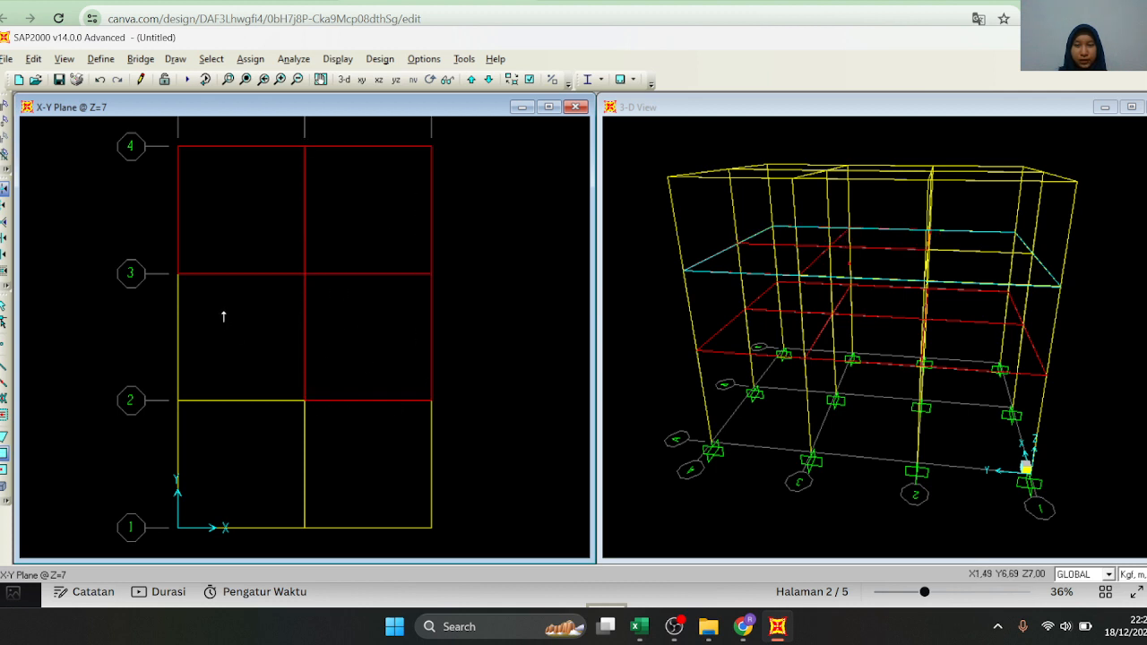
{"action": "left_click", "coordinate": [178, 273]}
{"action": "left_click", "coordinate": [305, 401]}
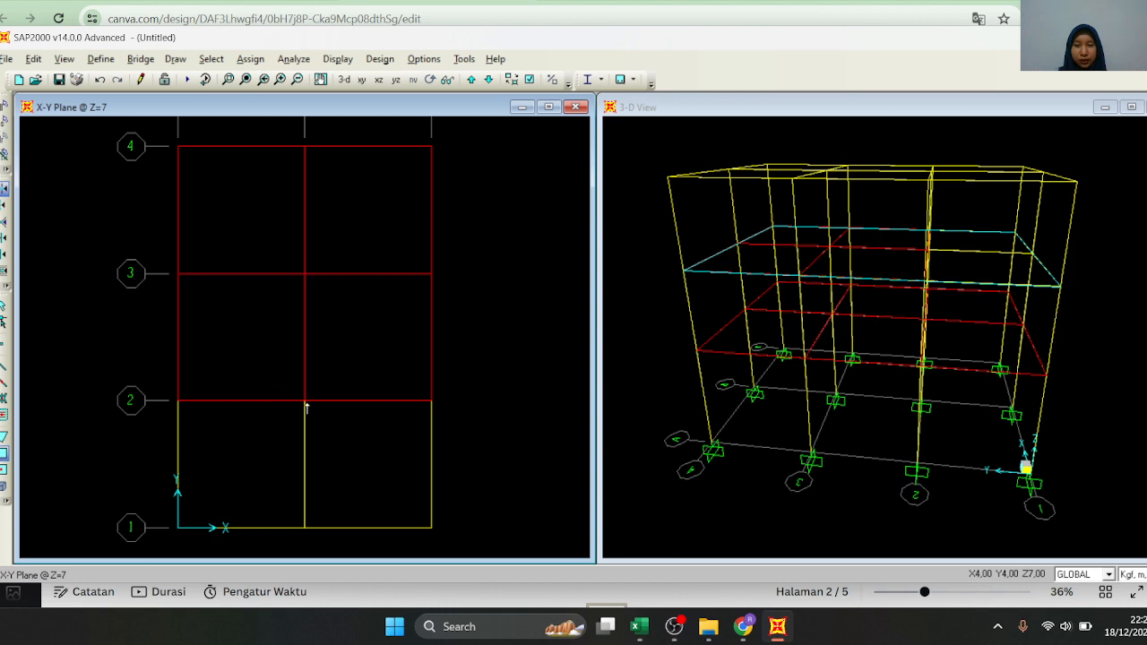
{"action": "left_click", "coordinate": [177, 400]}
{"action": "left_click", "coordinate": [305, 527]}
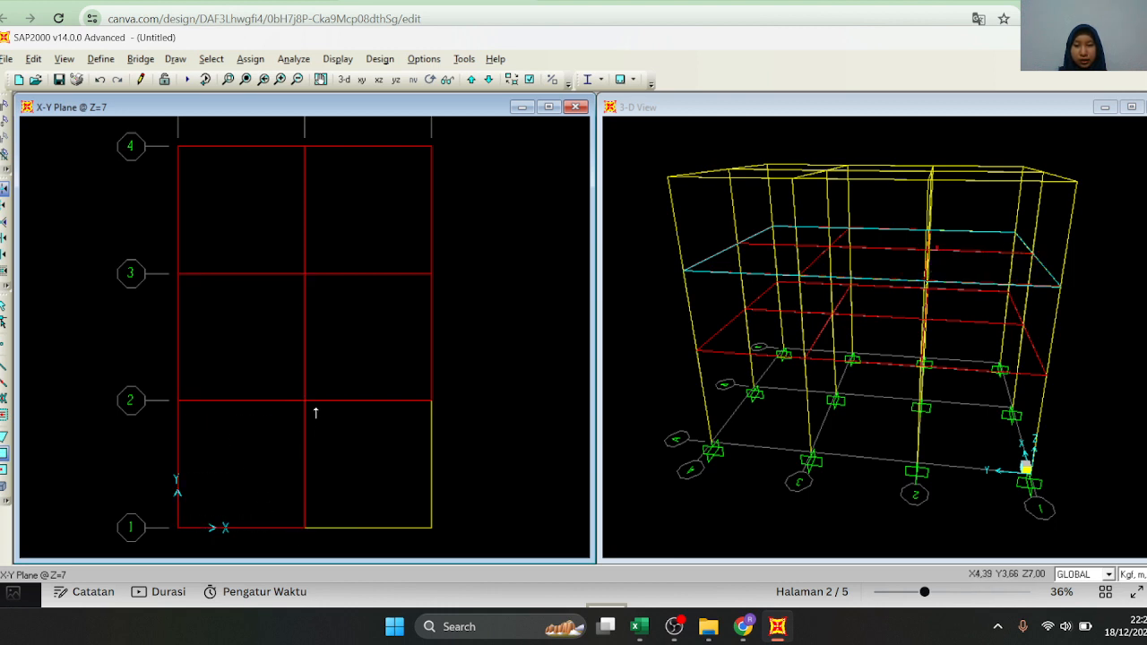
{"action": "left_click", "coordinate": [305, 401]}
{"action": "left_click", "coordinate": [432, 528]}
Raise the plan to the Z=10 roof level and set the section for new rectangular areas to DAK ATAP
{"action": "scroll", "coordinate": [219, 409], "scroll_direction": "down", "scroll_amount": 3}
{"action": "scroll", "coordinate": [237, 371], "scroll_direction": "up", "scroll_amount": 2}
{"action": "scroll", "coordinate": [237, 371], "scroll_direction": "up", "scroll_amount": 1}
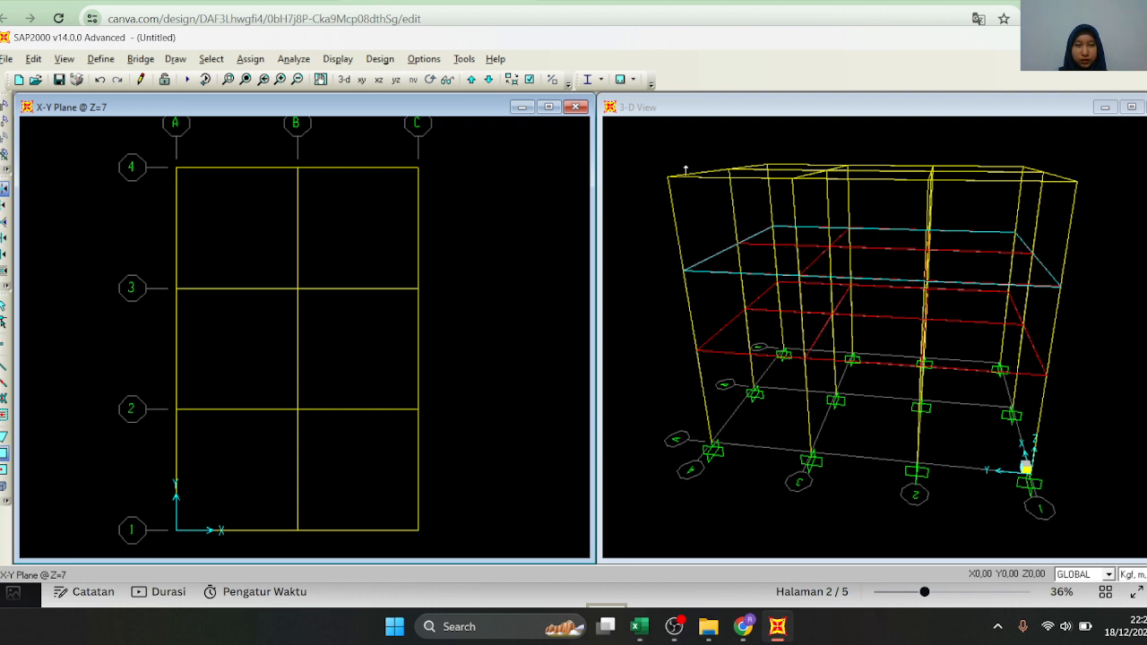
{"action": "left_click", "coordinate": [471, 82]}
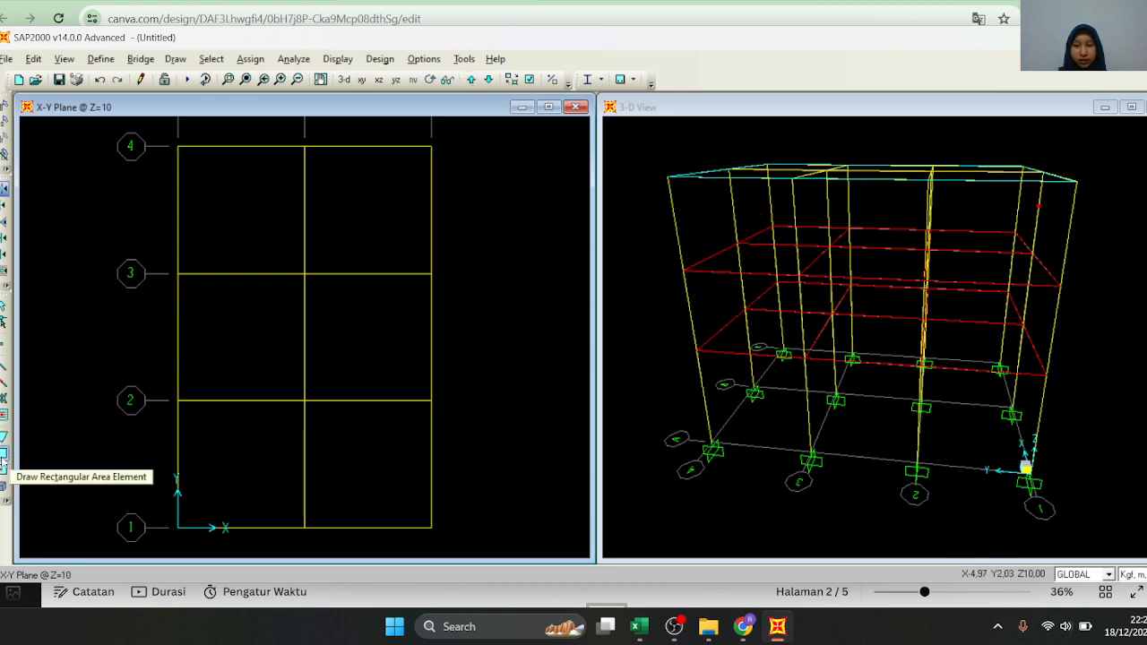
{"action": "left_click", "coordinate": [5, 454]}
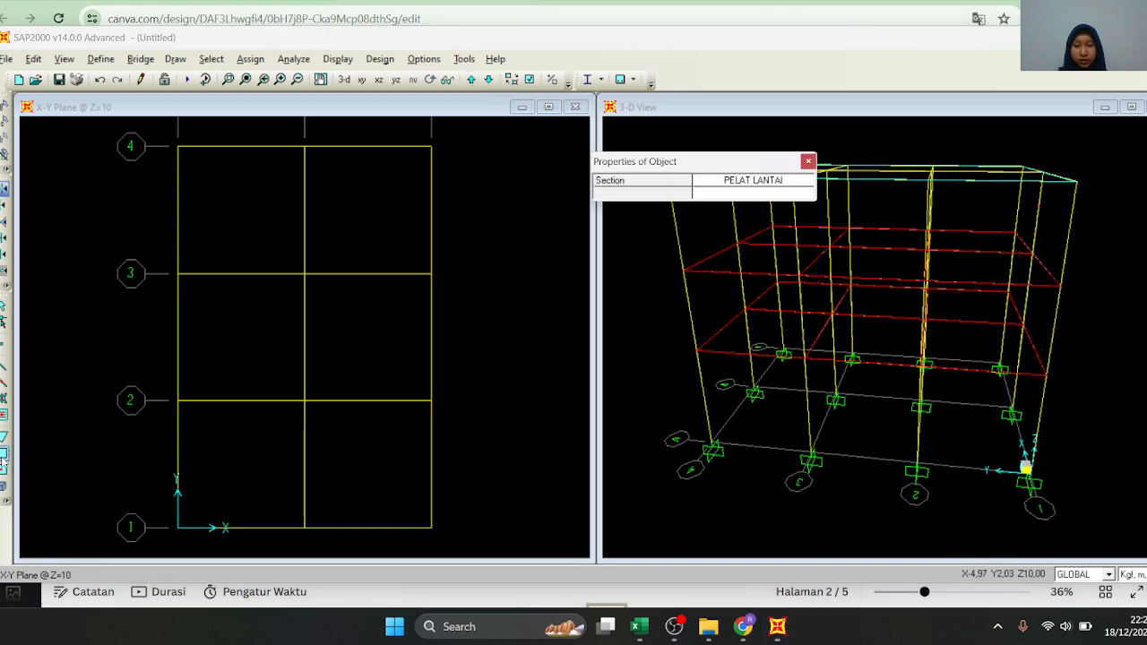
{"action": "left_click", "coordinate": [753, 180]}
{"action": "left_click", "coordinate": [753, 182]}
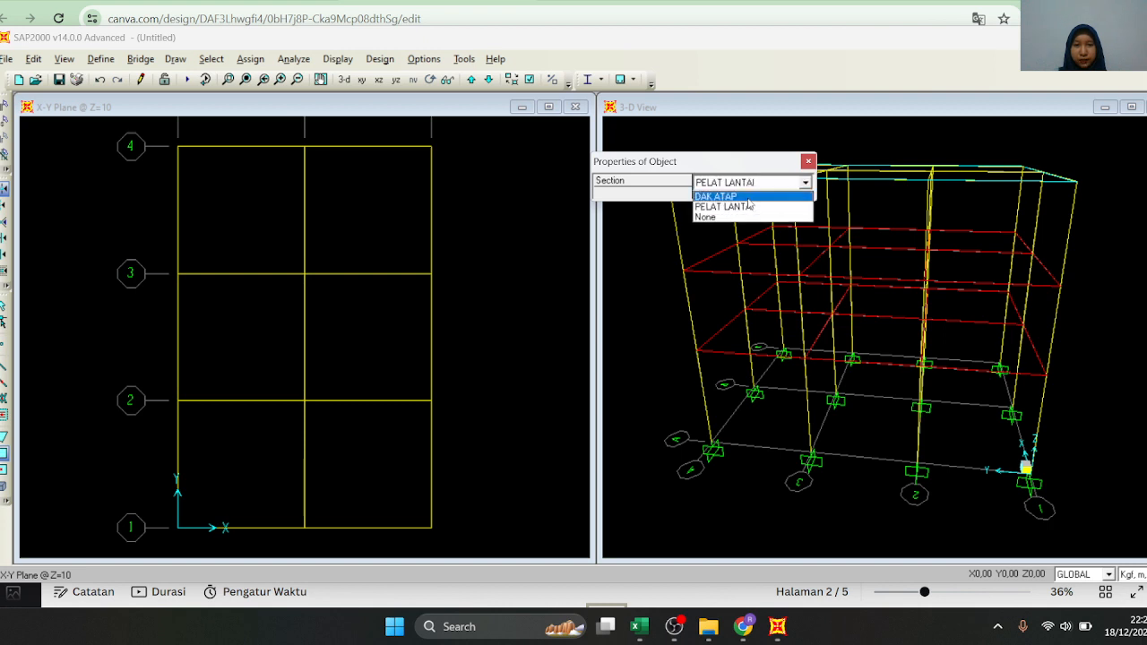
{"action": "left_click", "coordinate": [716, 195]}
Draw rectangular DAK ATAP roof slabs in all six bays of the Z=10 plan and end the drawing command
{"action": "left_click", "coordinate": [178, 146]}
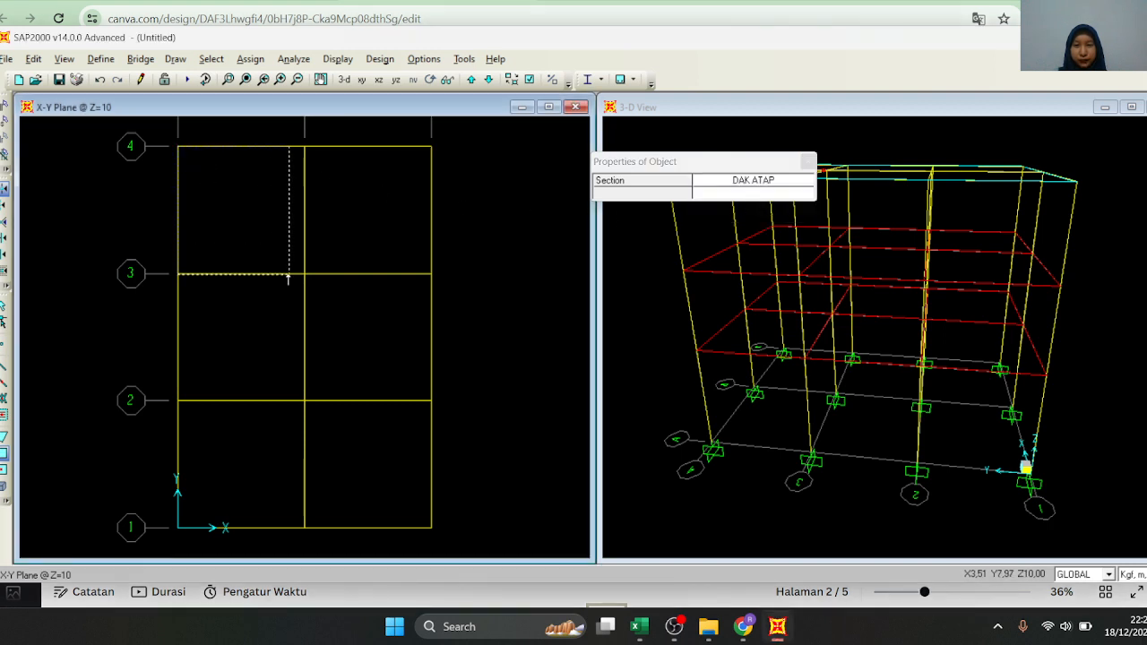
{"action": "left_click", "coordinate": [305, 273]}
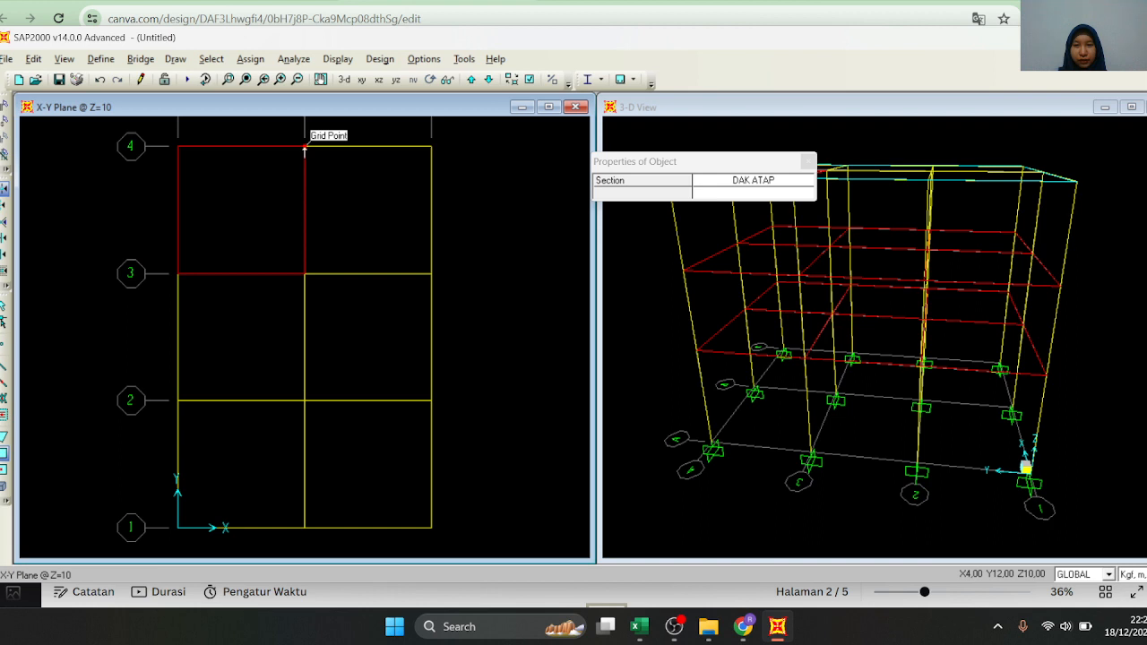
{"action": "left_click", "coordinate": [305, 147]}
{"action": "left_click", "coordinate": [431, 274]}
{"action": "left_click", "coordinate": [304, 273]}
{"action": "left_click", "coordinate": [432, 401]}
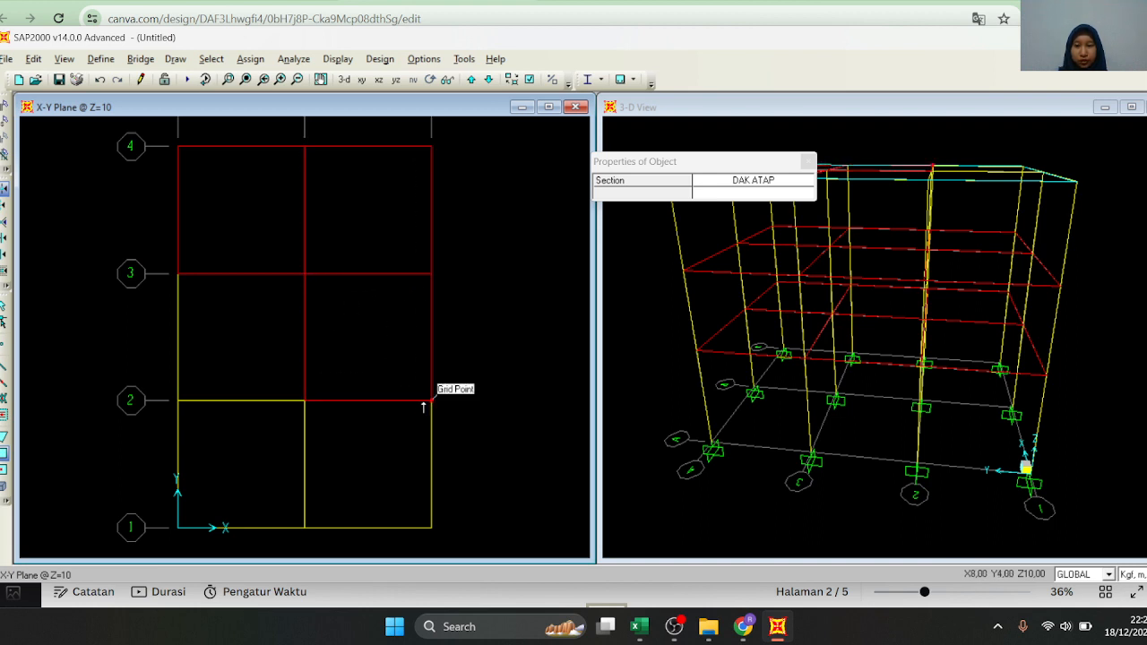
{"action": "left_click", "coordinate": [178, 273]}
{"action": "left_click", "coordinate": [304, 401]}
{"action": "left_click", "coordinate": [179, 400]}
{"action": "left_click", "coordinate": [305, 528]}
{"action": "left_click", "coordinate": [305, 400]}
{"action": "left_click", "coordinate": [431, 528]}
{"action": "key", "text": "Escape"}
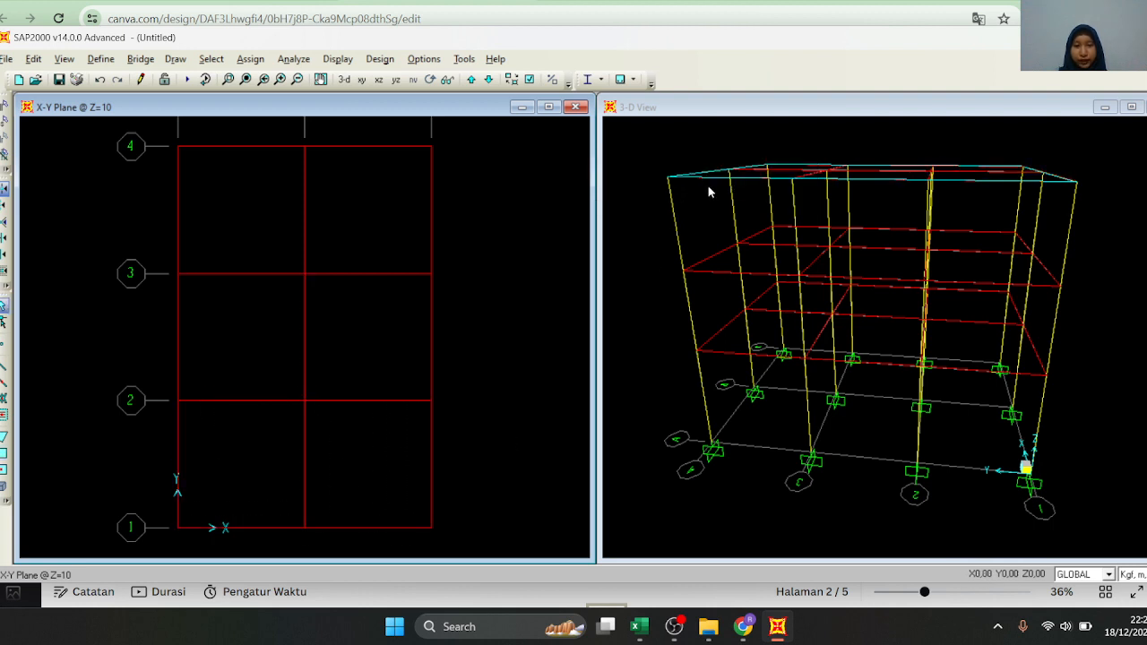
Lower the plan view to Z=4 and select all six floor slabs
{"action": "scroll", "coordinate": [426, 242], "scroll_direction": "down", "scroll_amount": 1}
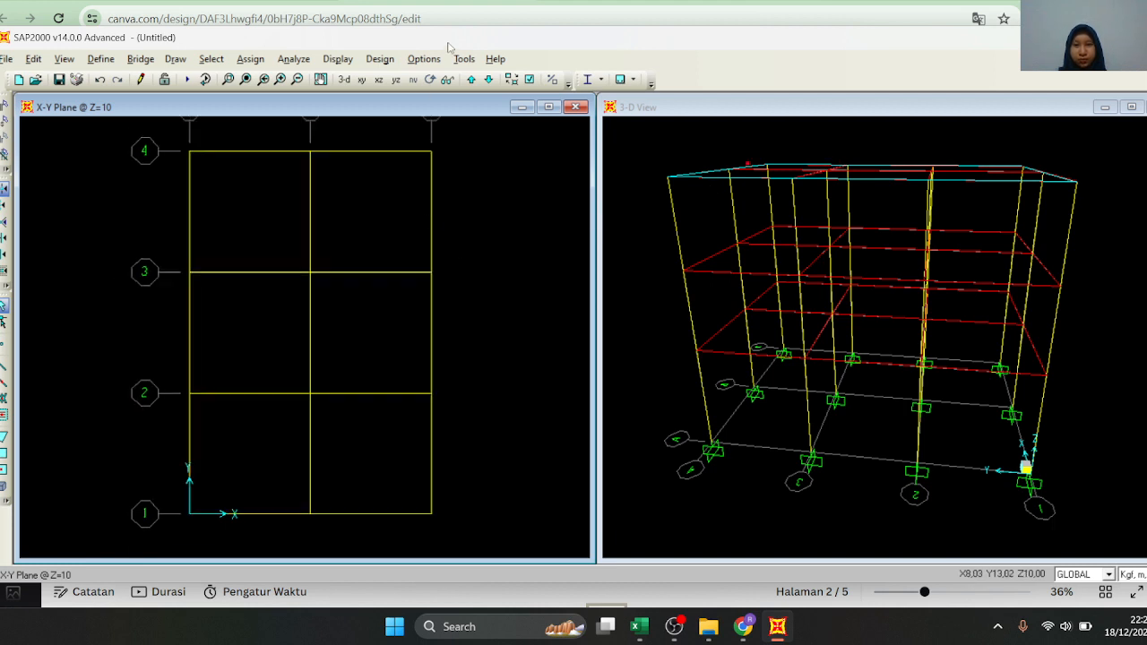
{"action": "left_click", "coordinate": [488, 80]}
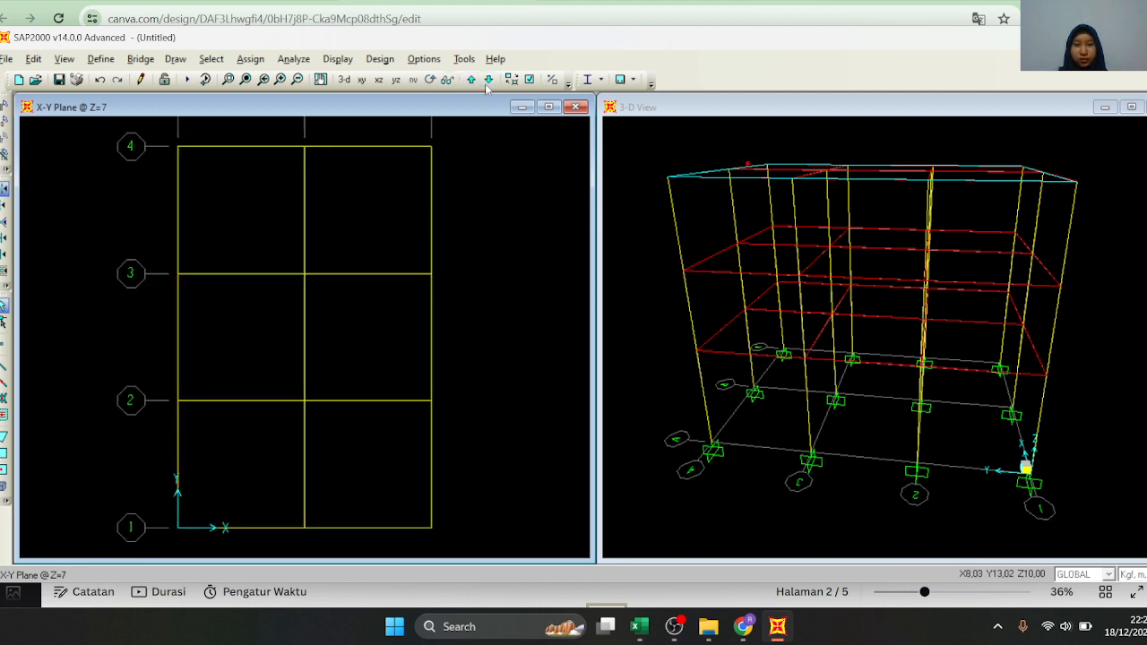
{"action": "left_click", "coordinate": [487, 80]}
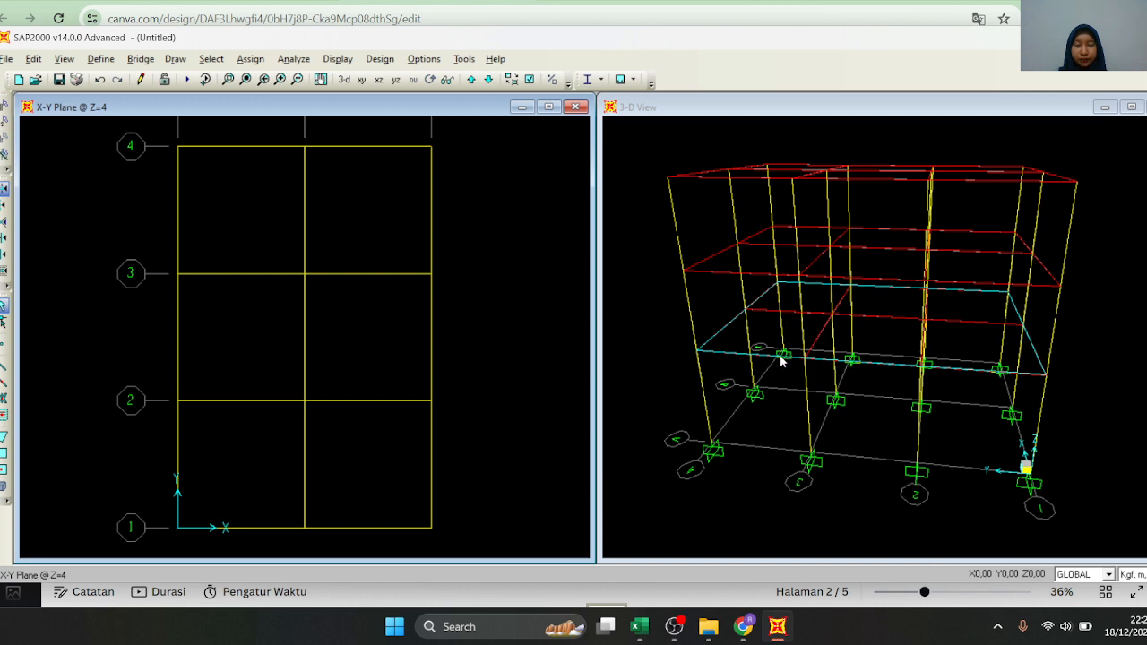
{"action": "left_click", "coordinate": [266, 236]}
{"action": "left_click", "coordinate": [332, 251]}
{"action": "left_click", "coordinate": [287, 332]}
{"action": "left_click", "coordinate": [344, 341]}
{"action": "left_click", "coordinate": [270, 440]}
{"action": "left_click", "coordinate": [320, 465]}
Set up a uniform shell load of 493 kgf/m² for the selected slabs: pattern DEAD, direction Gravity, added to existing loads
{"action": "left_click", "coordinate": [251, 59]}
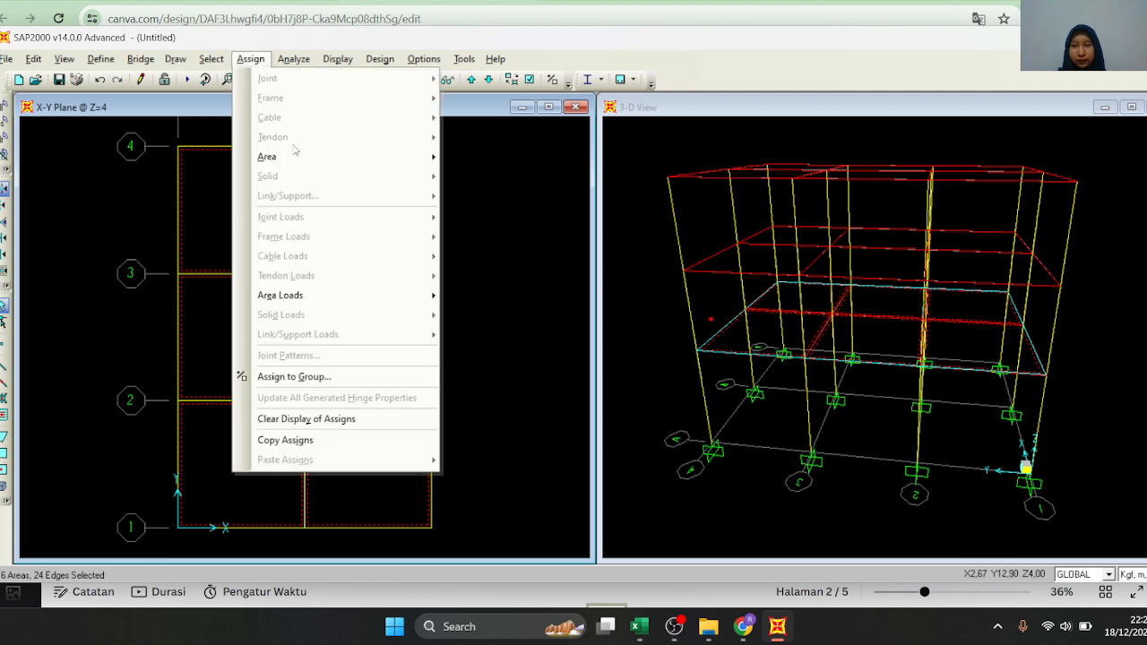
{"action": "mouse_move", "coordinate": [295, 157]}
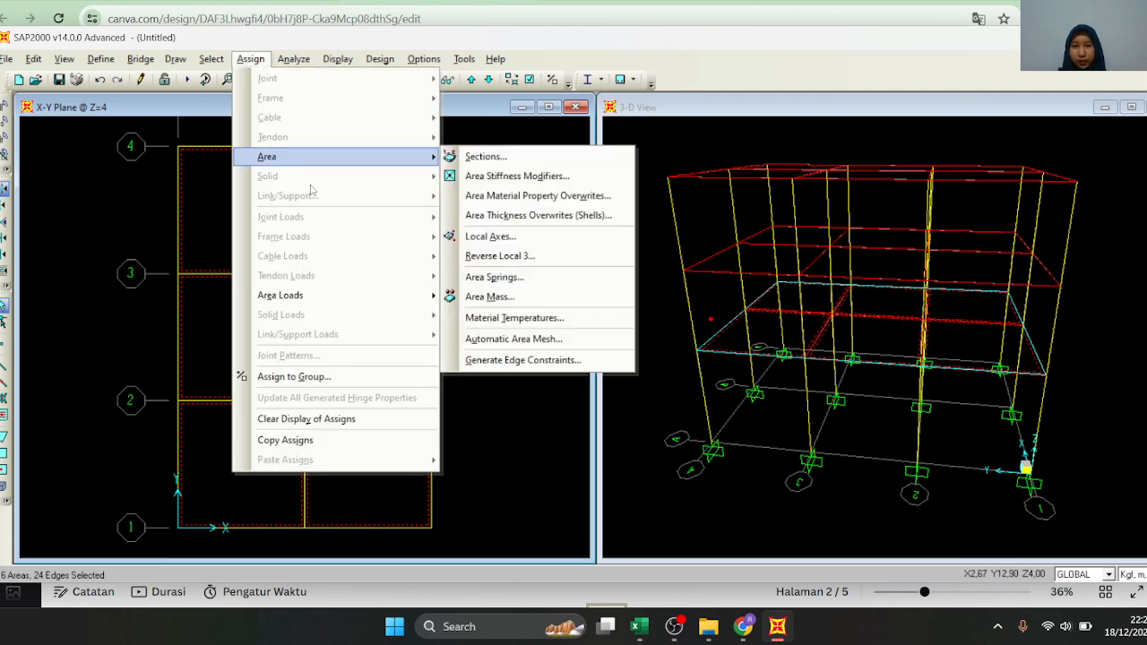
{"action": "mouse_move", "coordinate": [429, 296]}
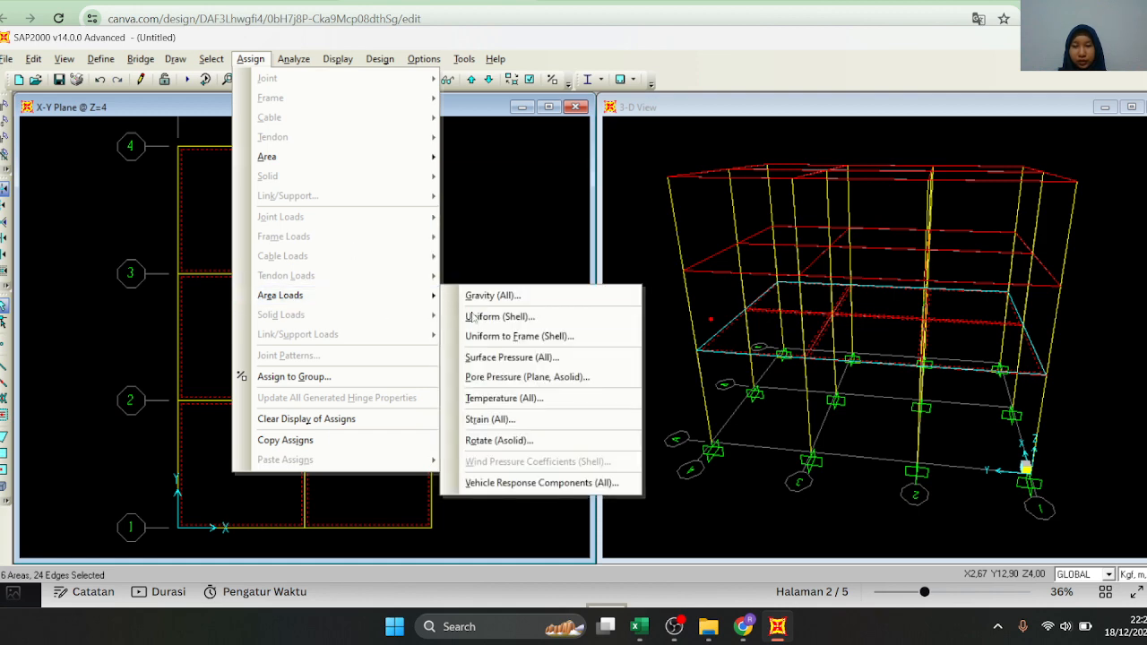
{"action": "left_click", "coordinate": [509, 317]}
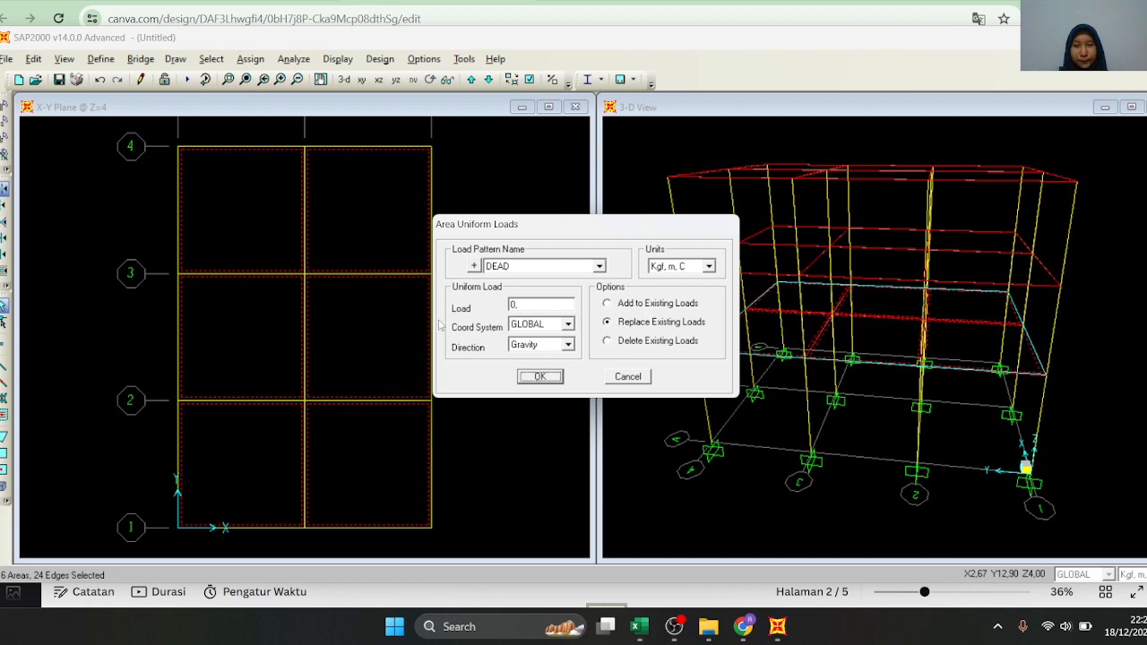
{"action": "double_click", "coordinate": [554, 308]}
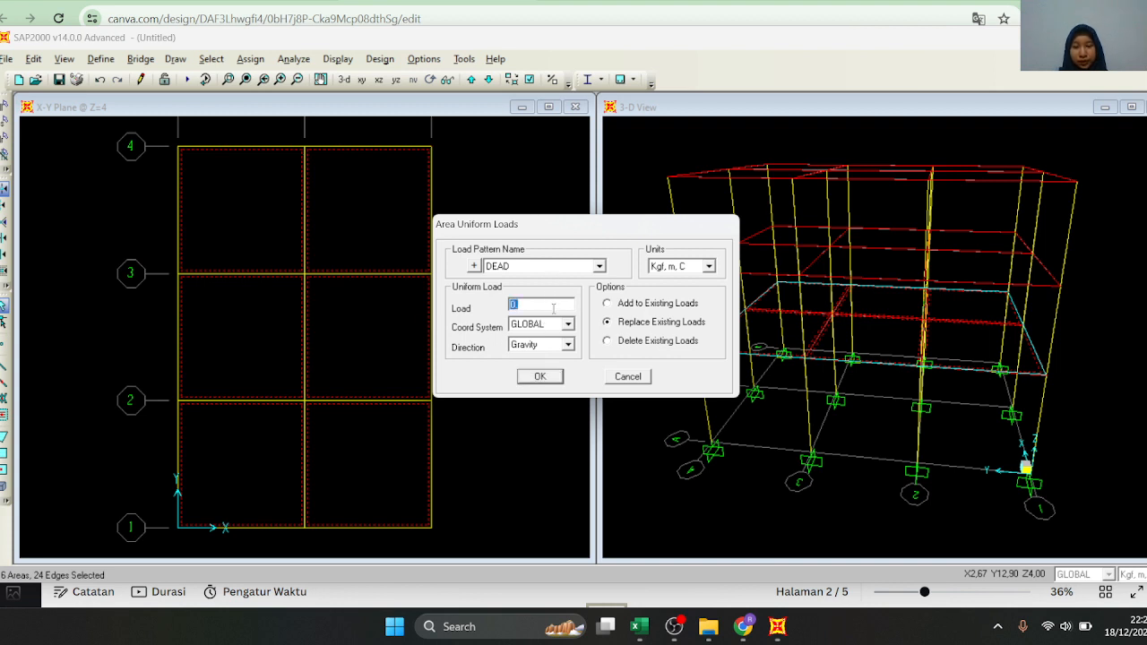
{"action": "type", "text": "494"}
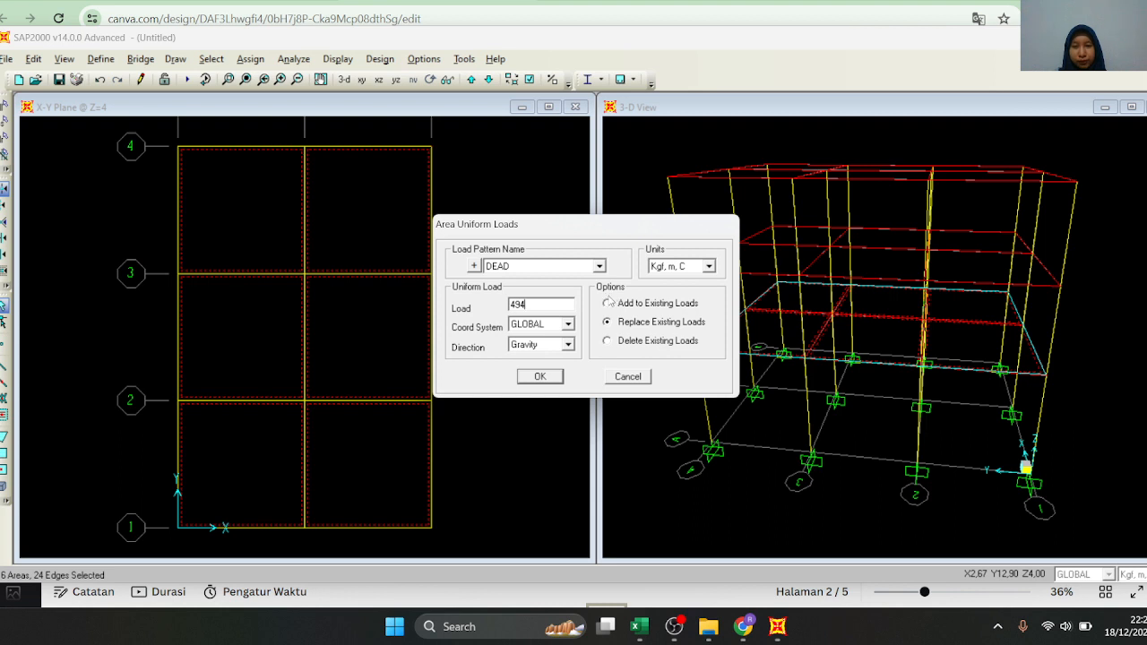
{"action": "left_click", "coordinate": [609, 304]}
{"action": "left_click", "coordinate": [542, 307]}
{"action": "left_click", "coordinate": [550, 306]}
{"action": "key", "text": "BackSpace"}
{"action": "type", "text": "3"}
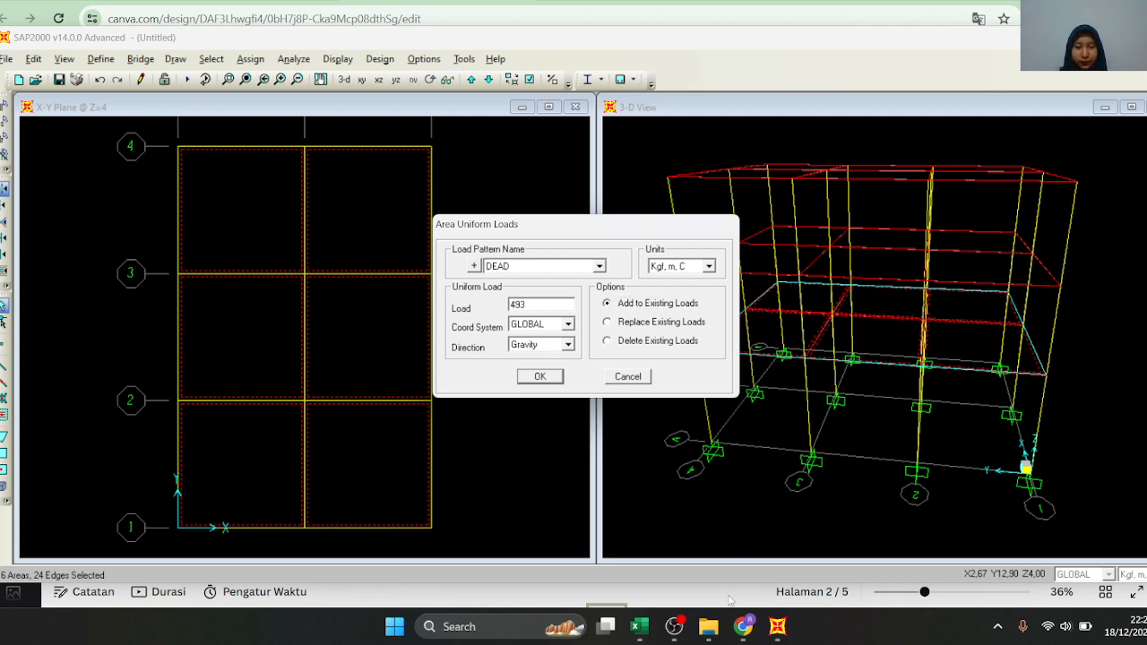
Check the LANTAI 2 total dead load in the Excel sheet, return to SAP2000 and apply the uniform load to the slabs
{"action": "left_click", "coordinate": [640, 633]}
{"action": "scroll", "coordinate": [355, 328], "scroll_direction": "up", "scroll_amount": 1}
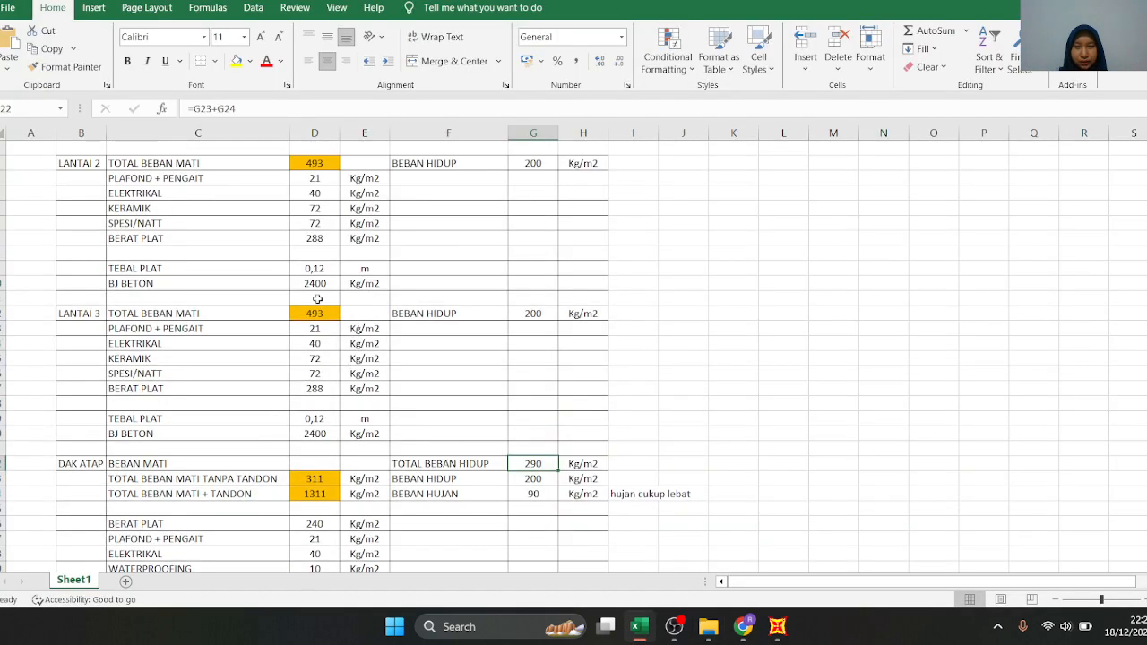
{"action": "left_click", "coordinate": [777, 627]}
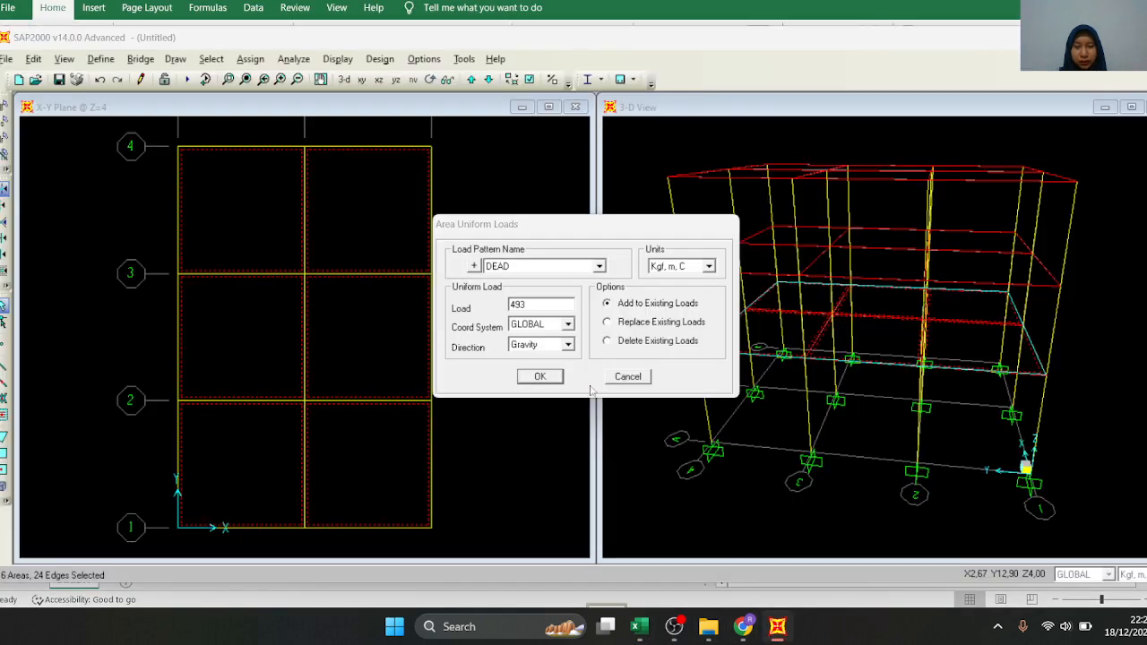
{"action": "left_click", "coordinate": [540, 376]}
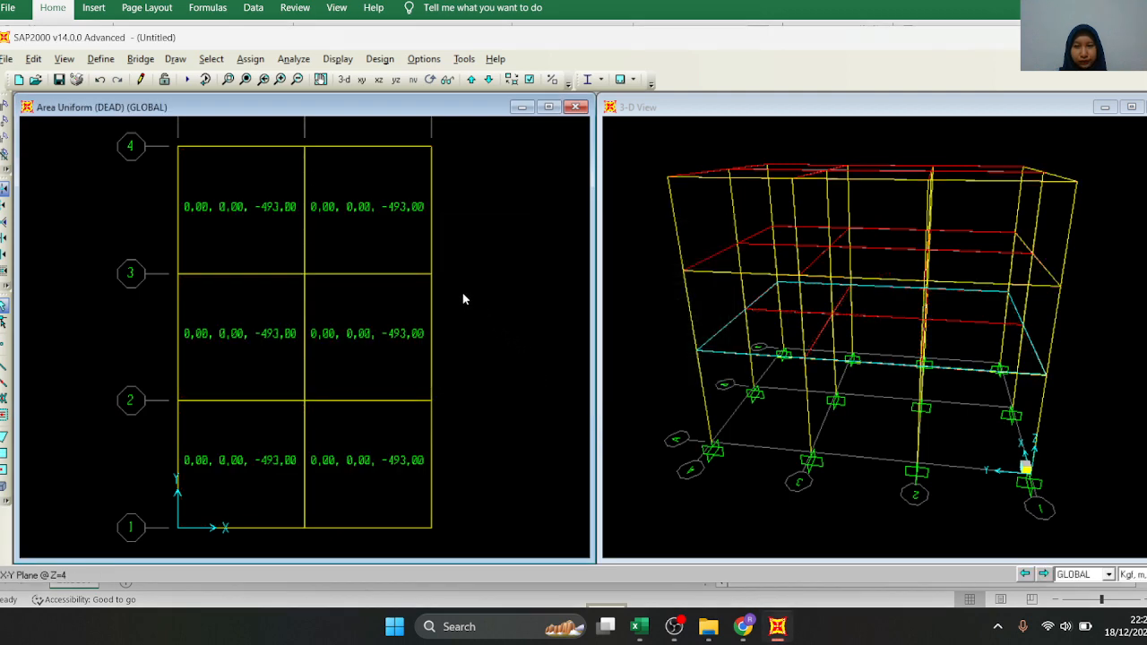
Check the area load assigned to the Z=4 slab between grids 3 and 4 on the origin side
{"action": "right_click", "coordinate": [273, 189]}
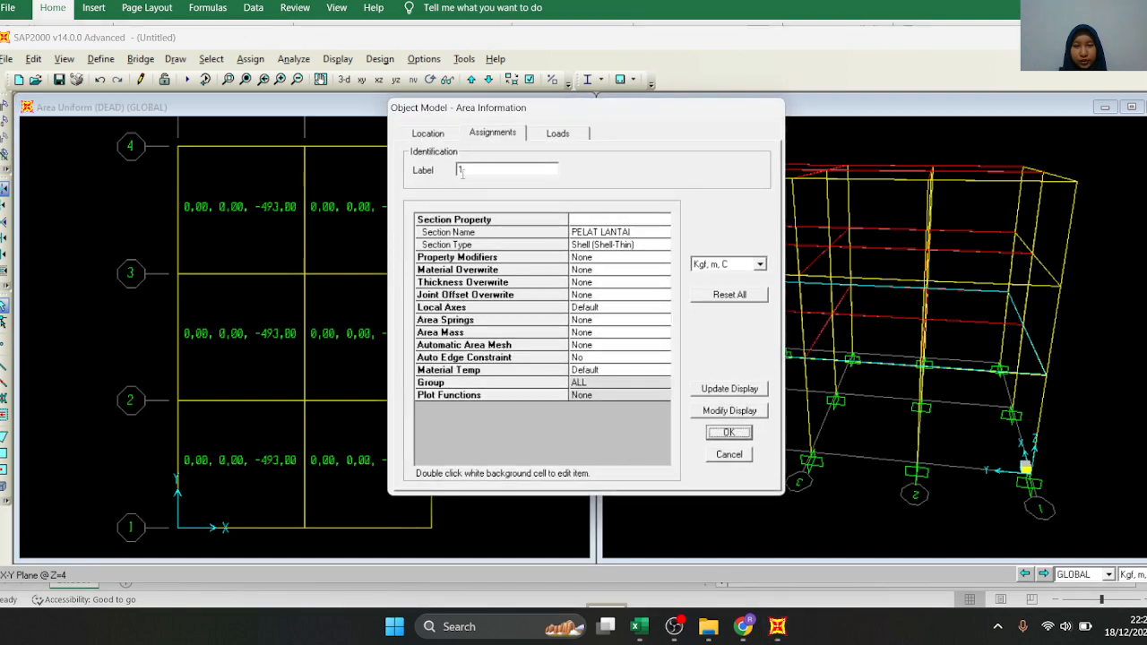
{"action": "left_click", "coordinate": [574, 132]}
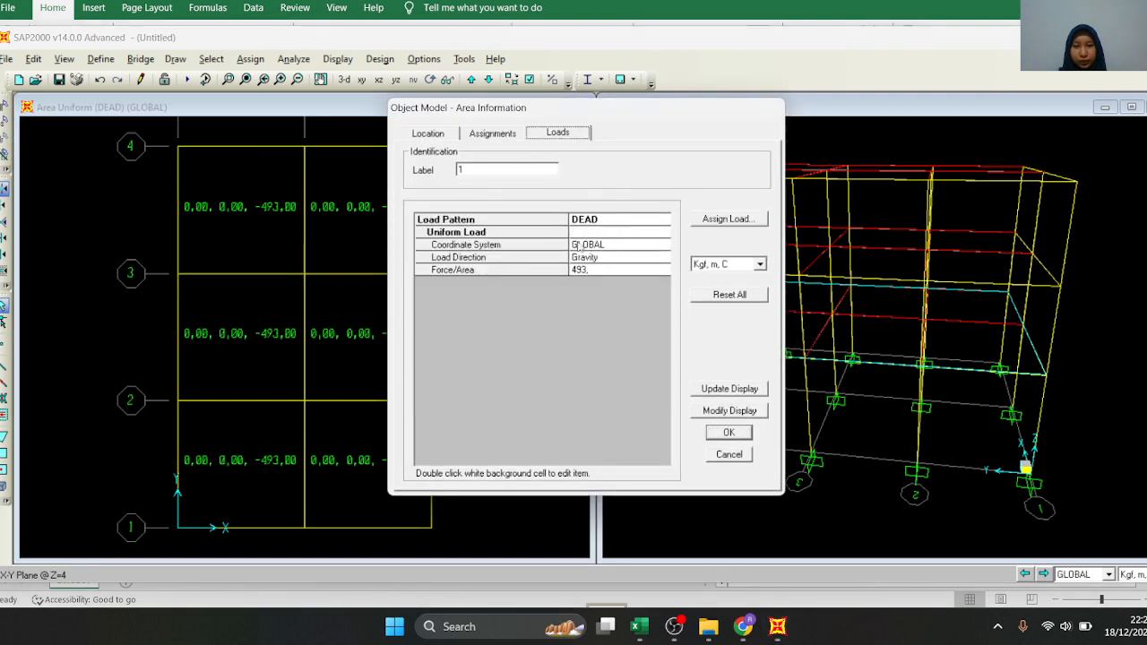
{"action": "left_click", "coordinate": [729, 432]}
Select all six Z=4 slabs and add a uniform shell load of 200 kgf/m² for pattern LIVE to the existing loads
{"action": "left_click", "coordinate": [264, 238]}
{"action": "left_click", "coordinate": [284, 310]}
{"action": "left_click", "coordinate": [335, 355]}
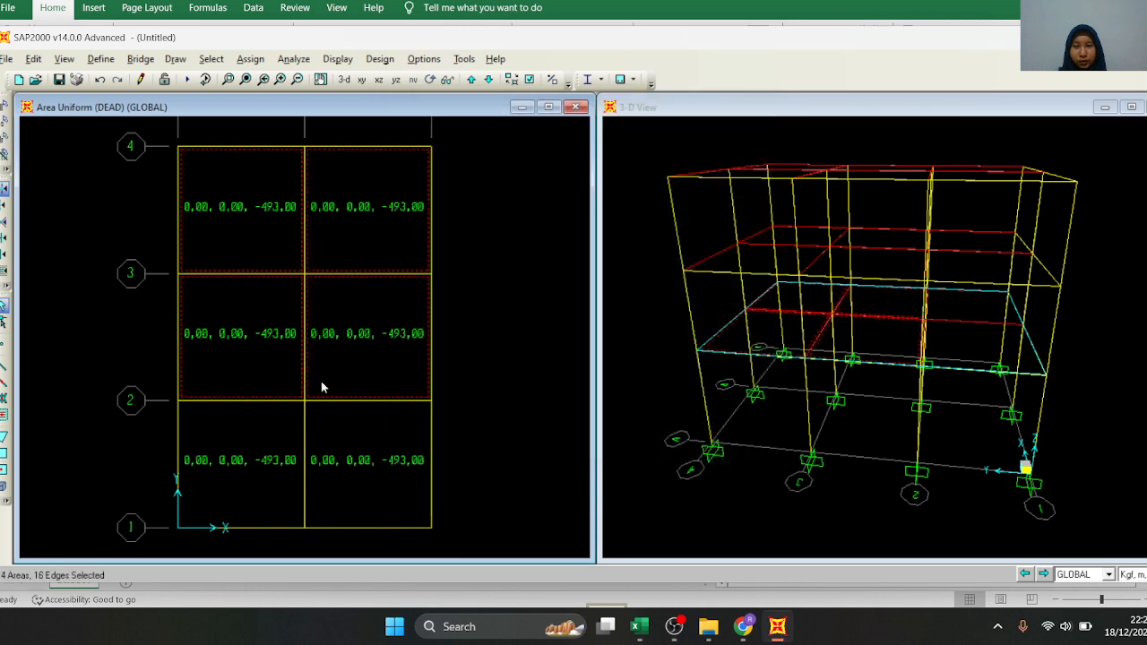
{"action": "left_click", "coordinate": [250, 58]}
{"action": "mouse_move", "coordinate": [391, 294]}
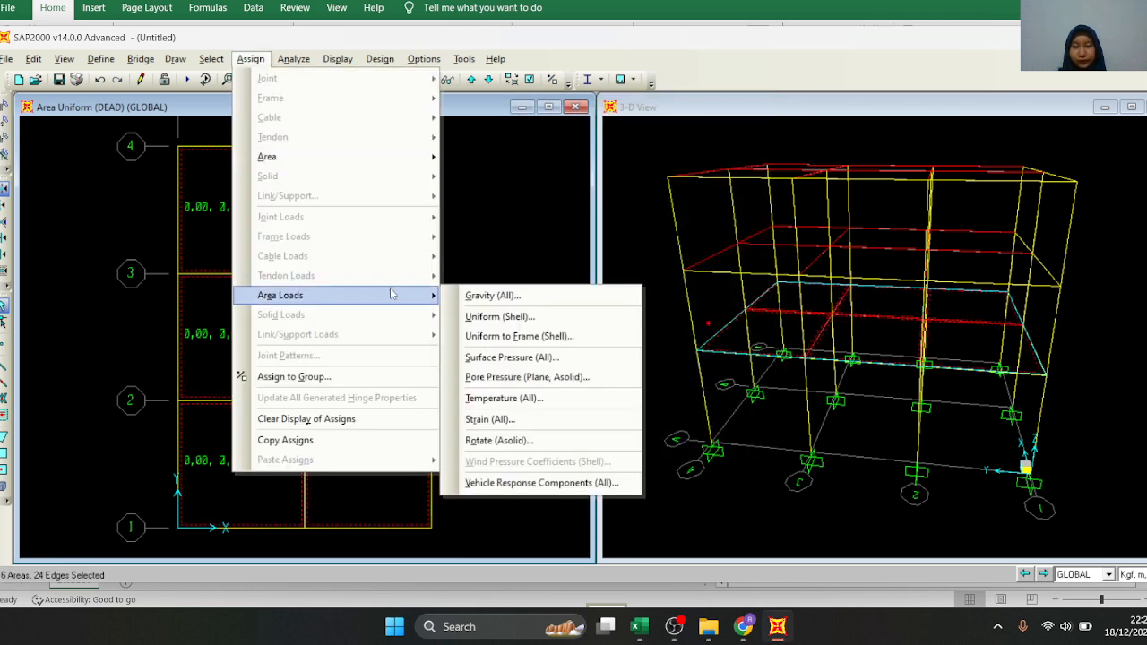
{"action": "left_click", "coordinate": [500, 317]}
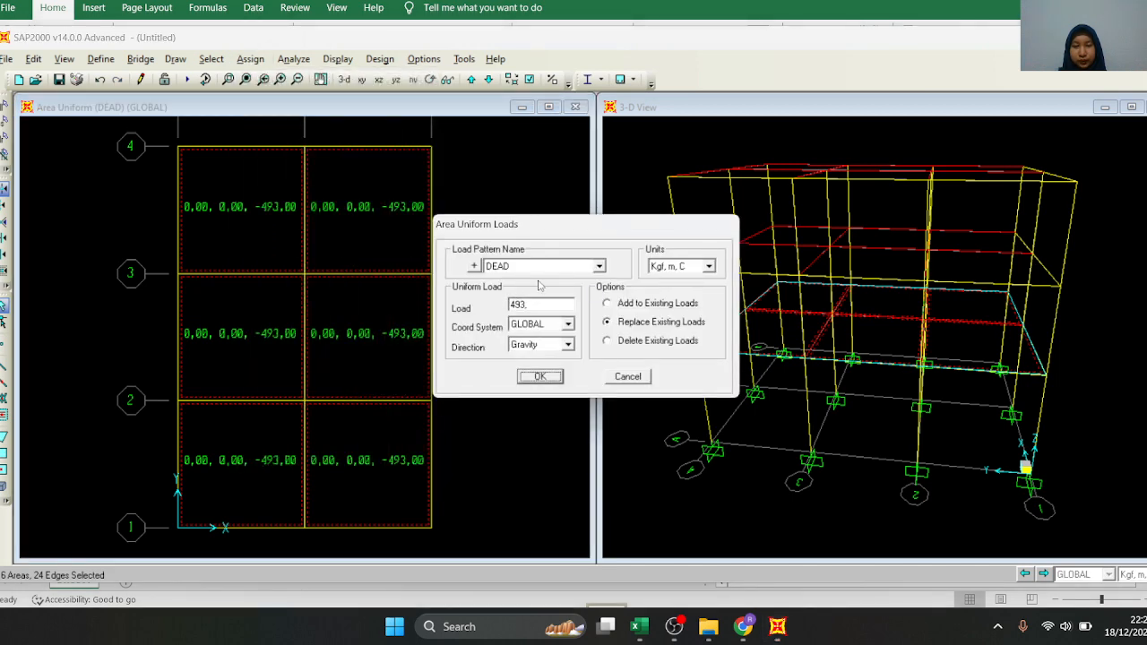
{"action": "left_click", "coordinate": [539, 266]}
{"action": "left_click", "coordinate": [540, 291]}
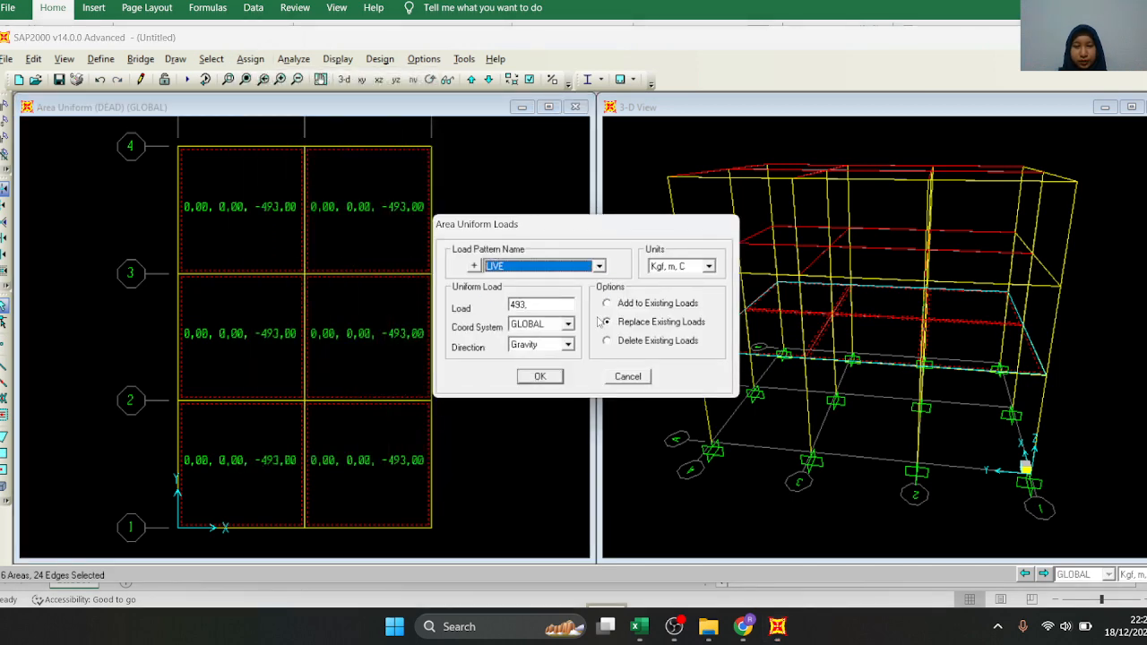
{"action": "left_click", "coordinate": [608, 304]}
{"action": "double_click", "coordinate": [564, 305]}
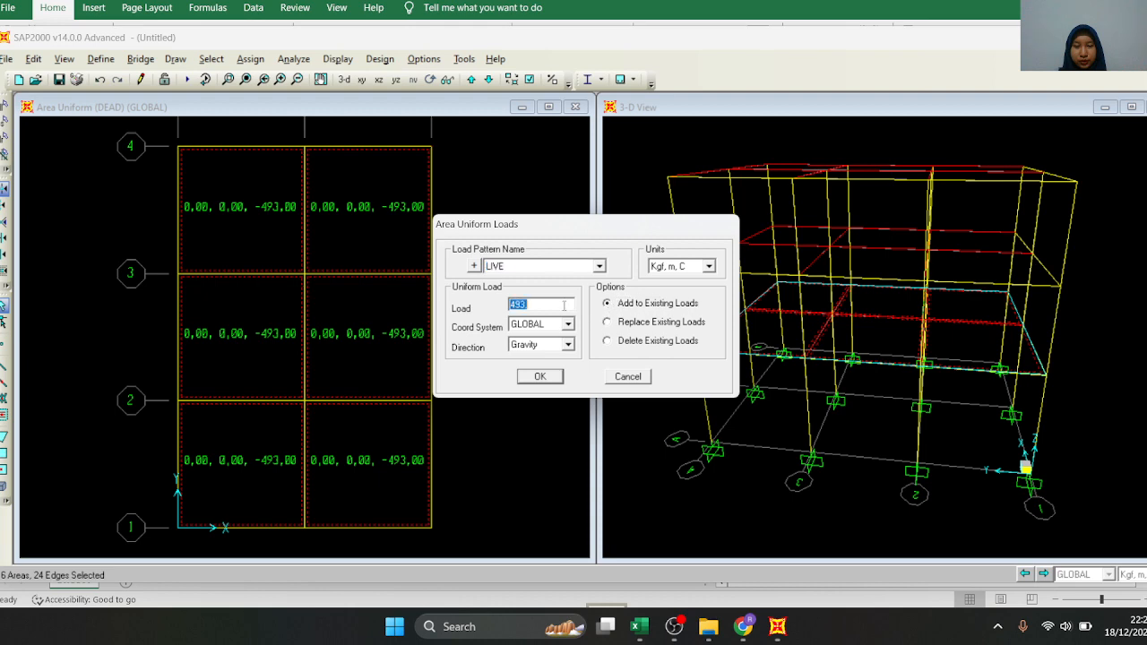
{"action": "type", "text": "200"}
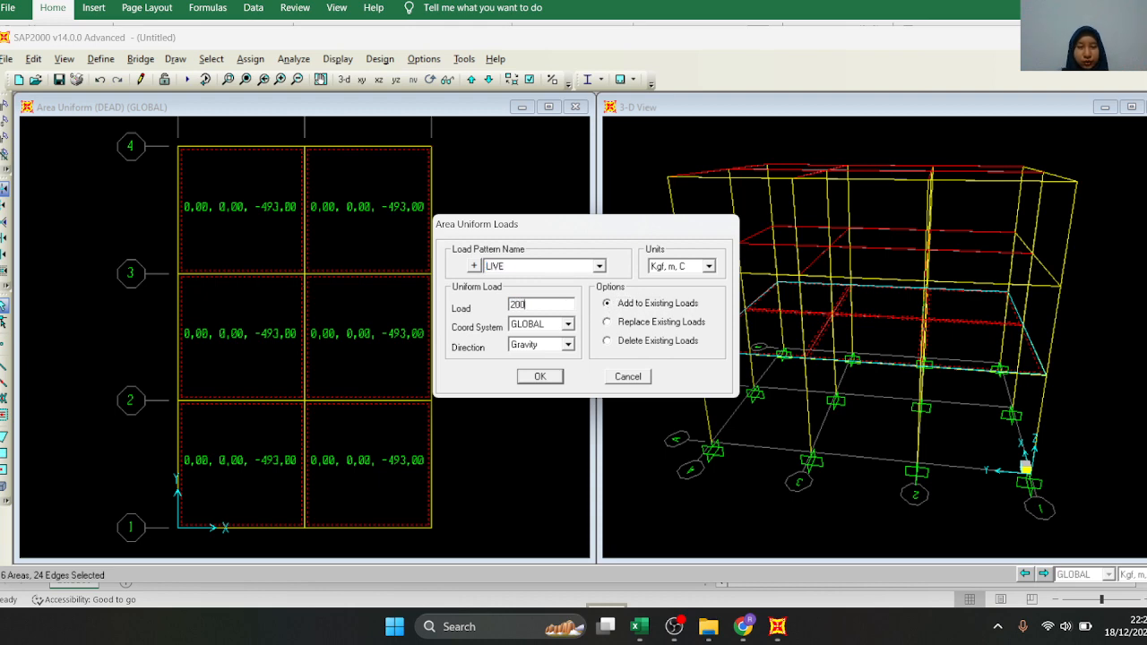
{"action": "left_click", "coordinate": [540, 377]}
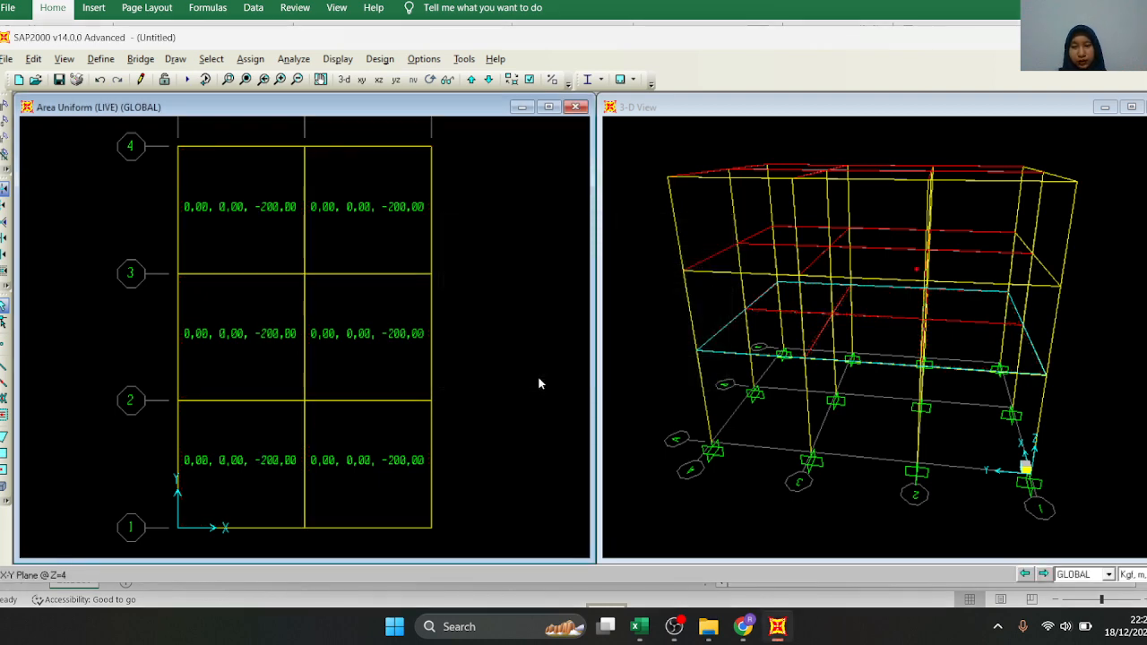
Move the plan view to Z=7 and select all six floor slabs
{"action": "left_click", "coordinate": [492, 79]}
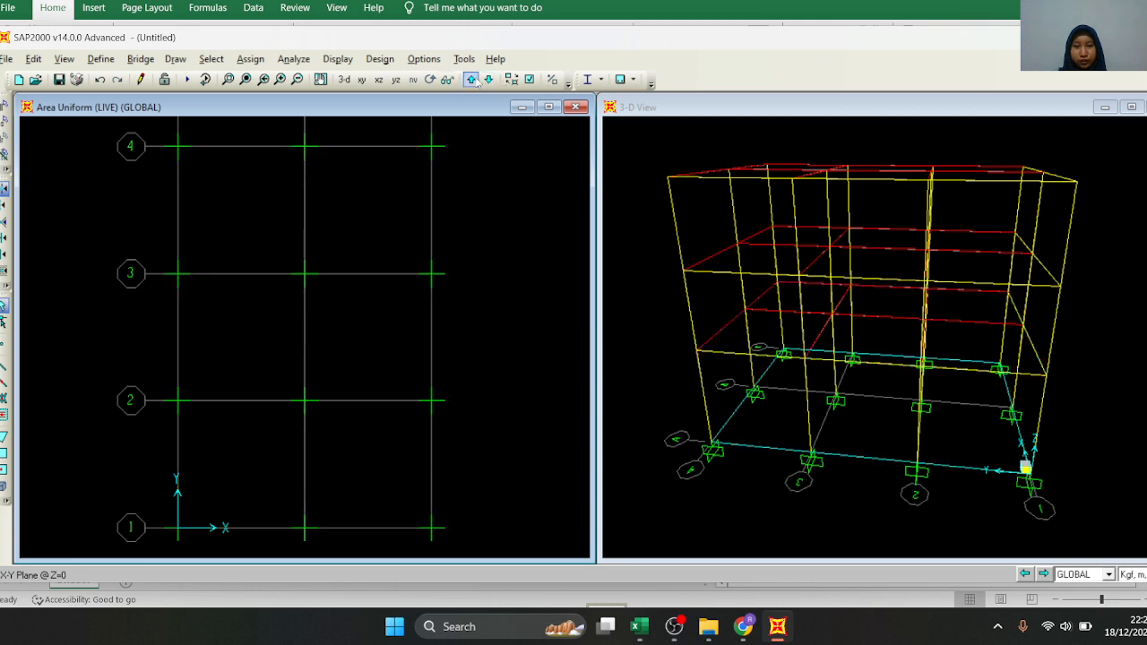
{"action": "left_click", "coordinate": [471, 79]}
{"action": "left_click", "coordinate": [472, 79]}
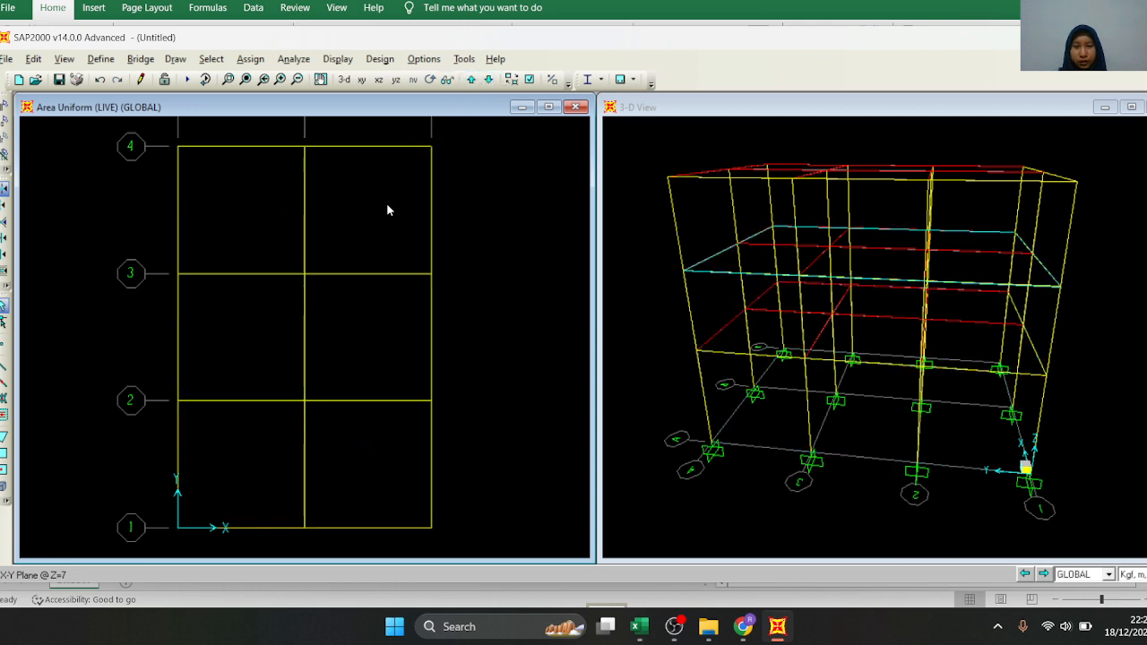
{"action": "left_click", "coordinate": [289, 237]}
{"action": "left_click", "coordinate": [336, 240]}
{"action": "left_click", "coordinate": [277, 334]}
{"action": "left_click", "coordinate": [336, 339]}
{"action": "left_click", "coordinate": [258, 450]}
{"action": "left_click", "coordinate": [337, 446]}
Assign the selected Z=7 slabs a uniform shell load of 493 kgf/m², pattern DEAD, direction Gravity, added to existing loads
{"action": "left_click", "coordinate": [250, 59]}
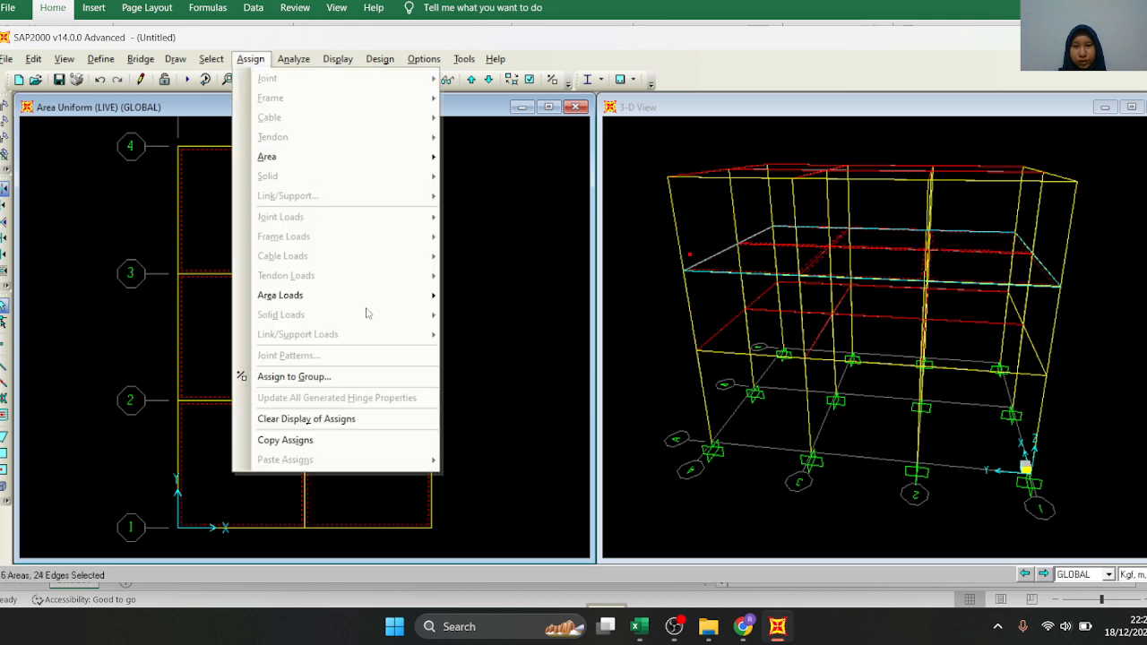
{"action": "mouse_move", "coordinate": [376, 296]}
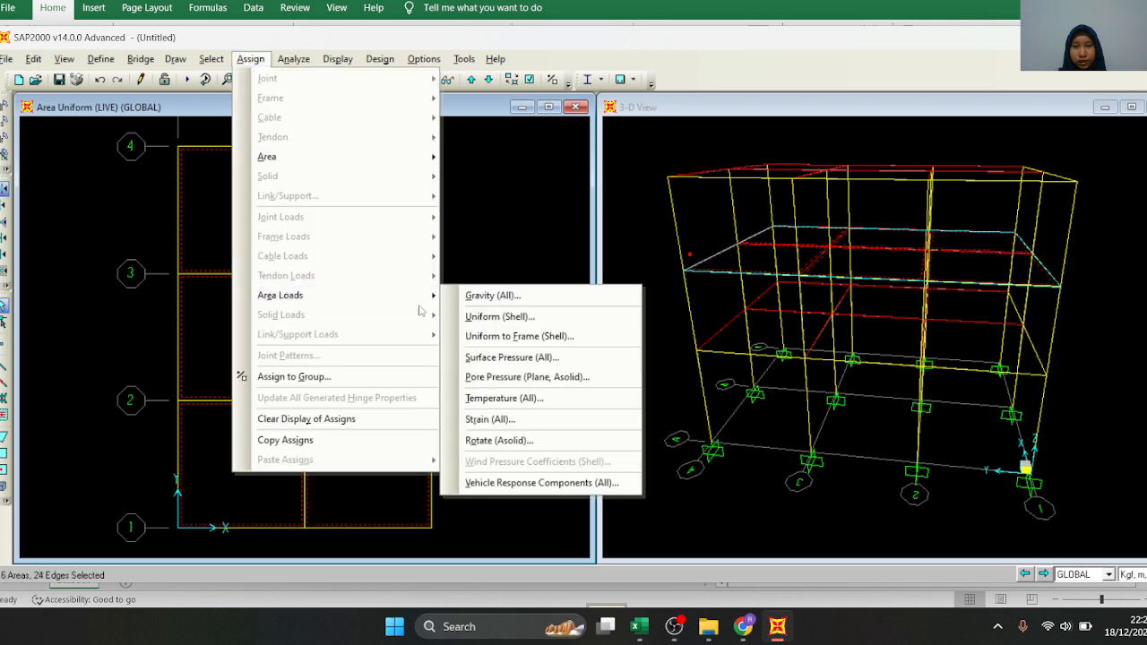
{"action": "left_click", "coordinate": [502, 316]}
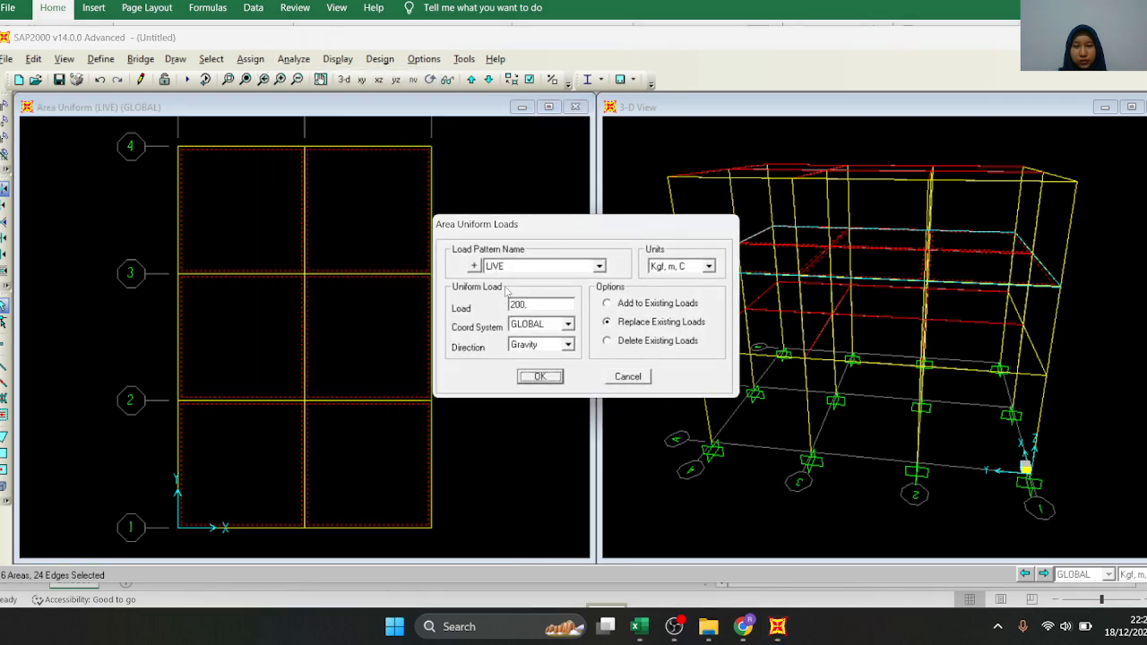
{"action": "left_click", "coordinate": [510, 267]}
{"action": "left_click", "coordinate": [525, 279]}
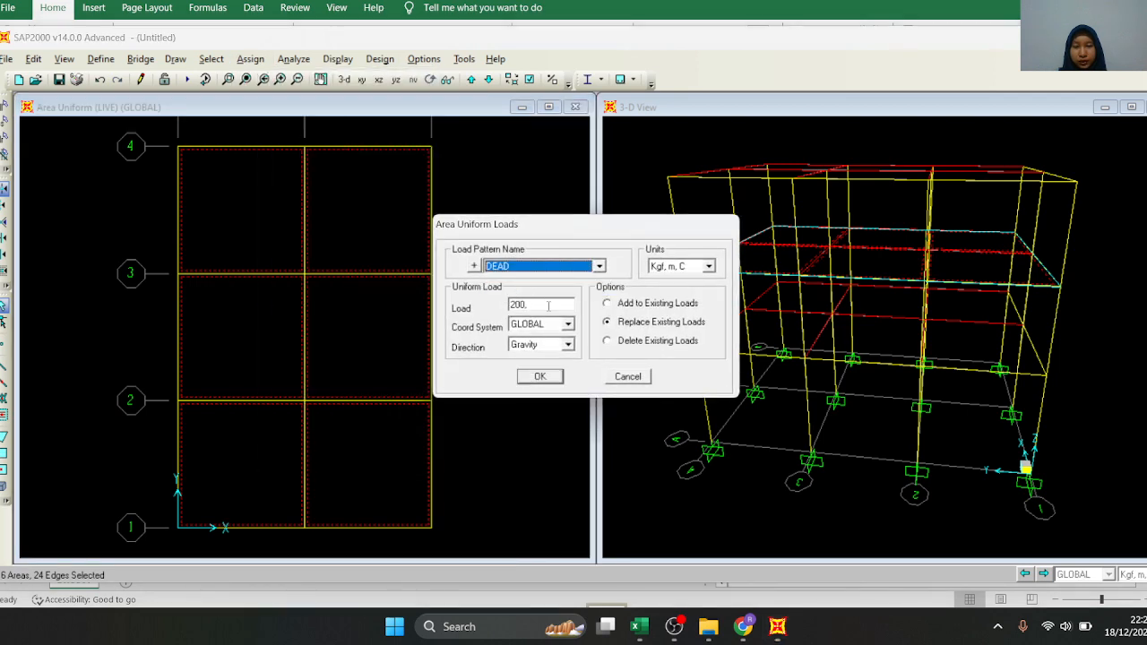
{"action": "double_click", "coordinate": [549, 302]}
{"action": "type", "text": "493"}
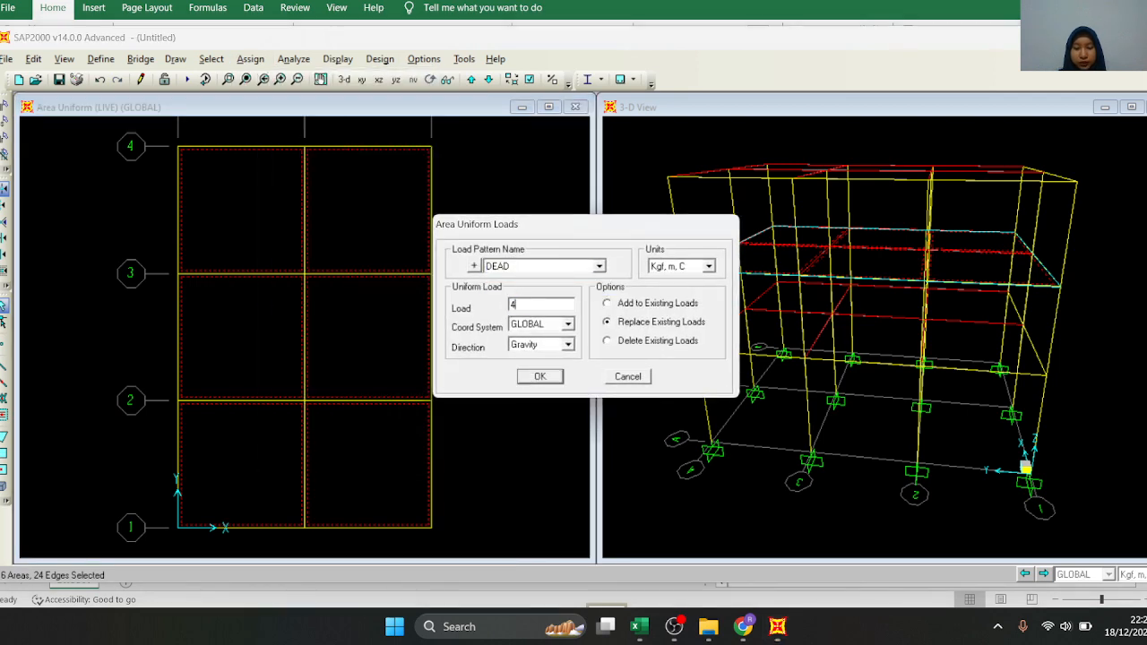
{"action": "left_click", "coordinate": [625, 306]}
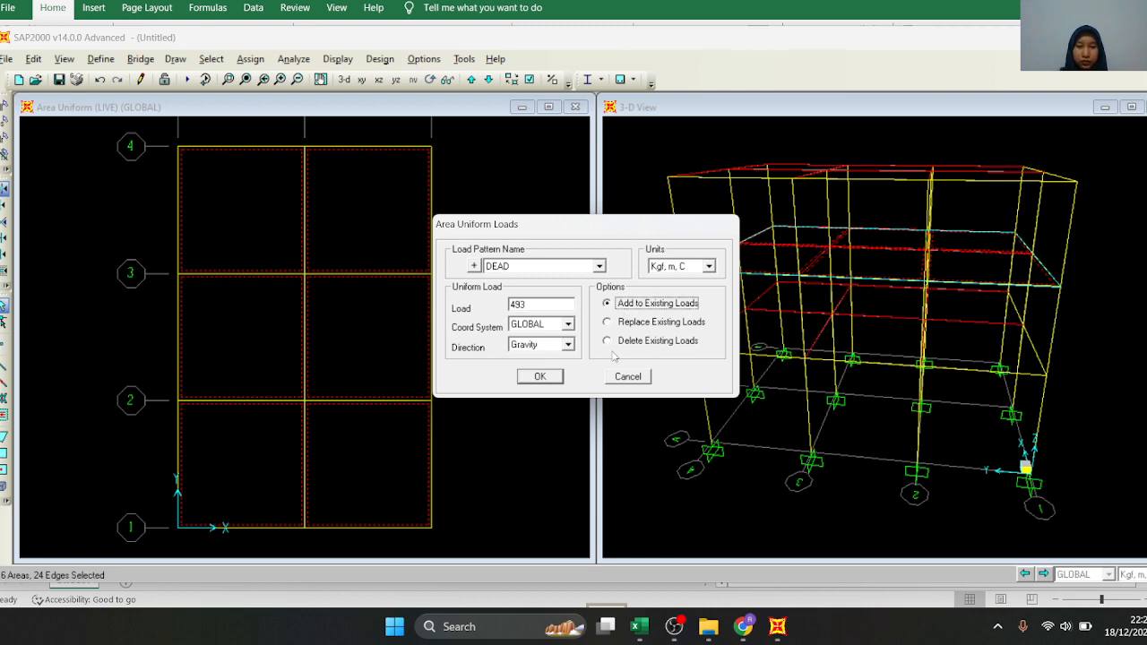
{"action": "left_click", "coordinate": [532, 378]}
Select all six floor slabs on the Z=7 plan again
{"action": "left_click", "coordinate": [291, 235]}
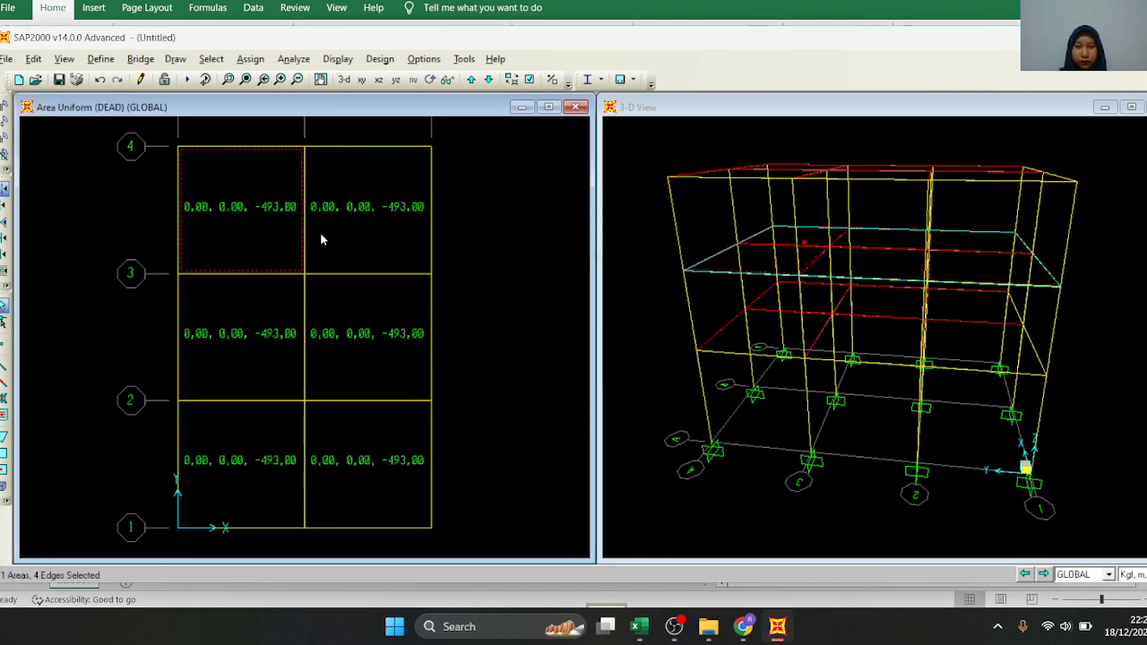
{"action": "left_click", "coordinate": [338, 209]}
{"action": "left_click", "coordinate": [368, 336]}
{"action": "left_click", "coordinate": [381, 427]}
{"action": "left_click", "coordinate": [258, 441]}
Assign the selected Z=7 slabs a uniform shell load of 200 kgf/m², pattern LIVE, direction Gravity, added to existing loads
{"action": "left_click", "coordinate": [250, 59]}
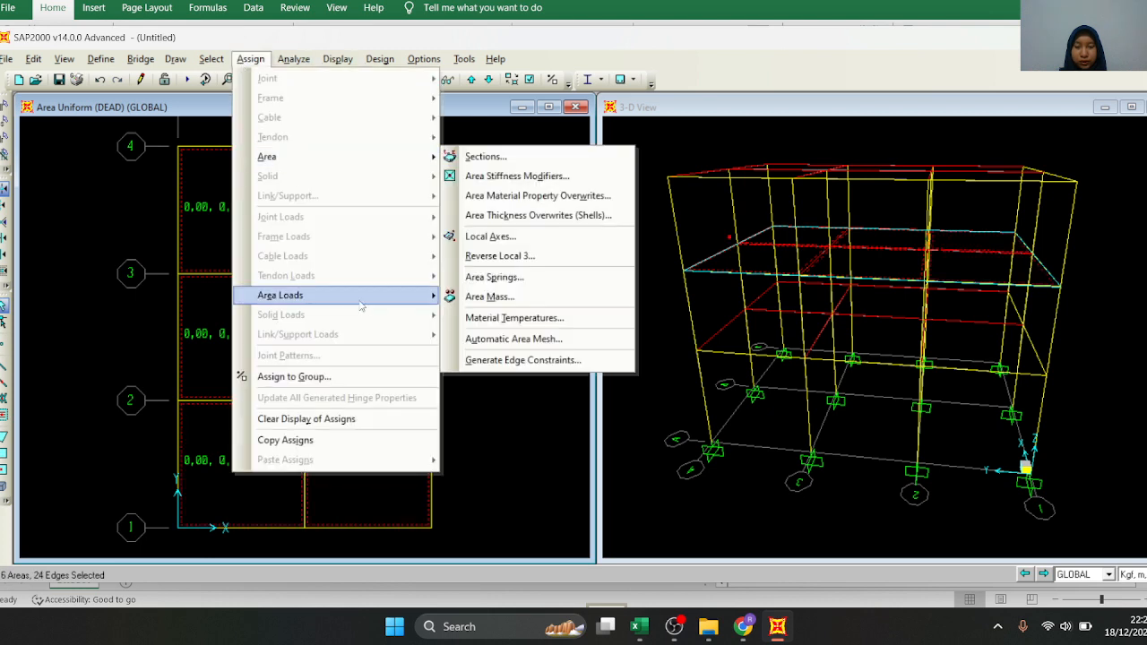
{"action": "mouse_move", "coordinate": [372, 305]}
{"action": "left_click", "coordinate": [496, 318]}
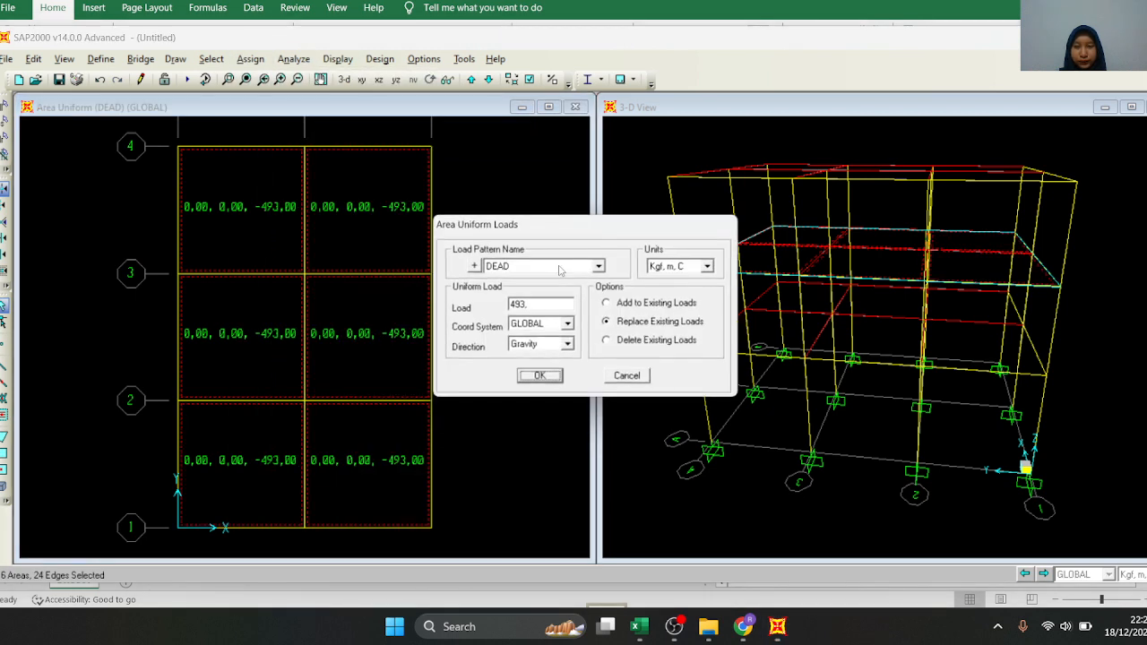
{"action": "double_click", "coordinate": [561, 303]}
{"action": "type", "text": "200"}
{"action": "left_click", "coordinate": [544, 268]}
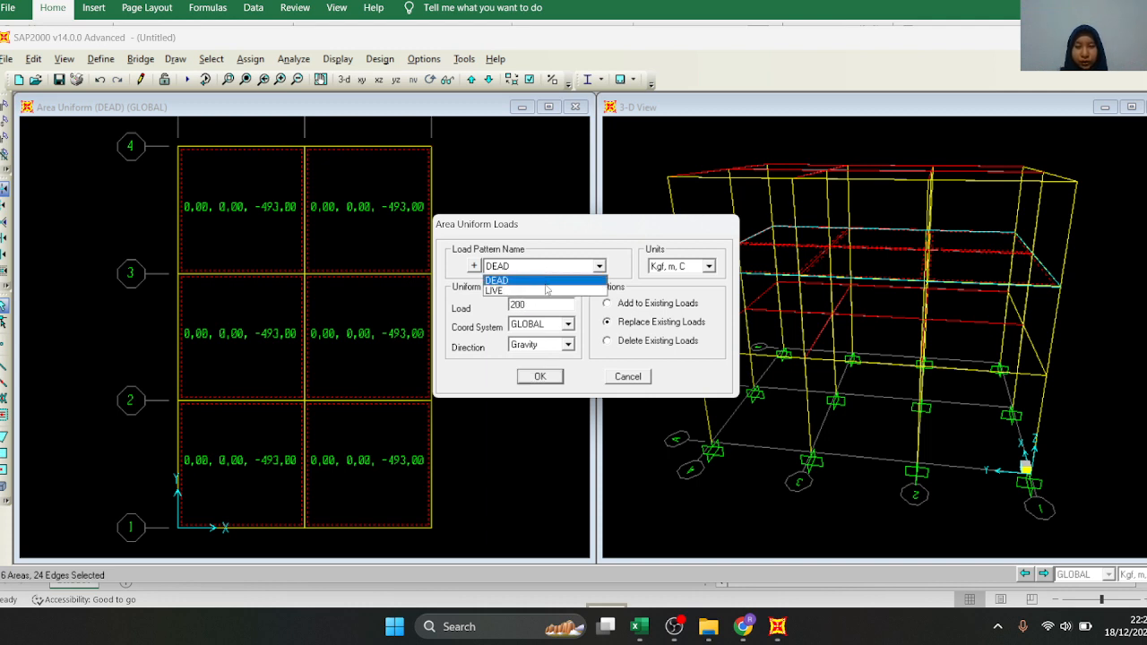
{"action": "left_click", "coordinate": [545, 289]}
{"action": "left_click", "coordinate": [610, 305]}
{"action": "left_click", "coordinate": [541, 376]}
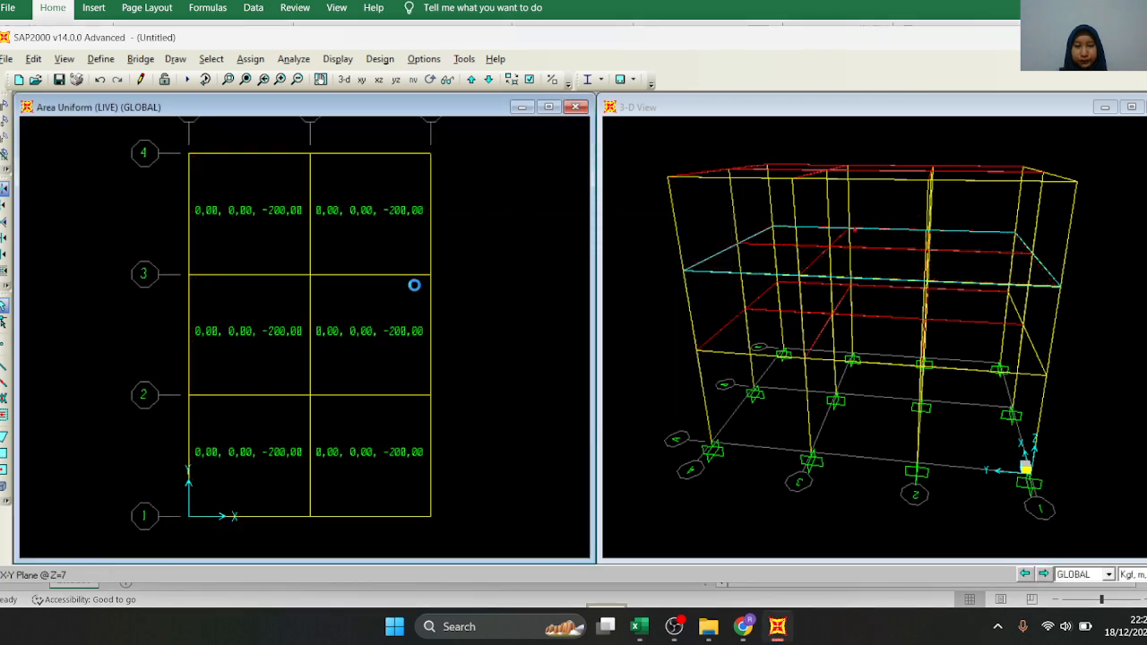
On the Z=10 plan, select the roof slab between grids A–B and 3–4 and set up a uniform shell load with pattern DEAD
{"action": "scroll", "coordinate": [414, 284], "scroll_direction": "down", "scroll_amount": 1}
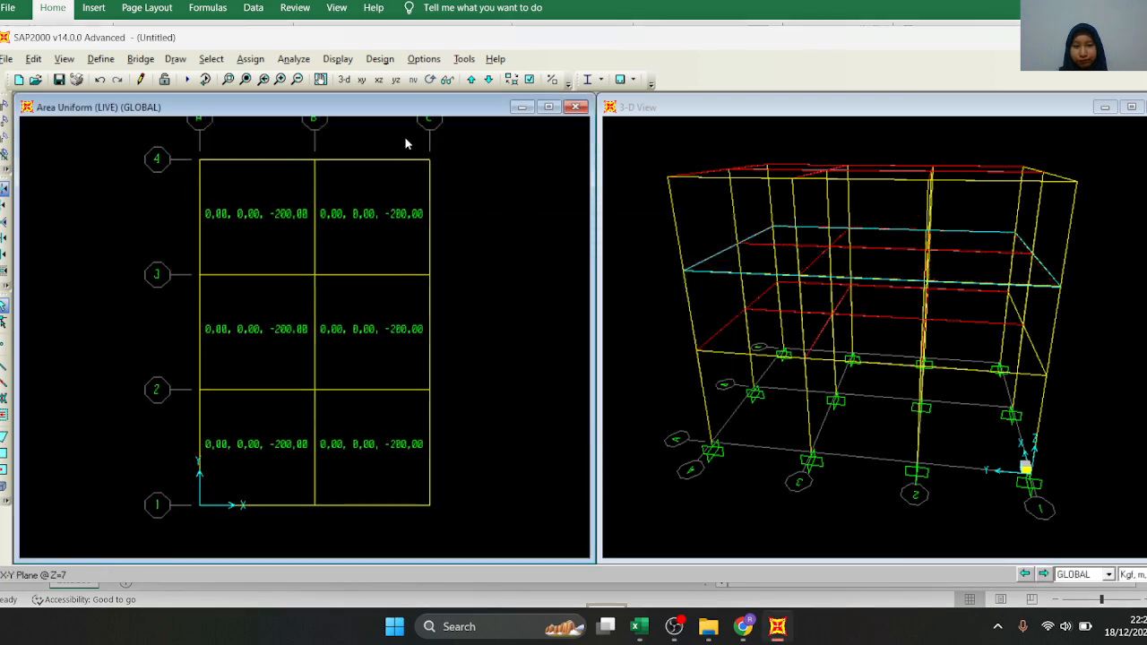
{"action": "left_click", "coordinate": [471, 79]}
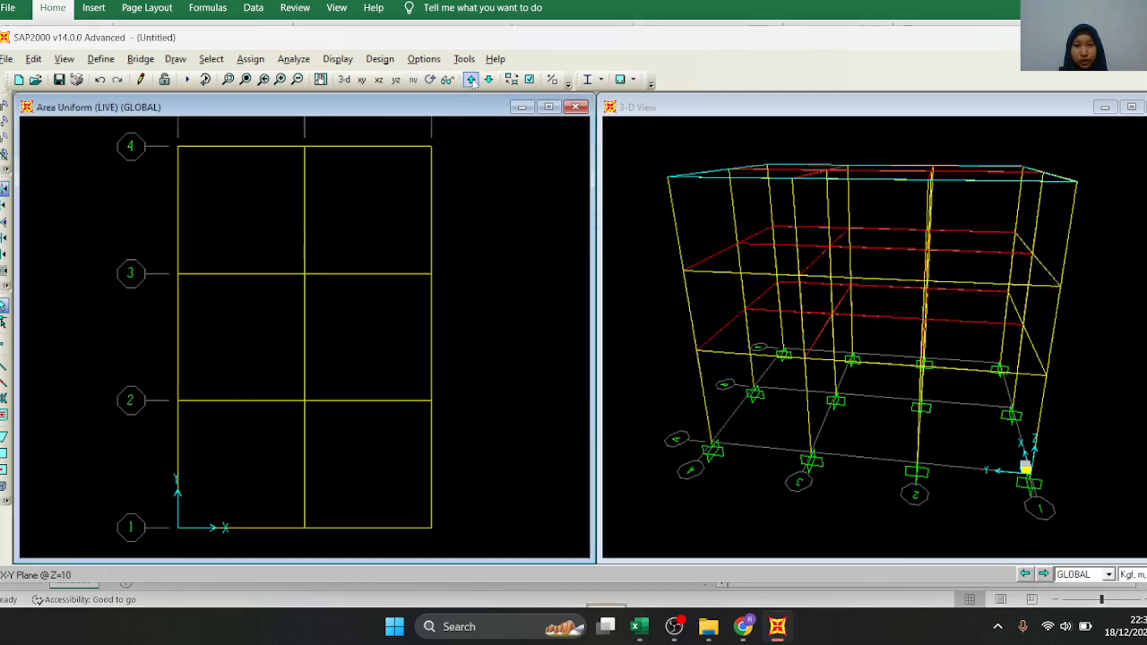
{"action": "left_click", "coordinate": [276, 233]}
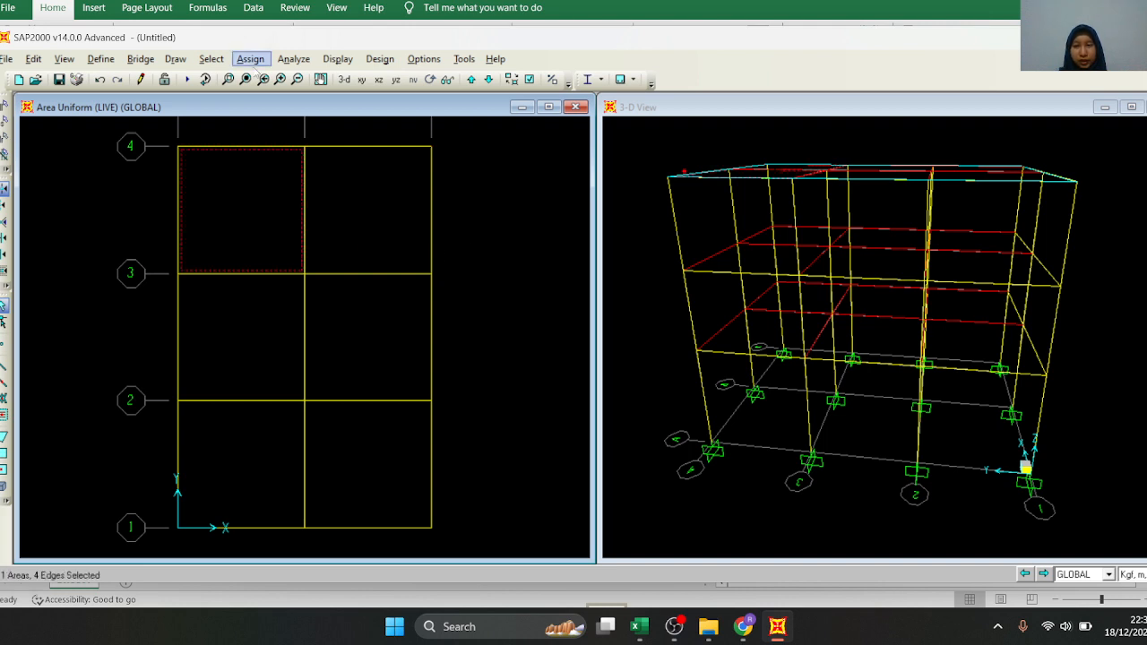
{"action": "left_click", "coordinate": [251, 59]}
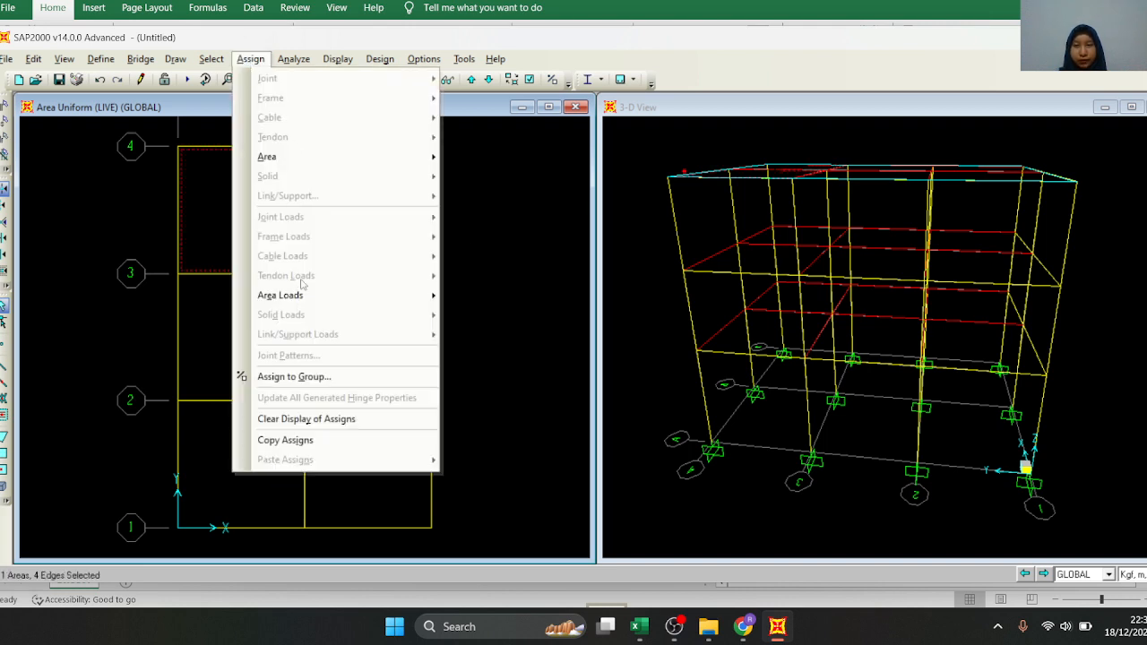
{"action": "mouse_move", "coordinate": [303, 296]}
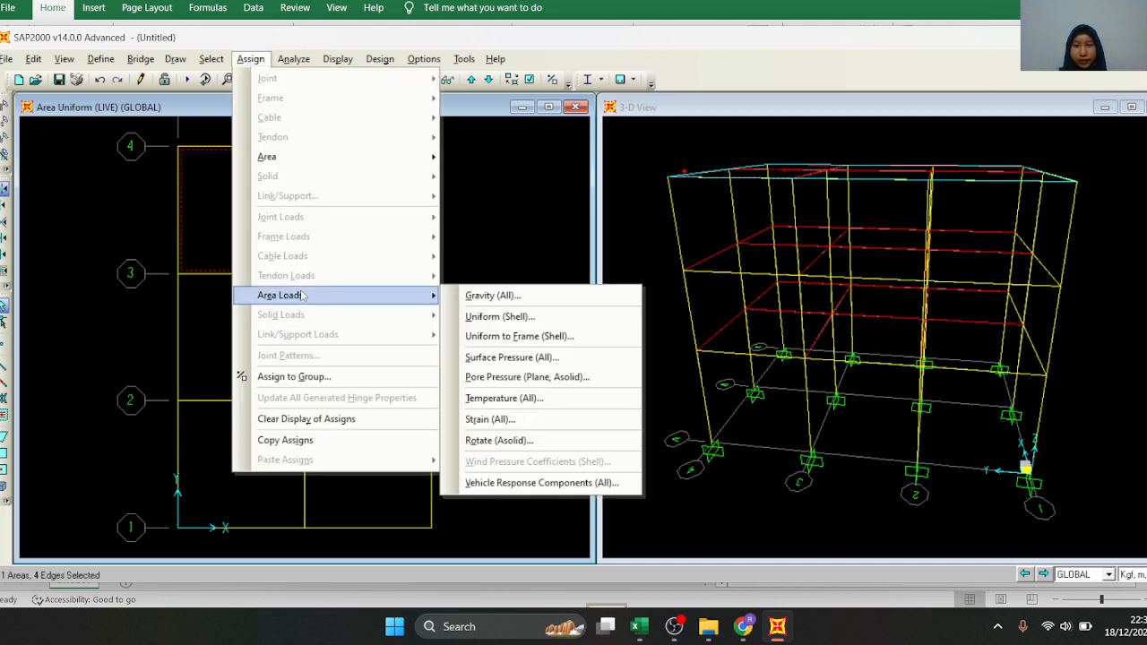
{"action": "left_click", "coordinate": [494, 318]}
{"action": "left_click", "coordinate": [513, 268]}
{"action": "left_click", "coordinate": [513, 281]}
{"action": "double_click", "coordinate": [535, 304]}
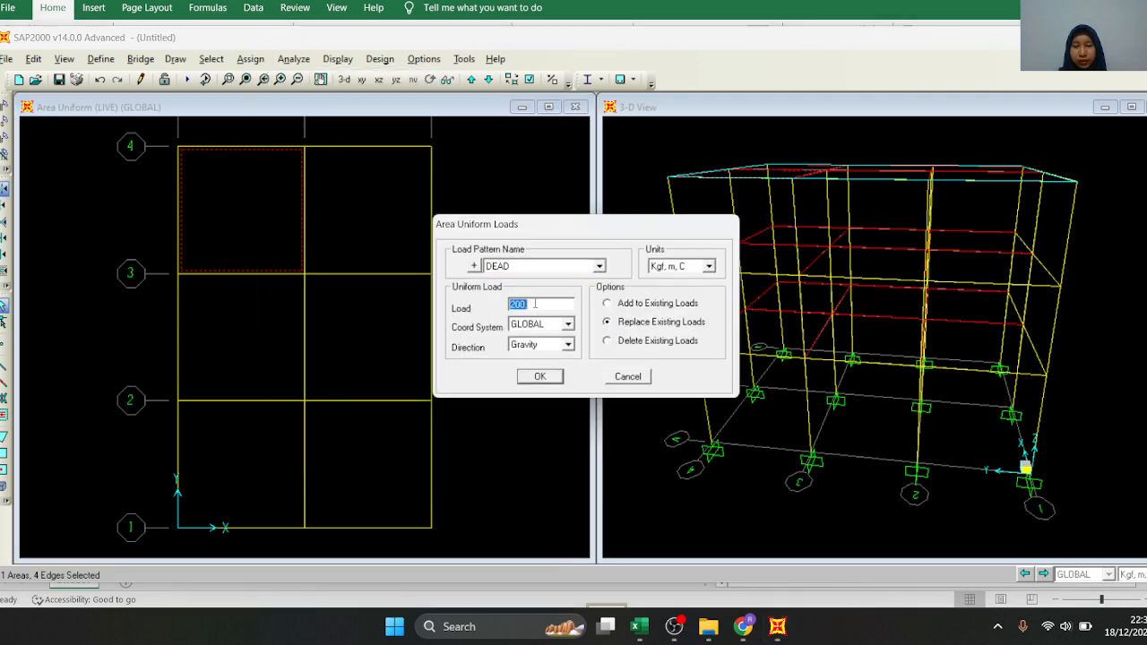
Check the DAK ATAP dead load including tandon in Excel, return to SAP2000 and add 1311 kgf/m² to the selected roof slab
{"action": "left_click", "coordinate": [639, 627]}
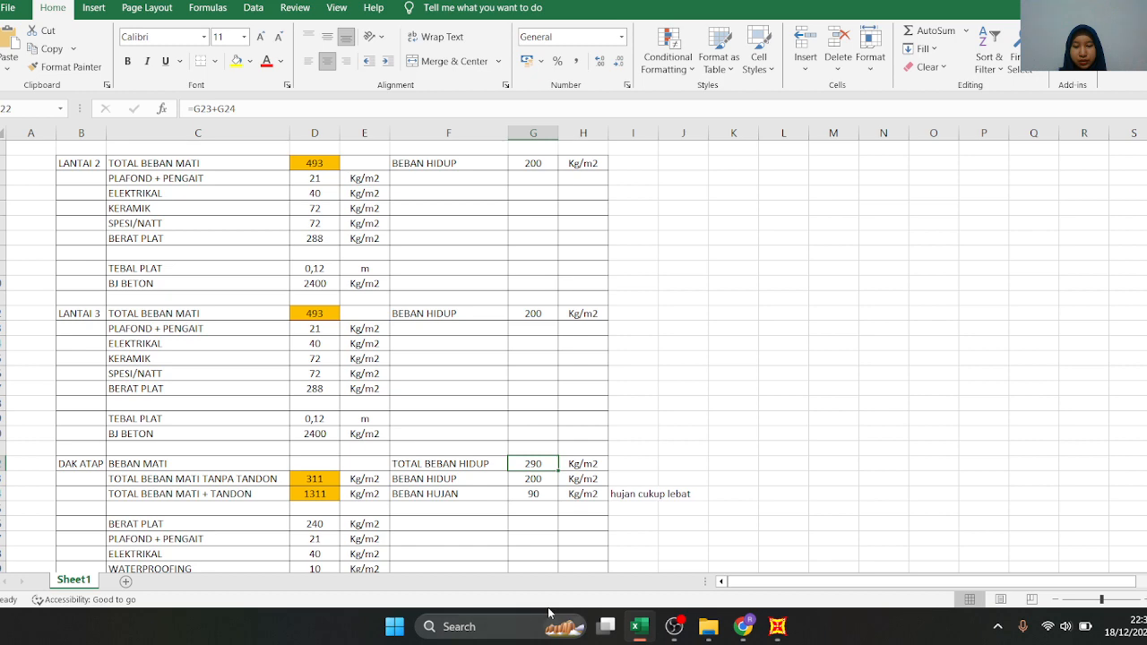
{"action": "left_click", "coordinate": [639, 627]}
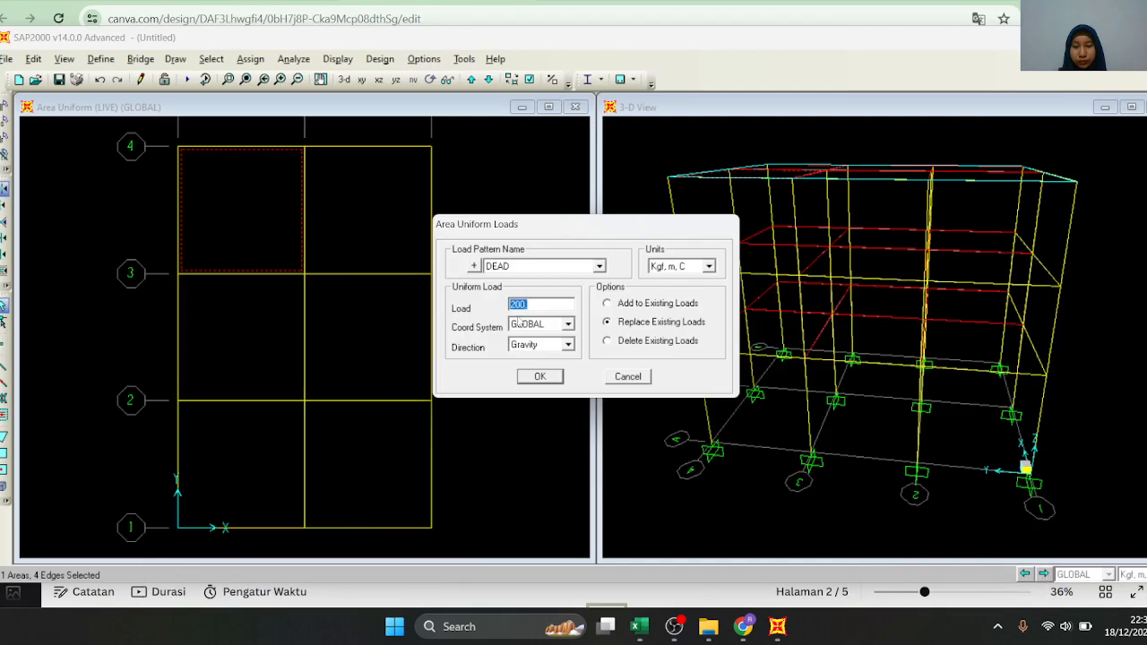
{"action": "type", "text": "1311"}
{"action": "left_click", "coordinate": [611, 310]}
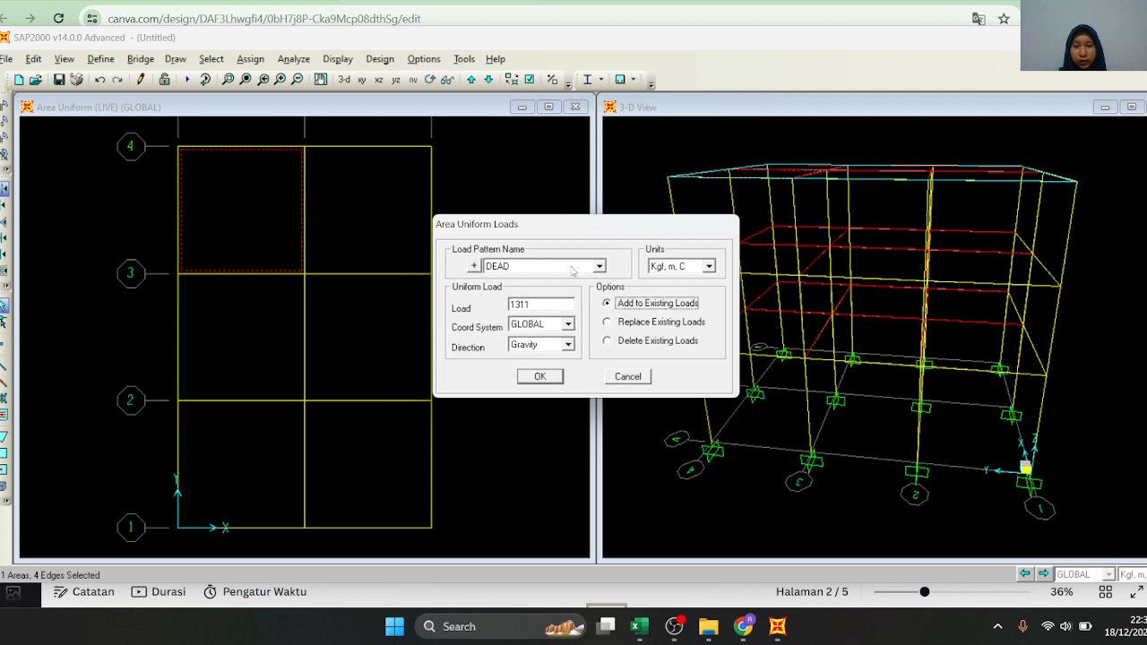
{"action": "left_click", "coordinate": [539, 376]}
Select the remaining five roof slabs on the Z=10 plan
{"action": "left_click", "coordinate": [318, 229]}
{"action": "left_click", "coordinate": [299, 314]}
{"action": "left_click", "coordinate": [313, 350]}
{"action": "left_click", "coordinate": [256, 442]}
{"action": "left_click", "coordinate": [348, 452]}
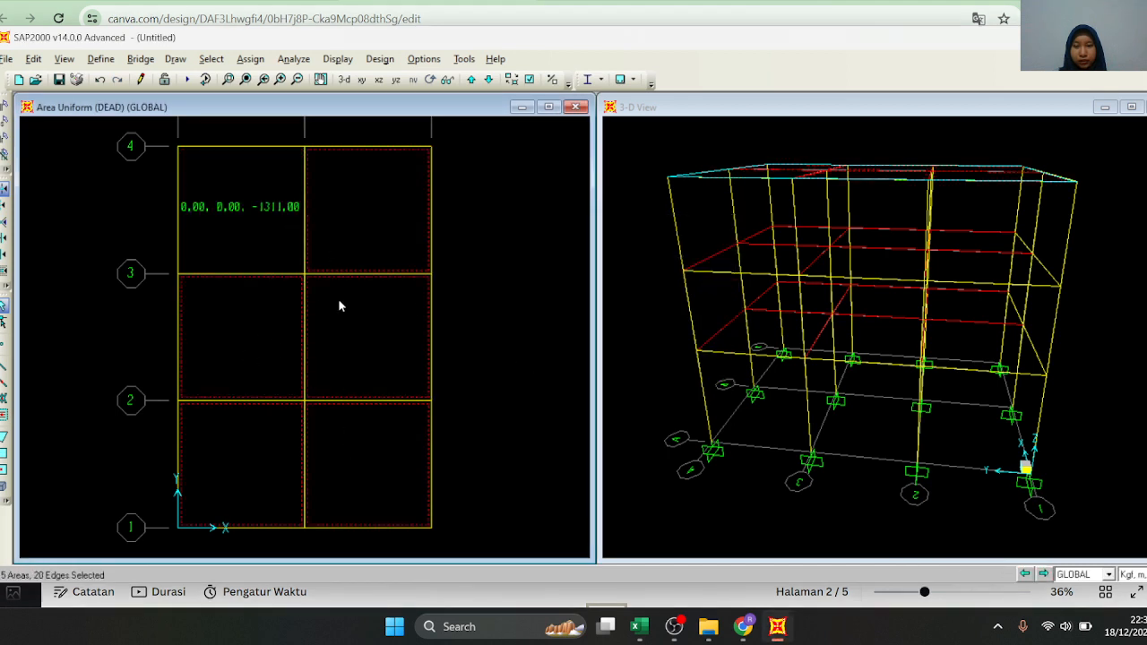
{"action": "left_click", "coordinate": [251, 58]}
{"action": "mouse_move", "coordinate": [352, 295]}
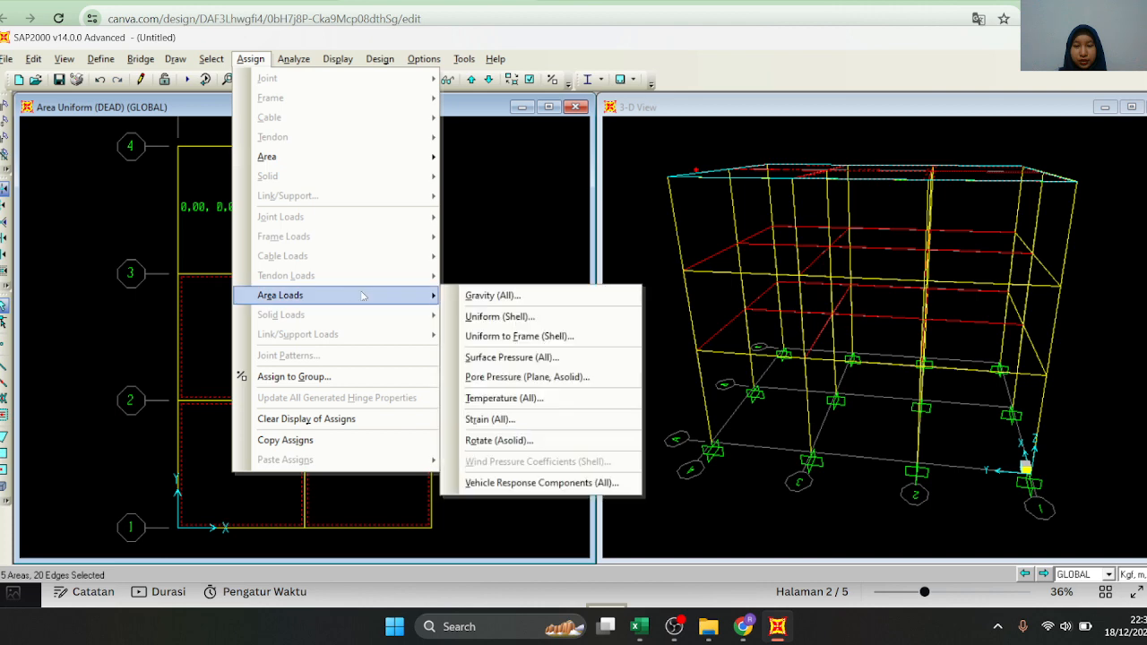
{"action": "left_click", "coordinate": [515, 336]}
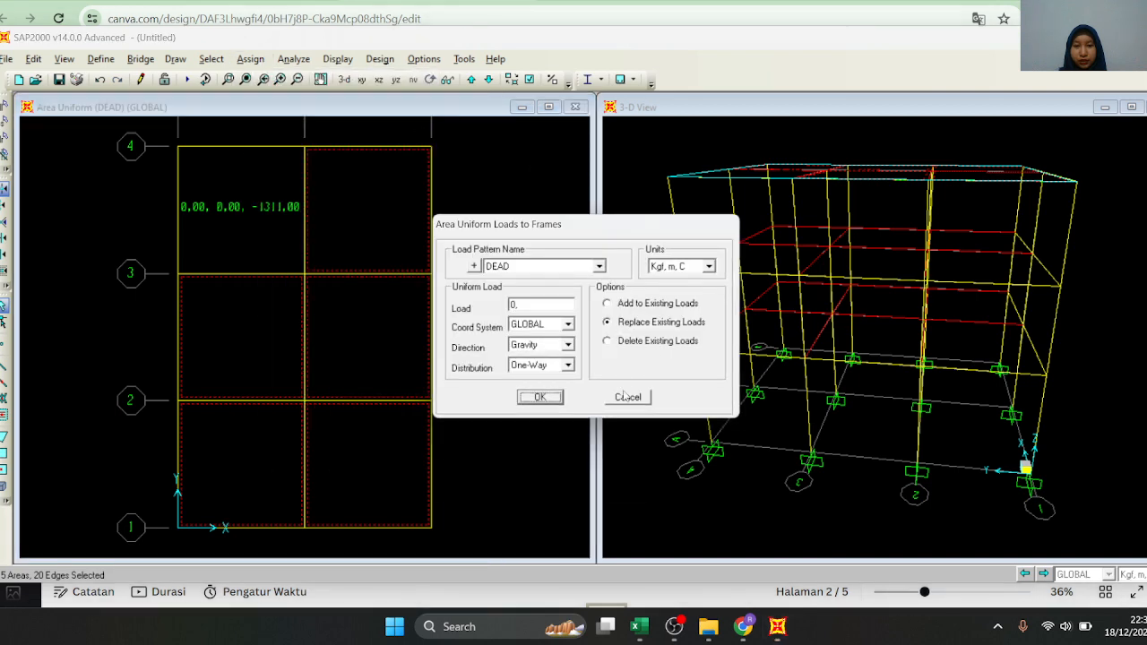
{"action": "left_click", "coordinate": [627, 396]}
Check the roof dead load in Excel, return to SAP2000 and add a 311 kgf/m² DEAD uniform shell load in the Gravity direction to the five selected slabs
{"action": "left_click", "coordinate": [250, 59]}
{"action": "mouse_move", "coordinate": [398, 303]}
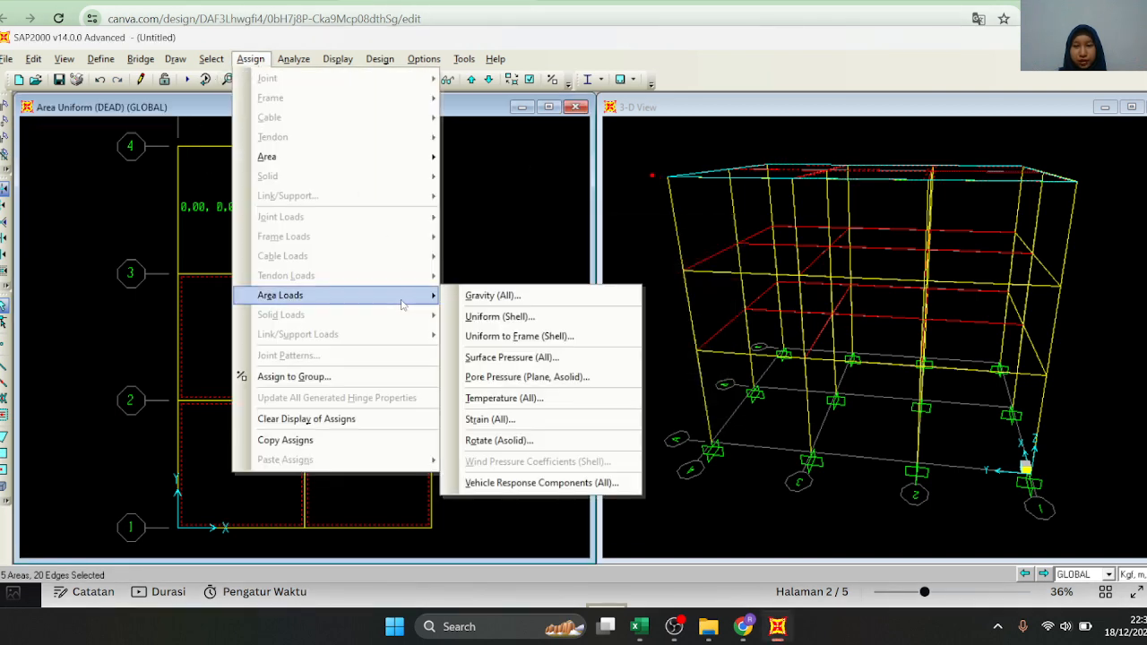
{"action": "left_click", "coordinate": [507, 314]}
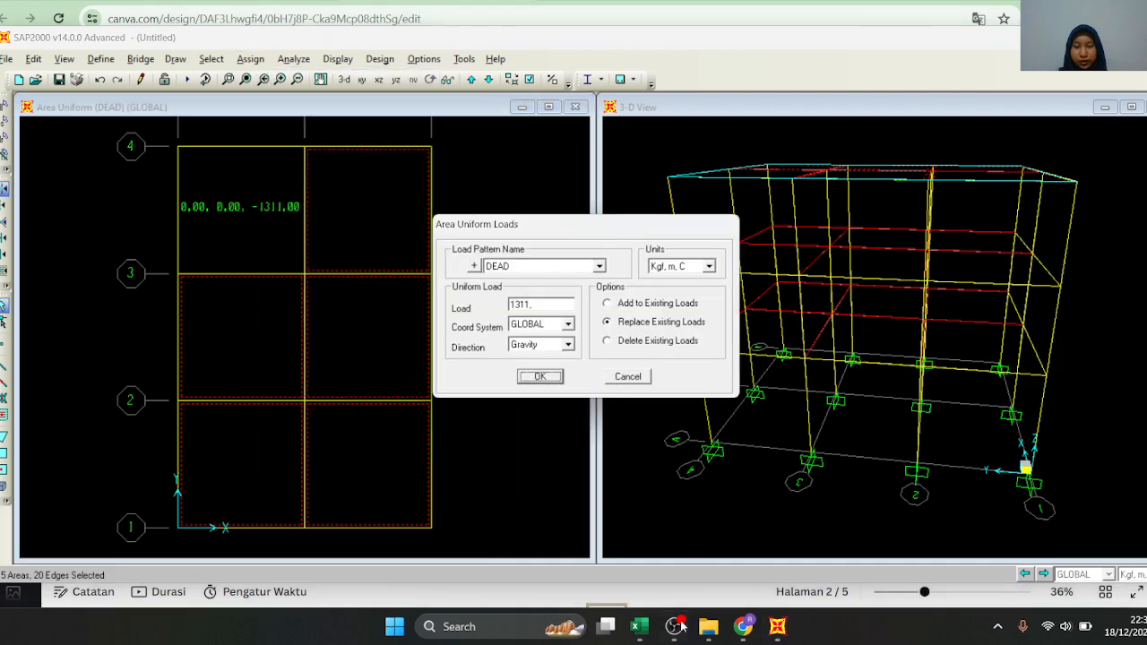
{"action": "left_click", "coordinate": [638, 627]}
{"action": "scroll", "coordinate": [249, 471], "scroll_direction": "down", "scroll_amount": 1}
{"action": "left_click", "coordinate": [777, 627]}
{"action": "double_click", "coordinate": [521, 306]}
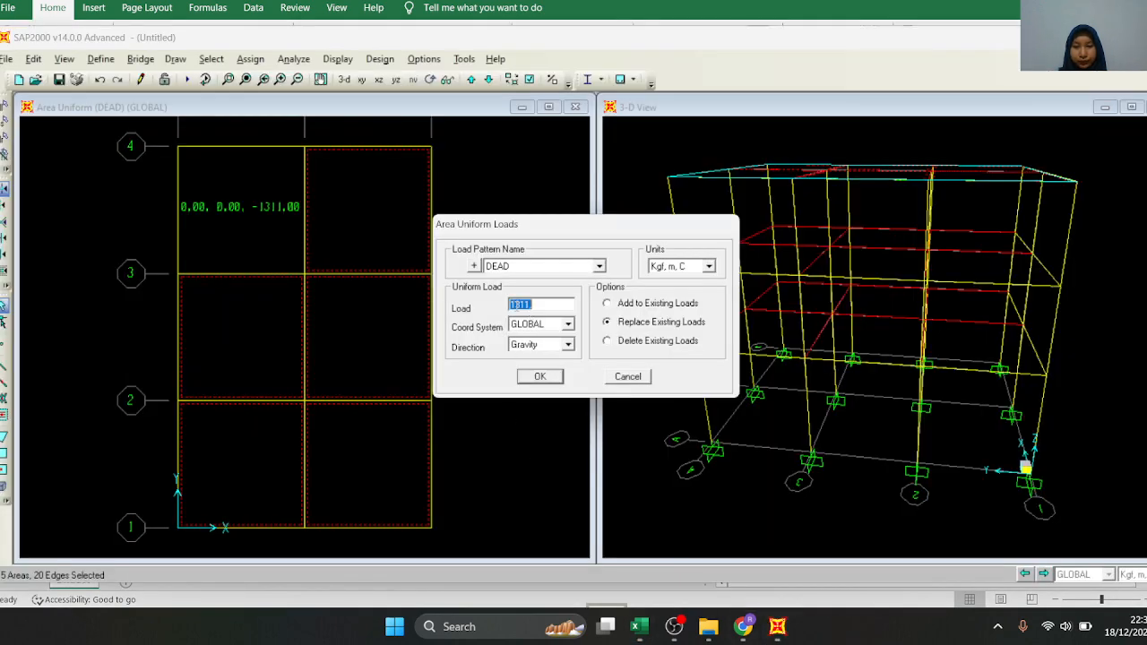
{"action": "left_click", "coordinate": [516, 305]}
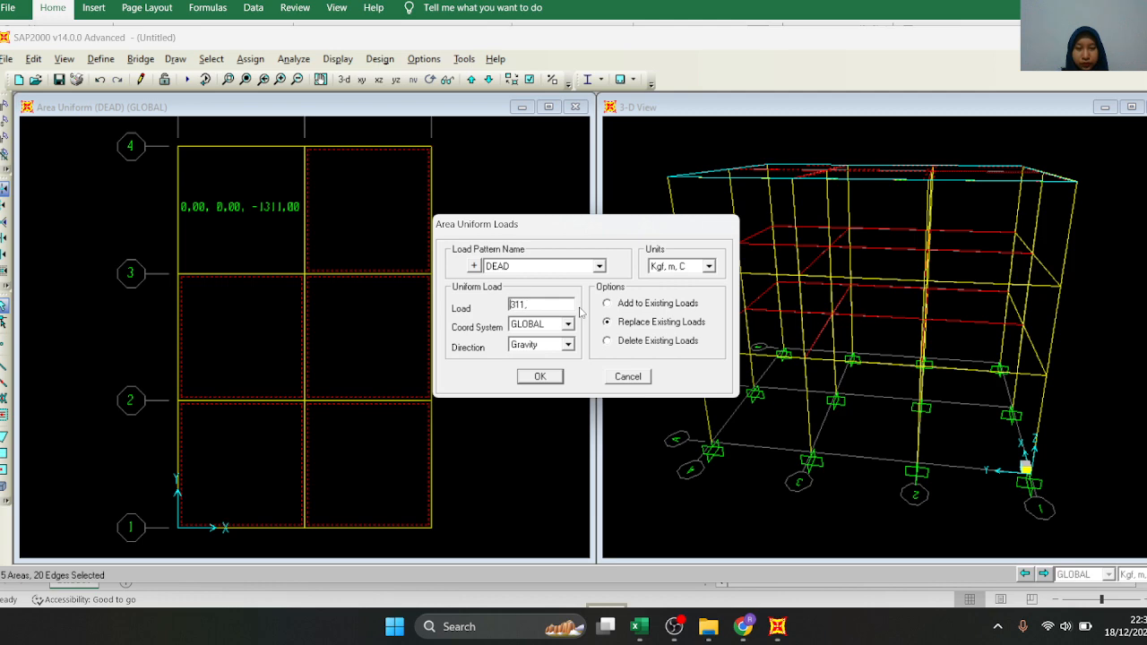
{"action": "left_click", "coordinate": [612, 309]}
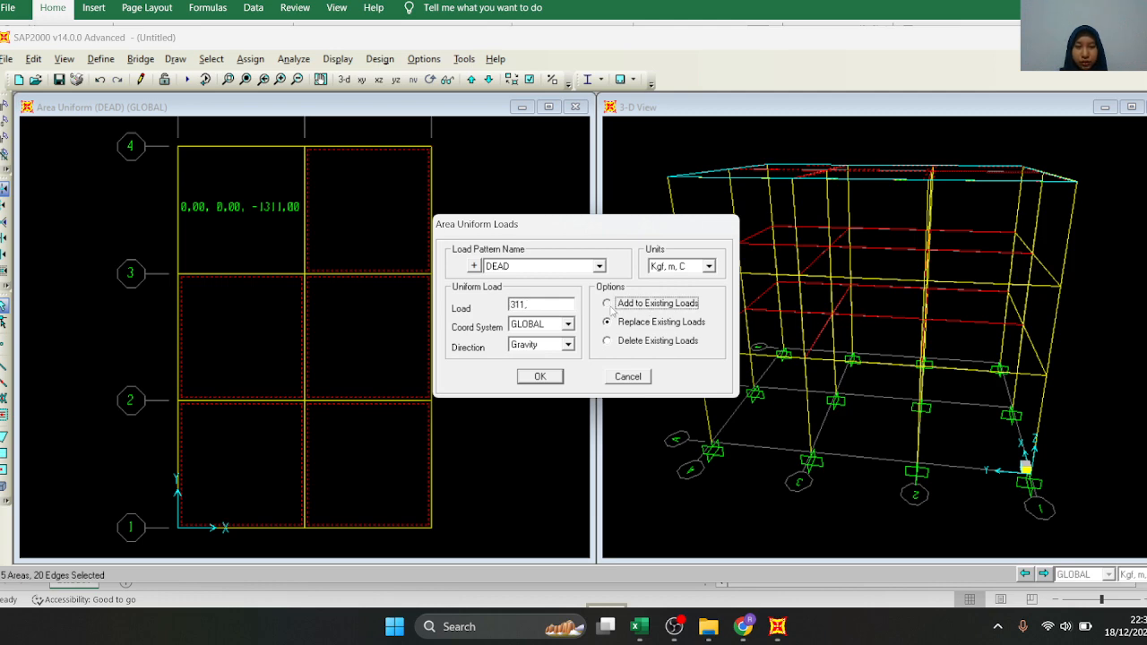
{"action": "left_click", "coordinate": [541, 380]}
Select all six Z=10 roof slabs and assign a uniform shell load of 290 kgf/m², pattern LIVE, direction Gravity, added to existing loads
{"action": "left_click", "coordinate": [306, 247]}
{"action": "left_click", "coordinate": [328, 272]}
{"action": "left_click", "coordinate": [269, 288]}
{"action": "left_click", "coordinate": [311, 352]}
{"action": "left_click", "coordinate": [246, 444]}
{"action": "left_click", "coordinate": [323, 468]}
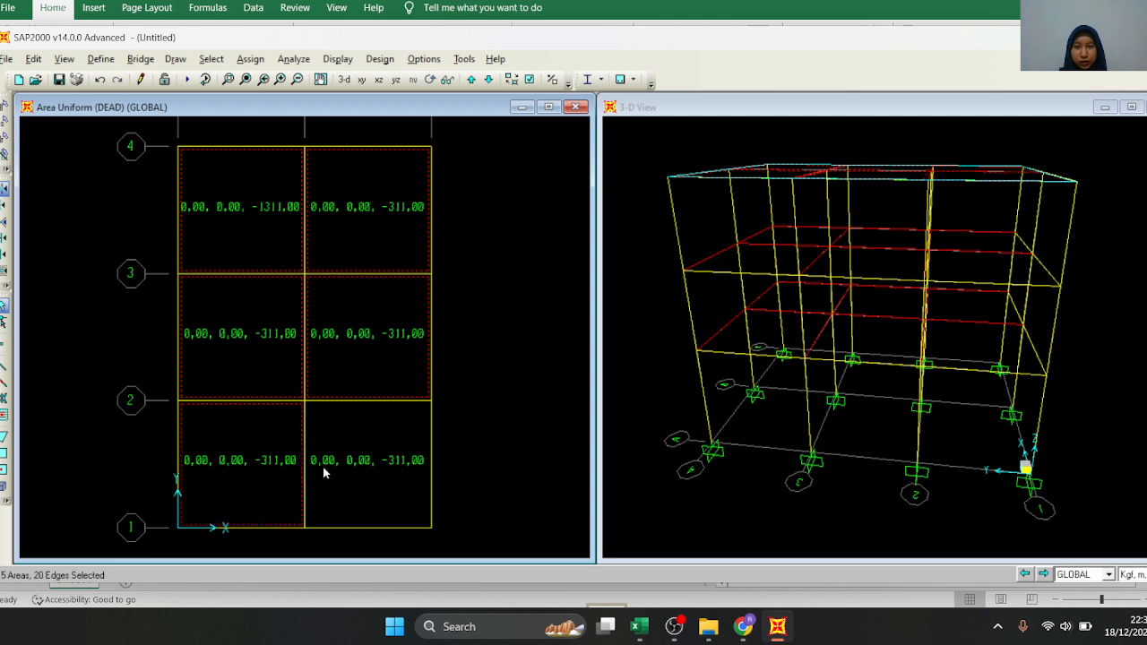
{"action": "left_click", "coordinate": [251, 59]}
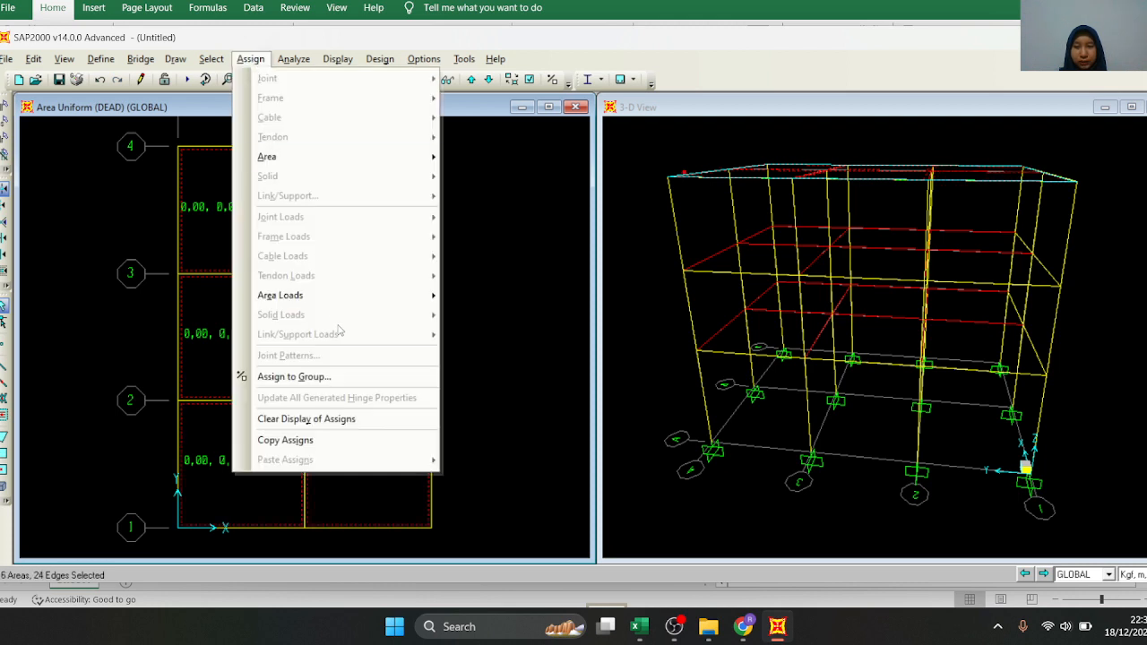
{"action": "mouse_move", "coordinate": [327, 298]}
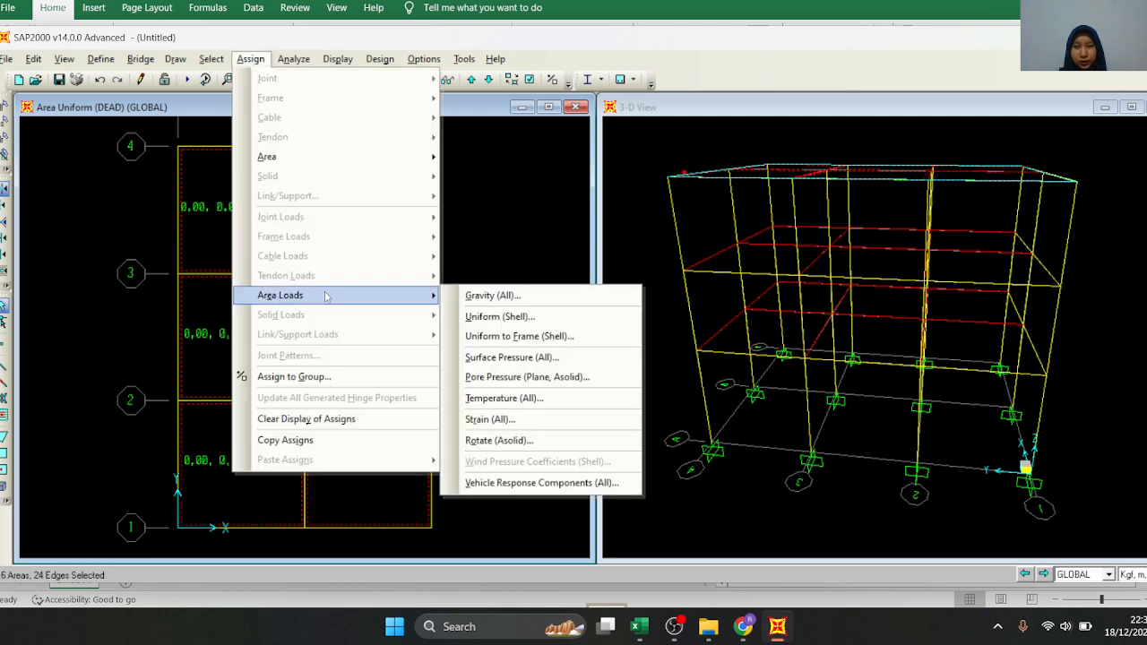
{"action": "left_click", "coordinate": [500, 316]}
{"action": "left_click", "coordinate": [522, 267]}
{"action": "left_click", "coordinate": [529, 291]}
{"action": "key", "text": "Tab"}
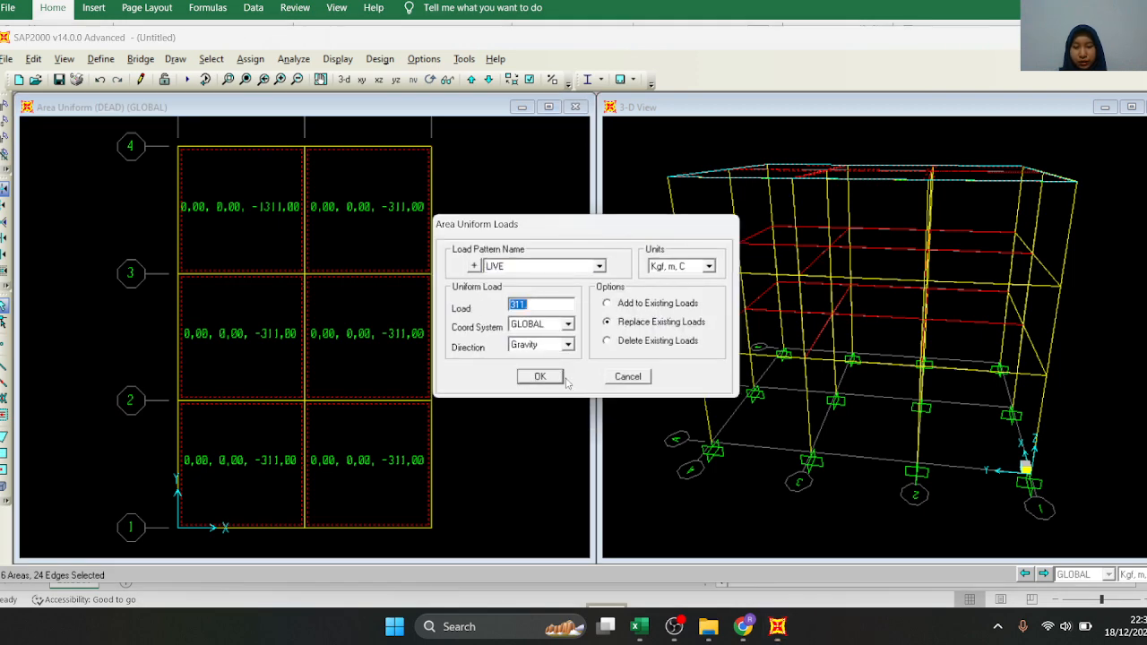
{"action": "type", "text": "290"}
{"action": "left_click", "coordinate": [632, 304]}
{"action": "left_click", "coordinate": [553, 377]}
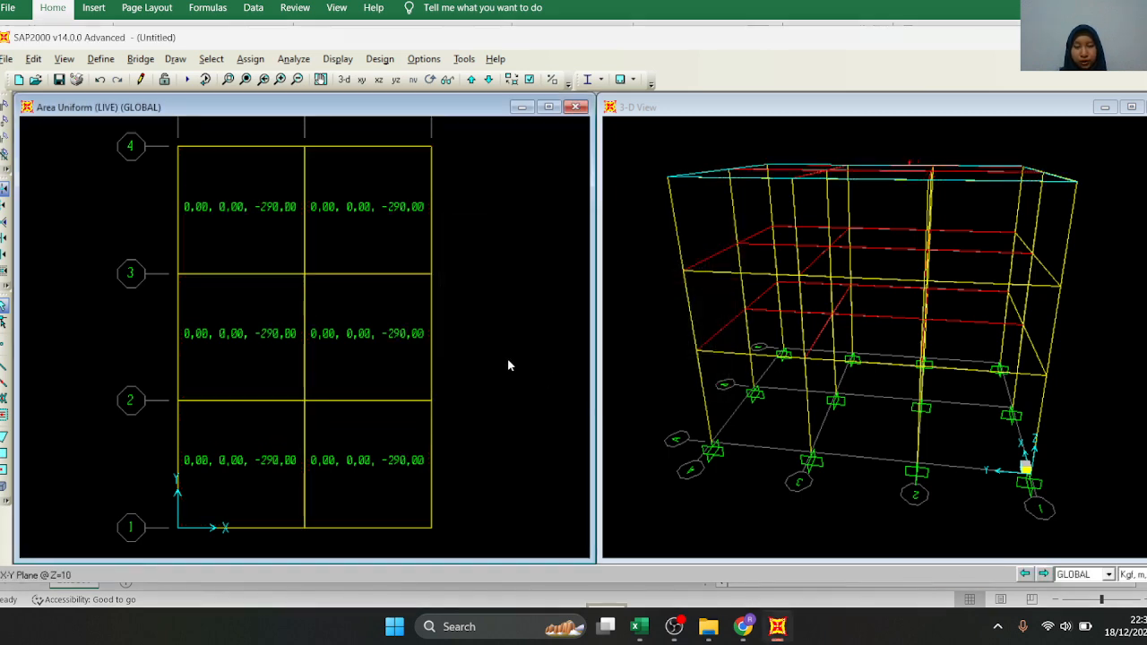
Turn on Extrude View for the Z=10 plan window
{"action": "scroll", "coordinate": [407, 385], "scroll_direction": "down", "scroll_amount": 3}
{"action": "scroll", "coordinate": [512, 226], "scroll_direction": "up", "scroll_amount": 2}
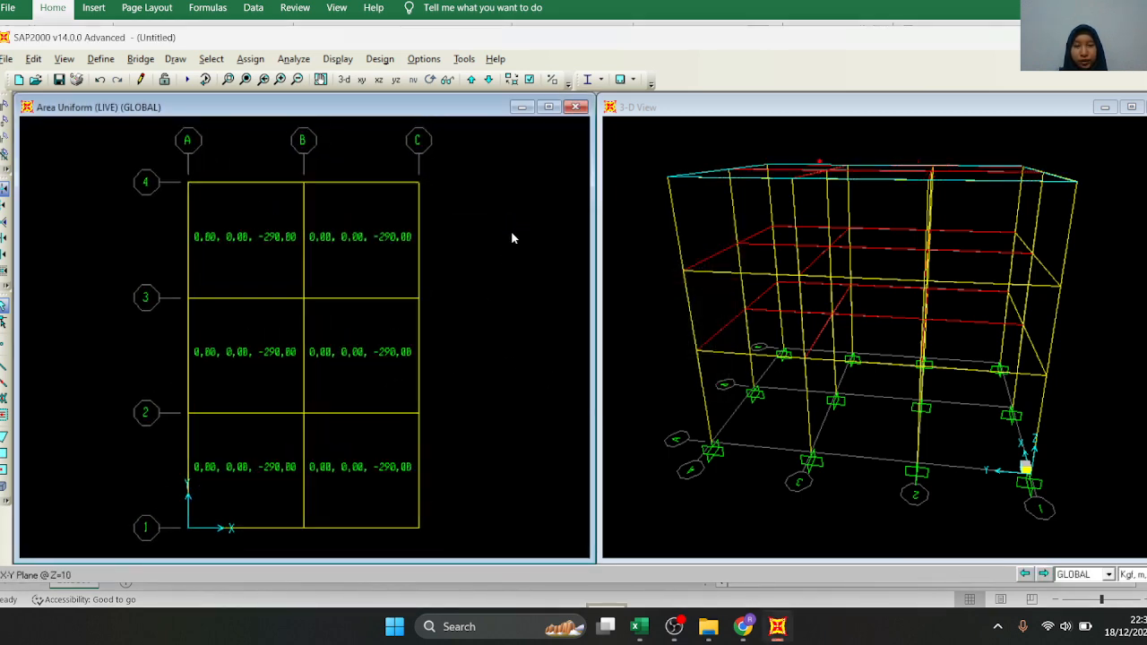
{"action": "scroll", "coordinate": [491, 260], "scroll_direction": "down", "scroll_amount": 2}
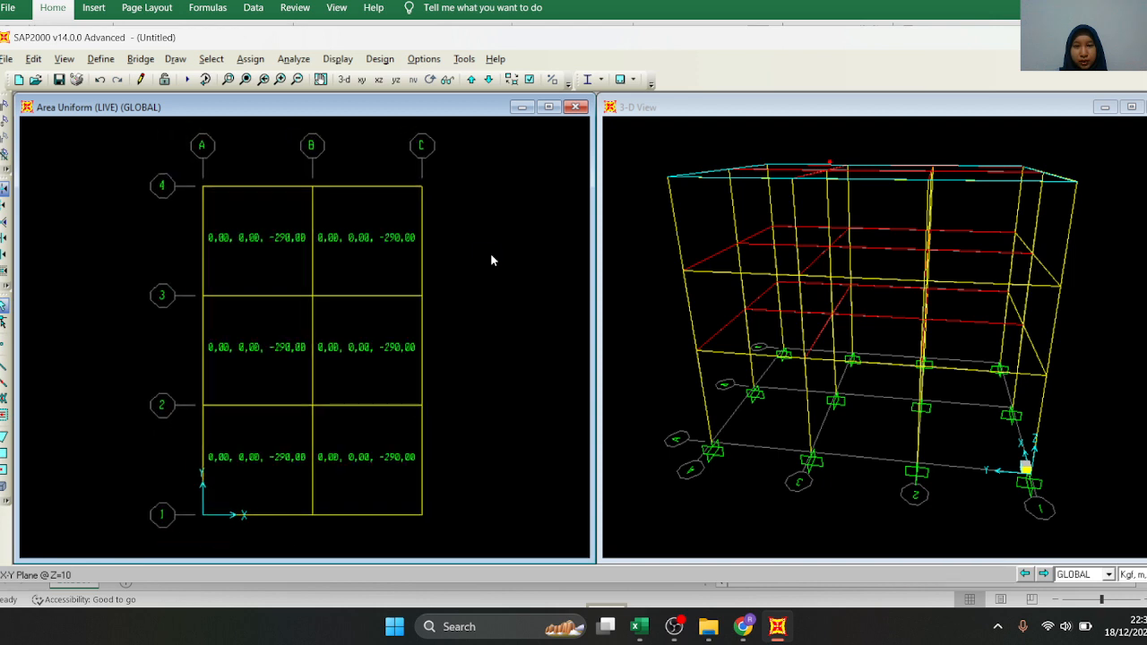
{"action": "scroll", "coordinate": [491, 260], "scroll_direction": "down", "scroll_amount": 1}
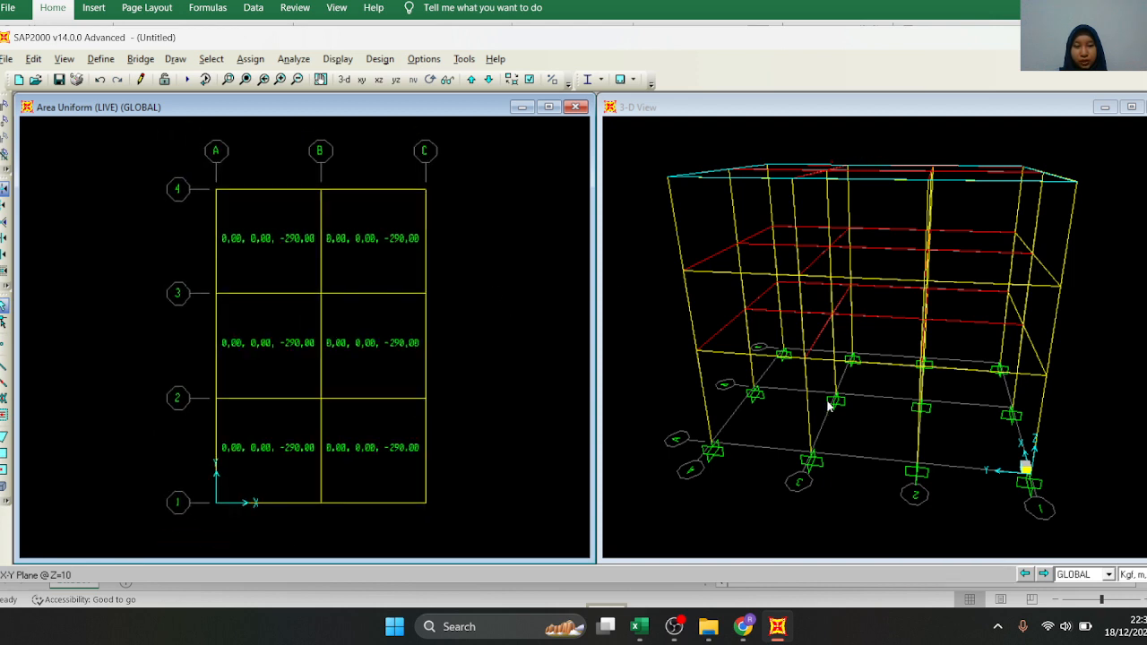
{"action": "left_click", "coordinate": [529, 79]}
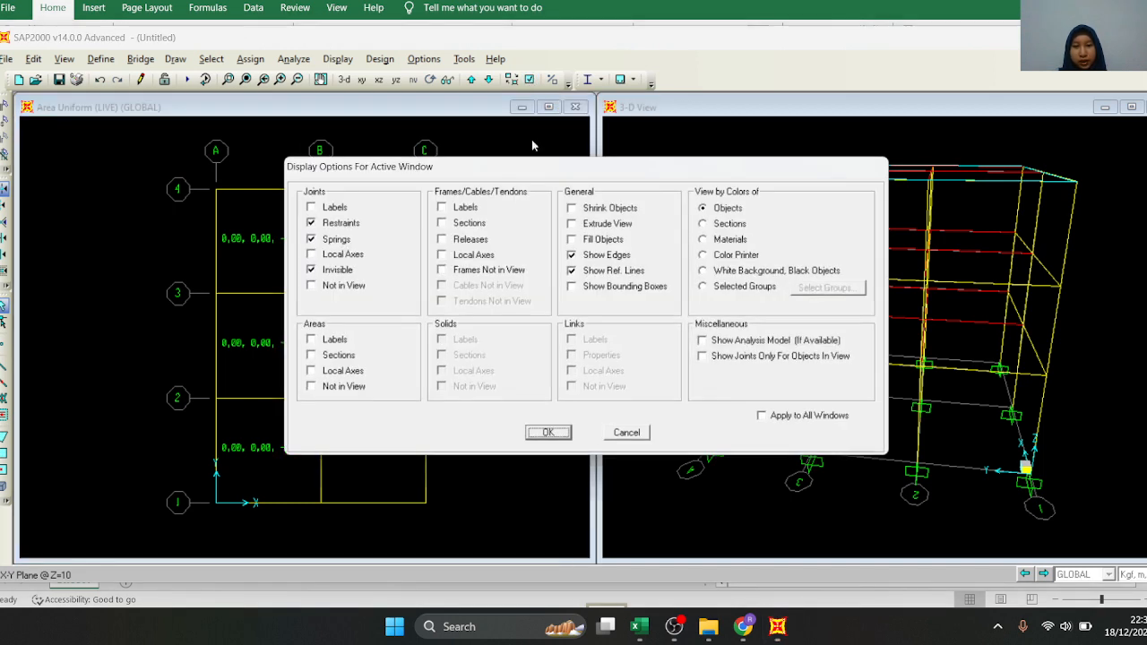
{"action": "left_click", "coordinate": [572, 224]}
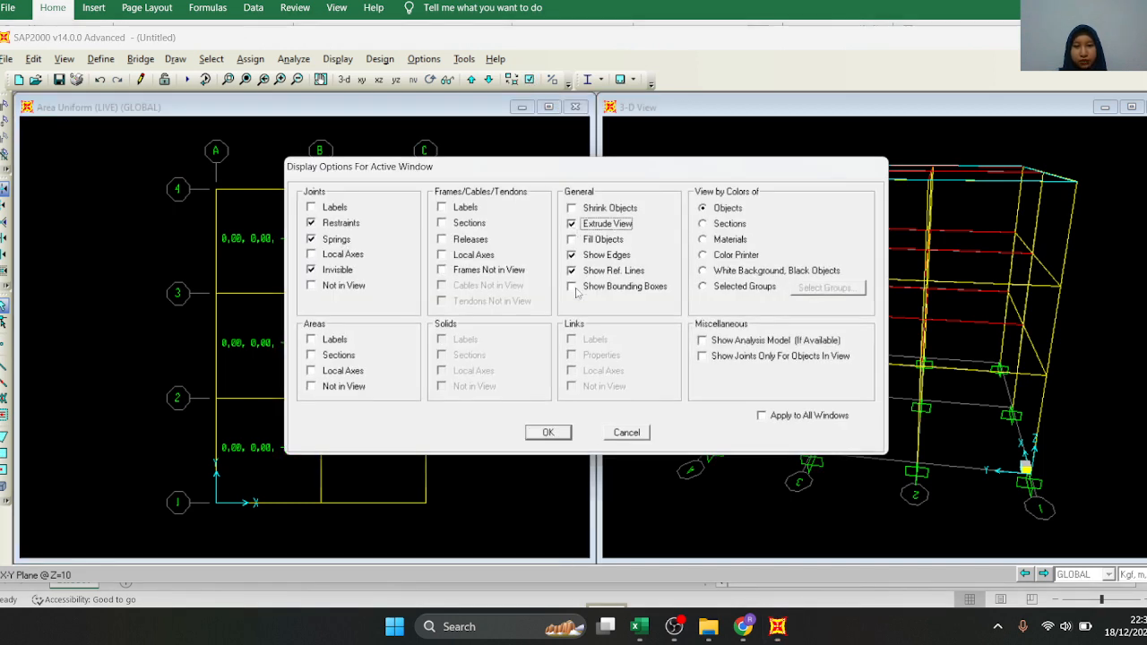
{"action": "left_click", "coordinate": [566, 439]}
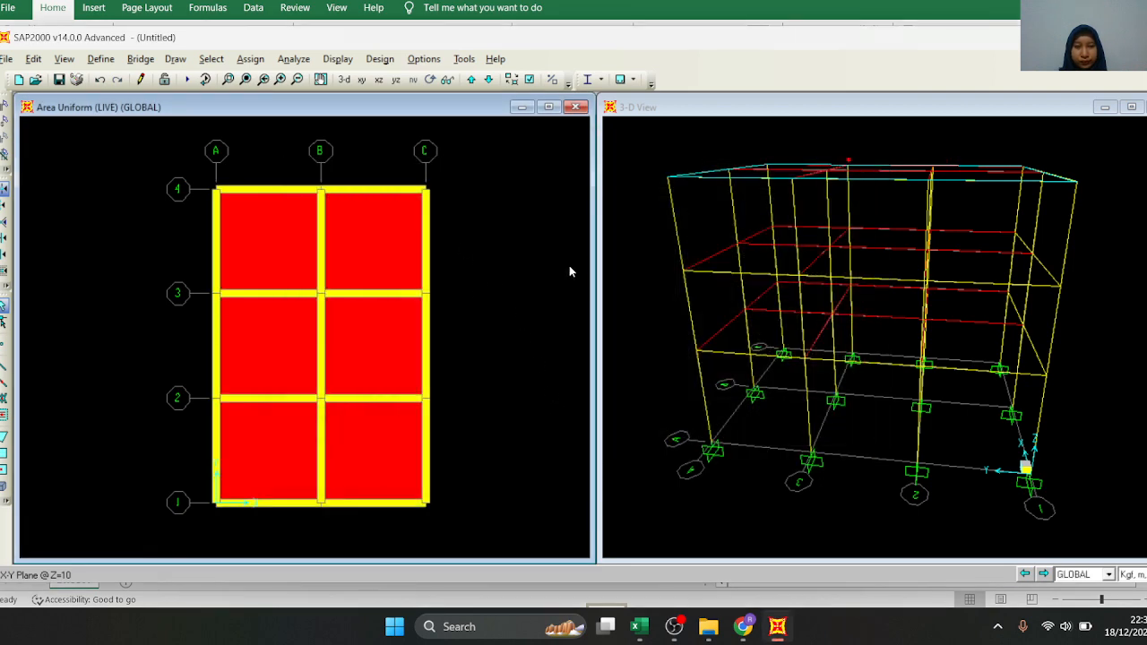
{"action": "scroll", "coordinate": [425, 239], "scroll_direction": "down", "scroll_amount": 1}
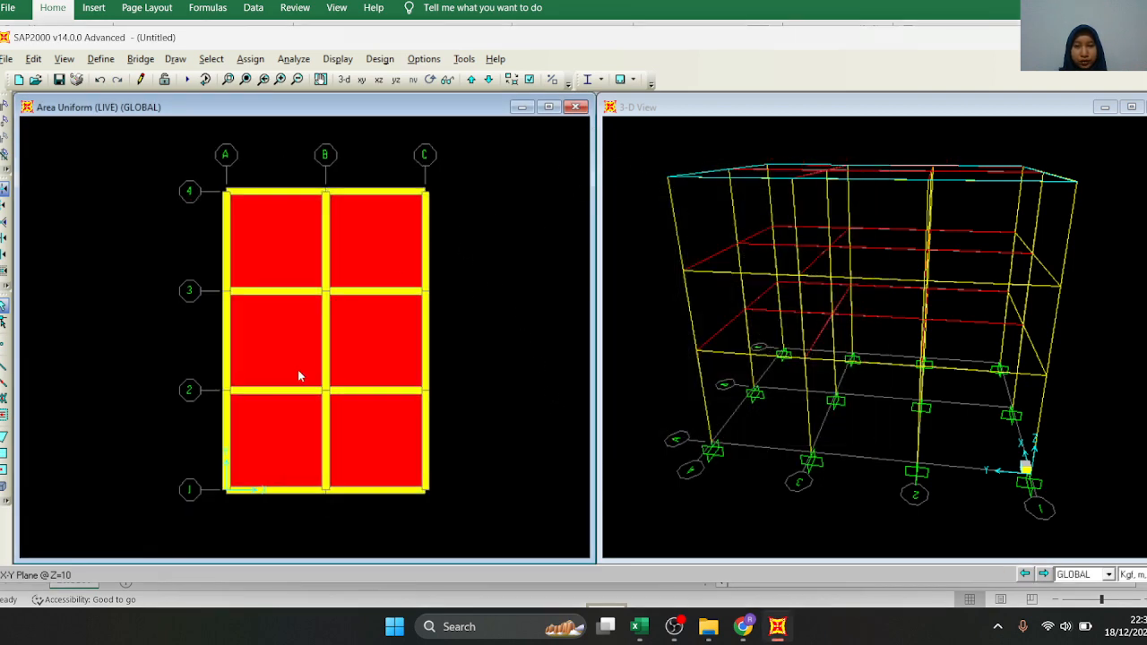
Turn on Extrude View for the 3-D view so the beams, columns and slabs display as solids
{"action": "left_click", "coordinate": [619, 152]}
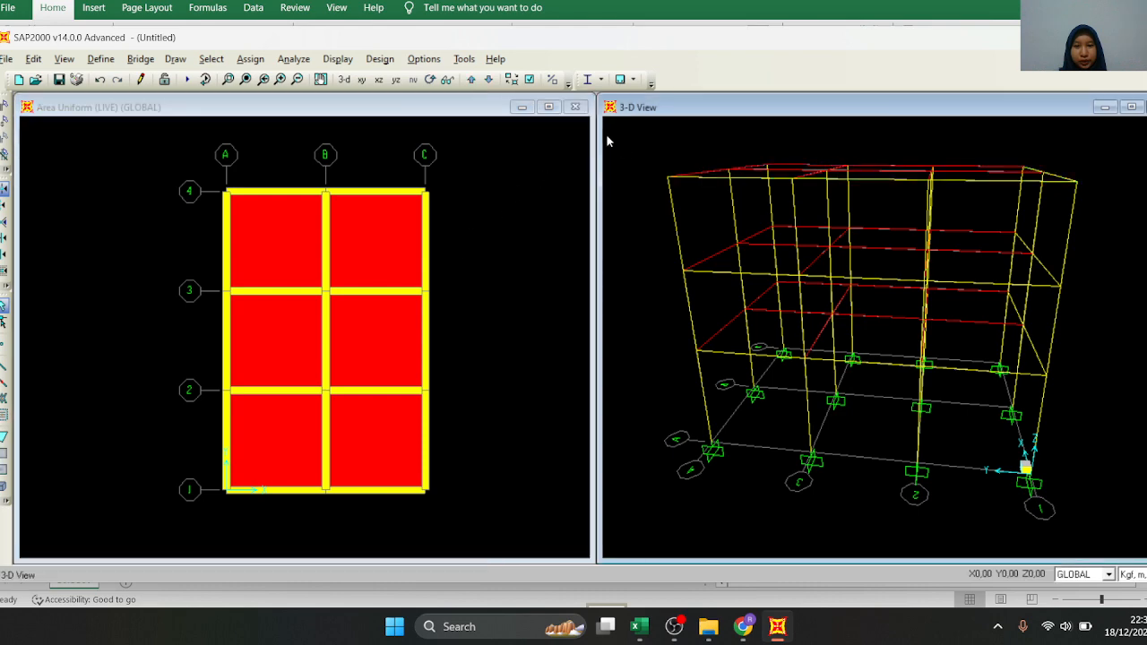
{"action": "left_click", "coordinate": [530, 79]}
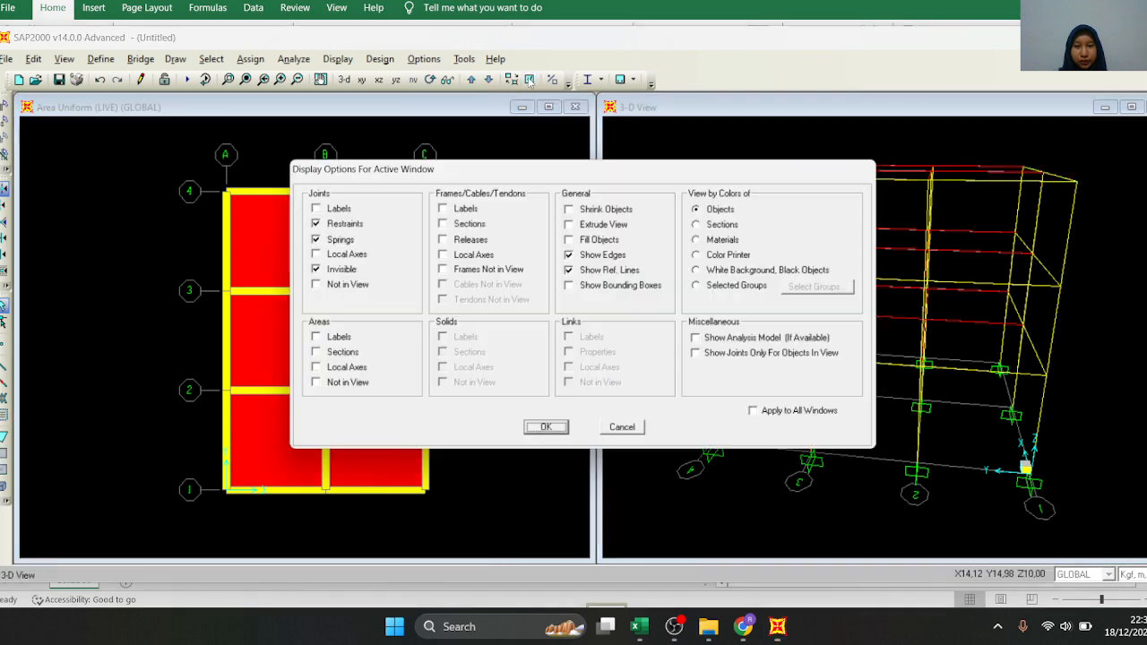
{"action": "left_click", "coordinate": [573, 224]}
{"action": "left_click", "coordinate": [549, 433]}
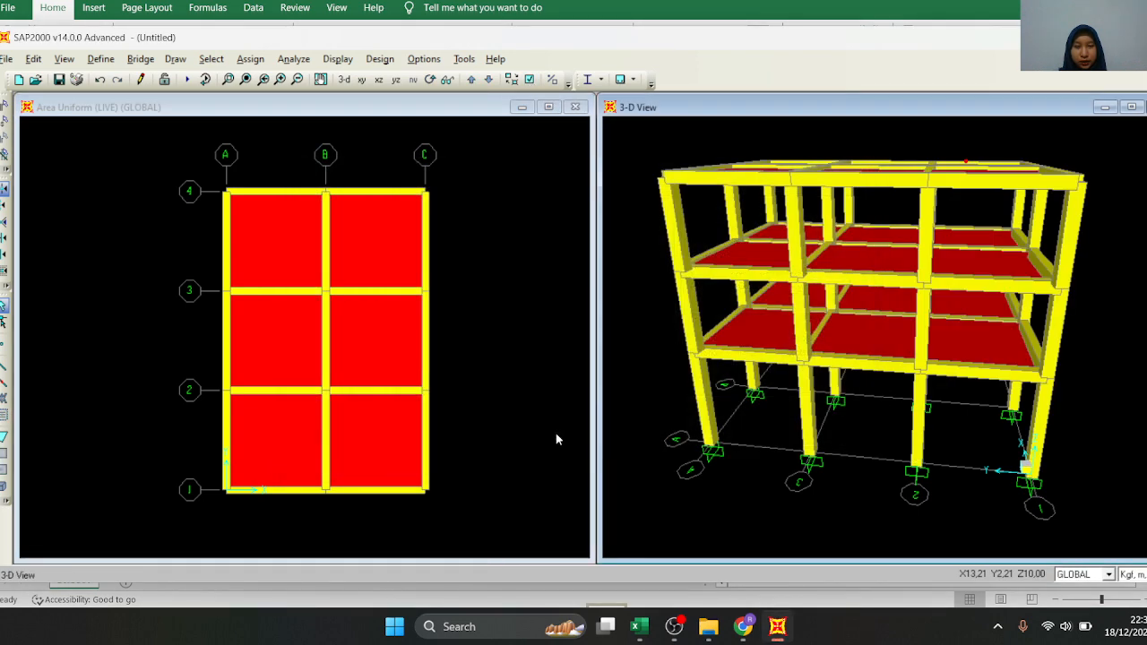
{"action": "scroll", "coordinate": [746, 267], "scroll_direction": "down", "scroll_amount": 1}
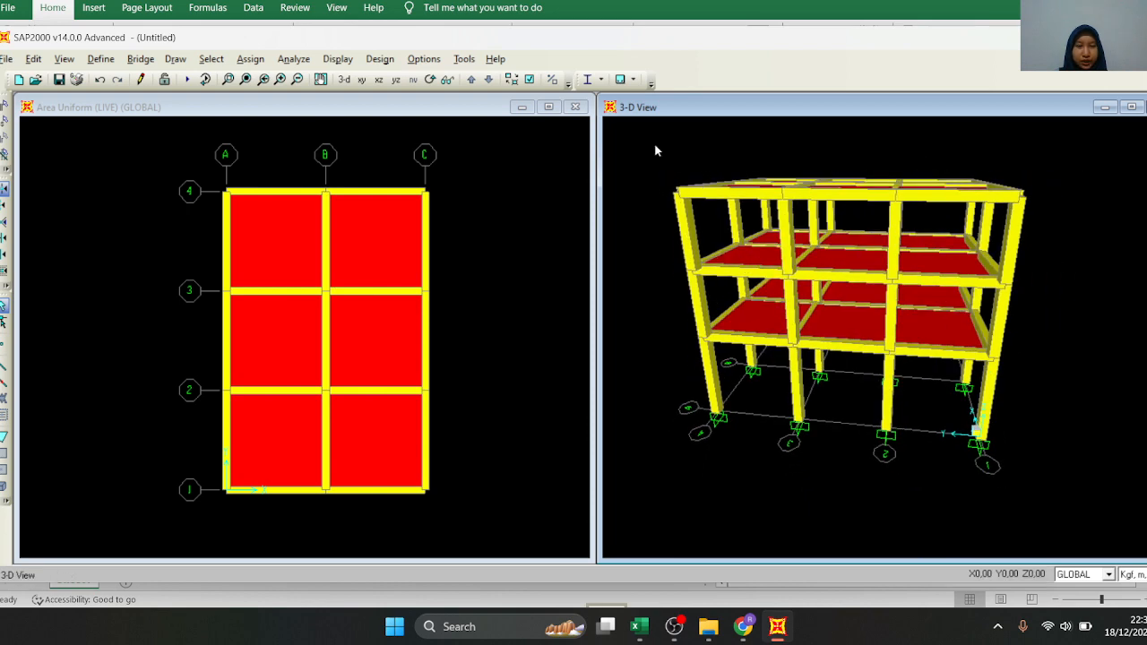
Rotate the extruded 3-D model to examine the frame from the front and side and the roof slabs from above
{"action": "left_click", "coordinate": [447, 80]}
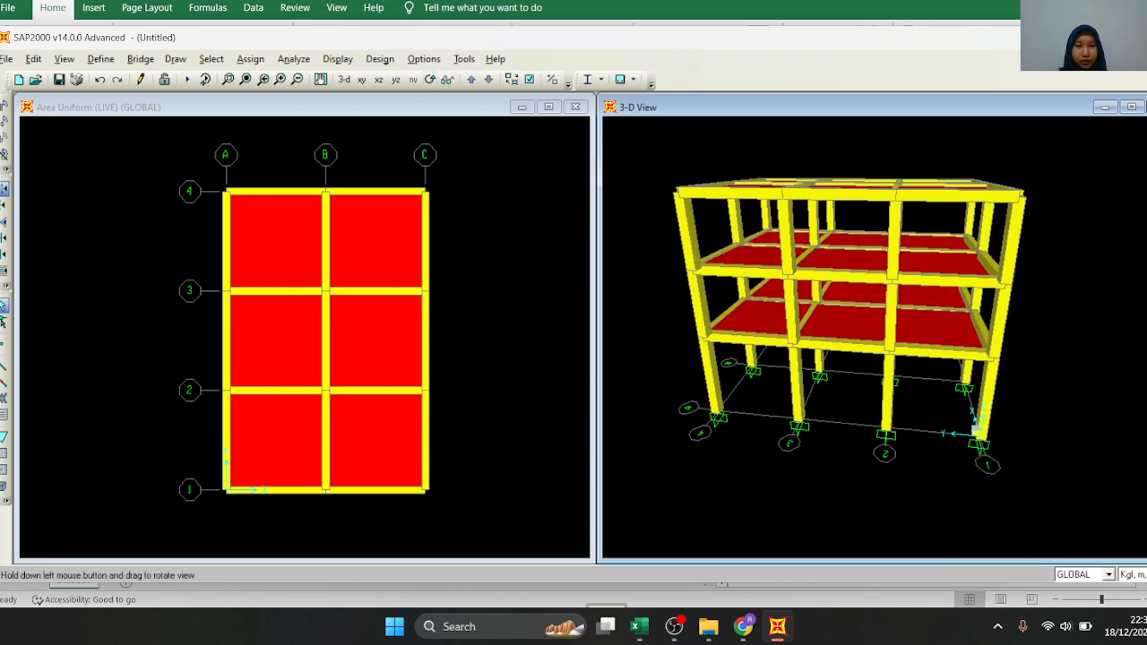
{"action": "mouse_move", "coordinate": [848, 314]}
{"action": "left_mouse_down"}
{"action": "mouse_move", "coordinate": [794, 336]}
{"action": "mouse_move", "coordinate": [838, 325]}
{"action": "left_mouse_up"}
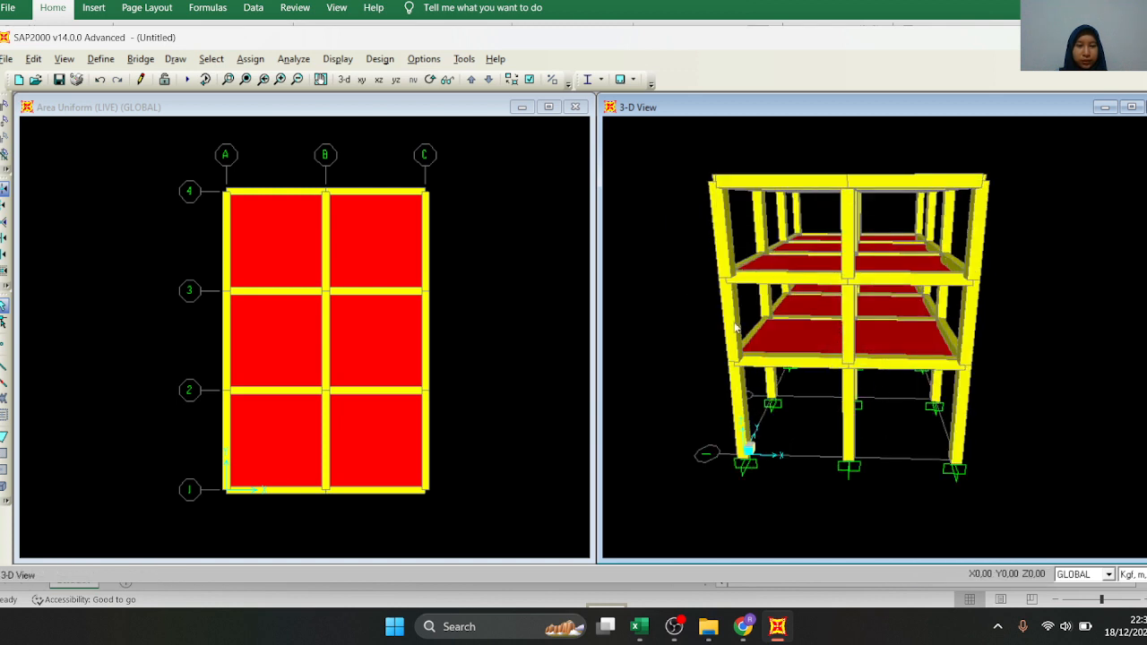
{"action": "left_click", "coordinate": [430, 80]}
{"action": "left_click_drag", "start_coordinate": [847, 333], "coordinate": [741, 337]}
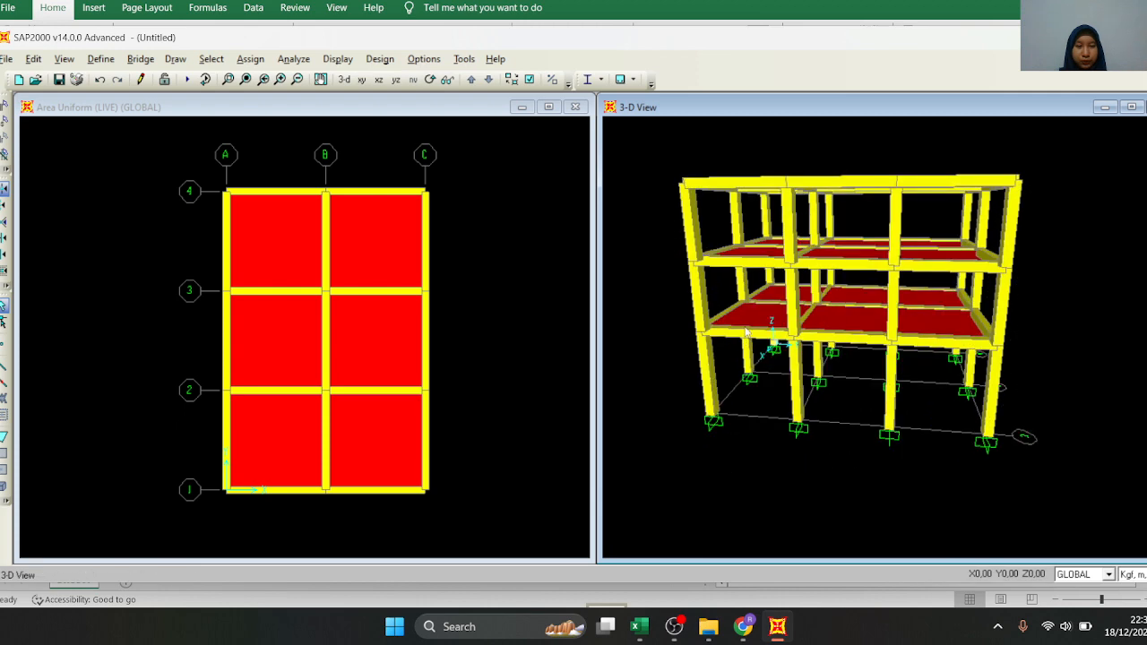
{"action": "scroll", "coordinate": [801, 287], "scroll_direction": "up", "scroll_amount": 3}
{"action": "scroll", "coordinate": [801, 287], "scroll_direction": "down", "scroll_amount": 2}
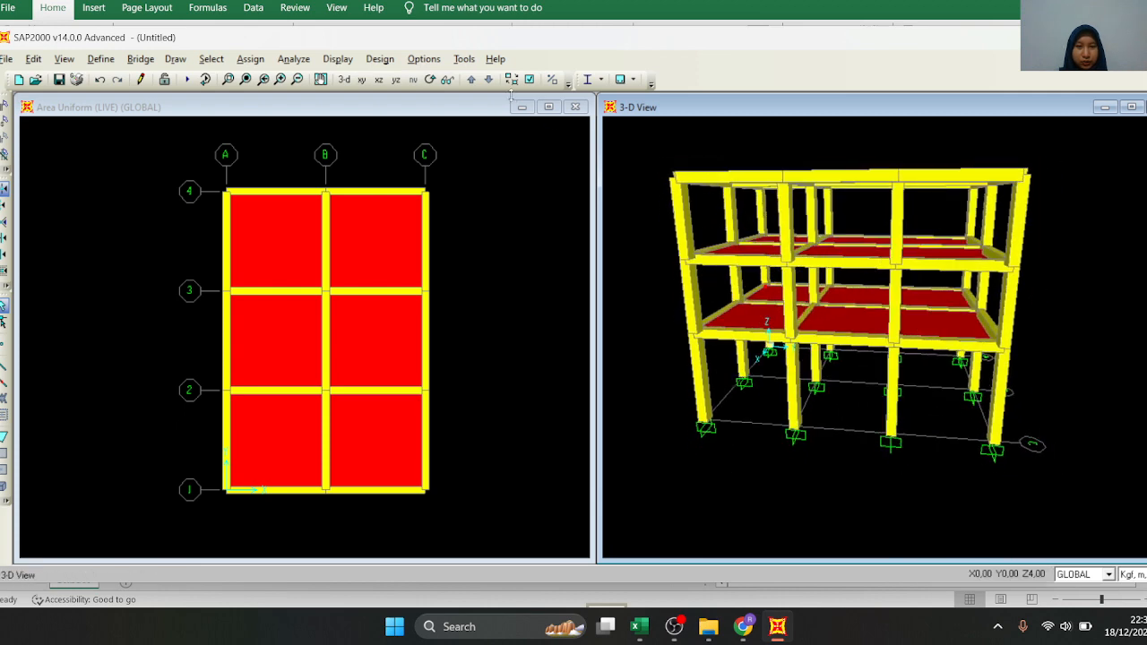
{"action": "left_click", "coordinate": [430, 80]}
{"action": "left_click_drag", "start_coordinate": [1044, 206], "coordinate": [945, 326]}
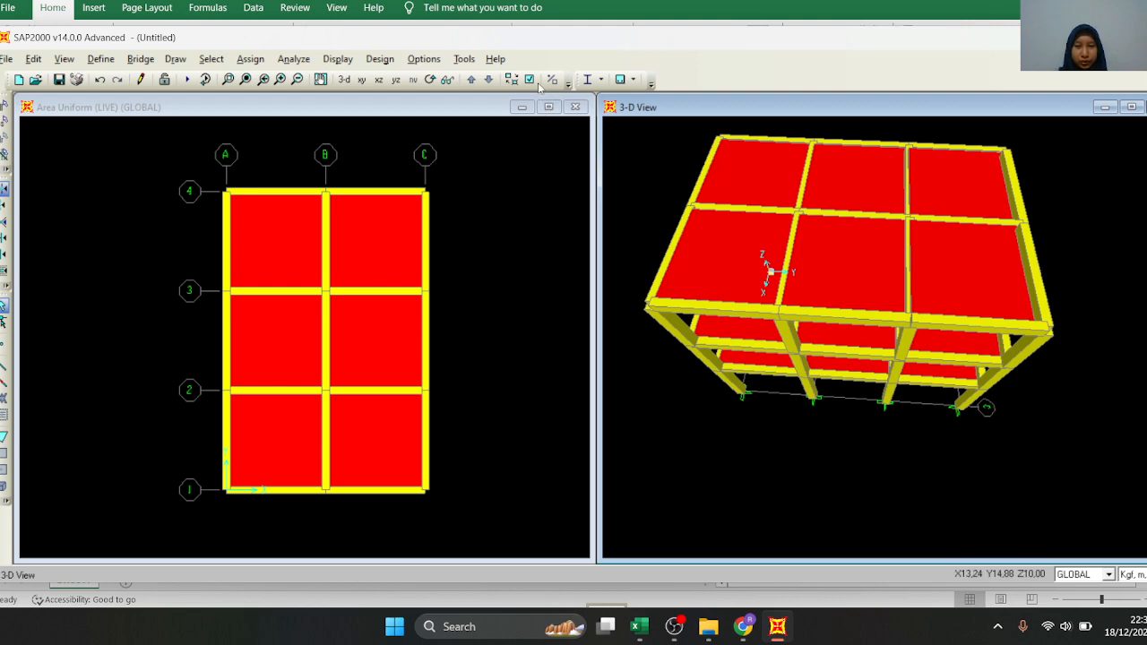
Turn off Extrude View for the Z=10 plan window
{"action": "left_click", "coordinate": [456, 175]}
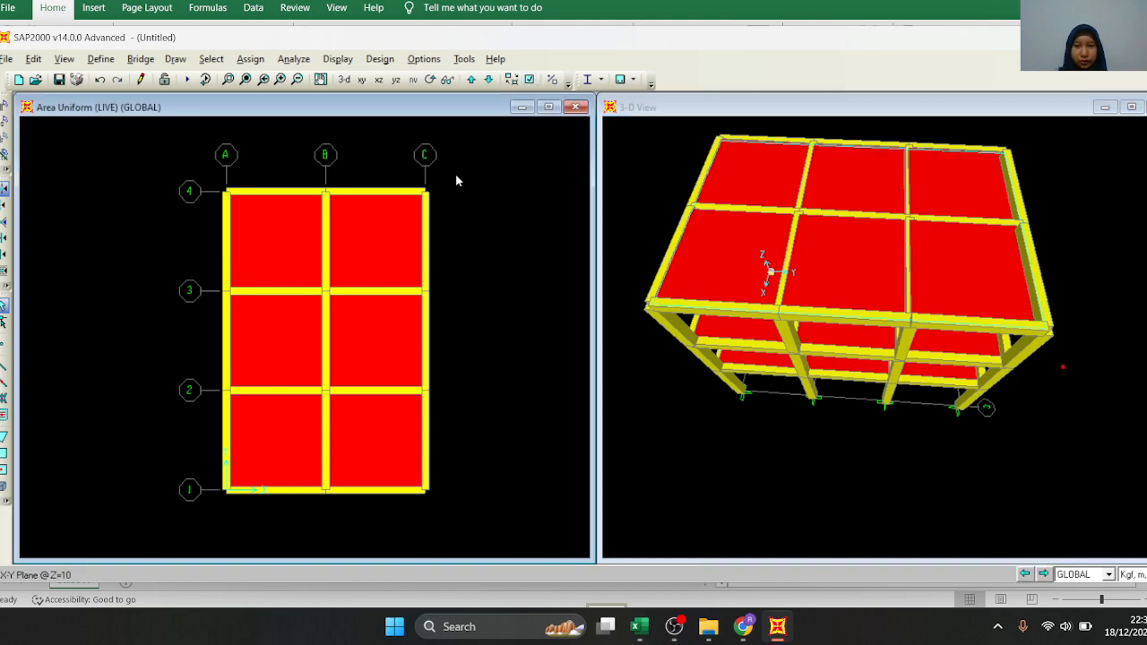
{"action": "left_click", "coordinate": [529, 79]}
{"action": "left_click", "coordinate": [589, 229]}
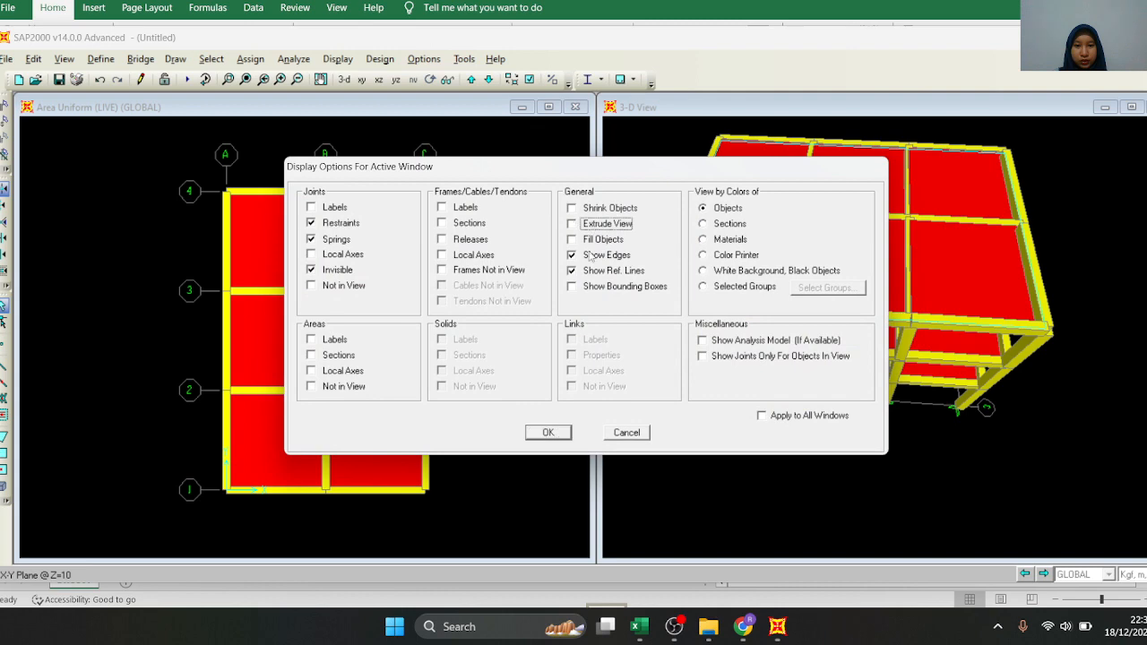
{"action": "left_click", "coordinate": [548, 433]}
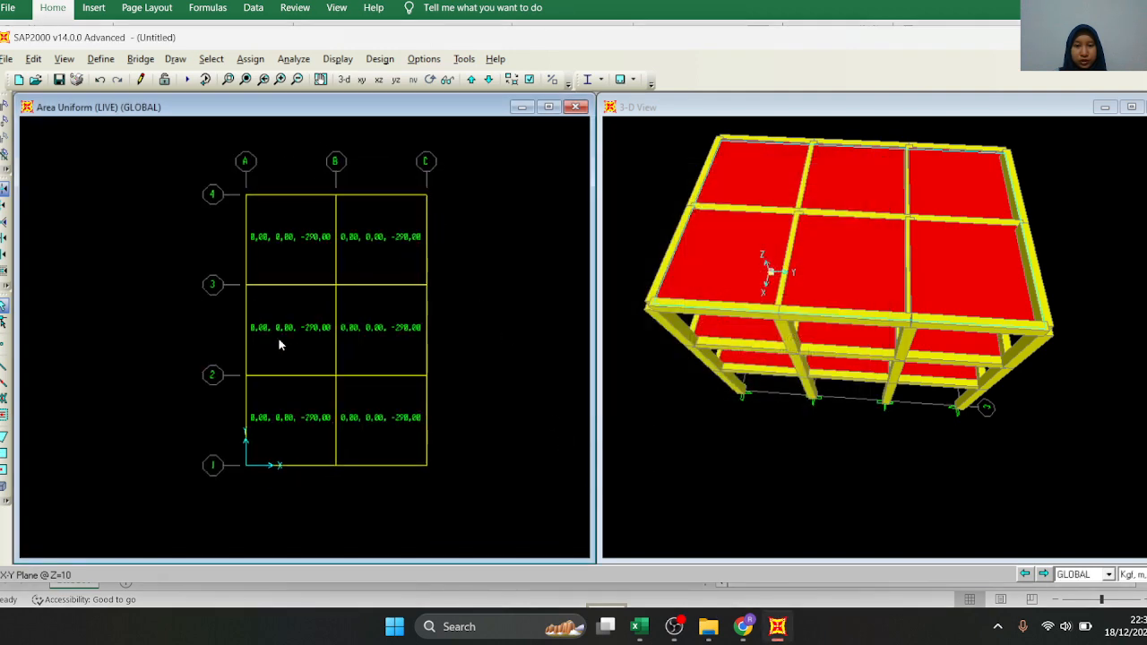
Inspect the assigned loads of the roof slab between grids A–B and 3–4 in its area information, then close it
{"action": "scroll", "coordinate": [368, 231], "scroll_direction": "up", "scroll_amount": 1}
{"action": "left_click", "coordinate": [284, 243]}
{"action": "scroll", "coordinate": [300, 241], "scroll_direction": "down", "scroll_amount": 1}
{"action": "scroll", "coordinate": [362, 272], "scroll_direction": "down", "scroll_amount": 1}
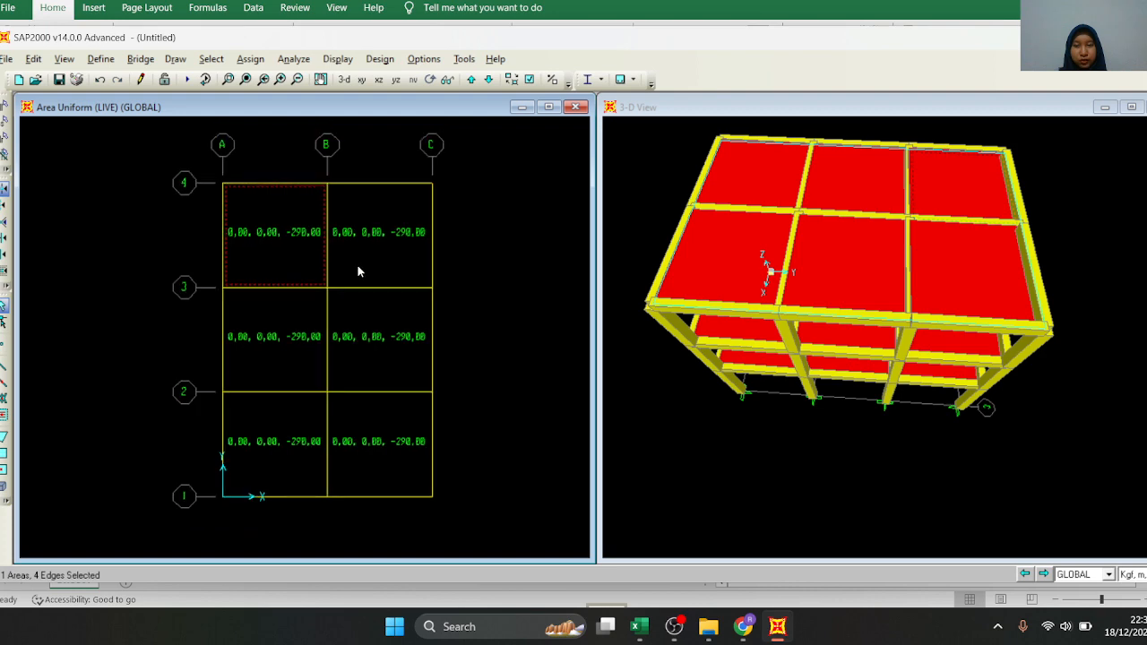
{"action": "right_click", "coordinate": [272, 211]}
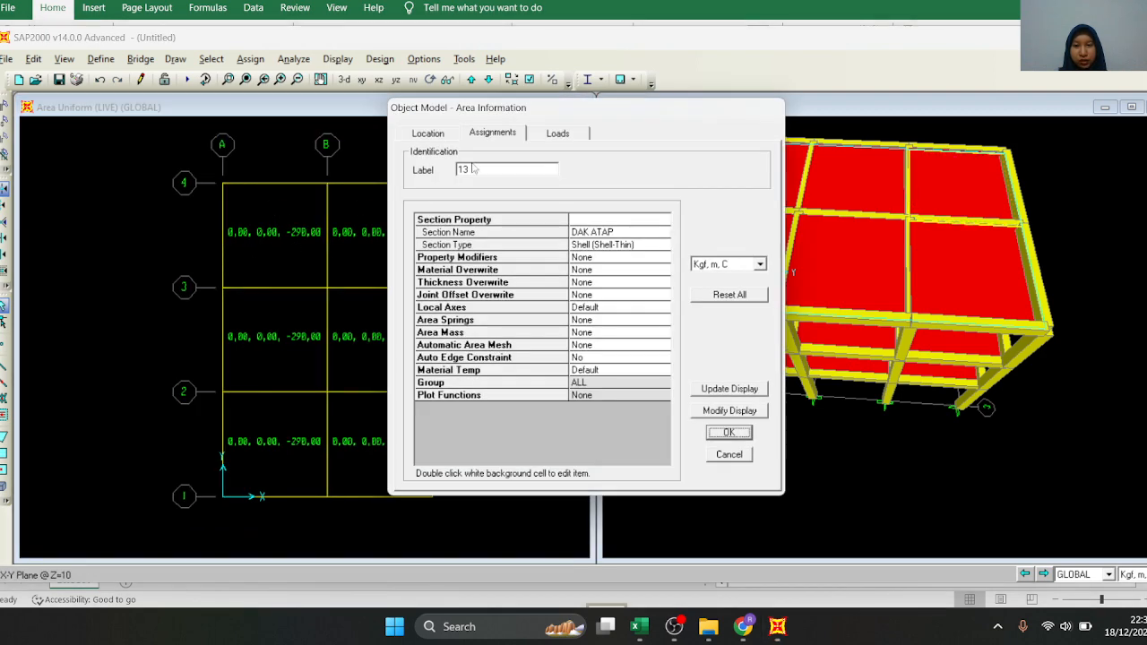
{"action": "left_click", "coordinate": [557, 134]}
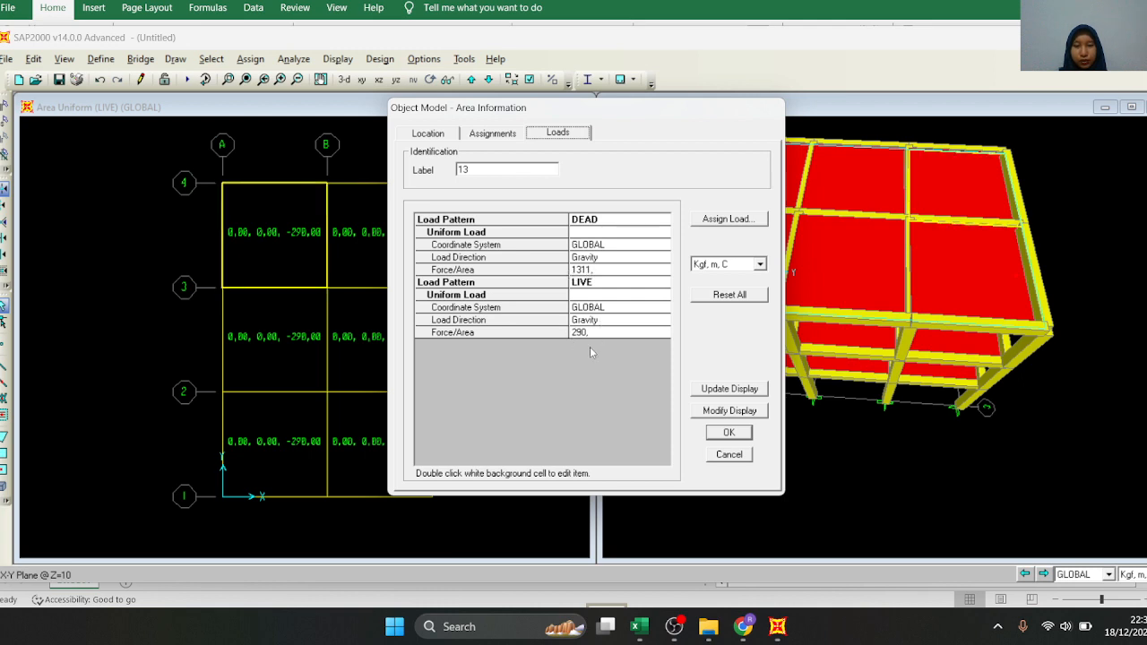
{"action": "left_click", "coordinate": [710, 432]}
Inspect the assigned loads of the roof slab between grids B–C and 3–4 in its area information, then close it
{"action": "left_click", "coordinate": [383, 259]}
{"action": "right_click", "coordinate": [390, 204]}
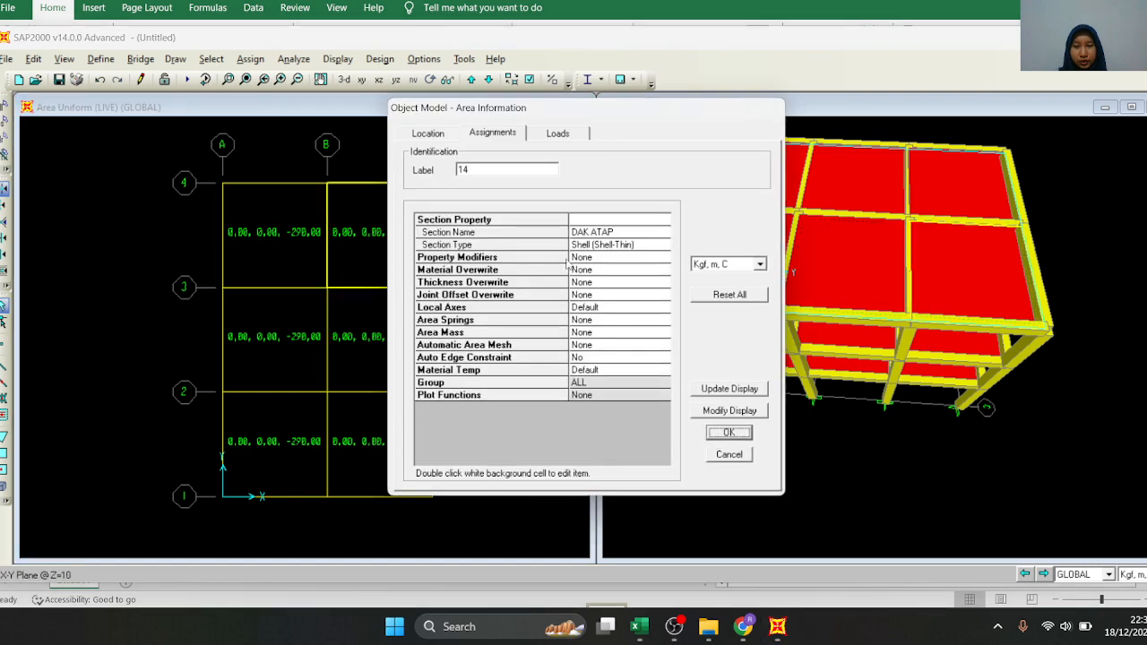
{"action": "left_click", "coordinate": [558, 132]}
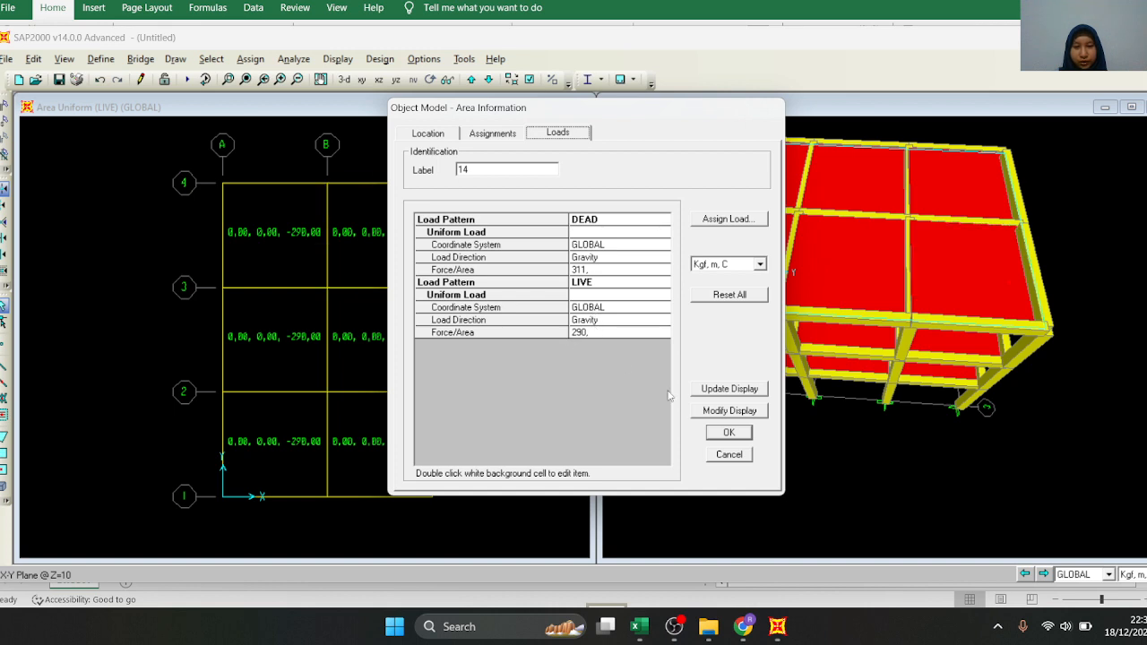
{"action": "left_click", "coordinate": [728, 433]}
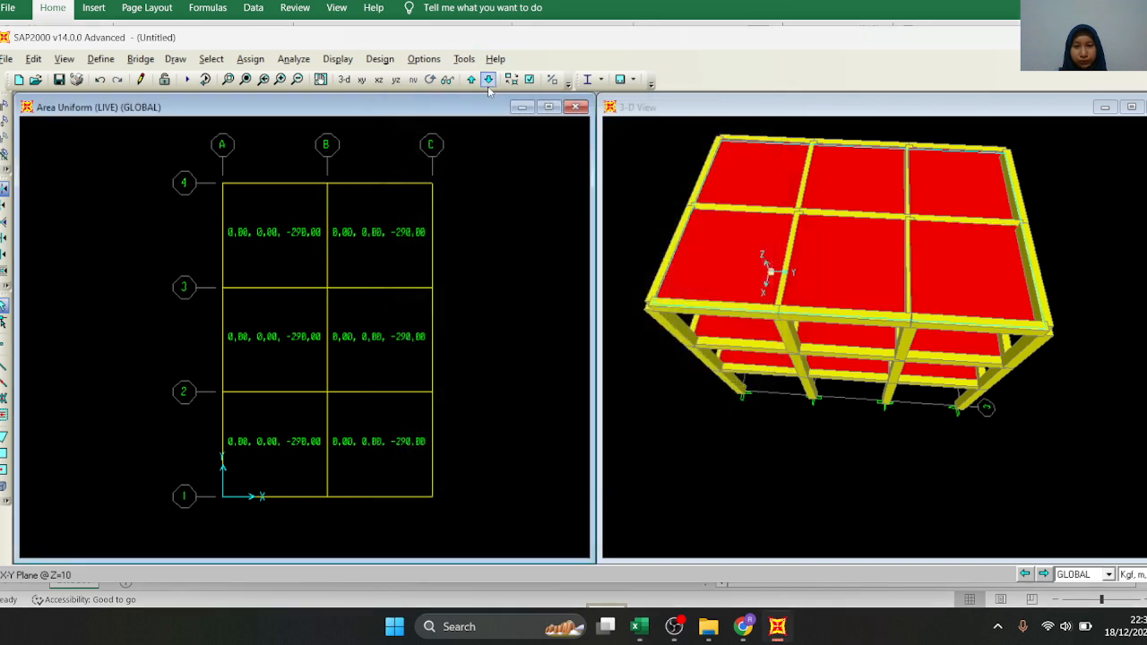
Inspect the assigned loads of the two roof slabs between grids 2–3 in their area information, closing each one
{"action": "right_click", "coordinate": [403, 337]}
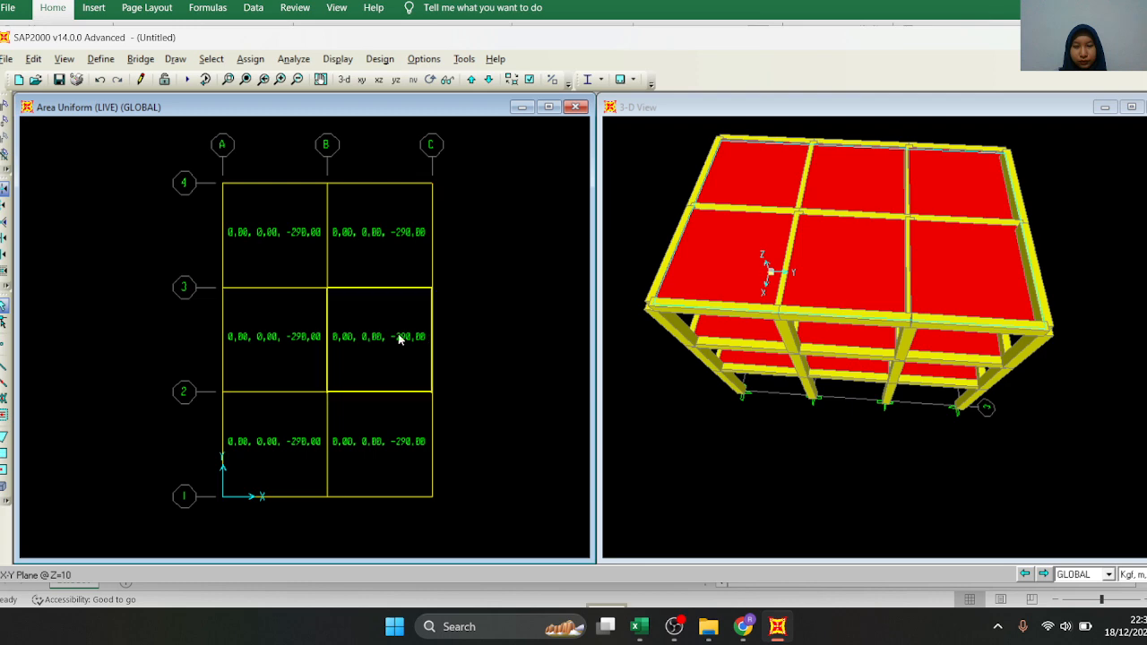
{"action": "left_click", "coordinate": [557, 133]}
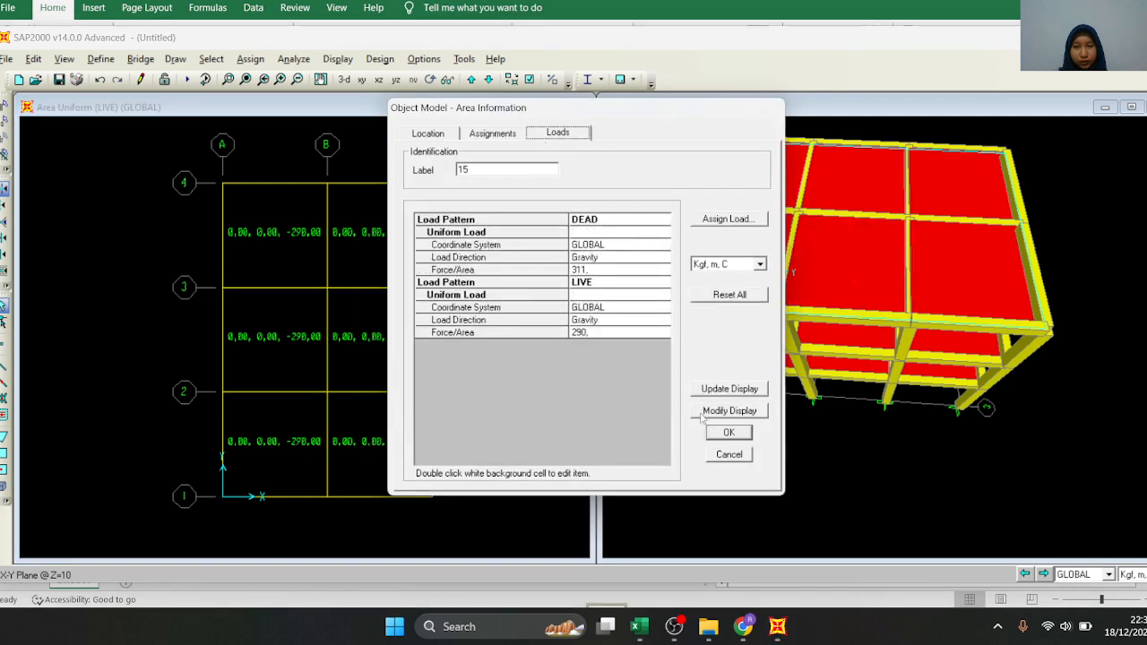
{"action": "left_click", "coordinate": [728, 433]}
{"action": "right_click", "coordinate": [278, 372]}
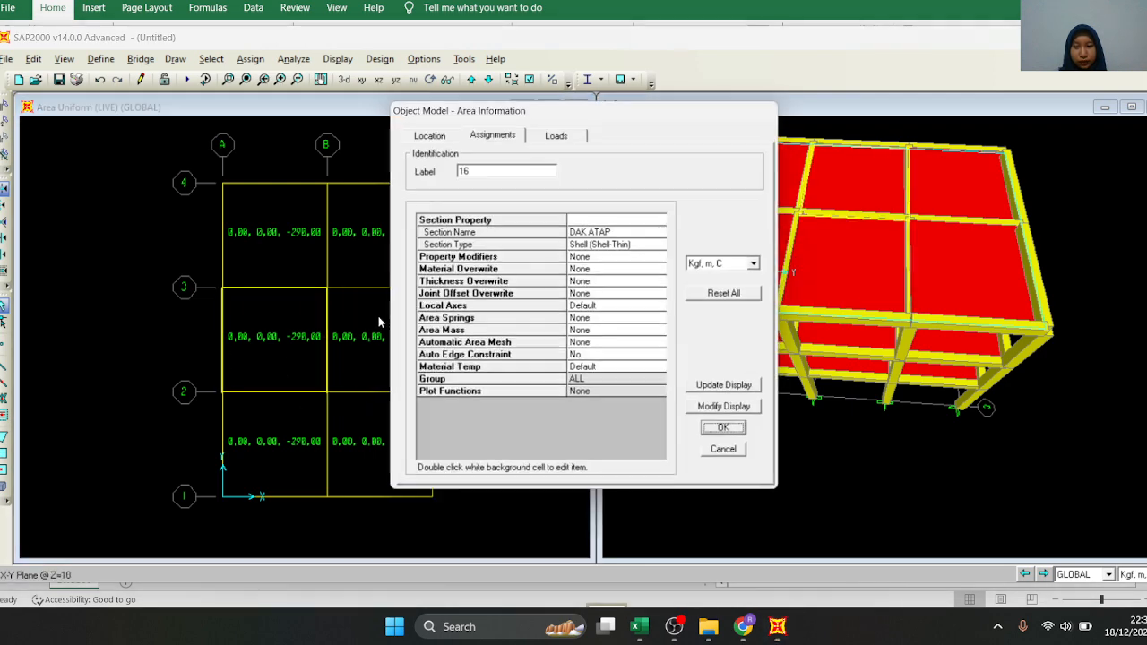
{"action": "left_click", "coordinate": [557, 132]}
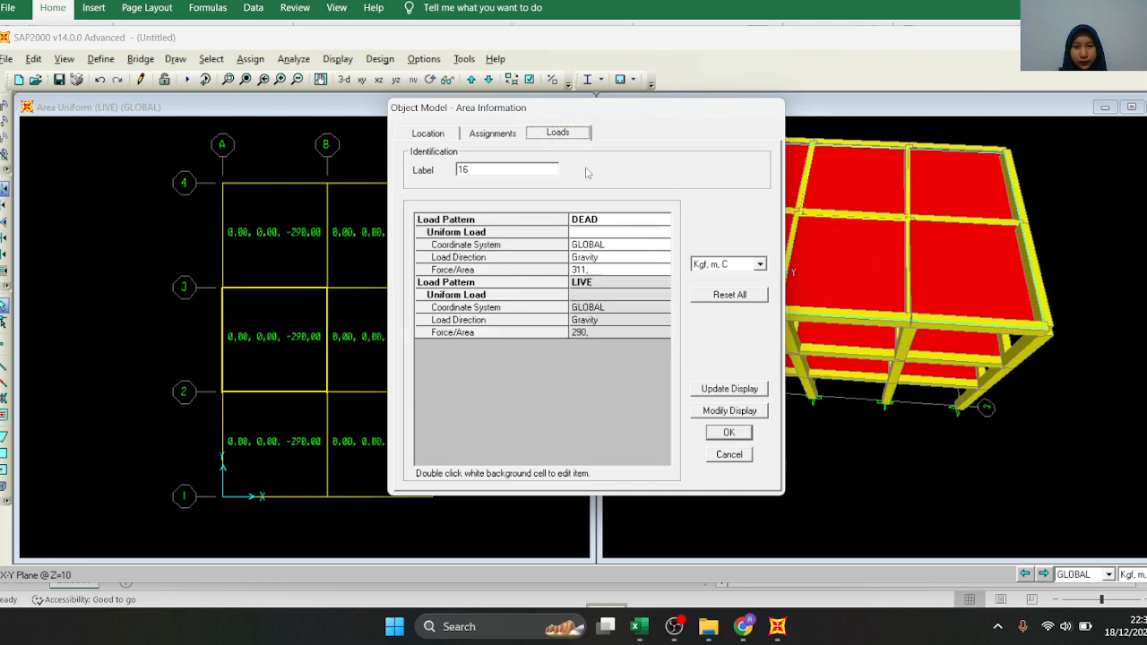
{"action": "left_click", "coordinate": [729, 433]}
Inspect the assigned loads of the two roof slabs between grids 1–2 in their area information, closing each one
{"action": "right_click", "coordinate": [264, 440]}
{"action": "left_click", "coordinate": [557, 133]}
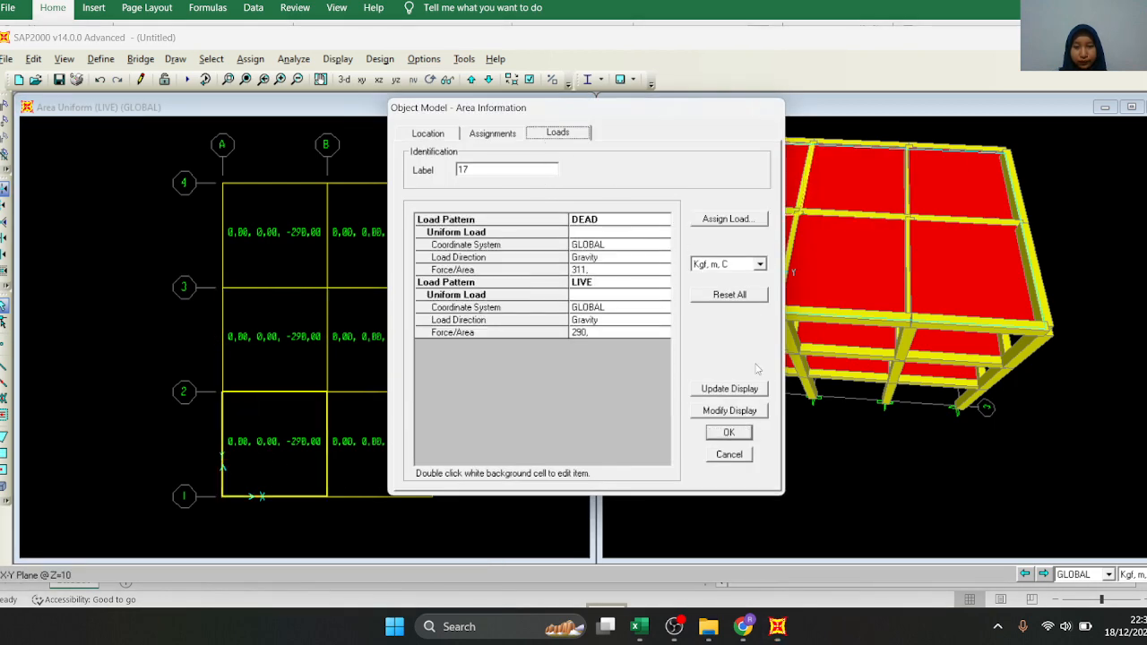
{"action": "left_click", "coordinate": [731, 433]}
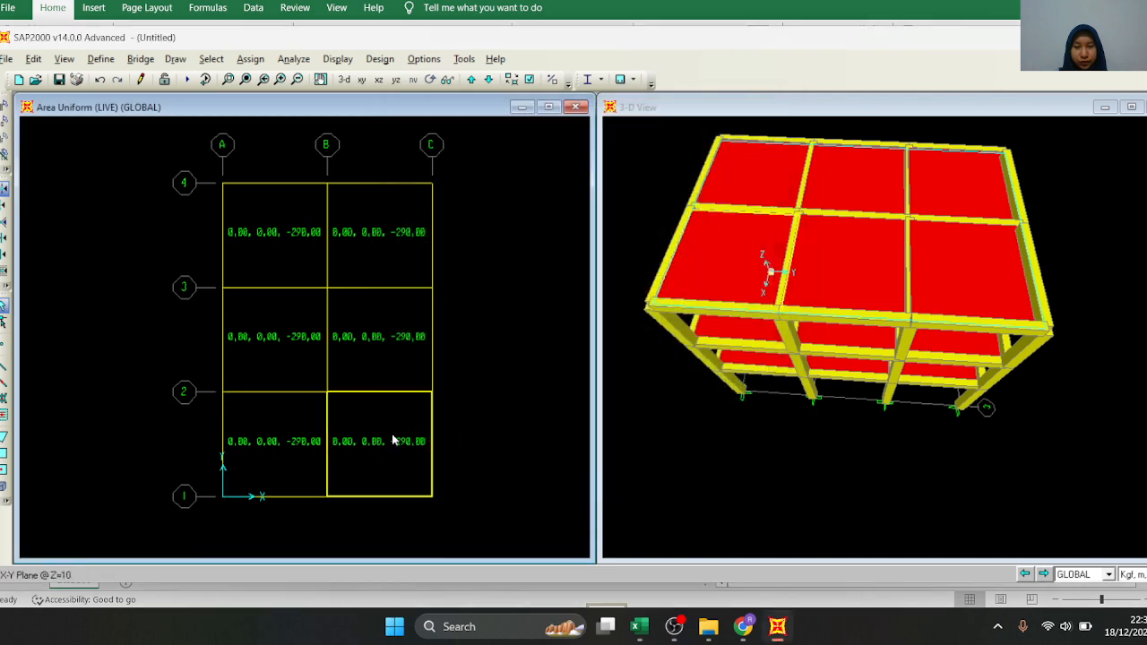
{"action": "right_click", "coordinate": [410, 440]}
{"action": "left_click", "coordinate": [730, 431]}
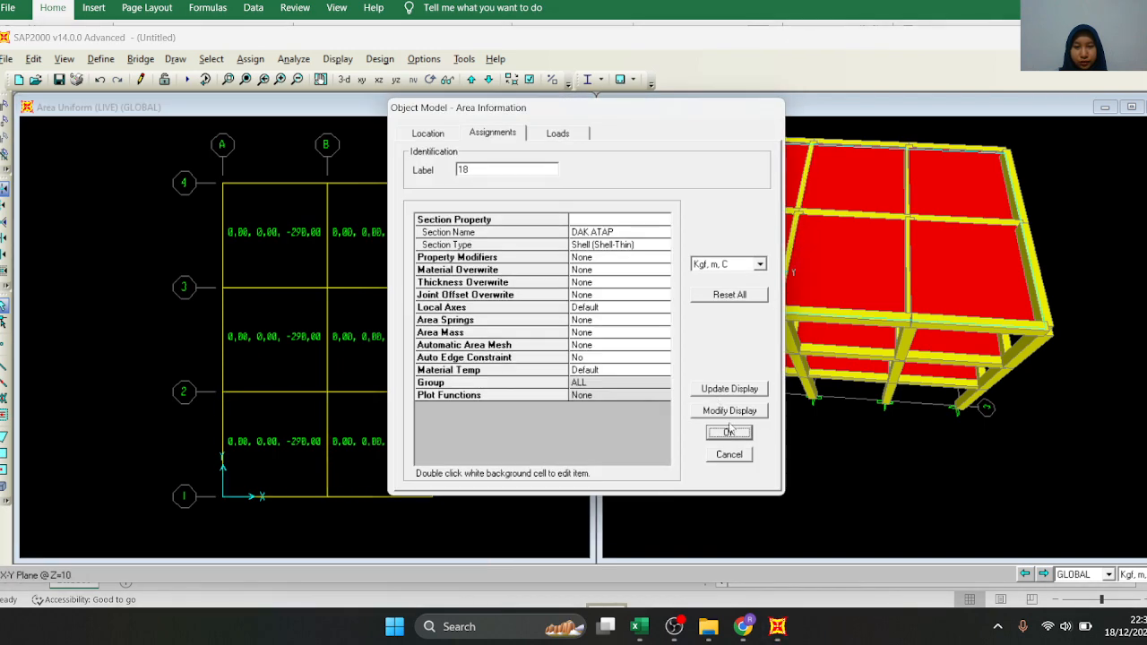
{"action": "left_click", "coordinate": [557, 132]}
{"action": "left_click", "coordinate": [729, 434]}
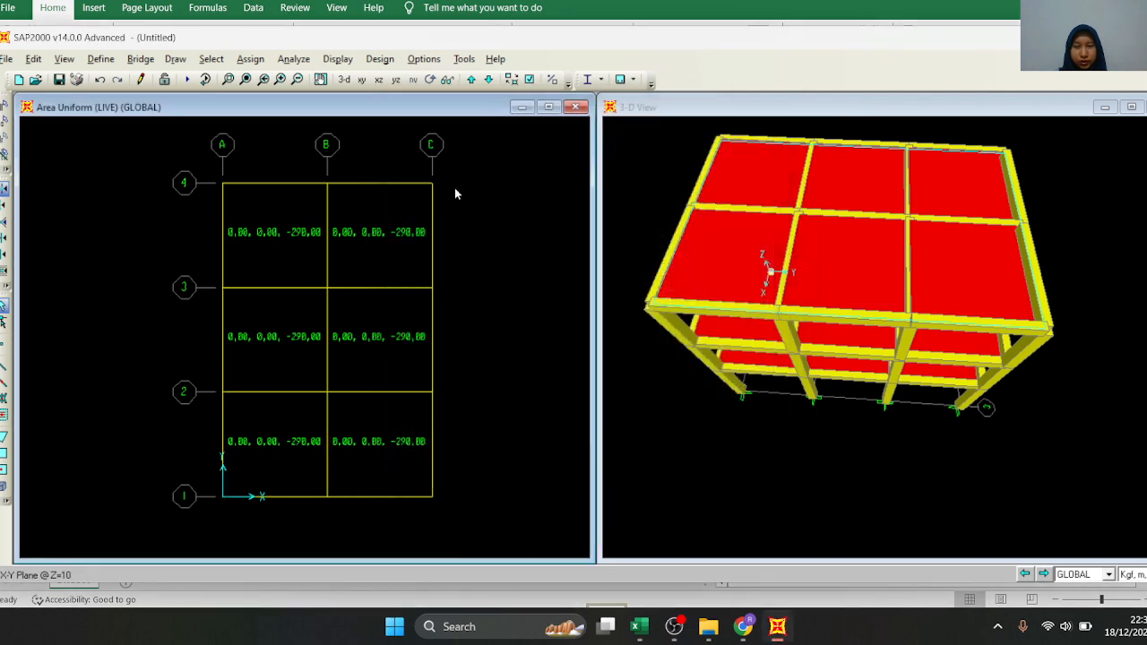
Go to the Z=7 plan and inspect the assigned loads of the floor slab between grids A–B and 3–4, then close its information
{"action": "left_click", "coordinate": [487, 81]}
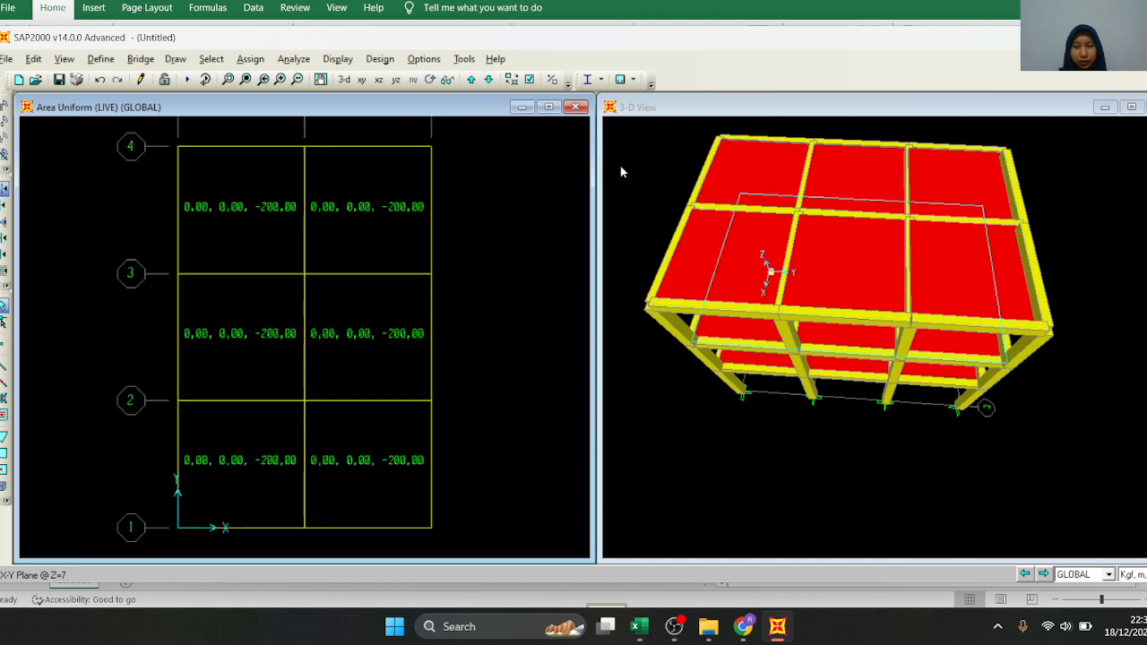
{"action": "left_click", "coordinate": [610, 137]}
{"action": "left_click", "coordinate": [431, 80]}
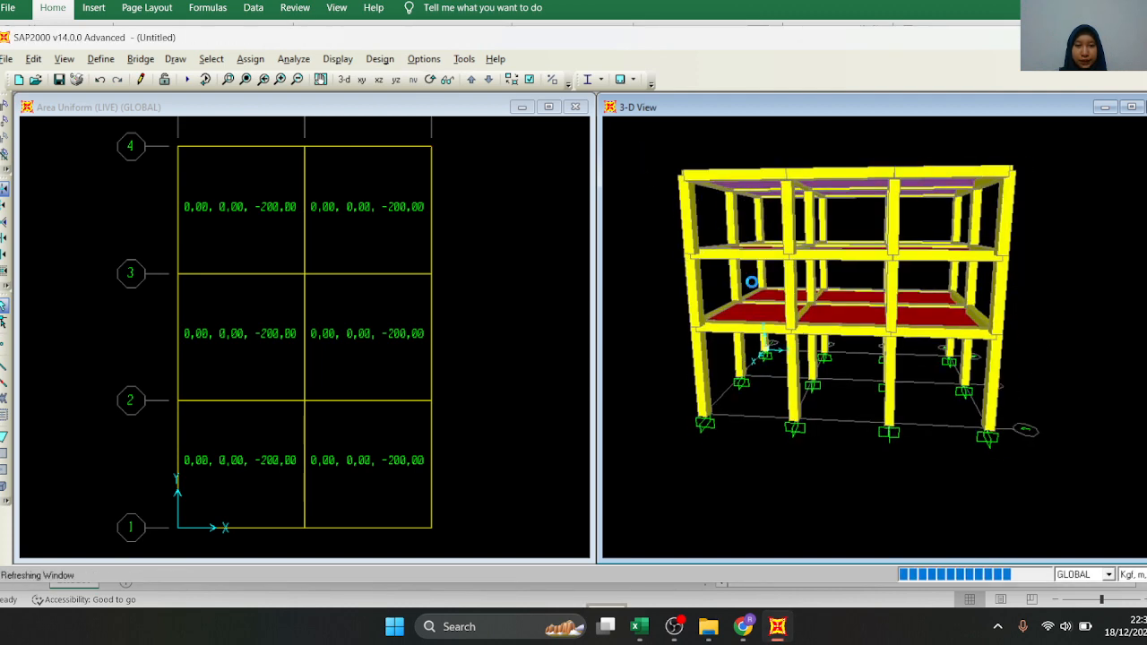
{"action": "left_click", "coordinate": [266, 328]}
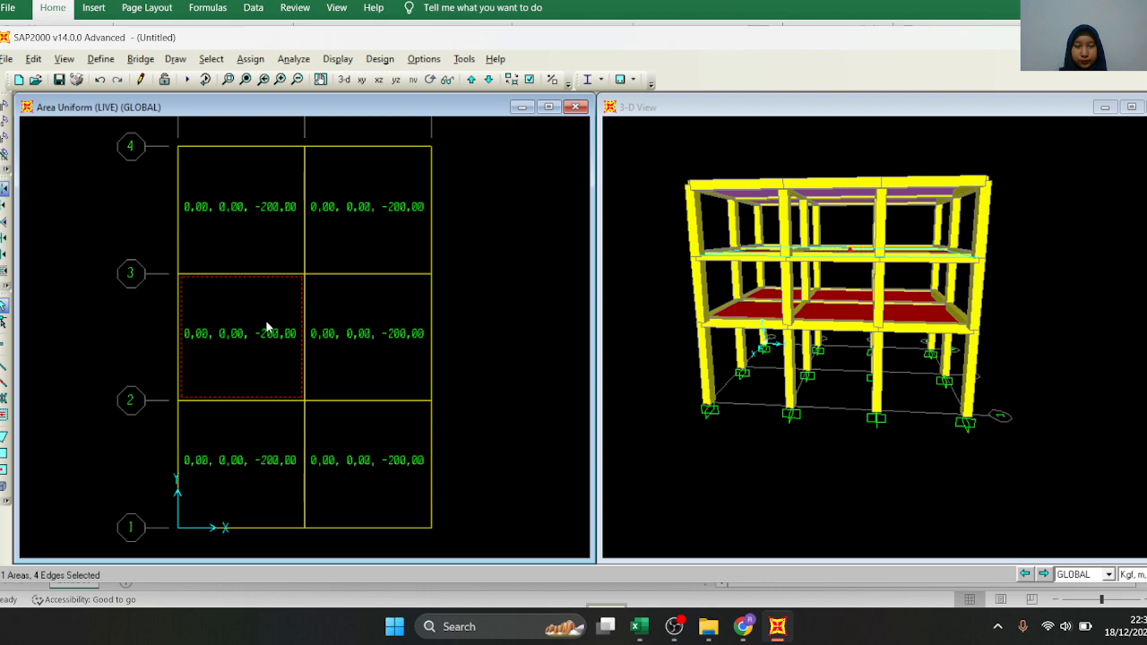
{"action": "right_click", "coordinate": [274, 176]}
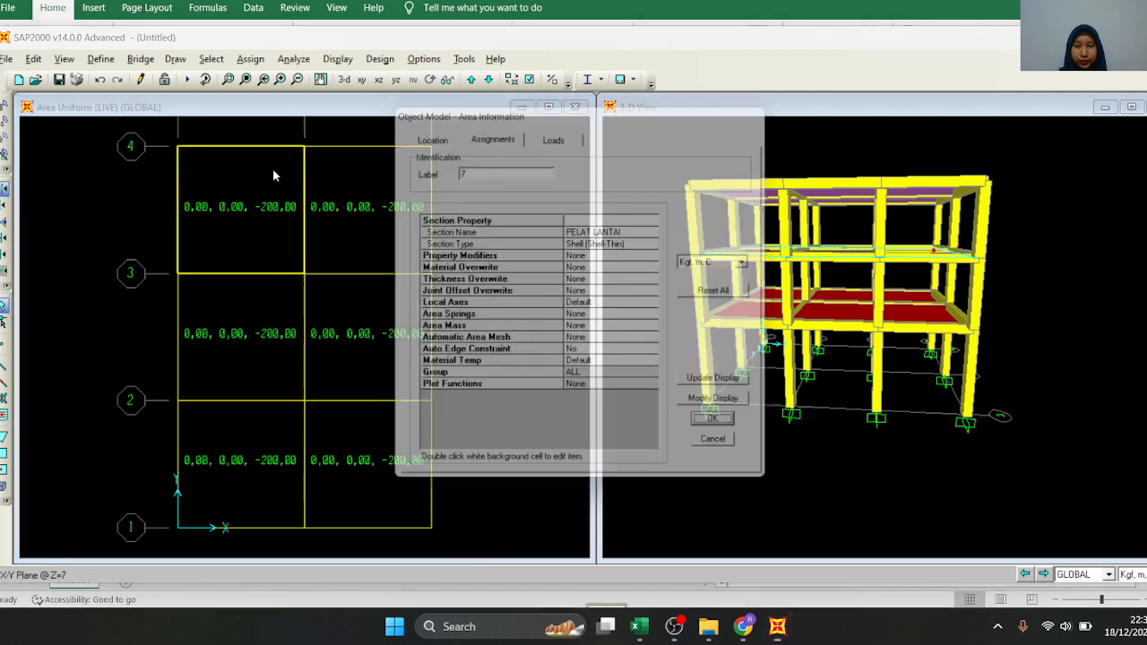
{"action": "left_click", "coordinate": [557, 134]}
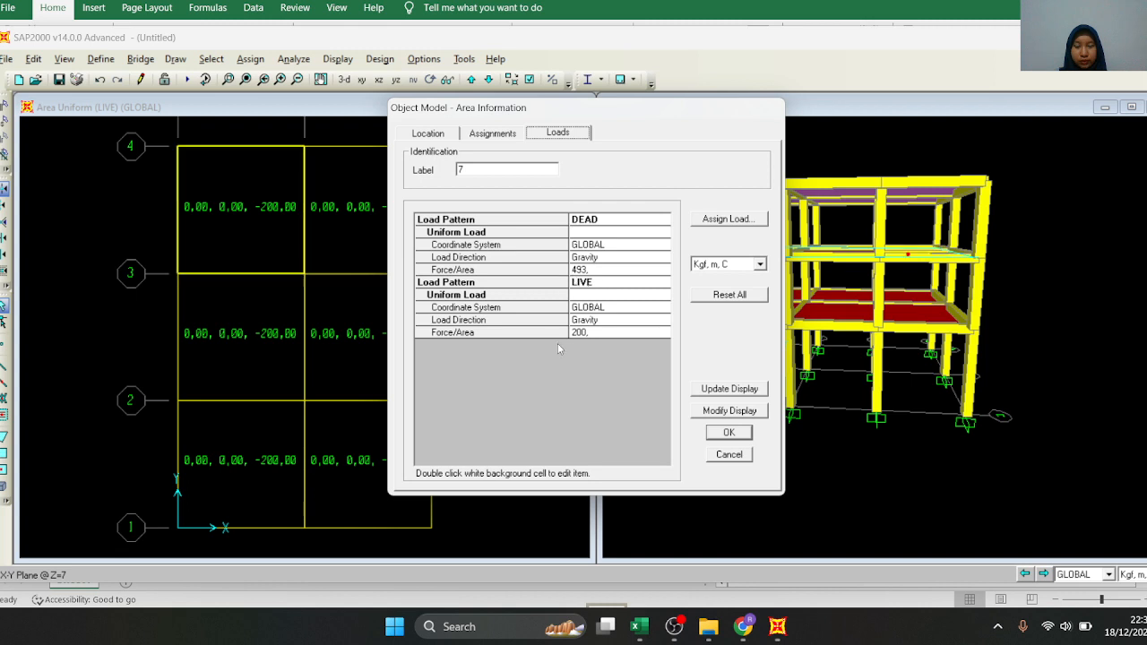
{"action": "left_click", "coordinate": [729, 432]}
Go to the Z=4 plan and inspect the assigned loads of the floor slab between grids A–B and 3–4, then close its information
{"action": "left_click", "coordinate": [488, 82]}
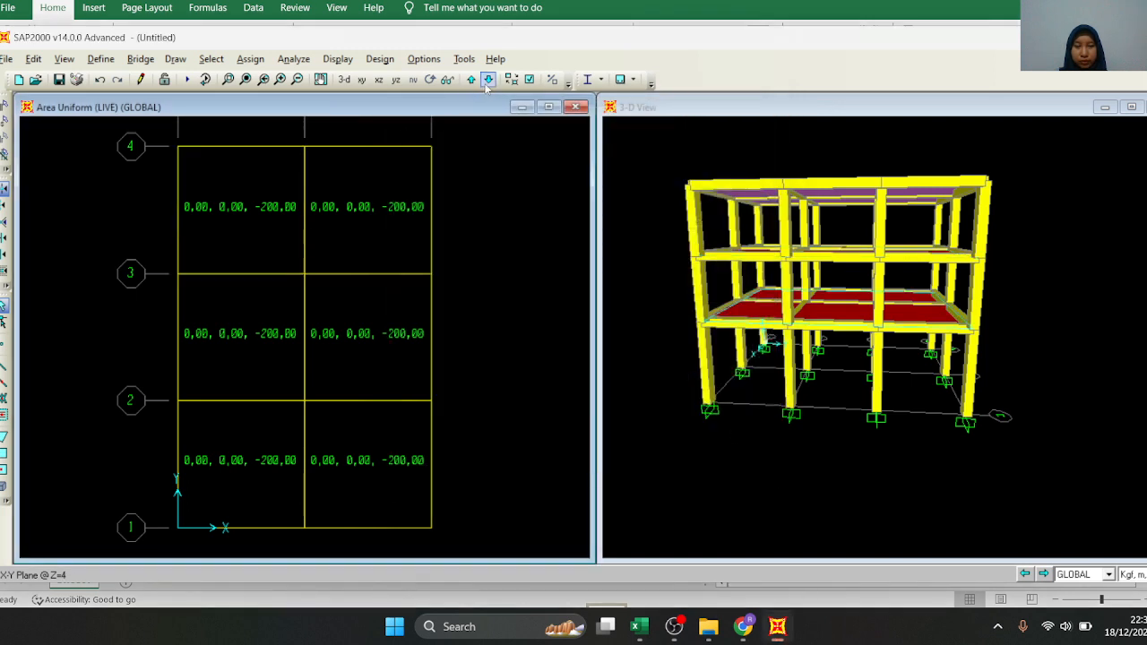
{"action": "right_click", "coordinate": [266, 217]}
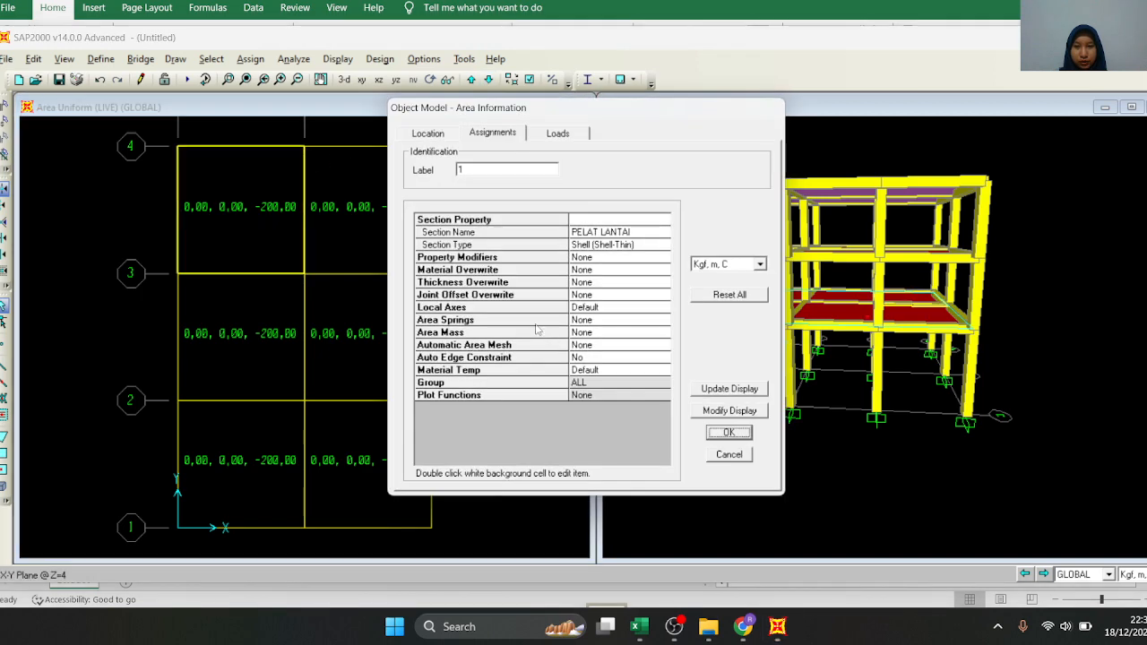
{"action": "left_click", "coordinate": [558, 133]}
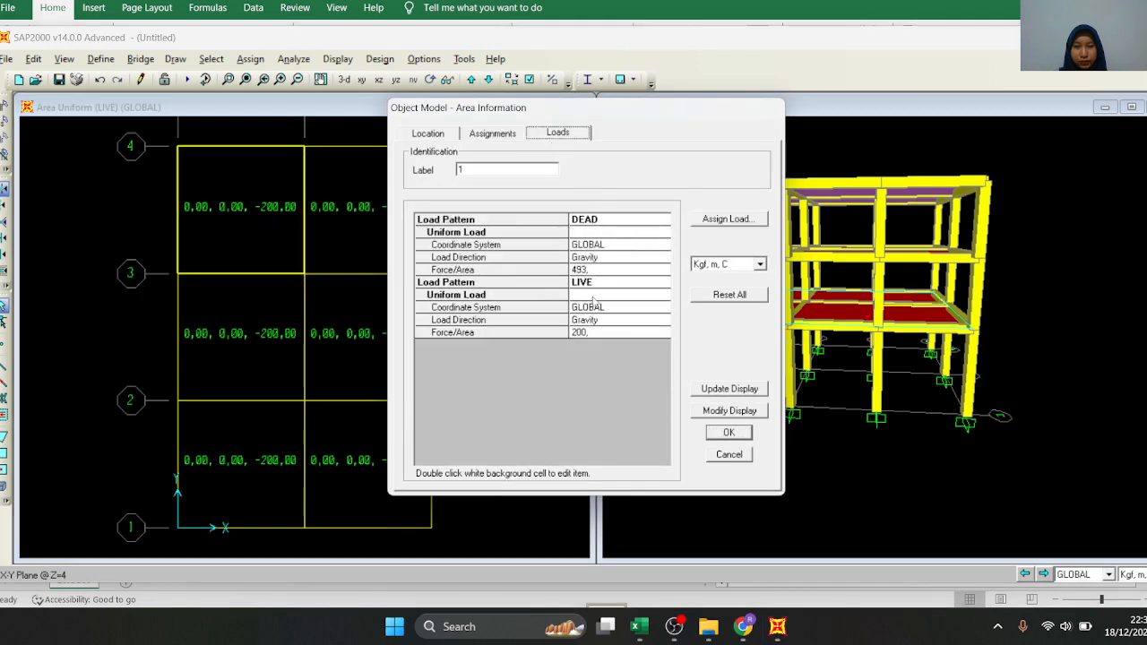
{"action": "left_click", "coordinate": [731, 432]}
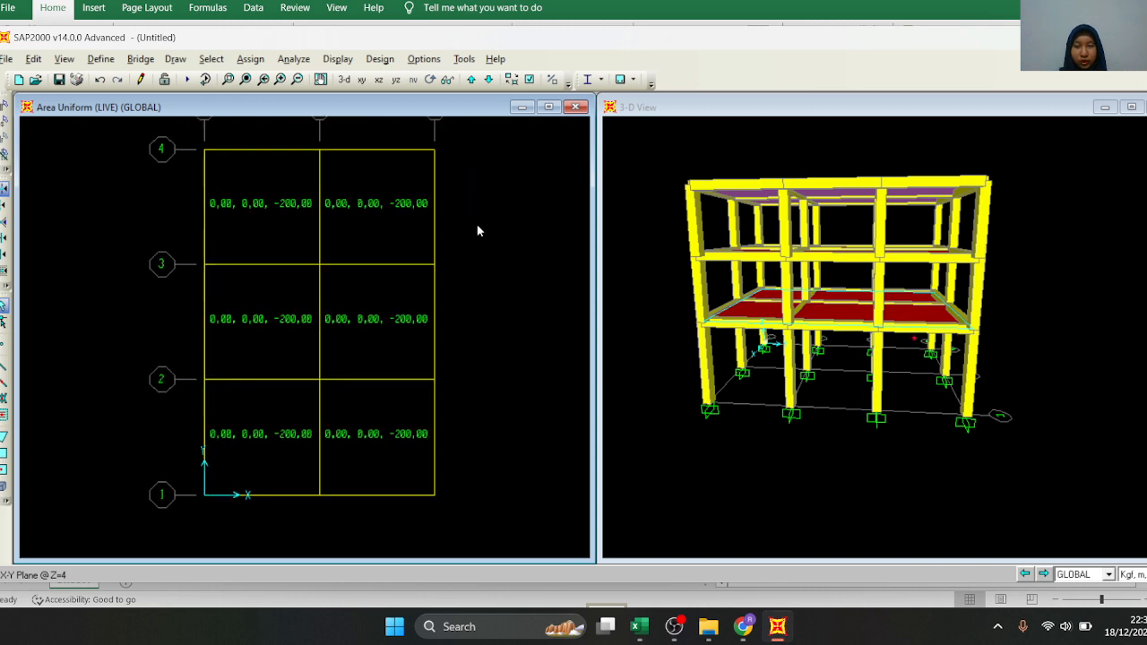
Set the MODAL load case to Do Not Run and start the analysis of the DEAD and LIVE cases
{"action": "left_click", "coordinate": [679, 209]}
{"action": "left_click", "coordinate": [430, 80]}
{"action": "left_click_drag", "start_coordinate": [890, 171], "coordinate": [901, 237]}
{"action": "scroll", "coordinate": [890, 264], "scroll_direction": "down", "scroll_amount": 2}
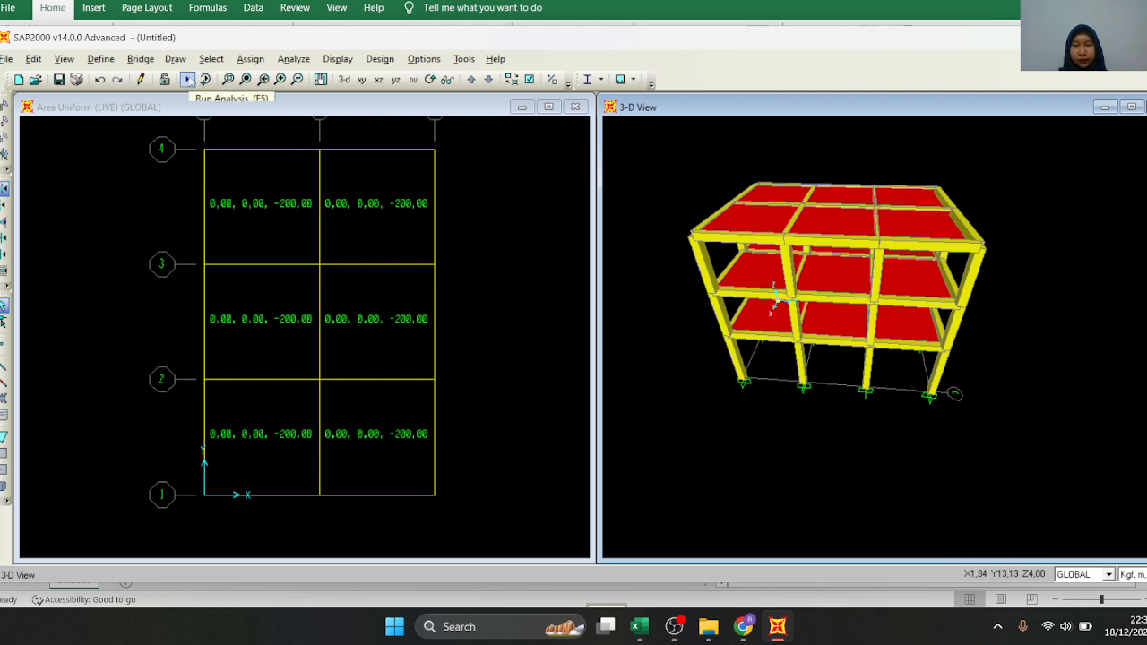
{"action": "left_click", "coordinate": [188, 80]}
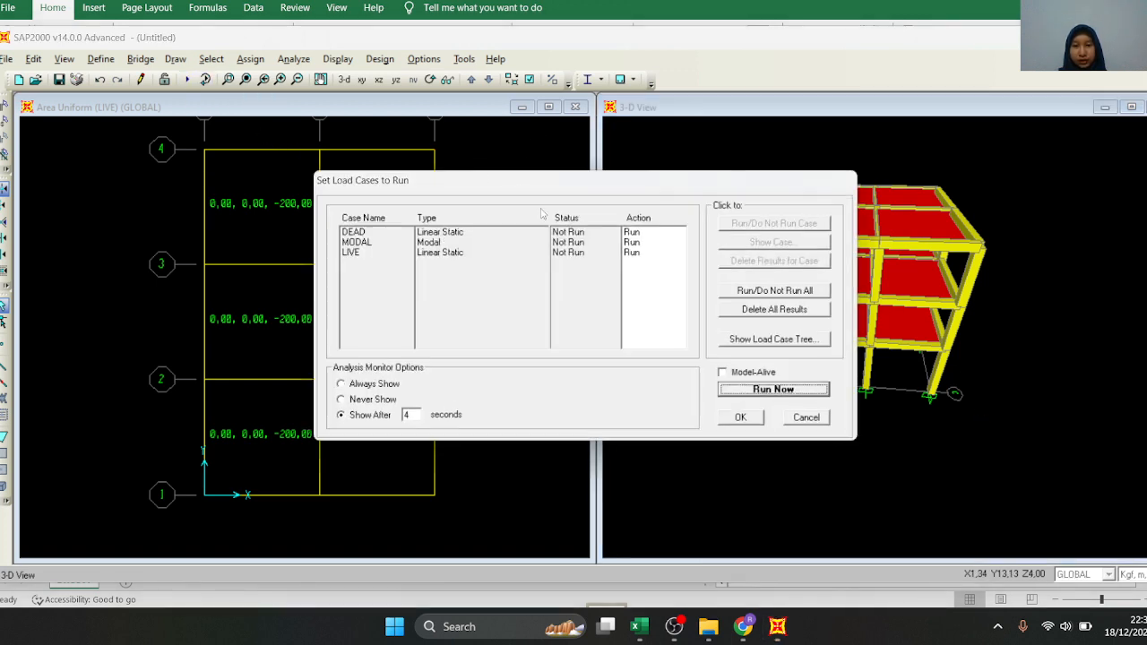
{"action": "left_click", "coordinate": [567, 242]}
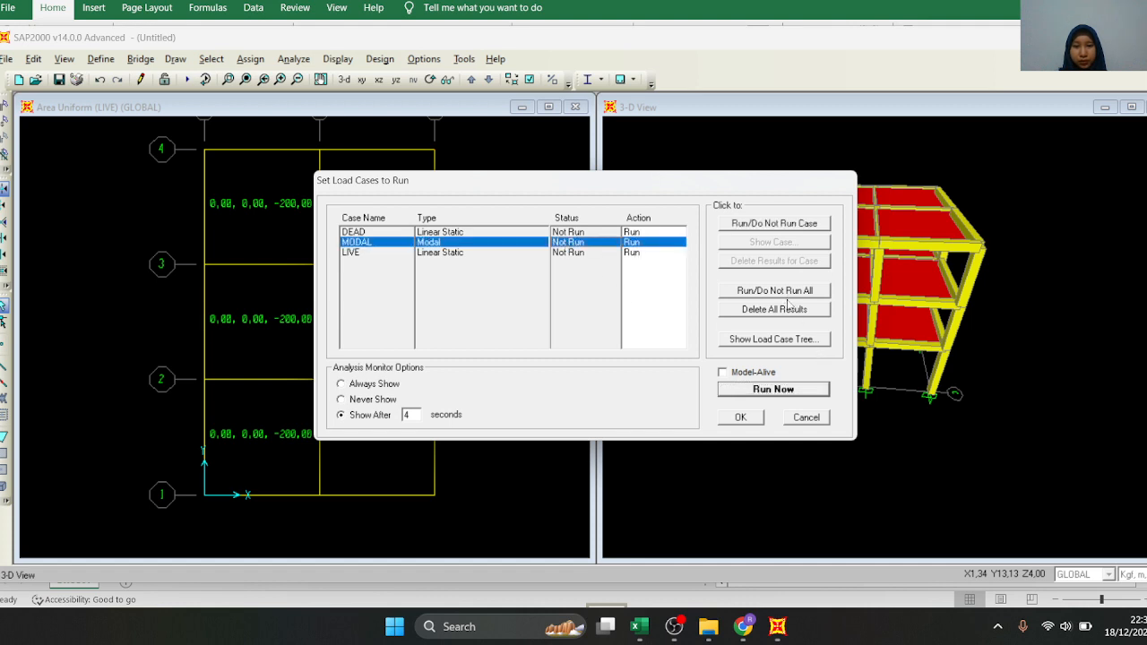
{"action": "left_click", "coordinate": [774, 225]}
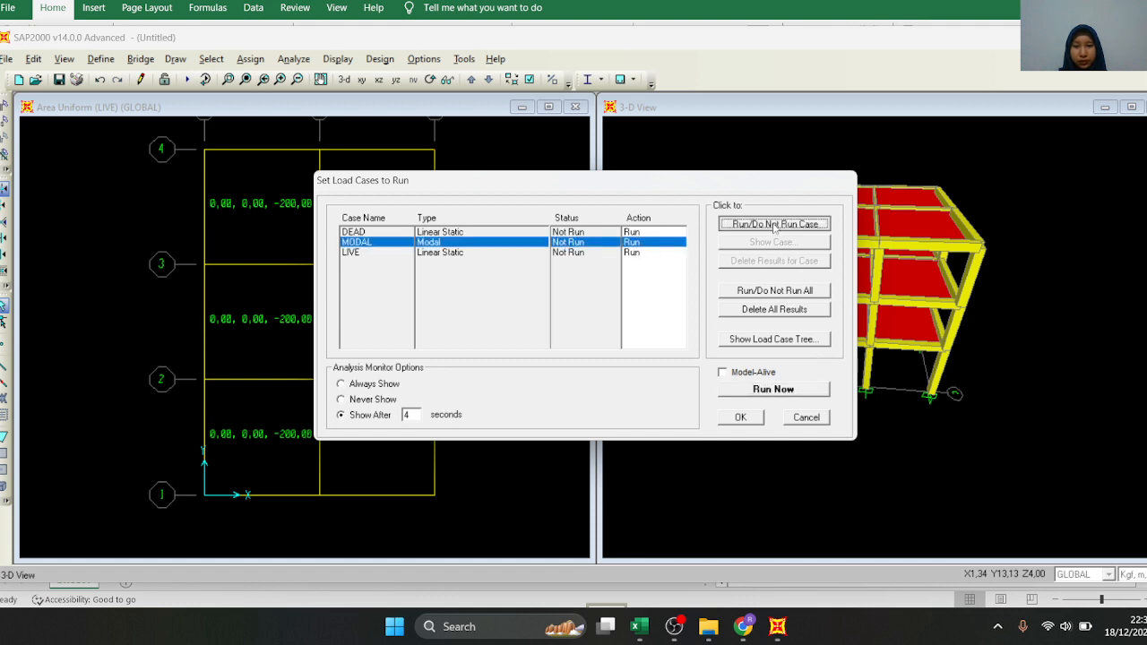
{"action": "left_click", "coordinate": [794, 390]}
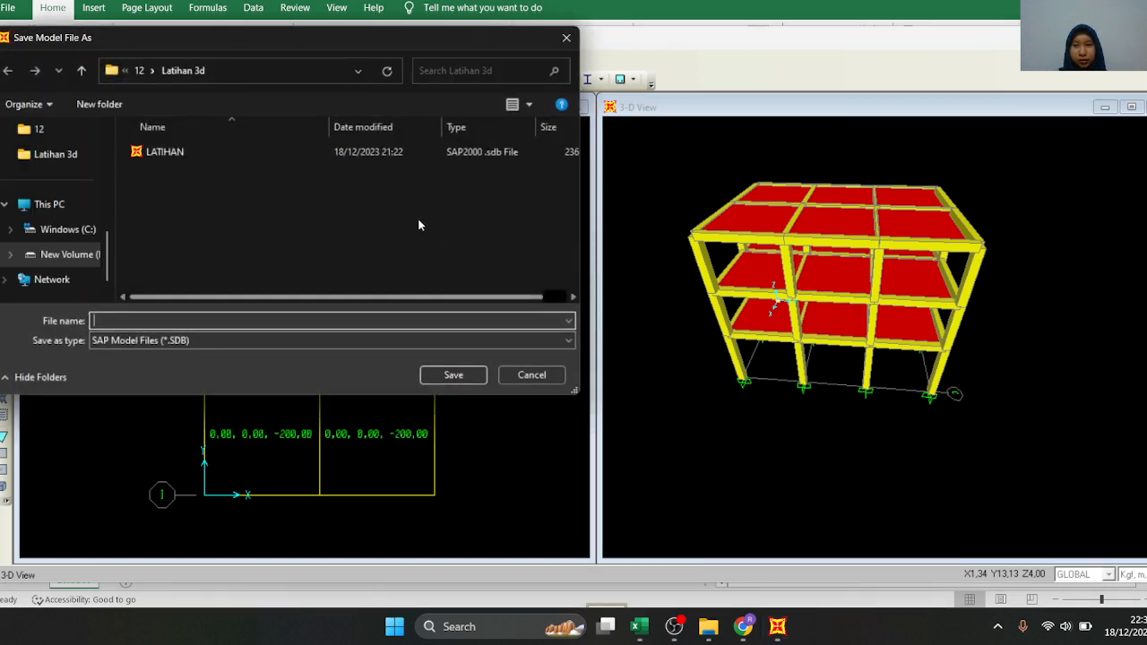
Create a folder named 3D RUKO VIDEO inside folder 12 for saving the model
{"action": "left_click", "coordinate": [139, 73]}
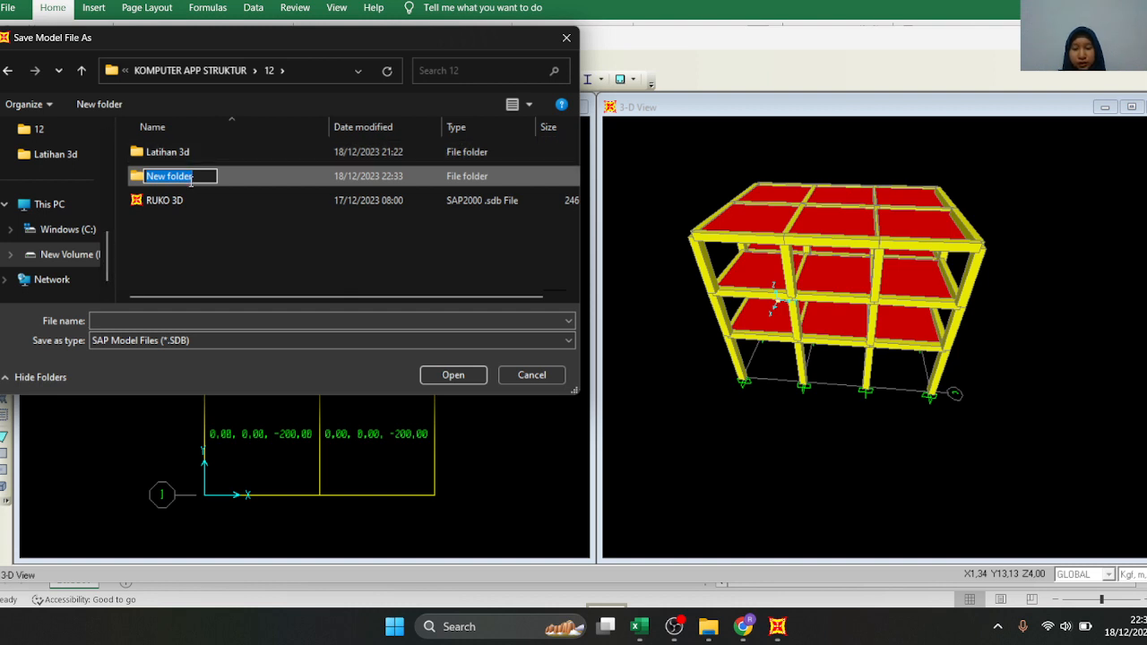
{"action": "type", "text": "3D RUKO VIDEO"}
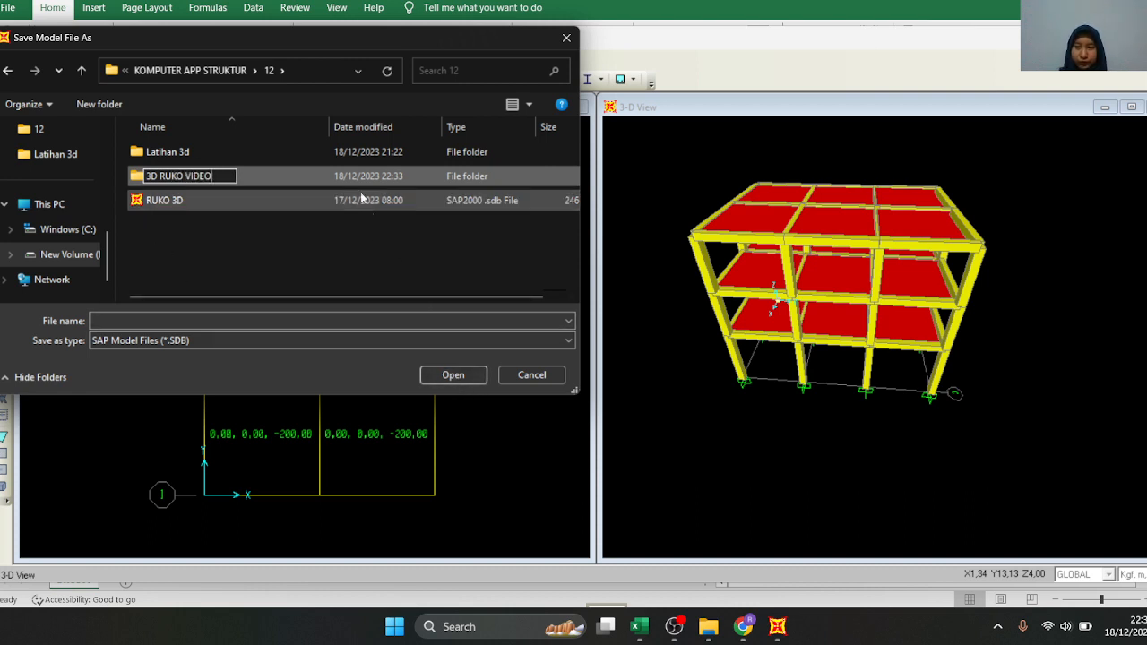
{"action": "left_click", "coordinate": [305, 239]}
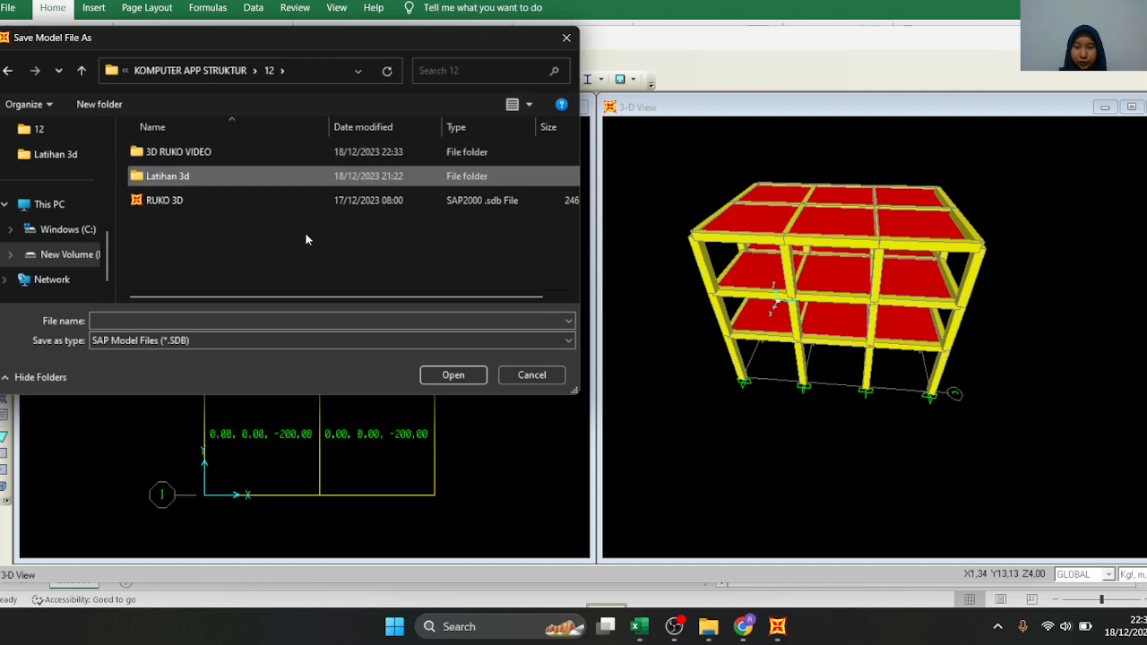
Save the model as 3D RUKO VIDEO in the 3D RUKO VIDEO folder so the analysis runs
{"action": "double_click", "coordinate": [237, 152]}
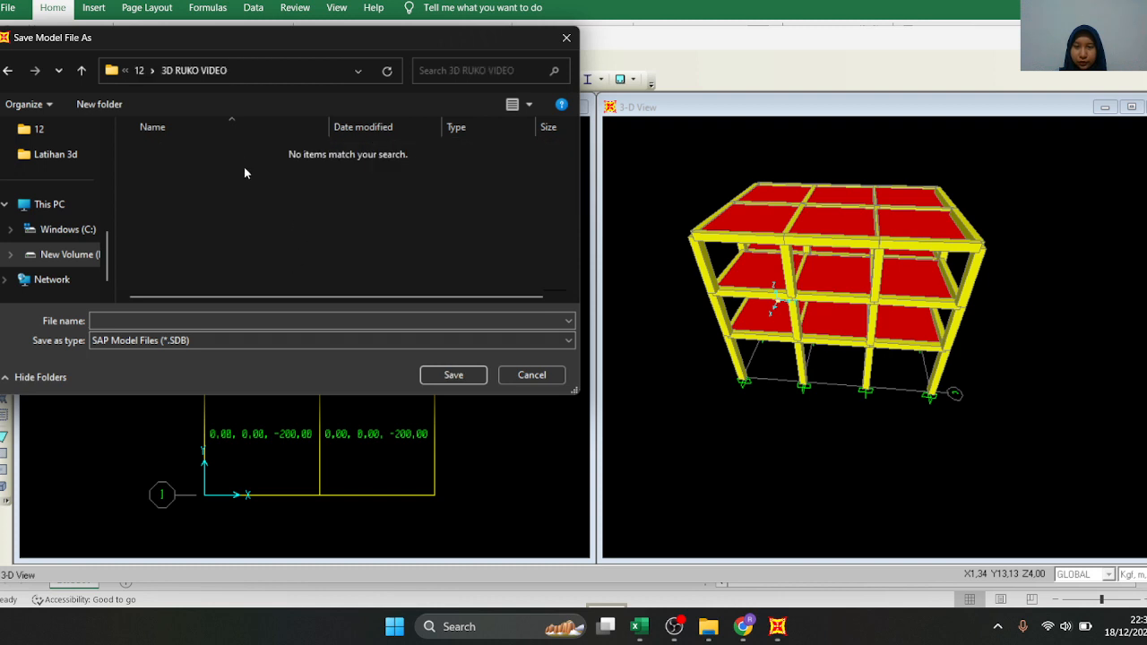
{"action": "left_click", "coordinate": [393, 321]}
{"action": "type", "text": "3D RUK"}
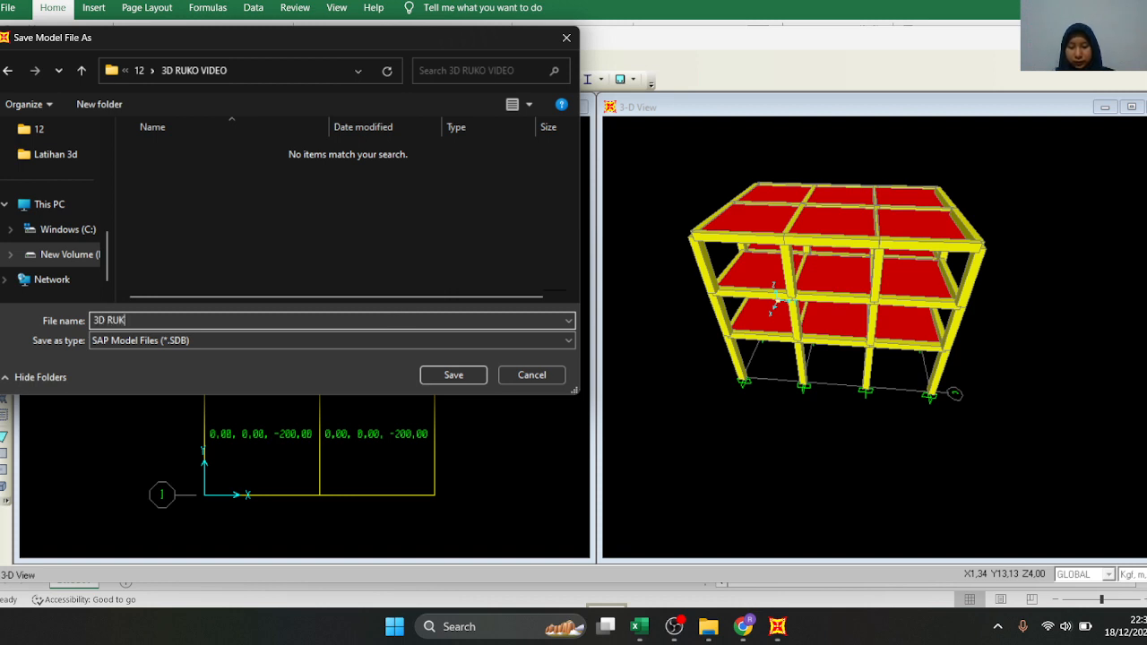
{"action": "type", "text": "O VIDEO"}
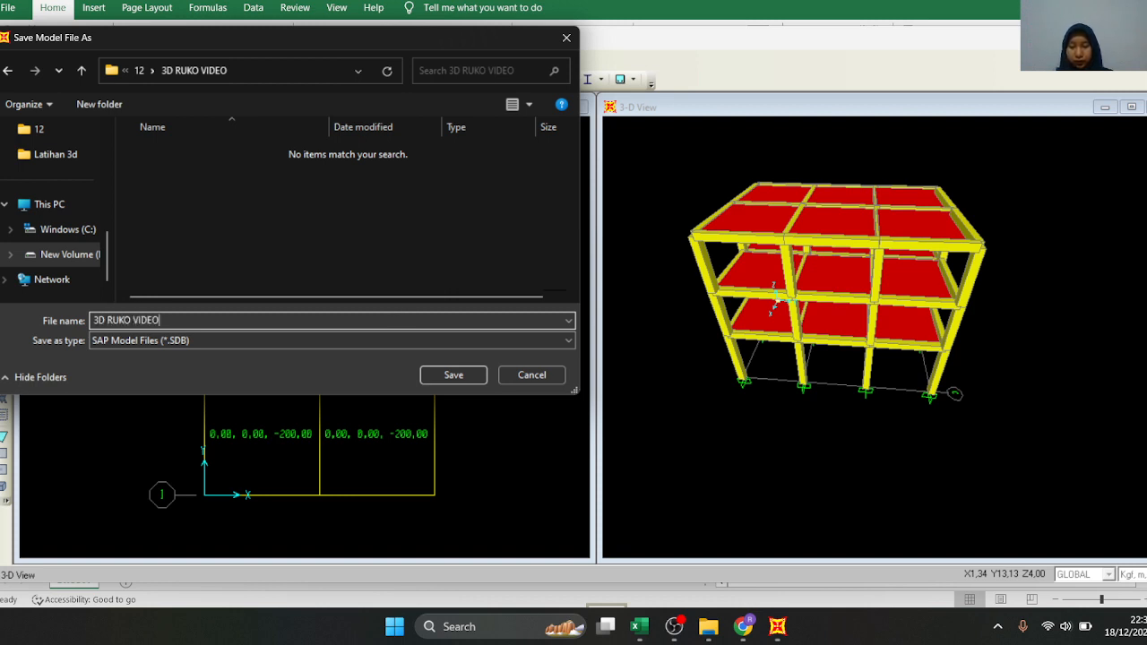
{"action": "left_click", "coordinate": [454, 376]}
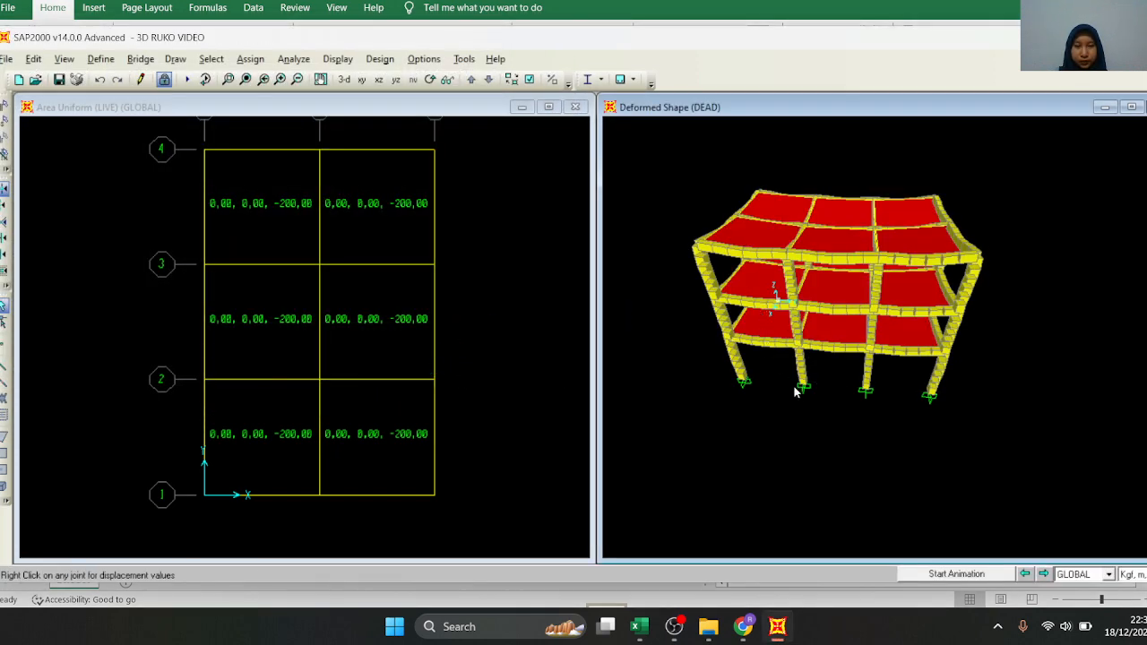
Rotate the DEAD deformed shape to a front view and zoom in to examine the deflected beams and slabs
{"action": "left_click", "coordinate": [431, 81]}
{"action": "left_click_drag", "start_coordinate": [798, 304], "coordinate": [803, 264]}
{"action": "left_click_drag", "start_coordinate": [961, 357], "coordinate": [962, 353]}
{"action": "scroll", "coordinate": [850, 285], "scroll_direction": "up", "scroll_amount": 1}
{"action": "scroll", "coordinate": [856, 289], "scroll_direction": "up", "scroll_amount": 3}
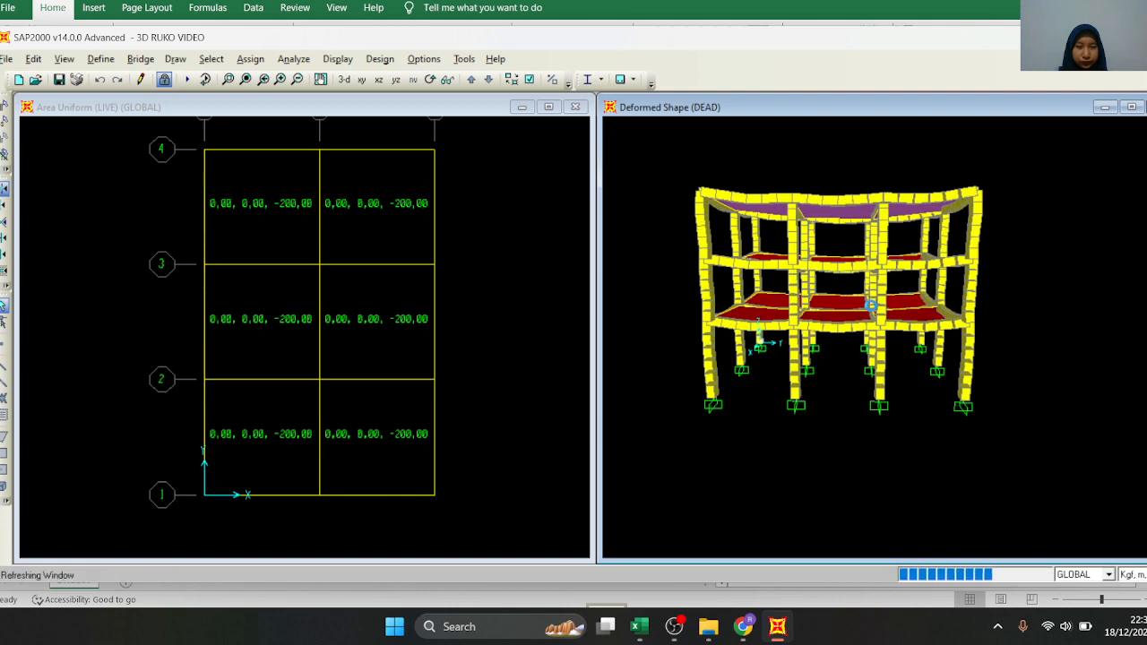
{"action": "scroll", "coordinate": [870, 305], "scroll_direction": "up", "scroll_amount": 3}
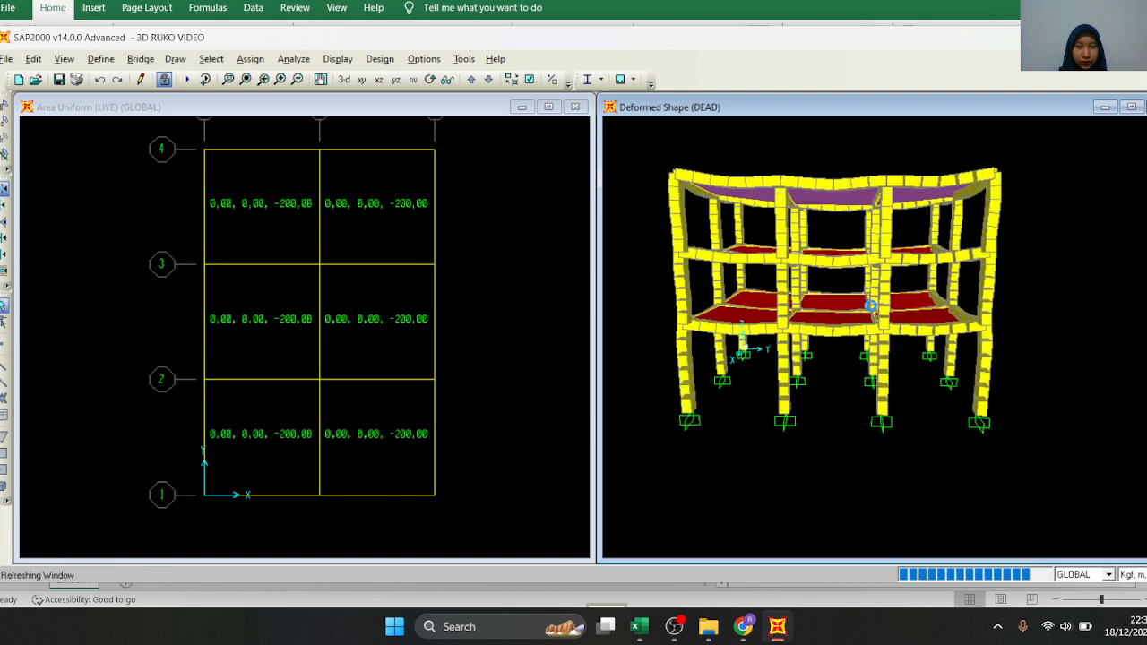
{"action": "scroll", "coordinate": [871, 306], "scroll_direction": "up", "scroll_amount": 3}
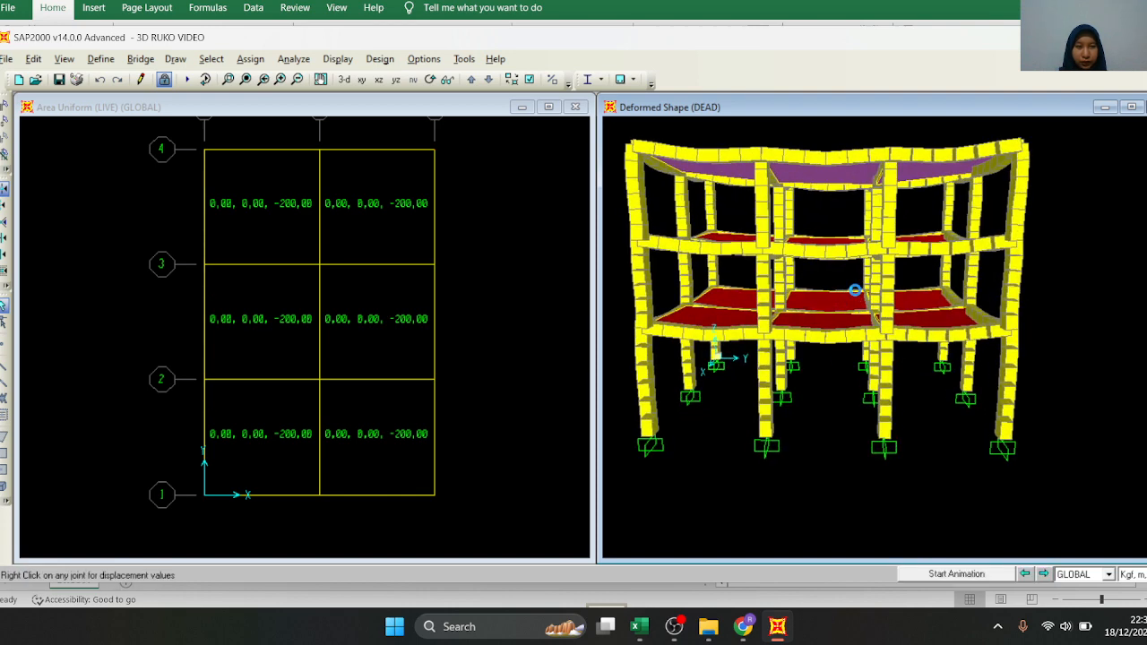
Show the DEAD deformed shape in the XZ elevation and examine the deflected beams and columns up close
{"action": "left_click", "coordinate": [362, 78]}
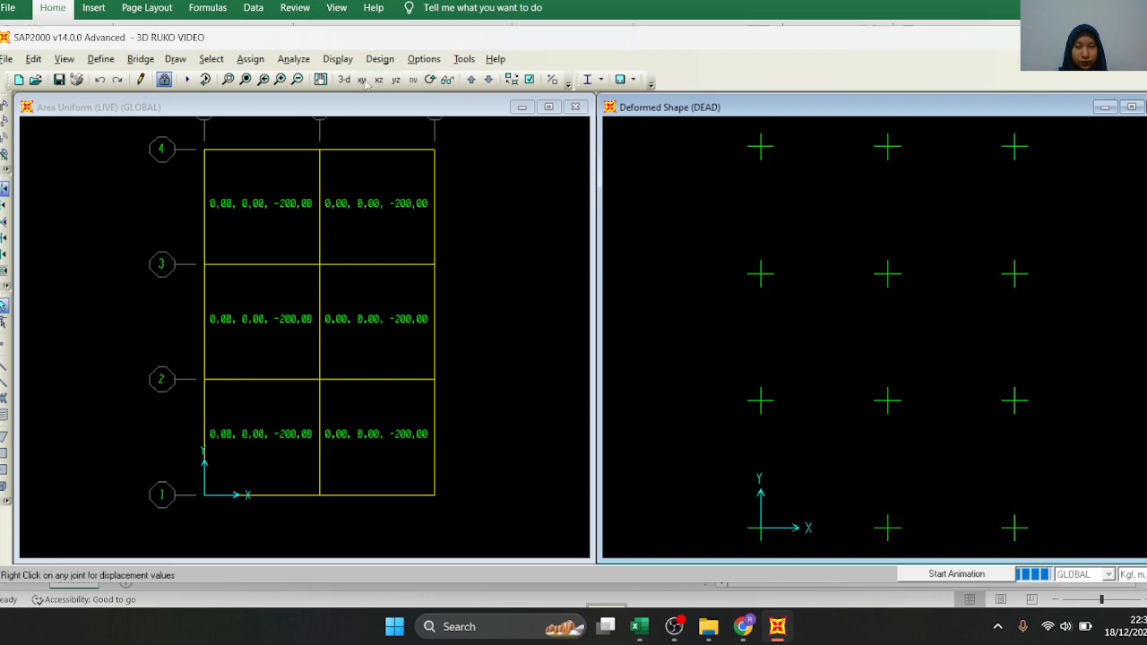
{"action": "left_click", "coordinate": [378, 79]}
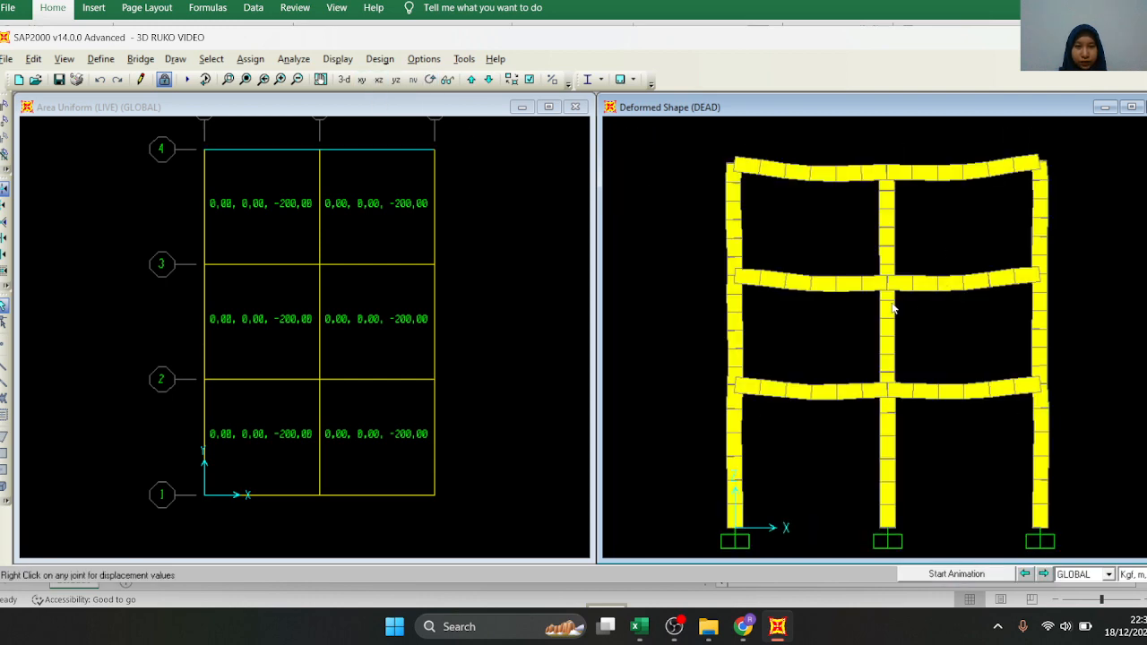
{"action": "scroll", "coordinate": [865, 288], "scroll_direction": "up", "scroll_amount": 2}
{"action": "scroll", "coordinate": [863, 285], "scroll_direction": "up", "scroll_amount": 1}
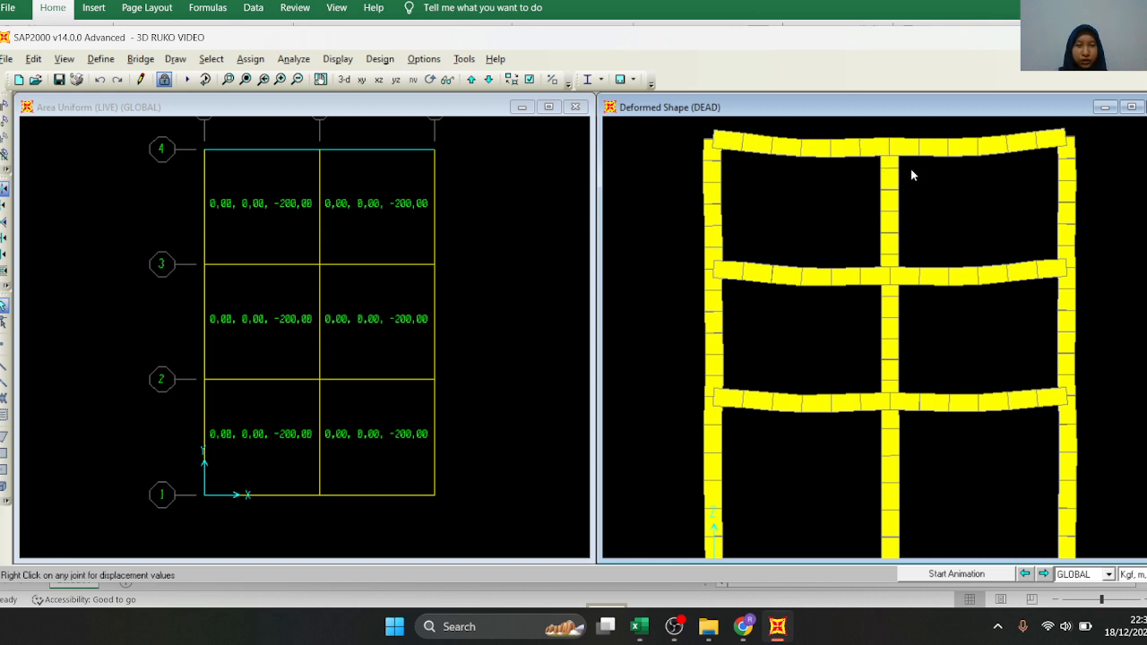
Examine the DEAD deformed shape in the XZ and YZ elevations, checking how the beams and columns deflect
{"action": "scroll", "coordinate": [760, 251], "scroll_direction": "down", "scroll_amount": 4}
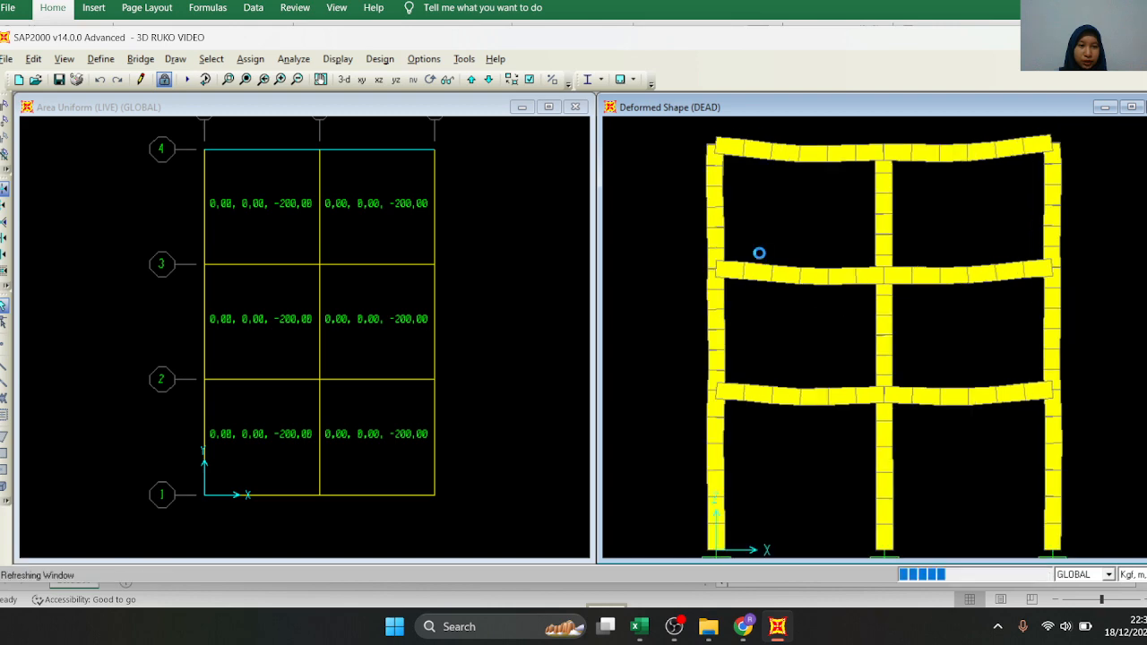
{"action": "scroll", "coordinate": [788, 205], "scroll_direction": "up", "scroll_amount": 3}
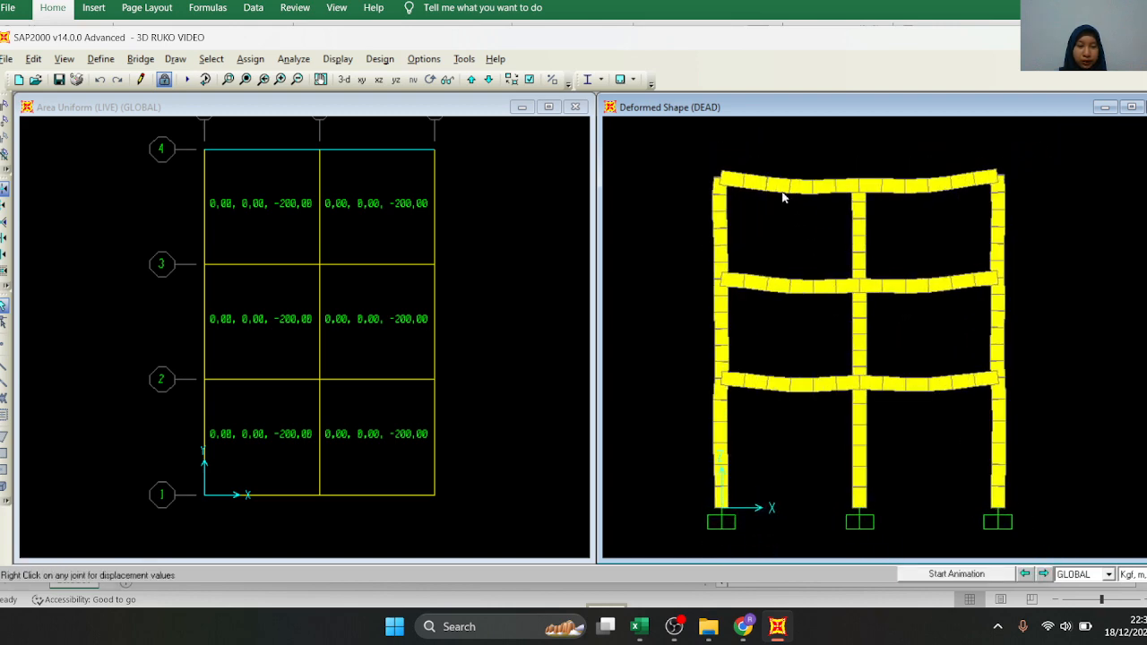
{"action": "left_click", "coordinate": [378, 80]}
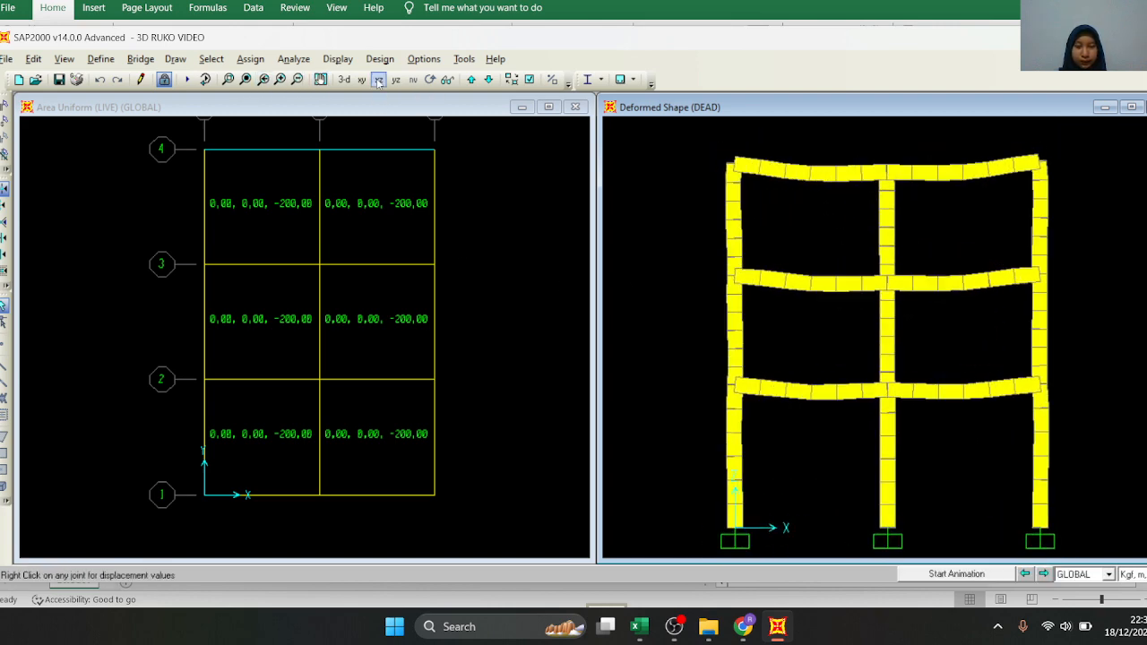
{"action": "left_click", "coordinate": [395, 80]}
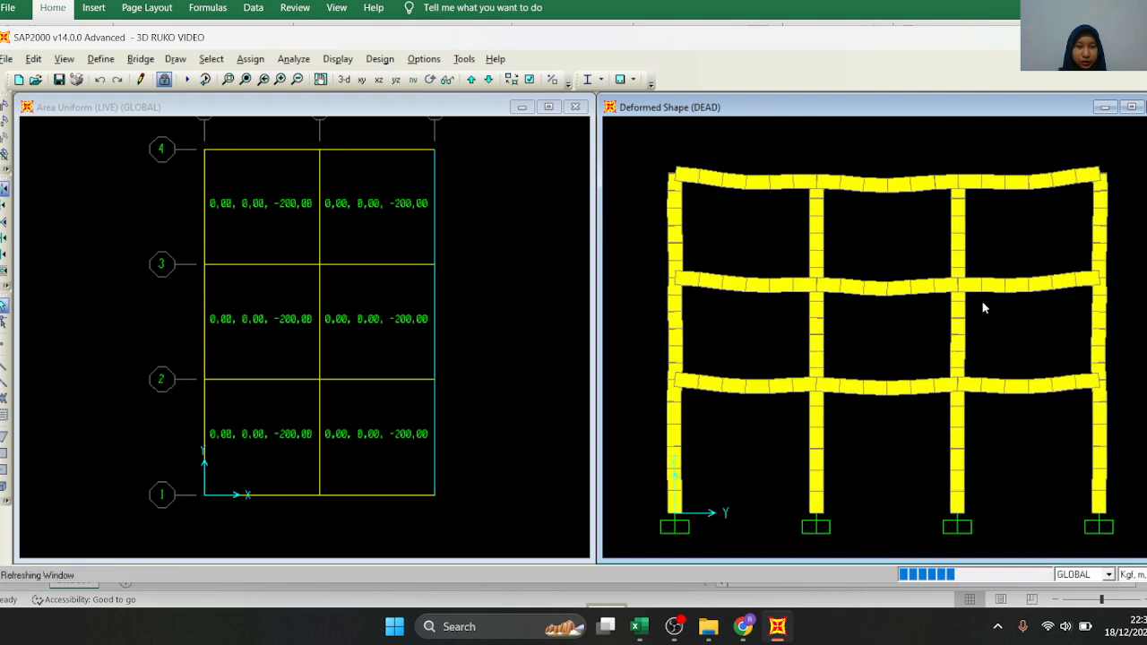
{"action": "scroll", "coordinate": [981, 302], "scroll_direction": "up", "scroll_amount": 3}
{"action": "scroll", "coordinate": [945, 235], "scroll_direction": "up", "scroll_amount": 3}
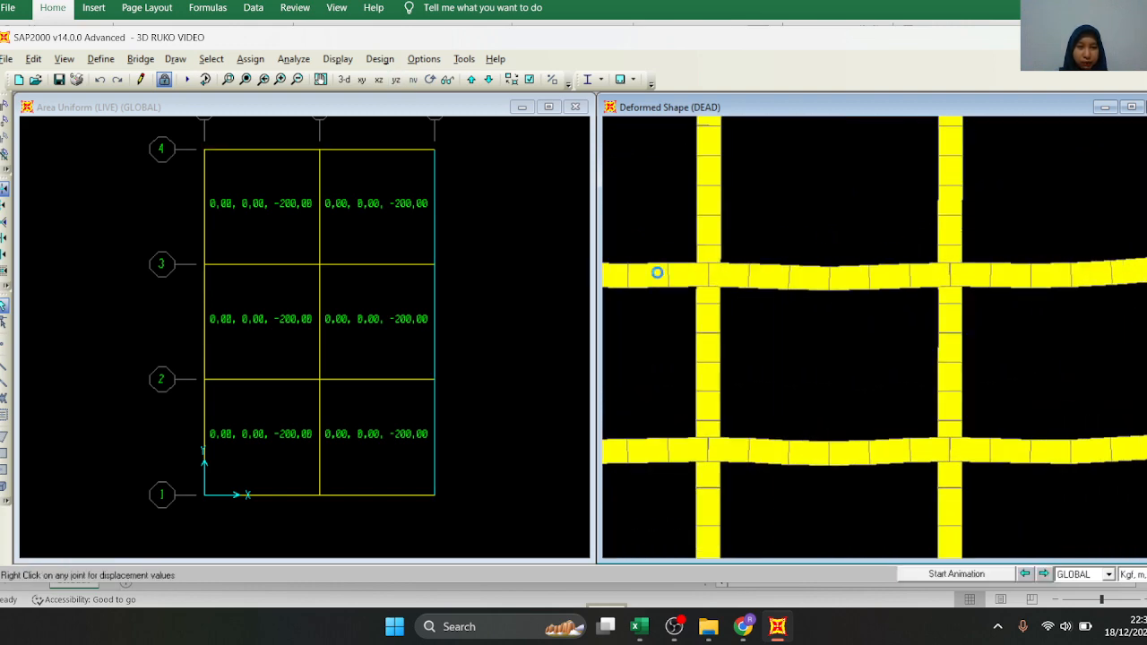
{"action": "scroll", "coordinate": [885, 345], "scroll_direction": "down", "scroll_amount": 5}
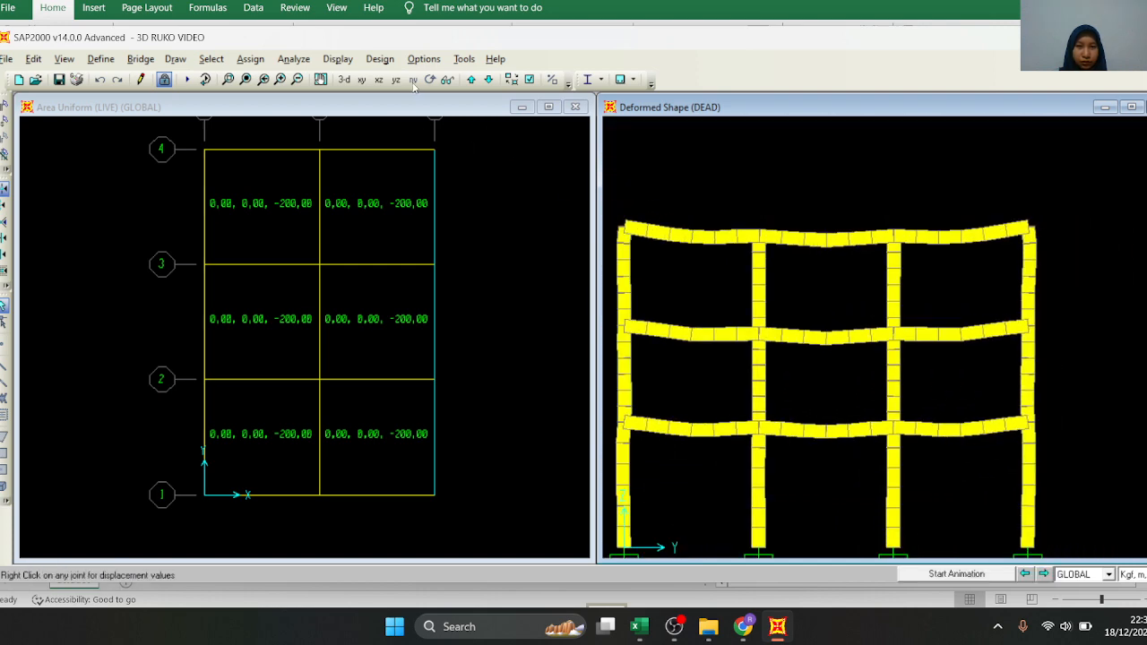
{"action": "scroll", "coordinate": [747, 511], "scroll_direction": "up", "scroll_amount": 2}
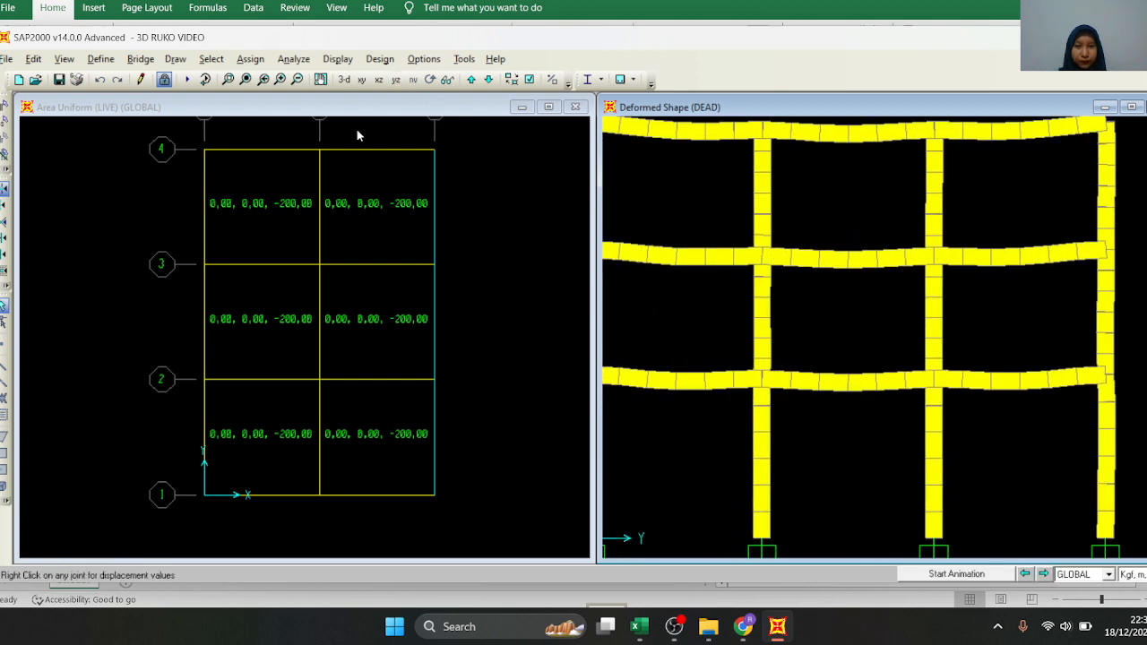
Show the DEAD deformed shape in 3-D and rotate it through side, plan and raised angles to examine the slabs
{"action": "left_click", "coordinate": [345, 81]}
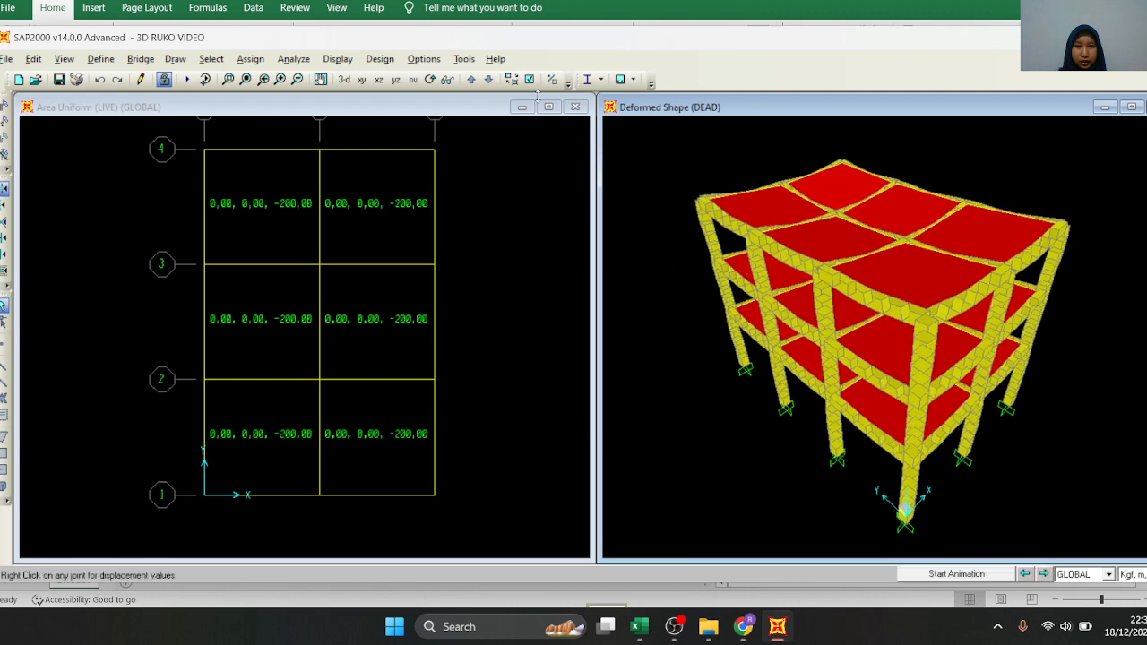
{"action": "left_click", "coordinate": [430, 79]}
{"action": "left_click_drag", "start_coordinate": [846, 298], "coordinate": [859, 290]}
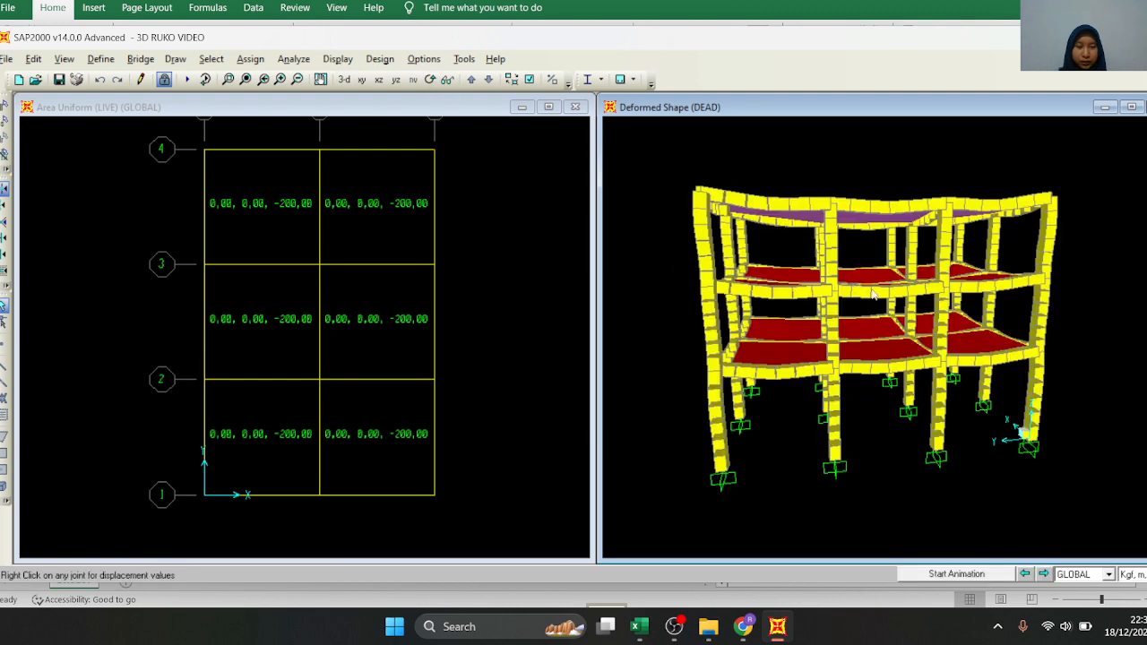
{"action": "scroll", "coordinate": [1040, 243], "scroll_direction": "up", "scroll_amount": 2}
{"action": "left_click", "coordinate": [430, 80]}
{"action": "left_click_drag", "start_coordinate": [852, 295], "coordinate": [863, 383]}
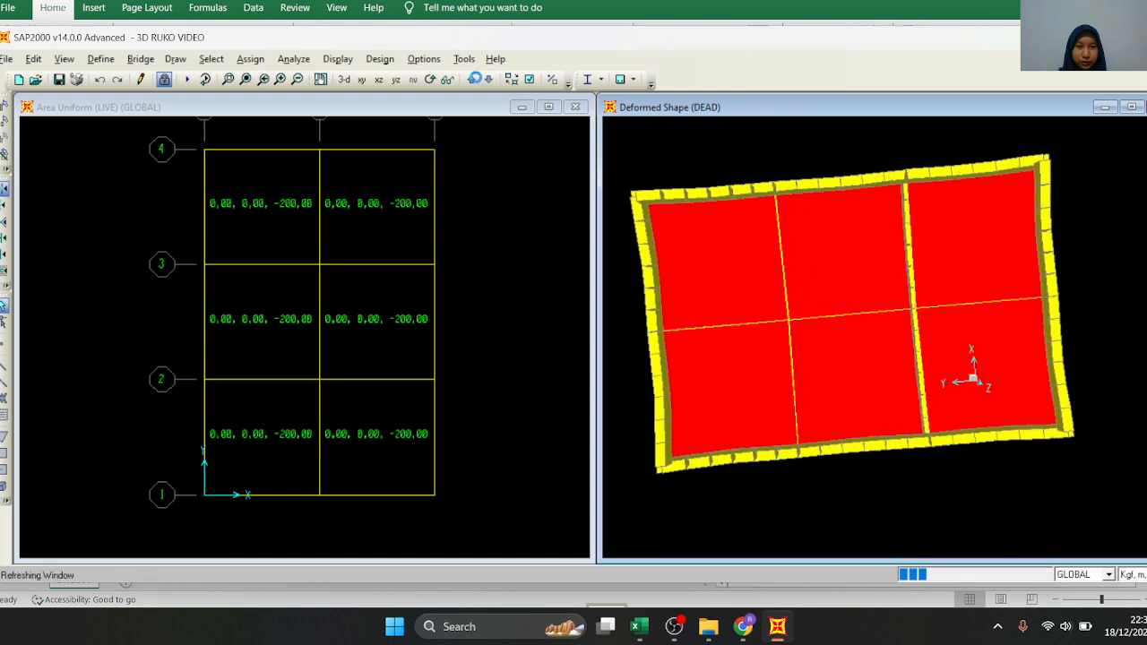
{"action": "left_click", "coordinate": [430, 80]}
{"action": "left_click_drag", "start_coordinate": [1004, 452], "coordinate": [820, 364]}
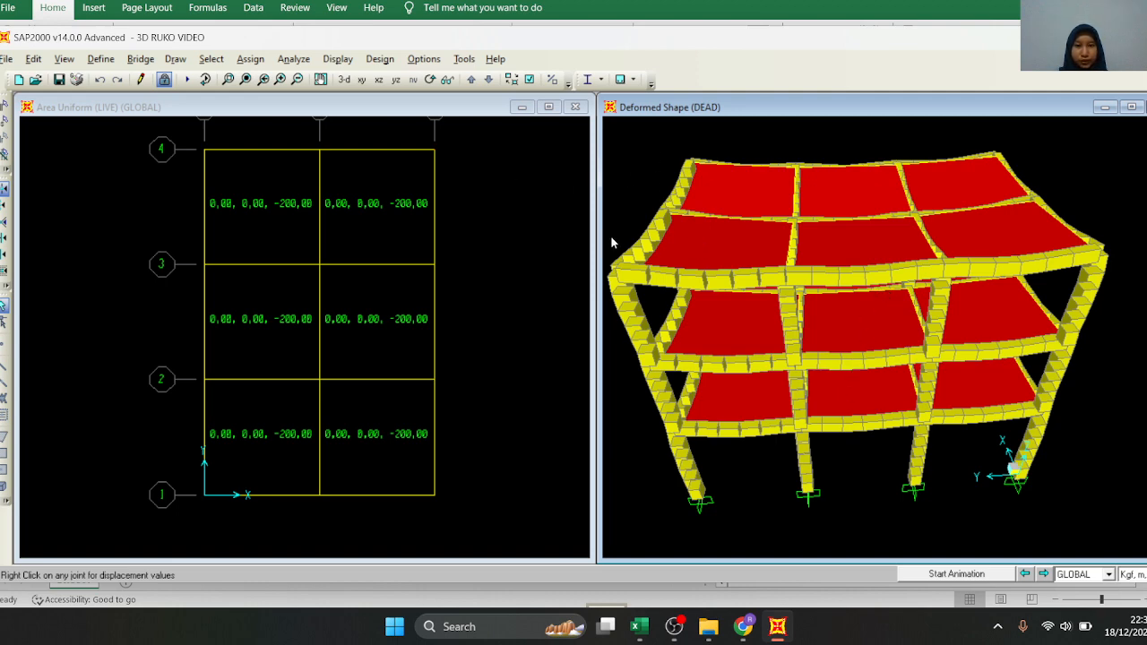
Create a rich text analysis report in the 3D RUKO VIDEO folder, named LAPORAN 3D VIDEO followed by the author's name
{"action": "left_click", "coordinate": [8, 60]}
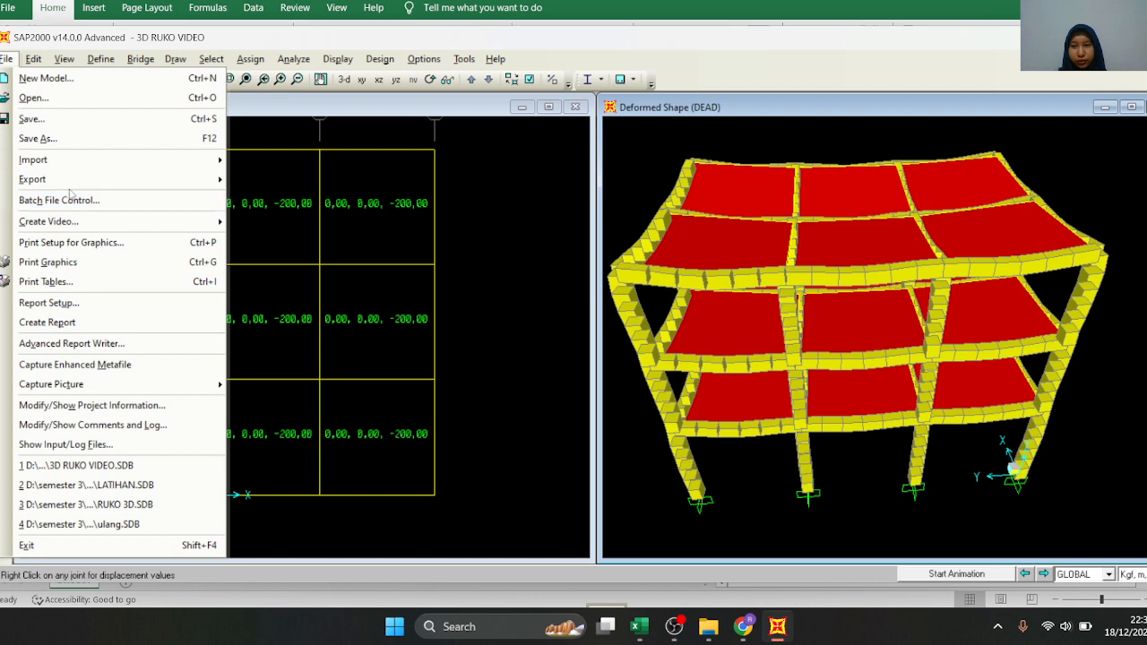
{"action": "left_click", "coordinate": [81, 323]}
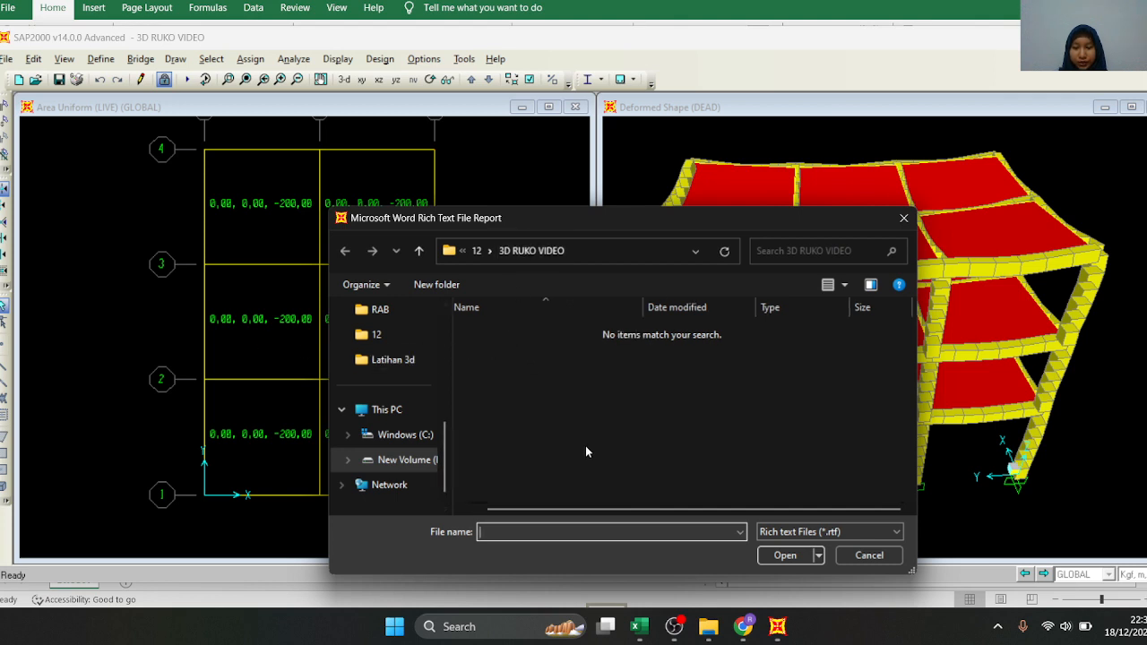
{"action": "type", "text": "LAPORAN 3"}
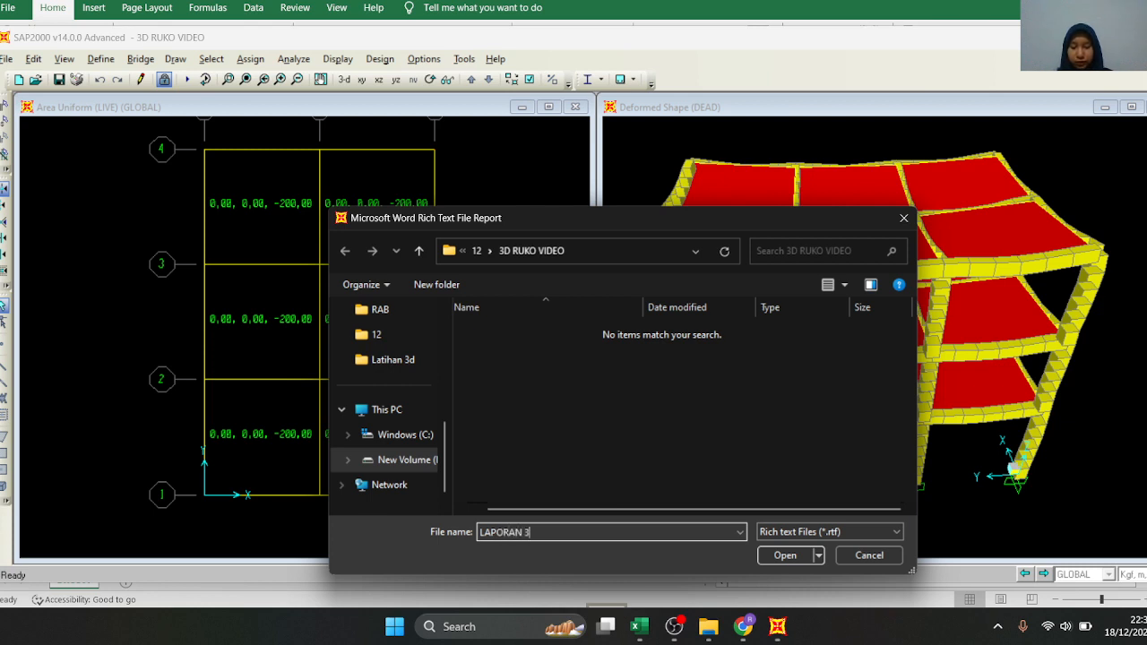
{"action": "type", "text": "D VIDEO "}
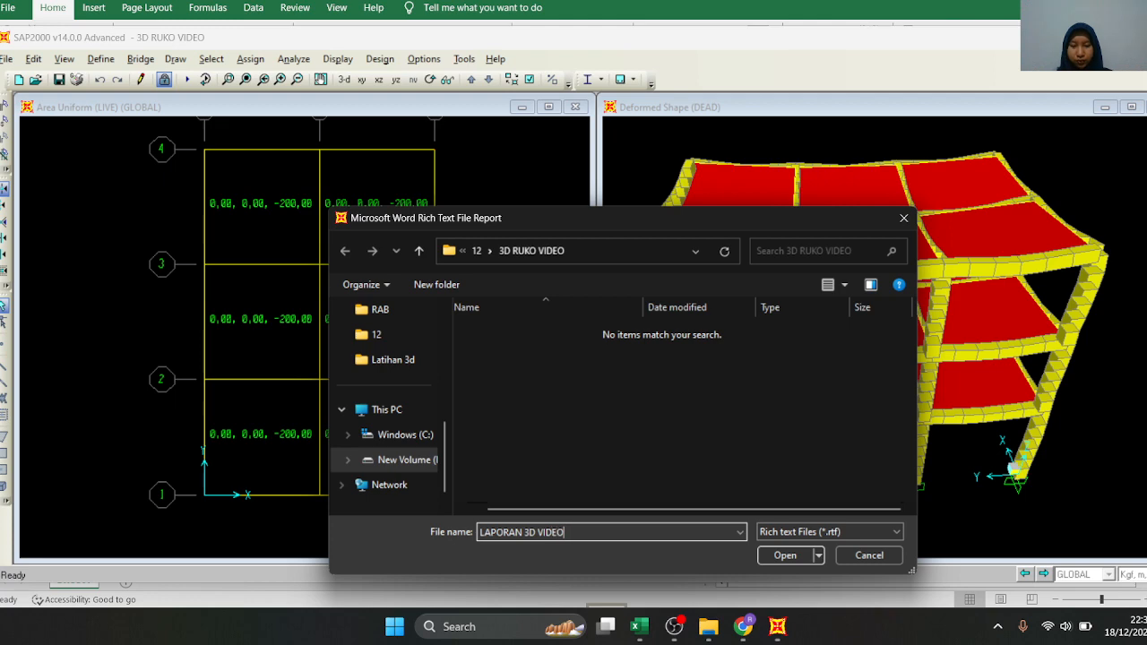
{"action": "type", "text": "RIZKA MARETA"}
{"action": "left_click", "coordinate": [786, 555]}
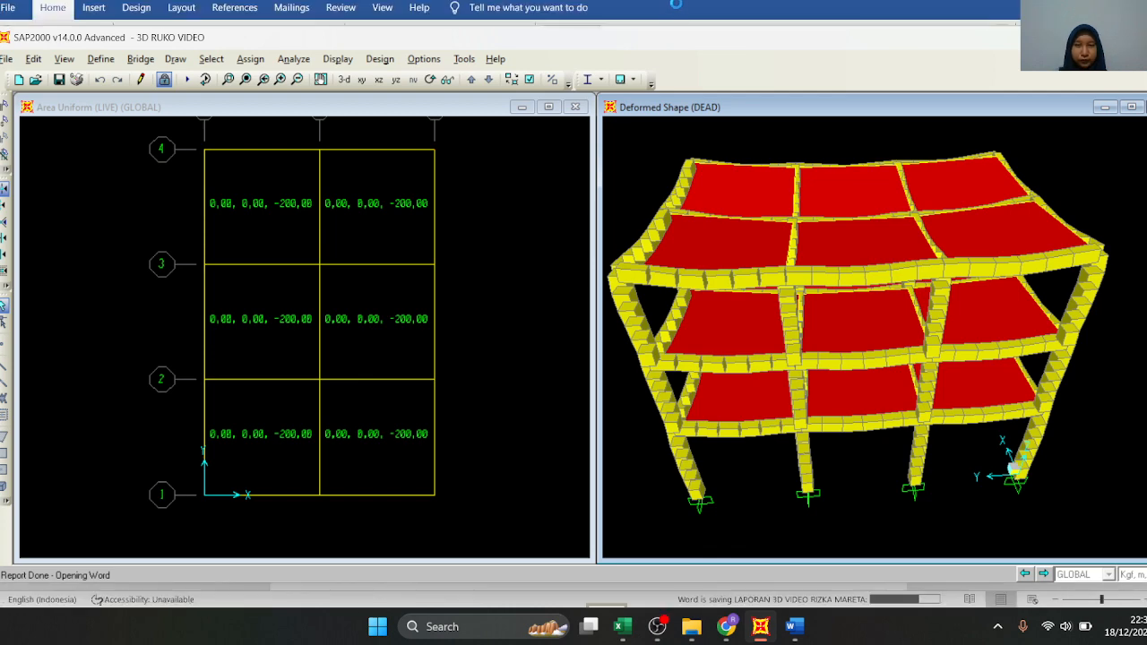
Examine the report's cover, list of tables and Table 4 frame section assignments in Word
{"action": "scroll", "coordinate": [663, 257], "scroll_direction": "down", "scroll_amount": 6}
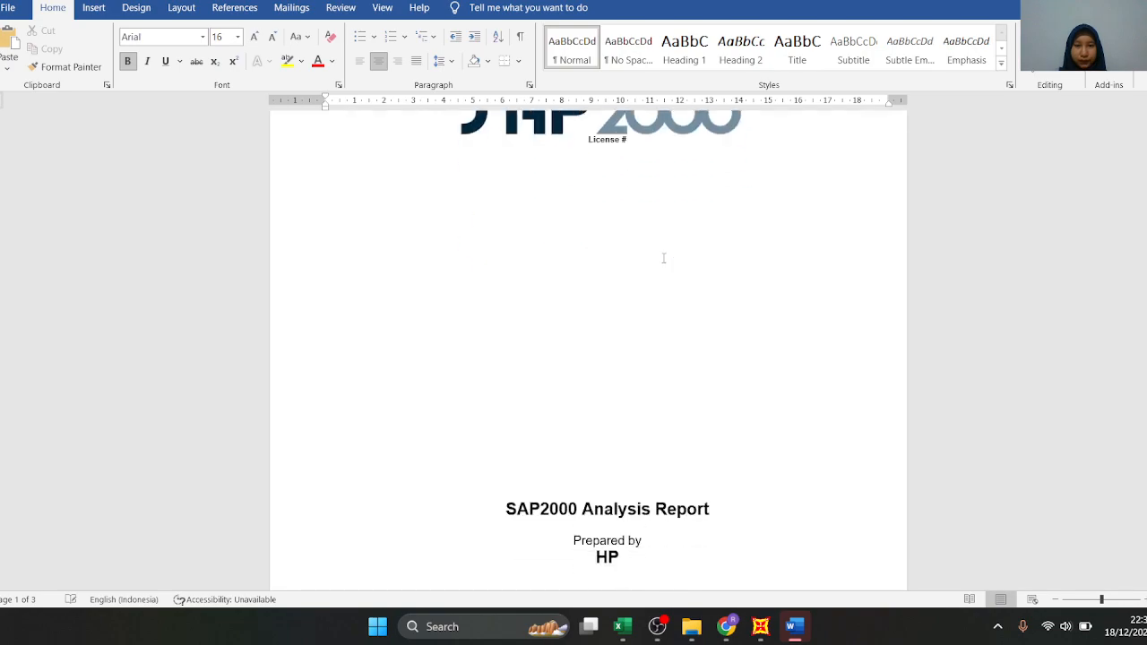
{"action": "scroll", "coordinate": [663, 264], "scroll_direction": "down", "scroll_amount": 20}
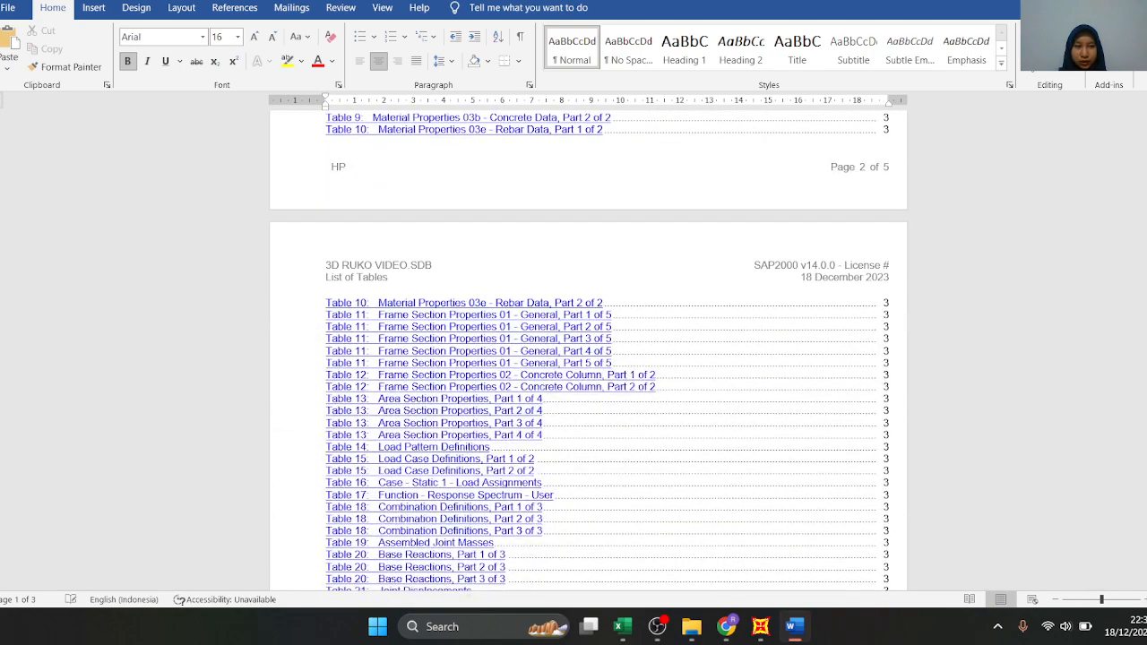
{"action": "left_click_drag", "start_coordinate": [1146, 170], "coordinate": [1146, 397]}
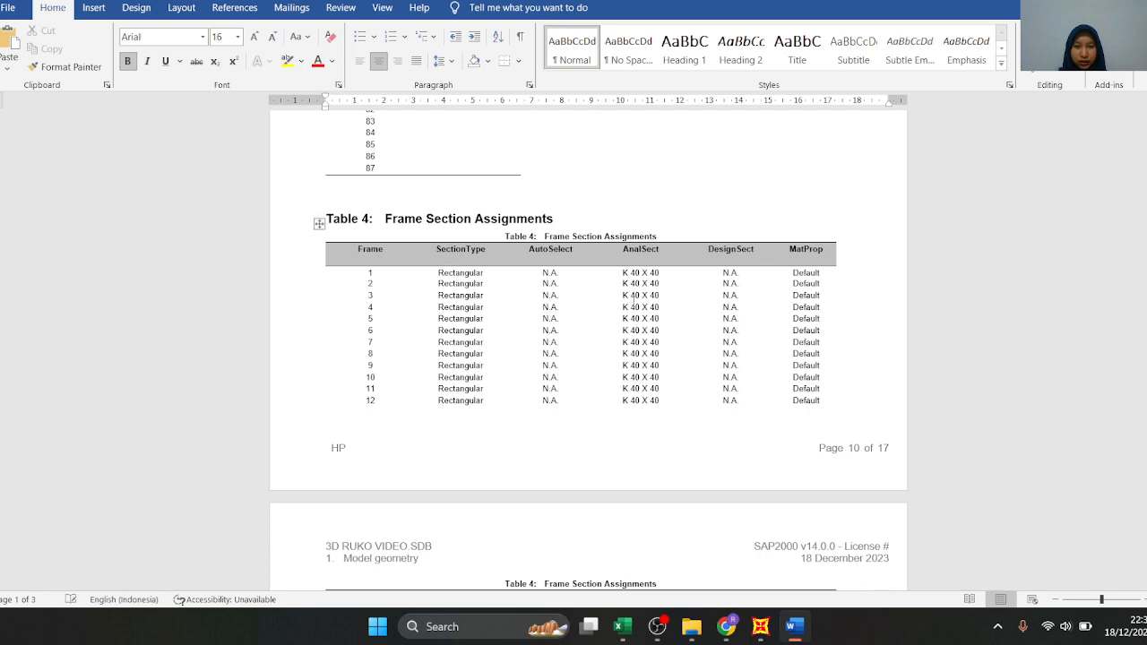
{"action": "scroll", "coordinate": [638, 345], "scroll_direction": "up", "scroll_amount": 3}
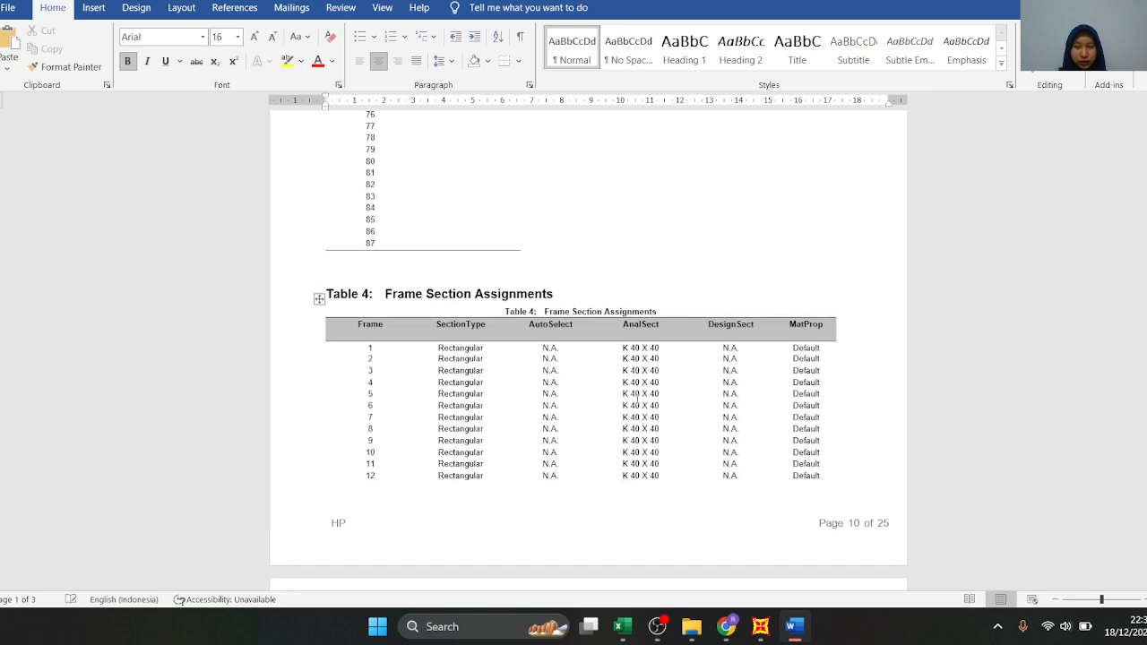
{"action": "scroll", "coordinate": [638, 400], "scroll_direction": "down", "scroll_amount": 10}
{"action": "scroll", "coordinate": [636, 403], "scroll_direction": "up", "scroll_amount": 3}
{"action": "scroll", "coordinate": [660, 276], "scroll_direction": "down", "scroll_amount": 15}
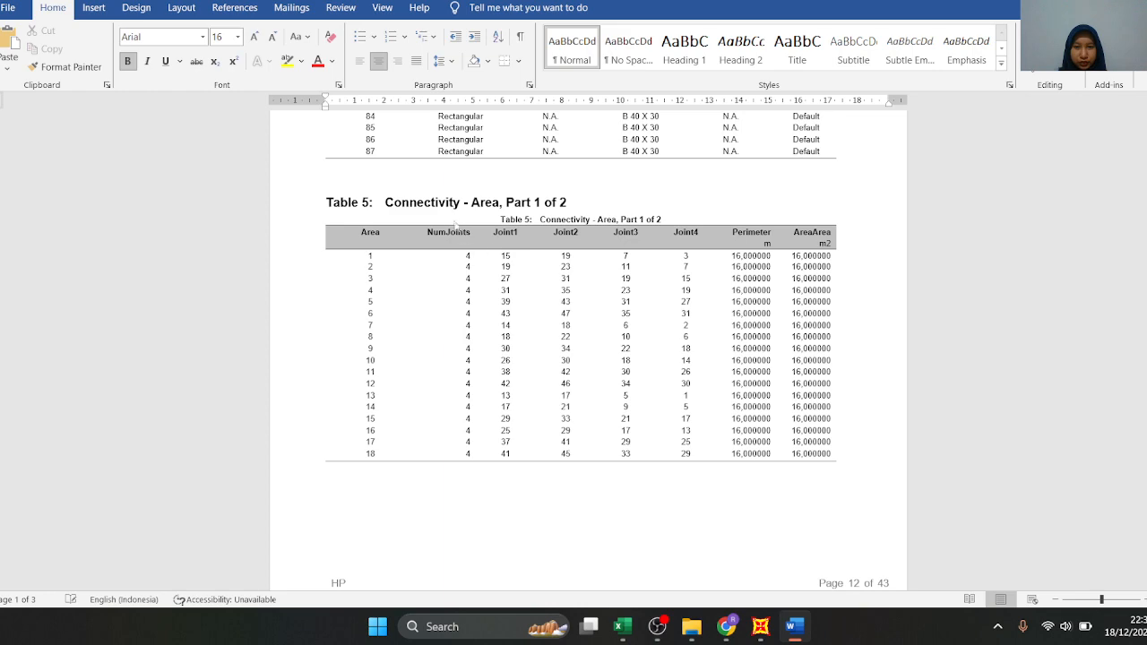
Review the area connectivity table and the Structure results section with its deformed-model figure
{"action": "scroll", "coordinate": [743, 312], "scroll_direction": "down", "scroll_amount": 3}
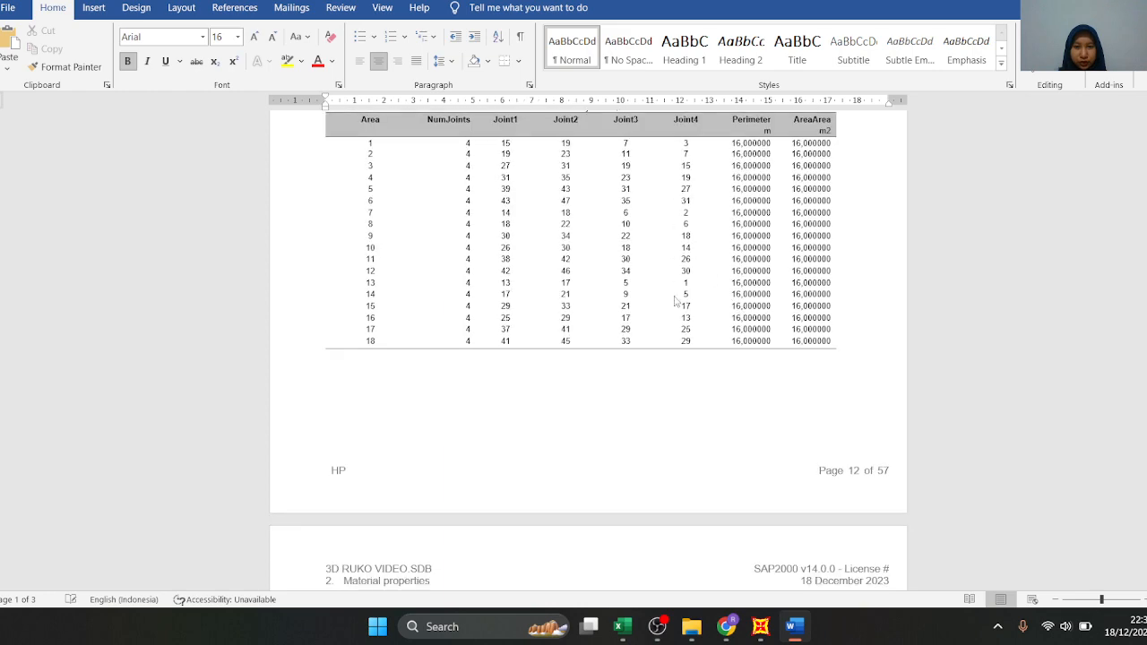
{"action": "scroll", "coordinate": [677, 276], "scroll_direction": "down", "scroll_amount": 15}
{"action": "left_click_drag", "start_coordinate": [1146, 205], "coordinate": [1145, 260]}
{"action": "scroll", "coordinate": [468, 446], "scroll_direction": "up", "scroll_amount": 20}
{"action": "scroll", "coordinate": [469, 372], "scroll_direction": "up", "scroll_amount": 20}
{"action": "scroll", "coordinate": [469, 377], "scroll_direction": "up", "scroll_amount": 8}
{"action": "scroll", "coordinate": [469, 382], "scroll_direction": "down", "scroll_amount": 8}
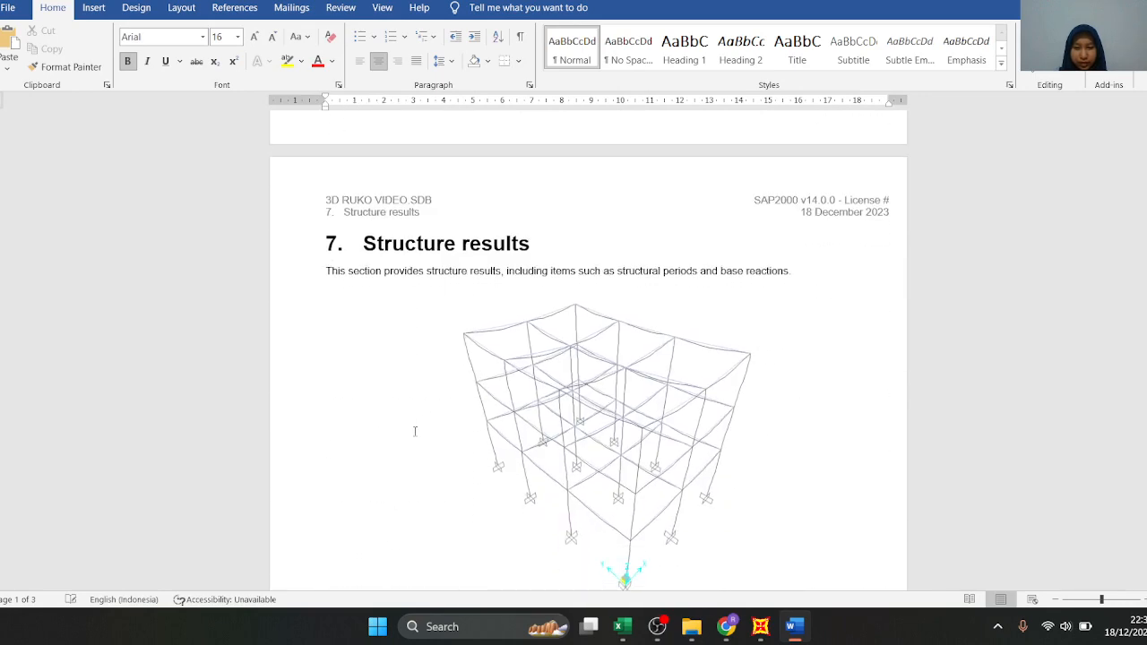
{"action": "scroll", "coordinate": [625, 578], "scroll_direction": "down", "scroll_amount": 3}
{"action": "scroll", "coordinate": [587, 390], "scroll_direction": "up", "scroll_amount": 15}
{"action": "scroll", "coordinate": [587, 390], "scroll_direction": "up", "scroll_amount": 20}
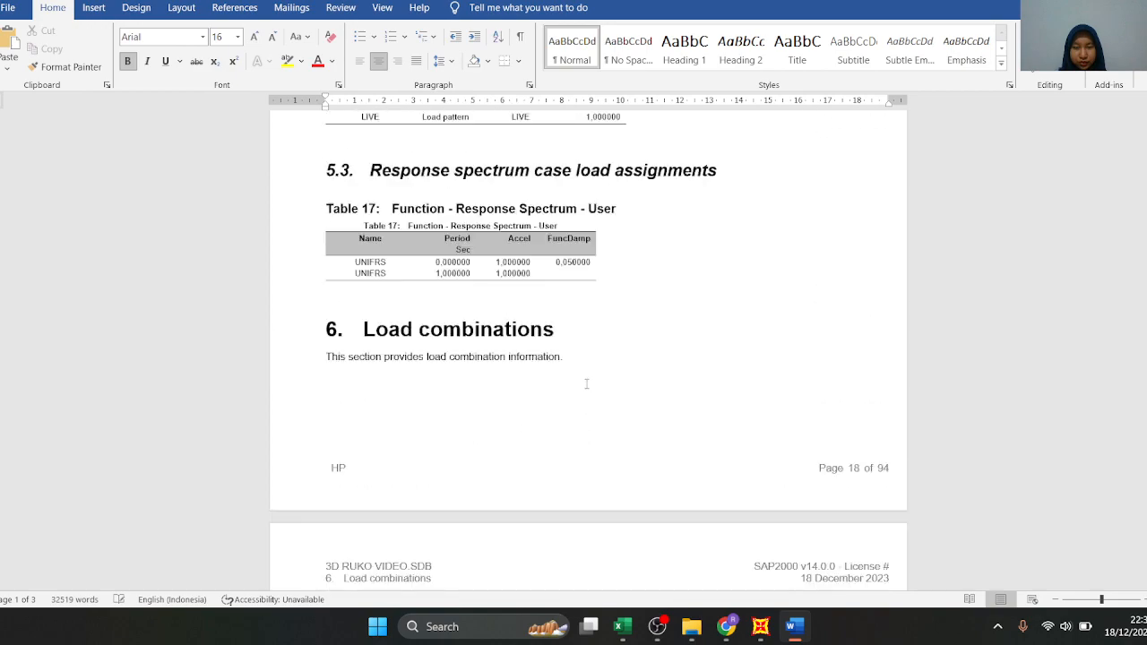
Check the concrete column properties in Table 12 and the DAK ATAP and PELAT LANTAI area section properties in Table 13
{"action": "scroll", "coordinate": [587, 389], "scroll_direction": "up", "scroll_amount": 8}
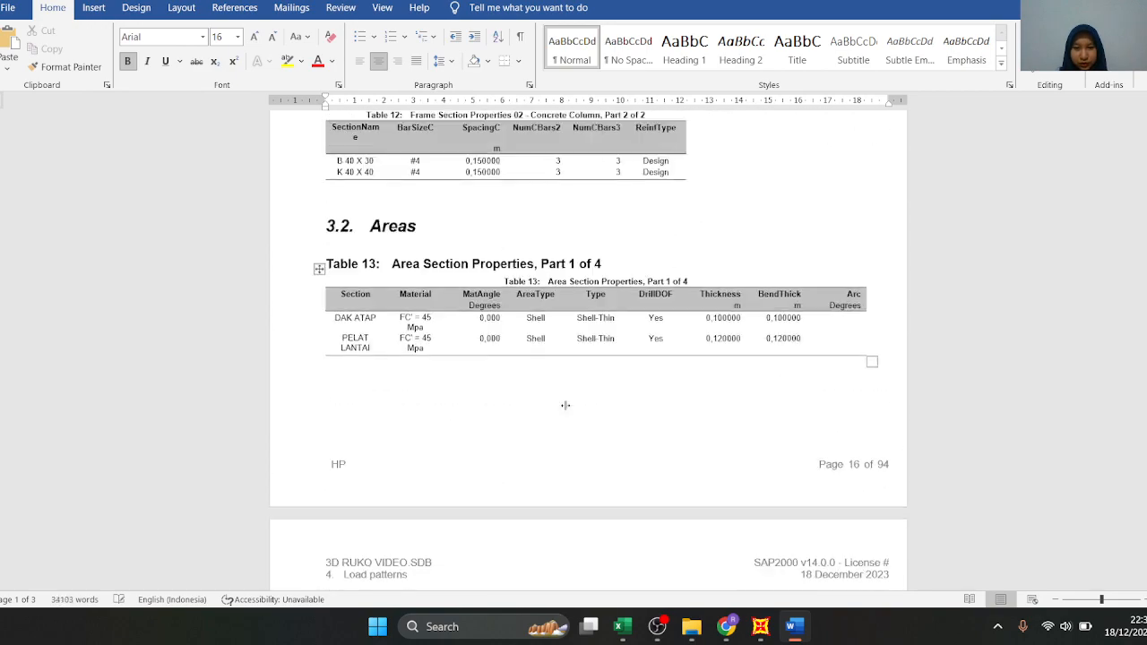
{"action": "scroll", "coordinate": [566, 405], "scroll_direction": "up", "scroll_amount": 3}
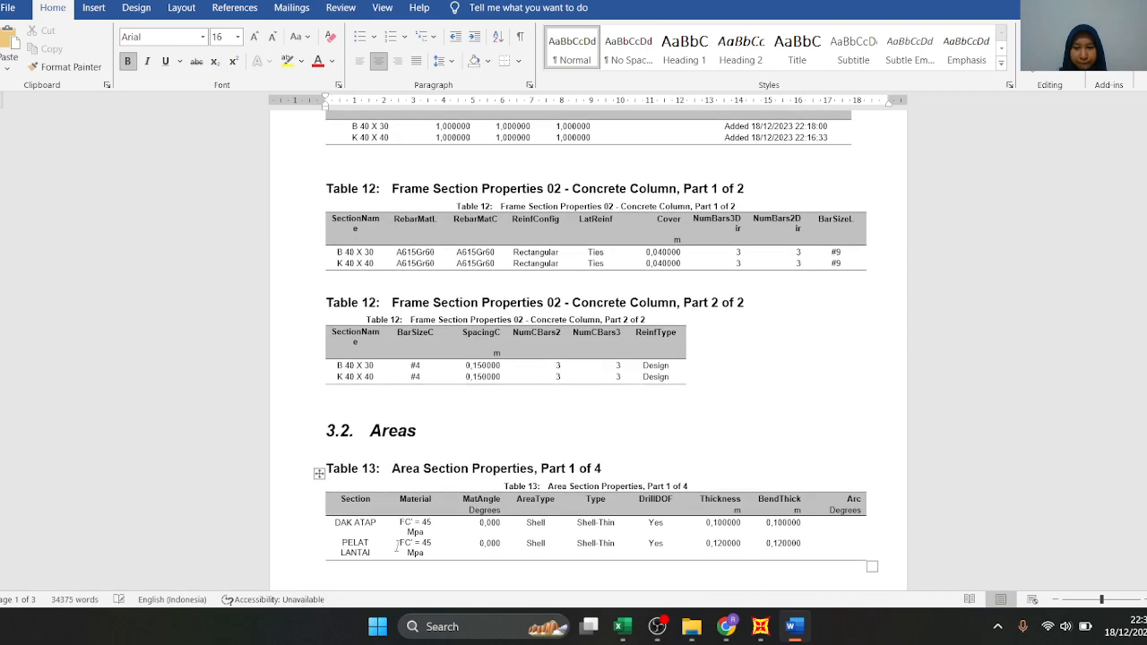
{"action": "scroll", "coordinate": [412, 464], "scroll_direction": "down", "scroll_amount": 3}
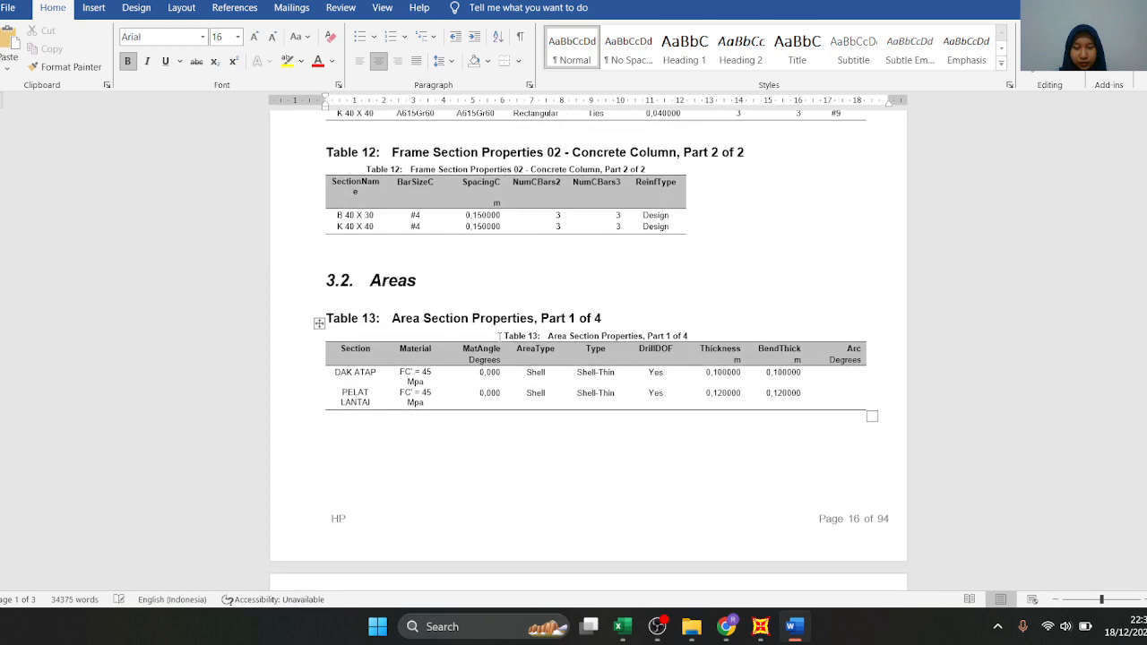
{"action": "scroll", "coordinate": [415, 412], "scroll_direction": "down", "scroll_amount": 2}
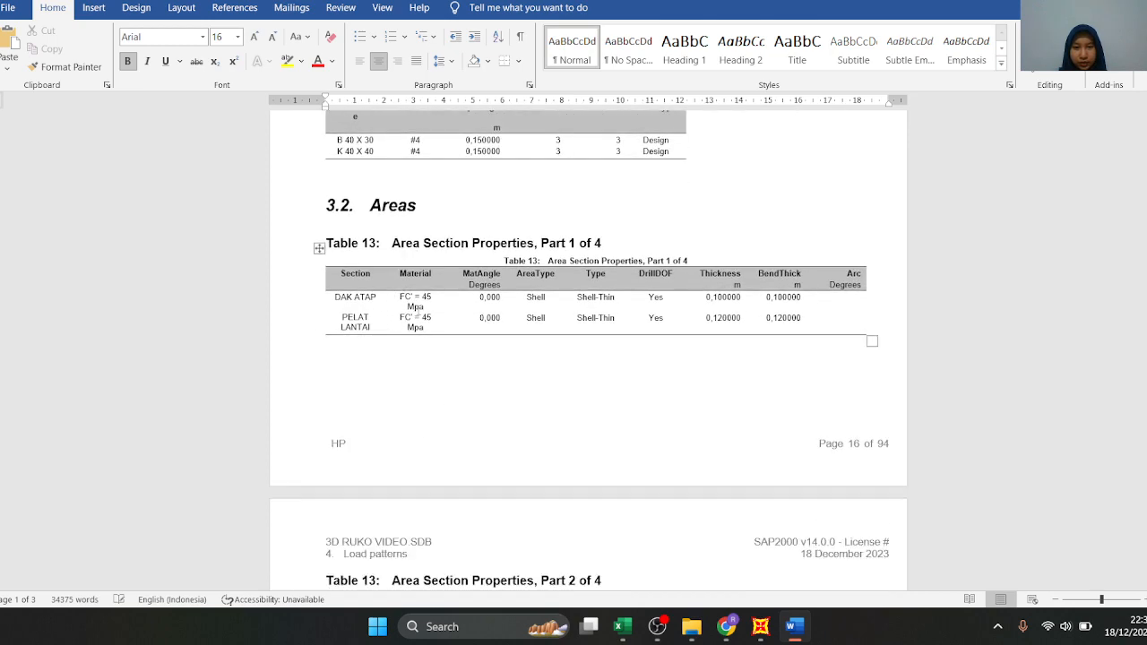
{"action": "scroll", "coordinate": [517, 357], "scroll_direction": "down", "scroll_amount": 6}
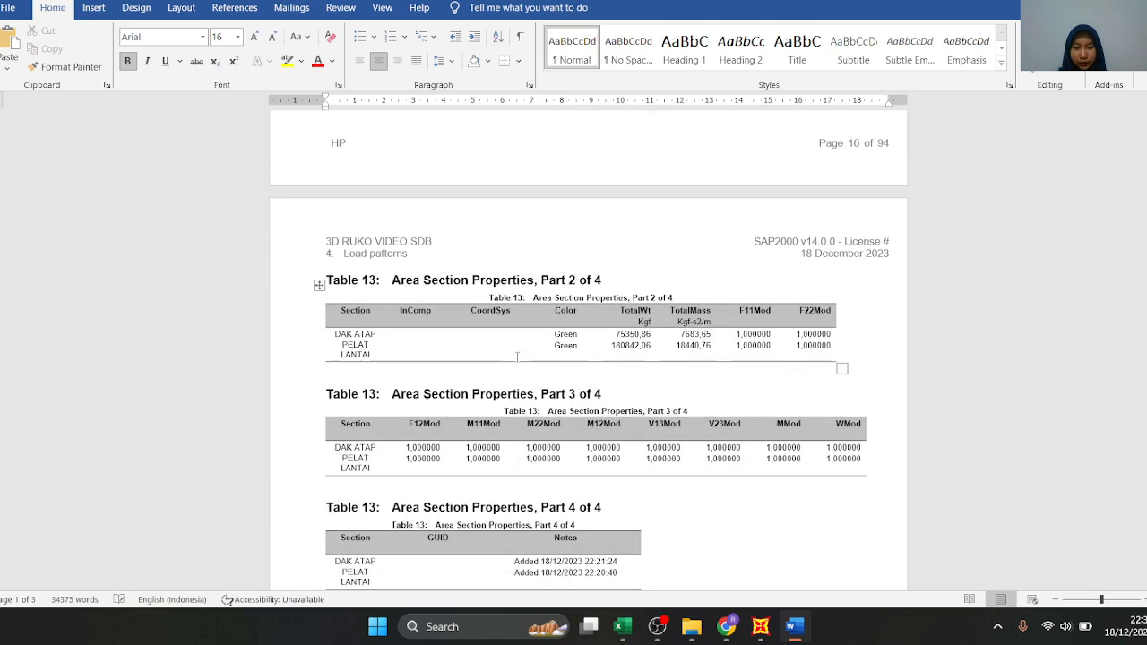
Review the report's load pattern, load case and result tables, and switch back to SAP2000
{"action": "scroll", "coordinate": [517, 357], "scroll_direction": "down", "scroll_amount": 7}
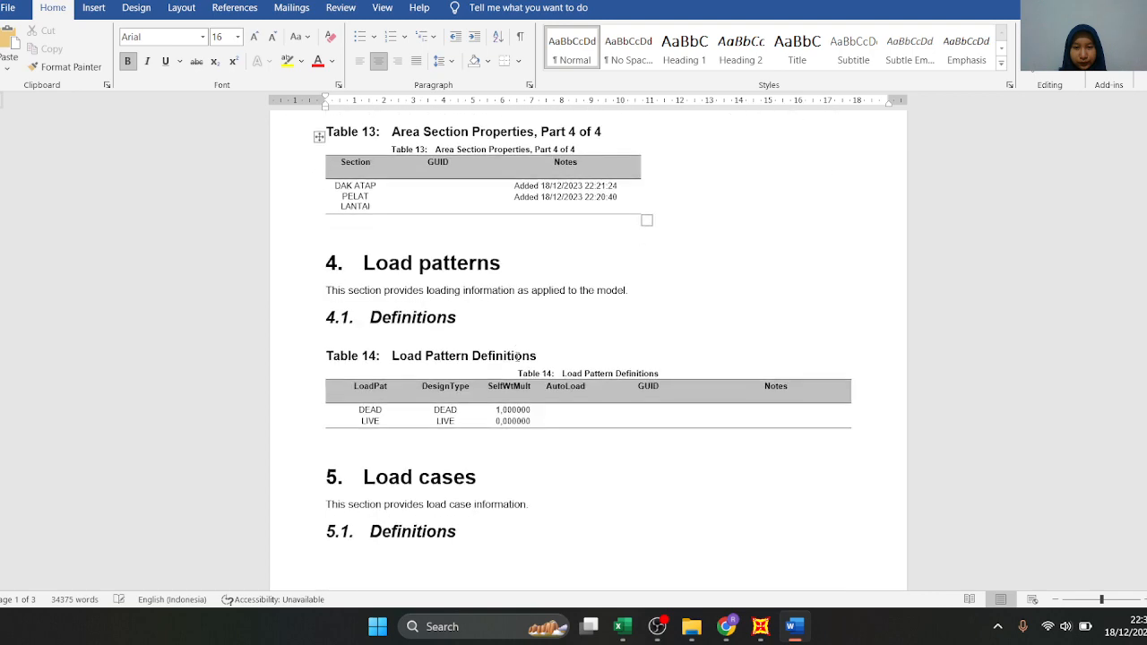
{"action": "scroll", "coordinate": [517, 357], "scroll_direction": "down", "scroll_amount": 4}
{"action": "scroll", "coordinate": [374, 274], "scroll_direction": "up", "scroll_amount": 1}
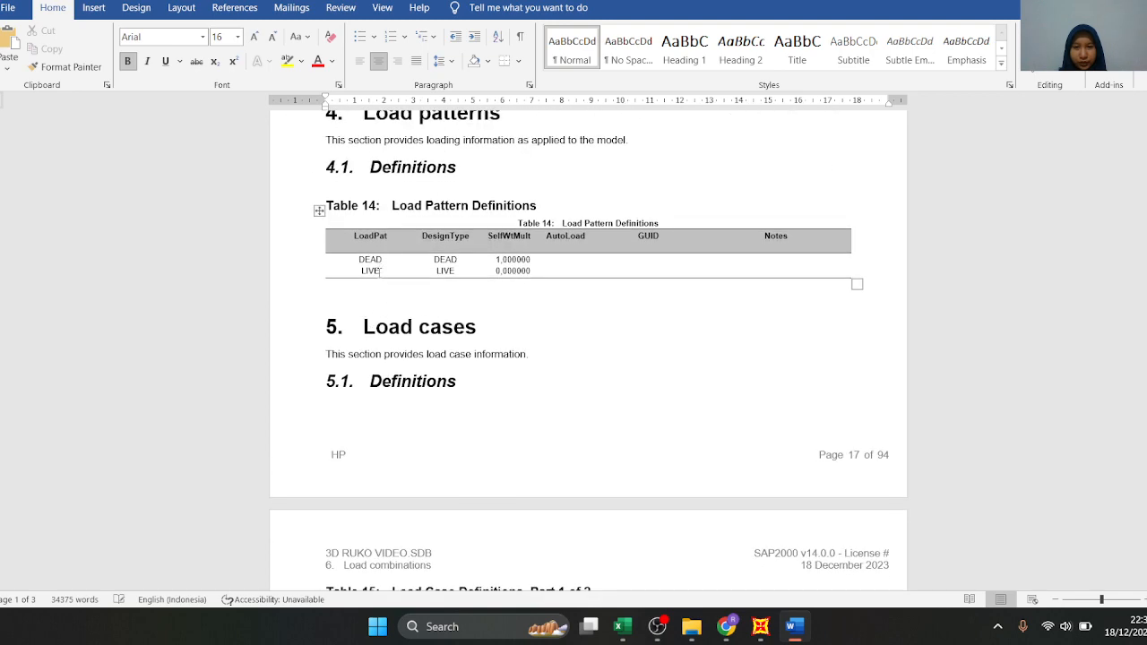
{"action": "scroll", "coordinate": [453, 267], "scroll_direction": "down", "scroll_amount": 12}
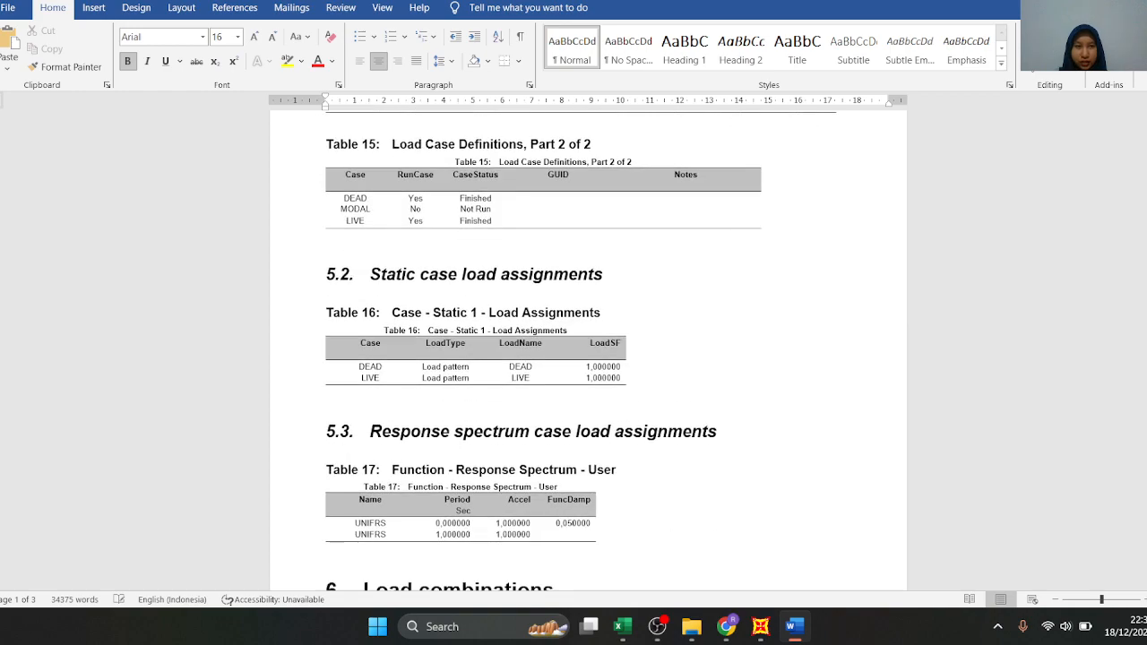
{"action": "left_click_drag", "start_coordinate": [1146, 214], "coordinate": [1146, 535]}
{"action": "left_click", "coordinate": [760, 627]}
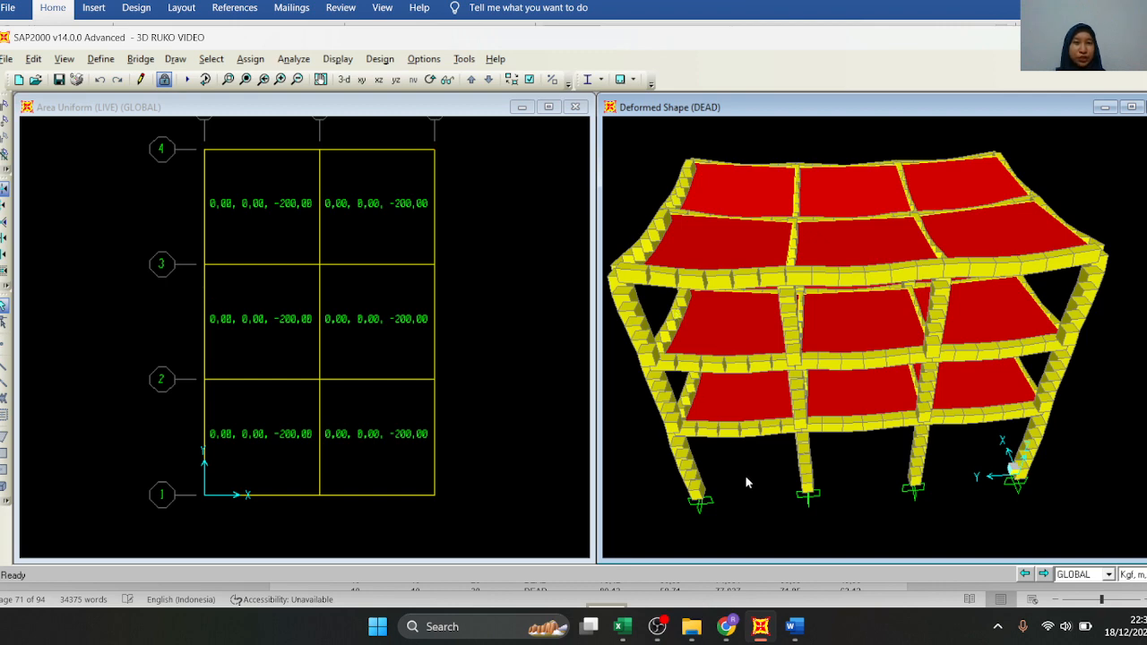
{"action": "left_click", "coordinate": [657, 627]}
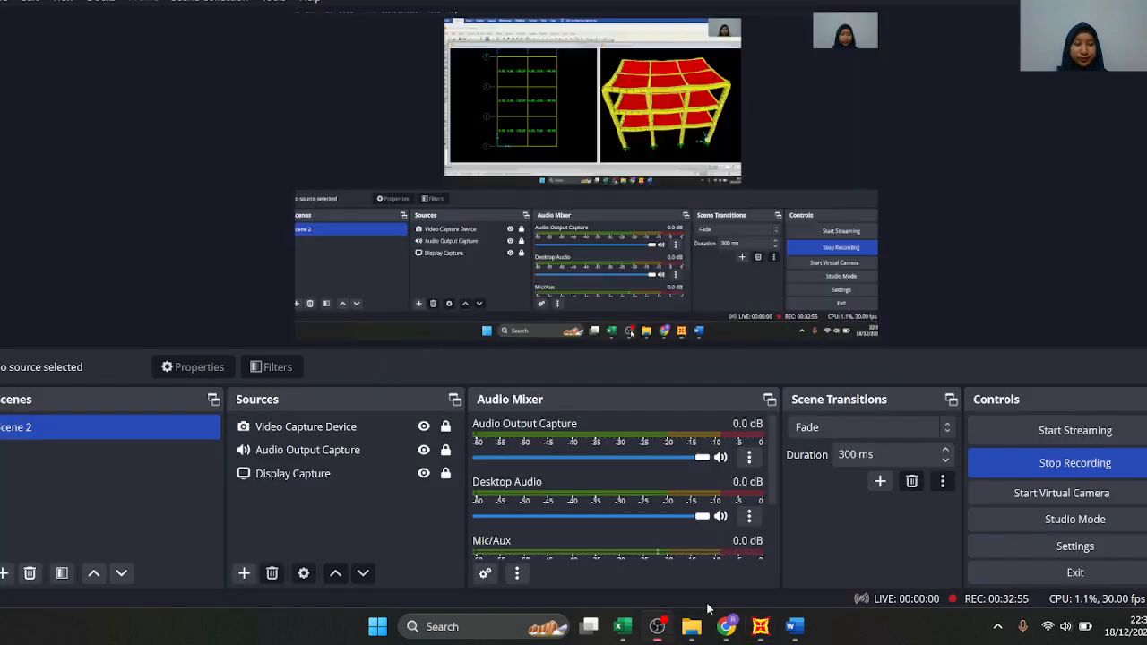